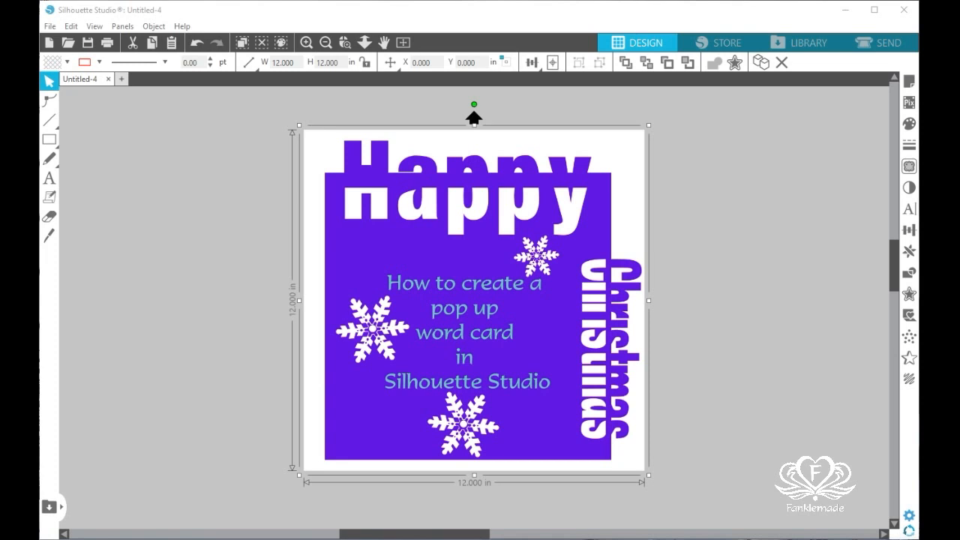
Delete the existing design and draw a tall rectangle about 5 by 10.5 in on the left half of the page.
key("Delete")
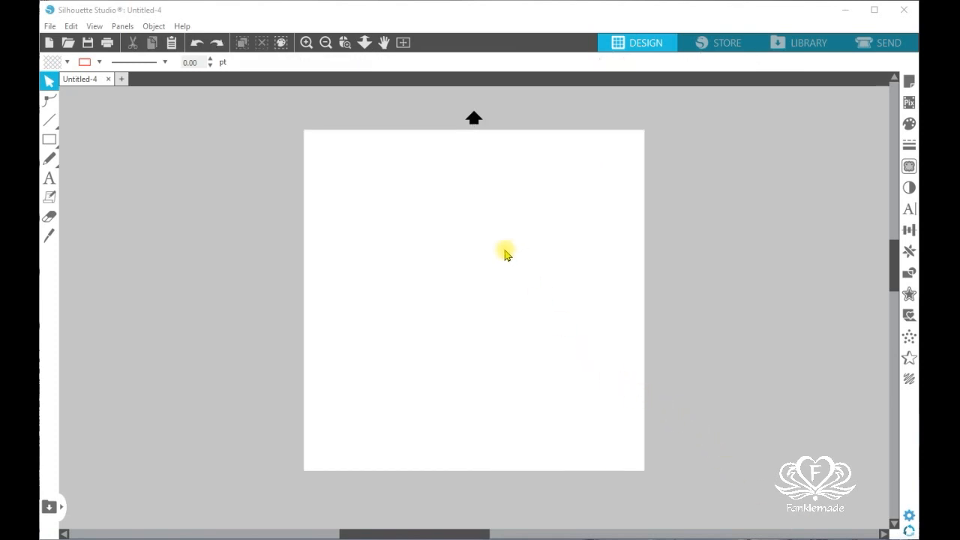
mouse_move(51, 142)
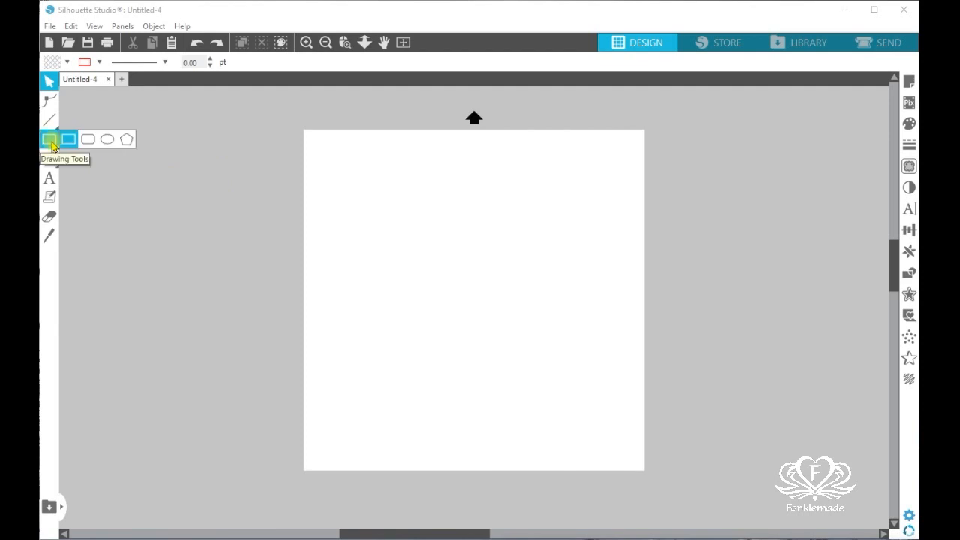
left_click(67, 141)
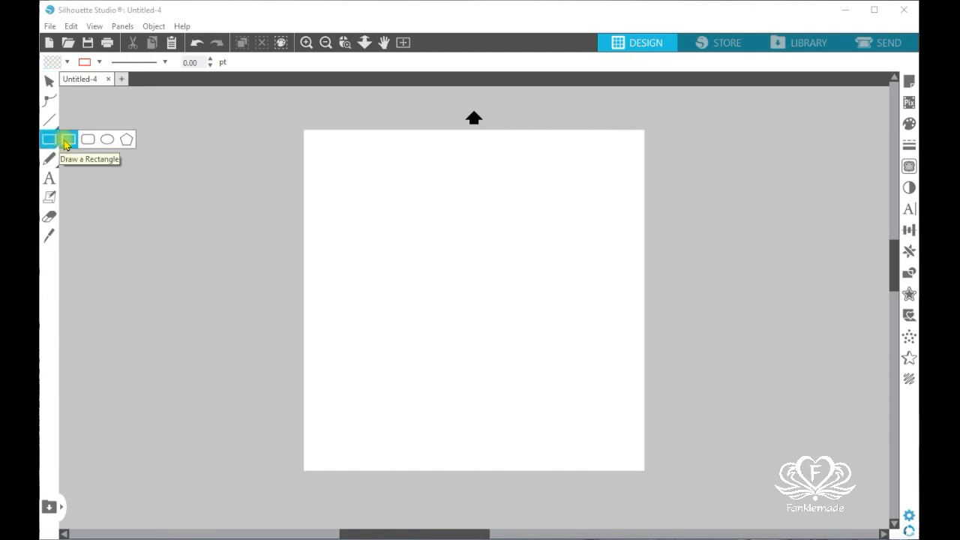
left_click_drag(333, 155, 475, 451)
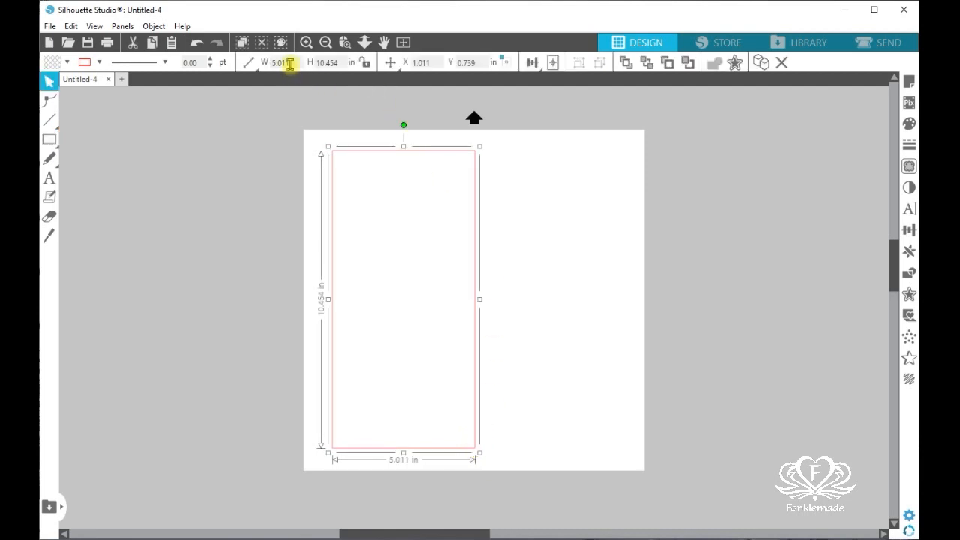
Set the rectangle's width to 5 in and its height to 10 in.
left_click_drag(290, 64, 274, 63)
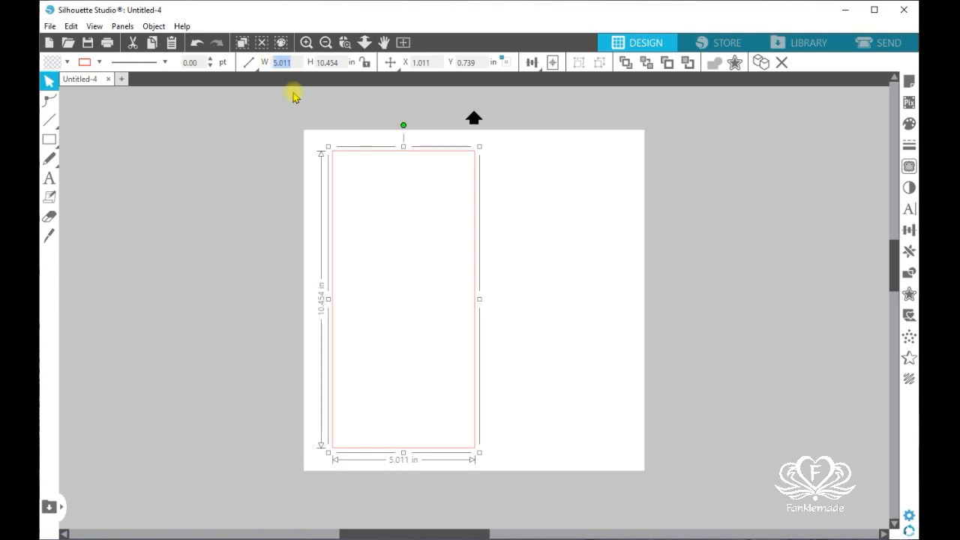
type("5")
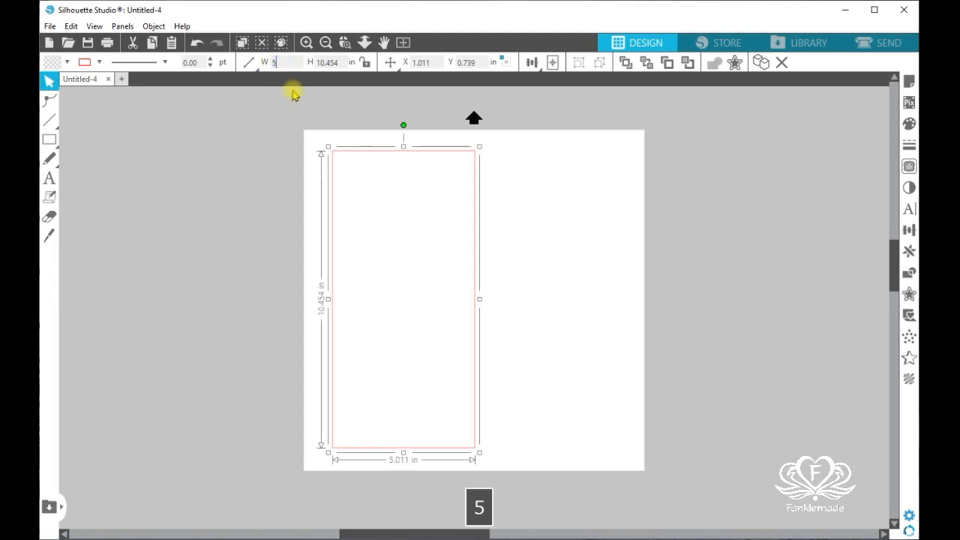
key("Return")
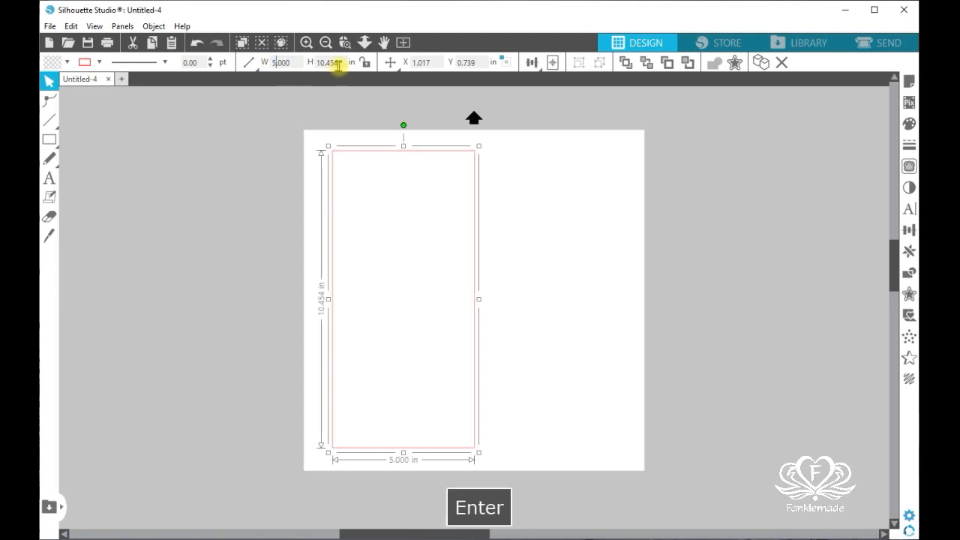
left_click(315, 64)
type("10")
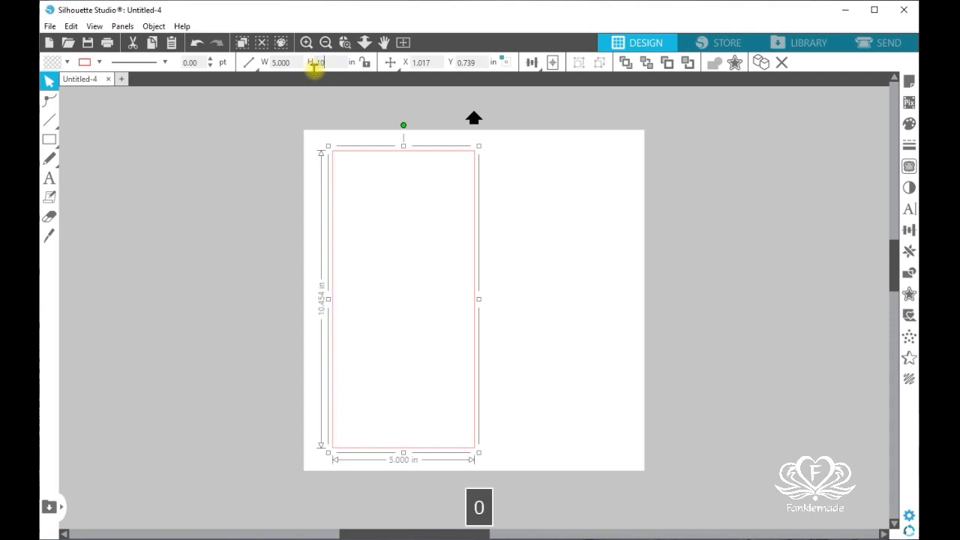
key("Return")
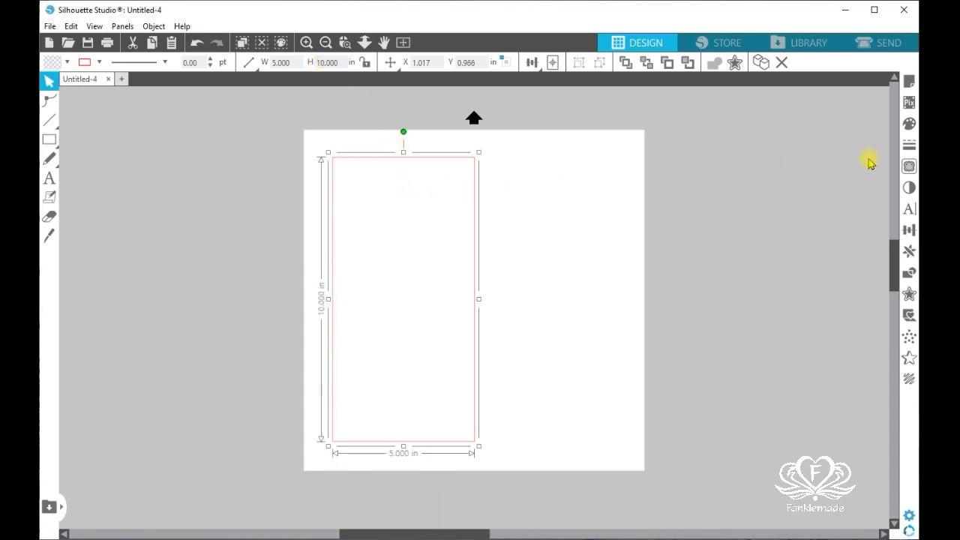
Fill the tall rectangle with yellow and nudge it slightly up and to the left.
left_click(907, 125)
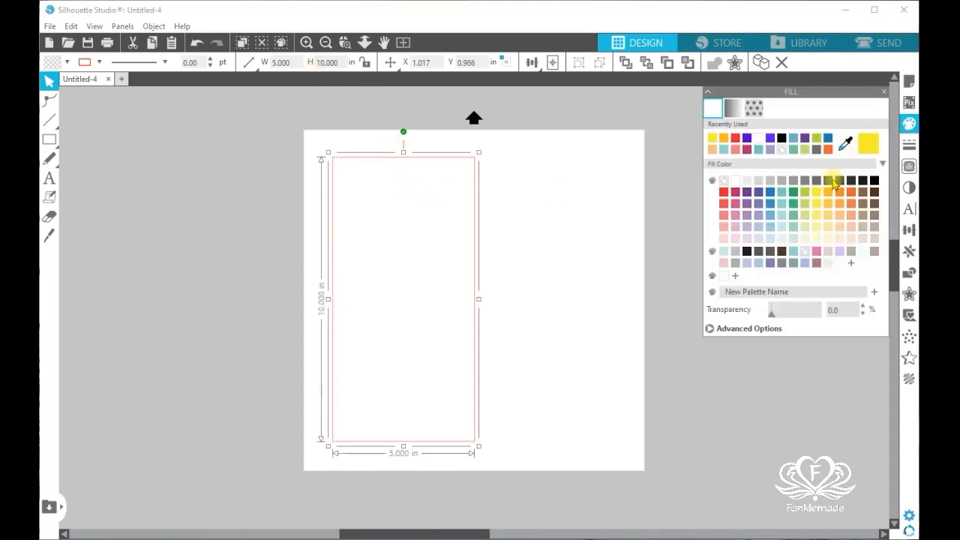
left_click(816, 193)
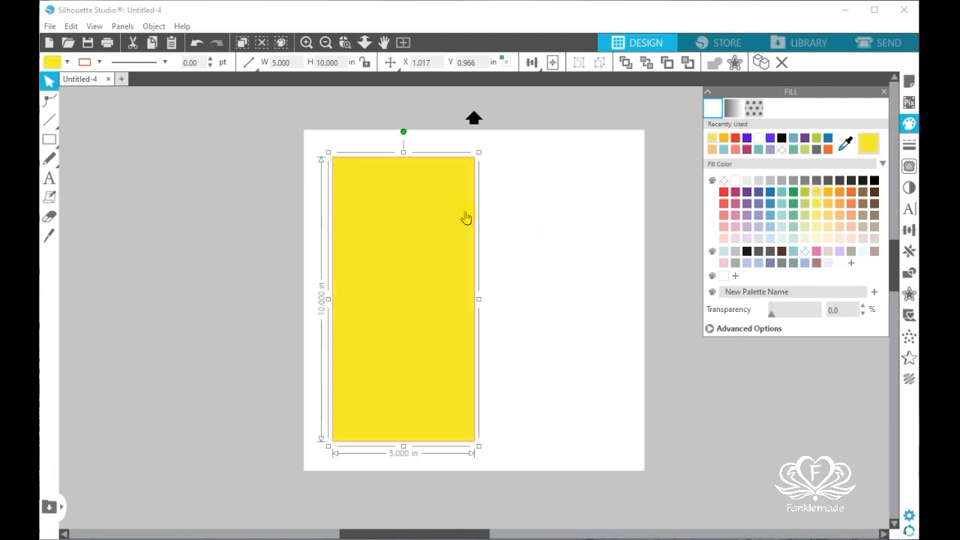
left_click_drag(453, 216, 450, 214)
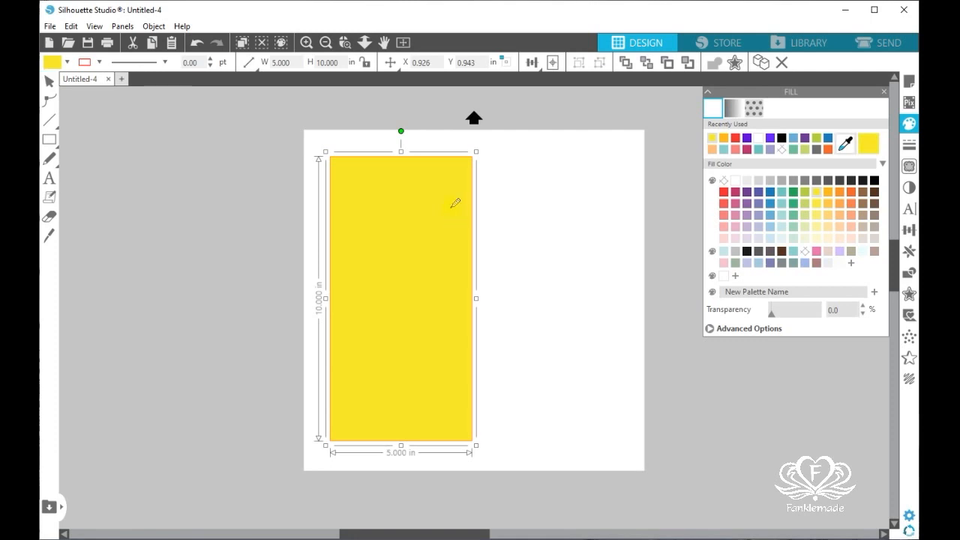
Duplicate the yellow rectangle, place the copy beside it on the right half of the page, and fill the copy with orange.
key("ctrl+c")
key("ctrl+v")
left_click(455, 203)
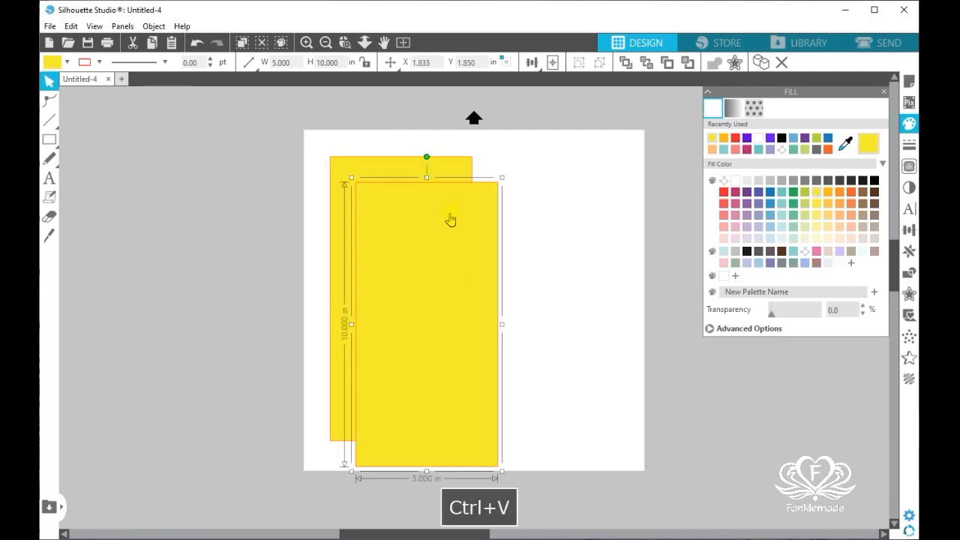
left_click_drag(439, 221, 563, 197)
left_click(827, 191)
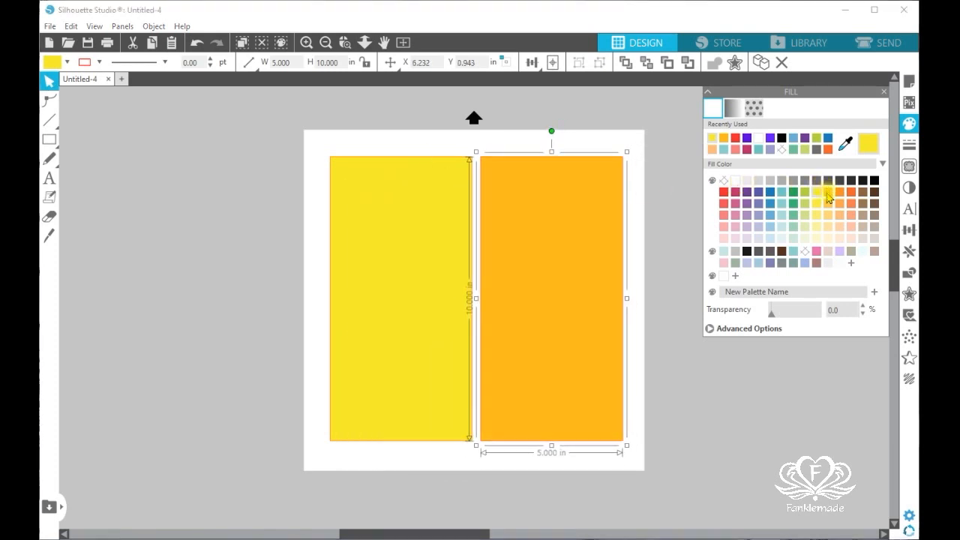
Set the orange rectangle's height to 5 in.
left_click_drag(343, 62, 310, 64)
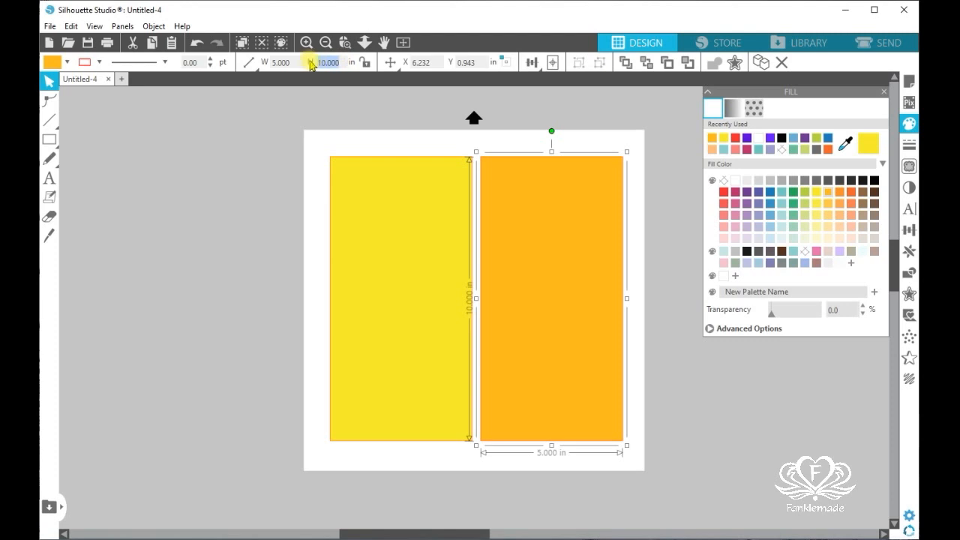
type("5")
key("Return")
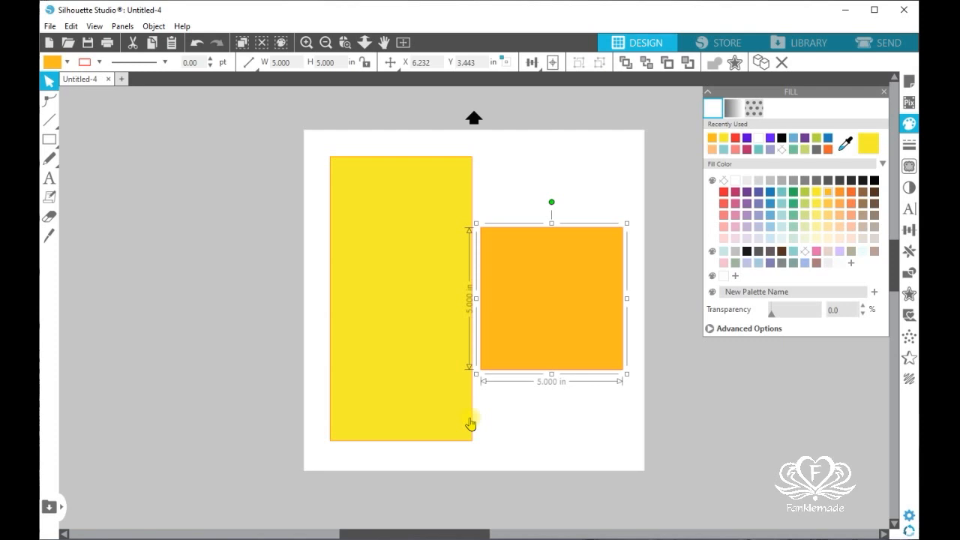
Start the Text tool and choose the font Basic Sans Heavy SF.
left_click(49, 178)
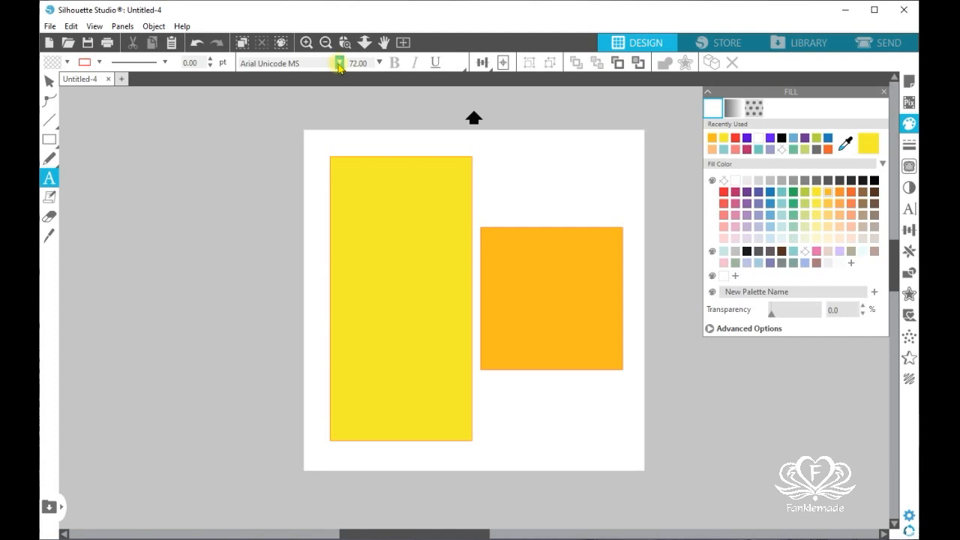
left_click(339, 65)
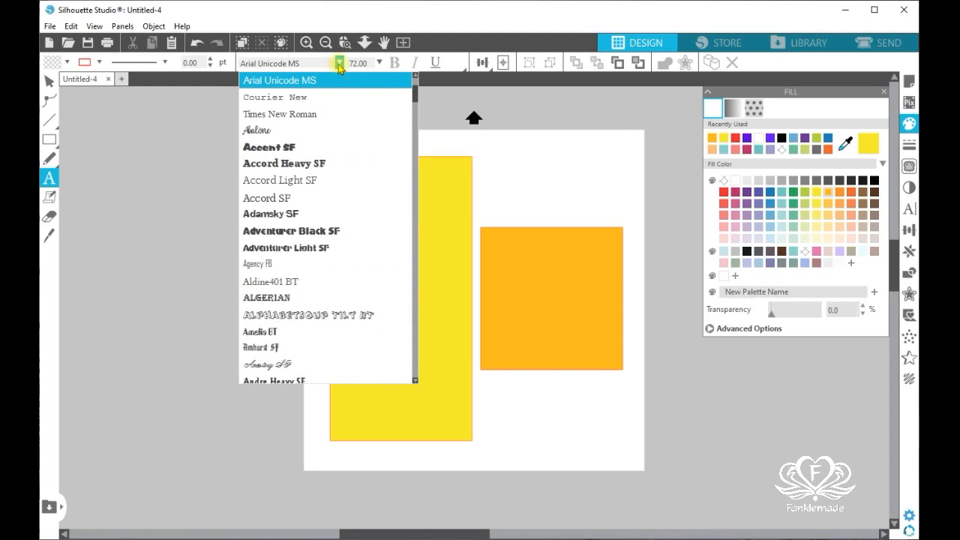
left_click_drag(414, 97, 407, 122)
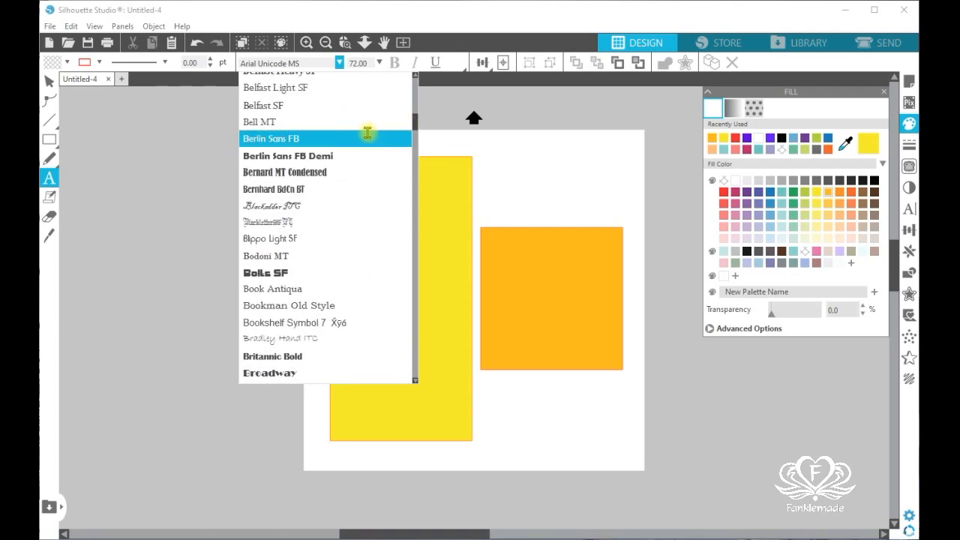
left_click_drag(413, 120, 413, 113)
left_click(300, 113)
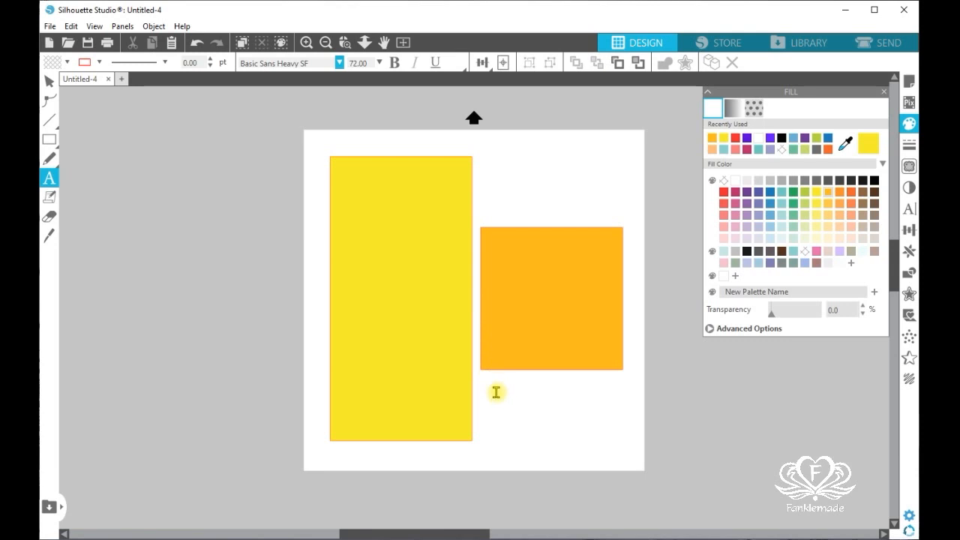
Add the text "Happy" just below the orange square.
left_click(555, 415)
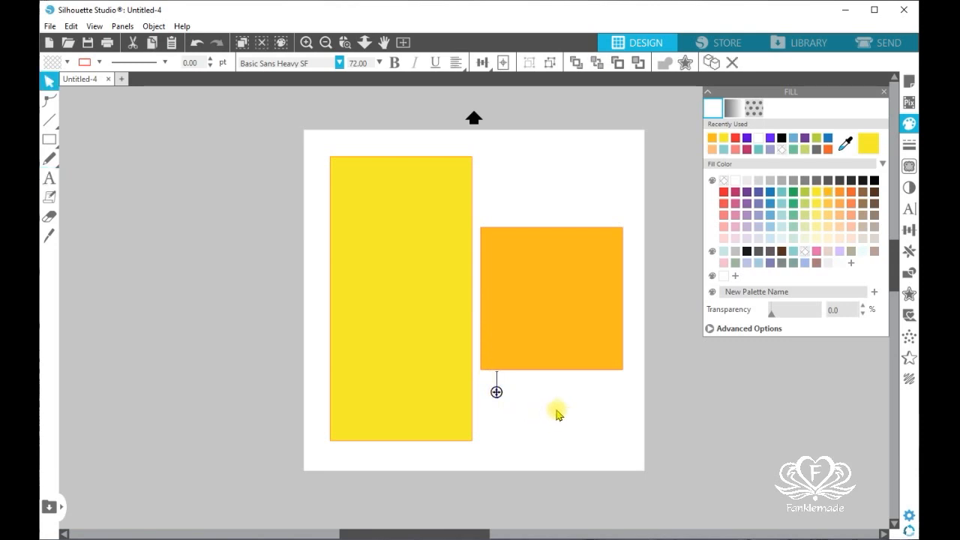
type("Happ")
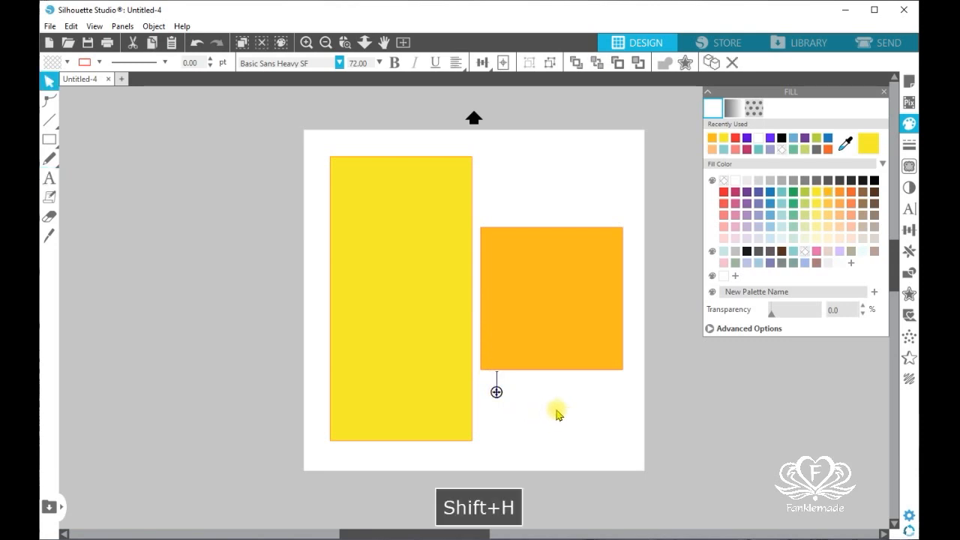
type("y")
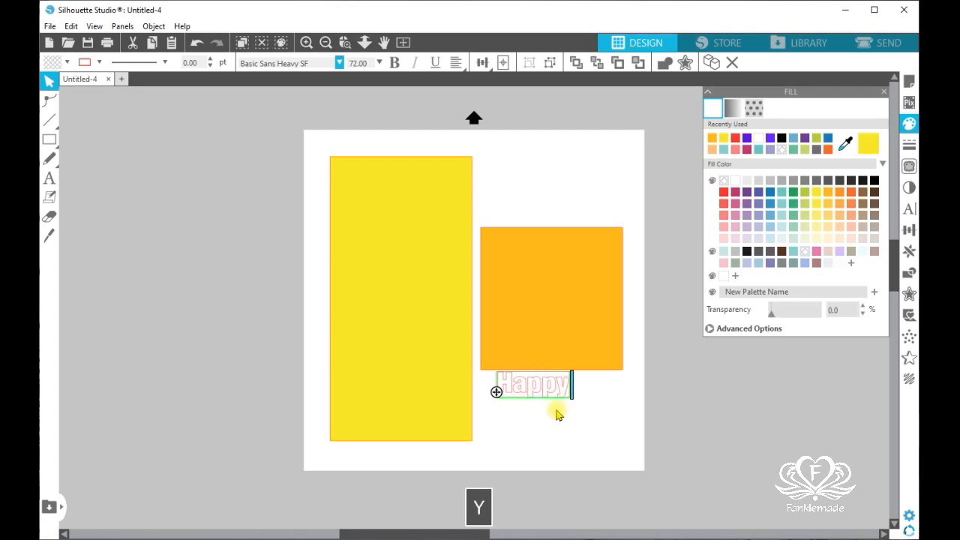
left_click(499, 409)
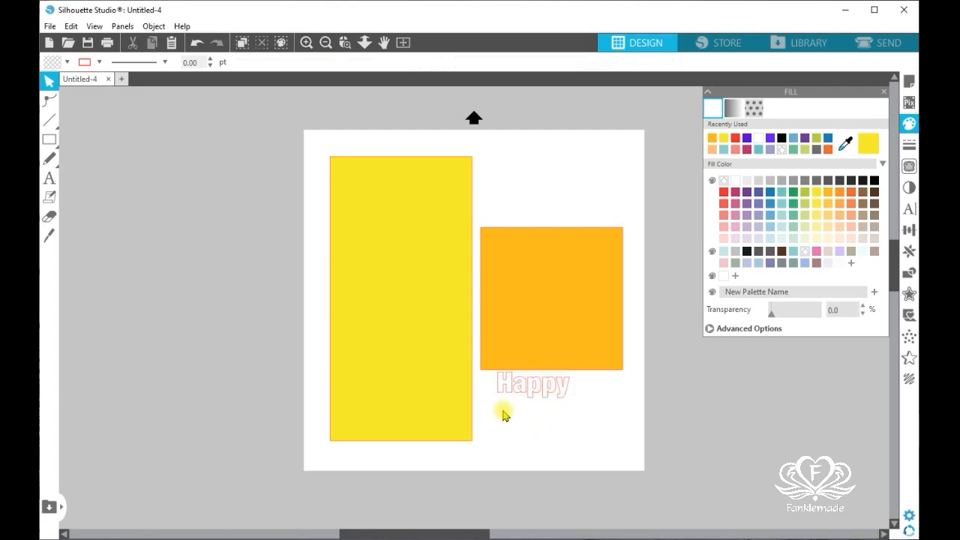
Add the text "Christmas" as a separate object below "Happy" and fill the lettering with purple.
left_click(49, 178)
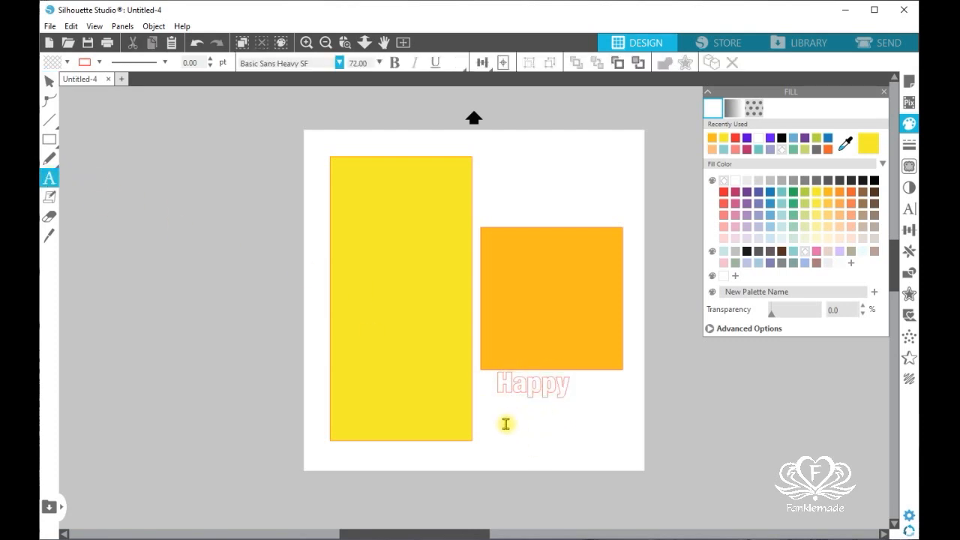
left_click(506, 424)
type("Ch")
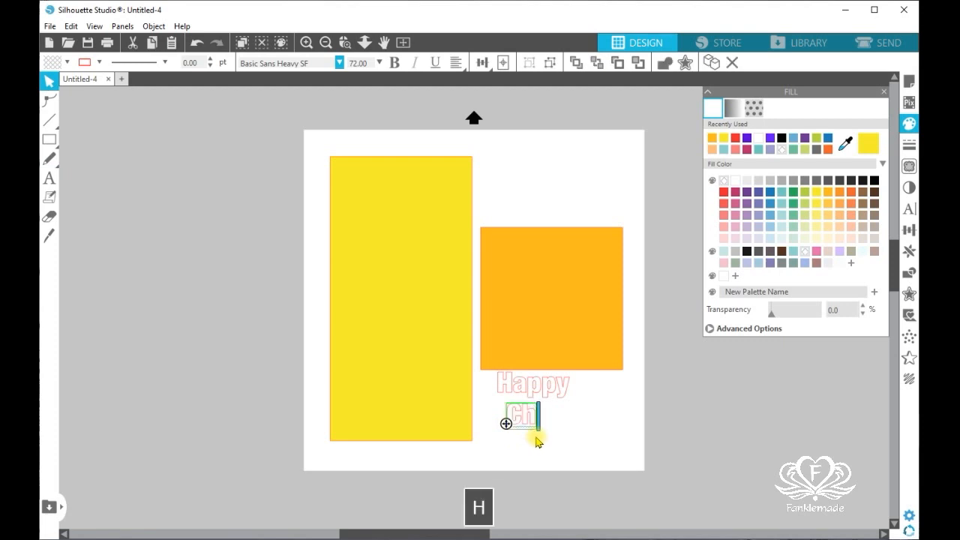
type("ristmas")
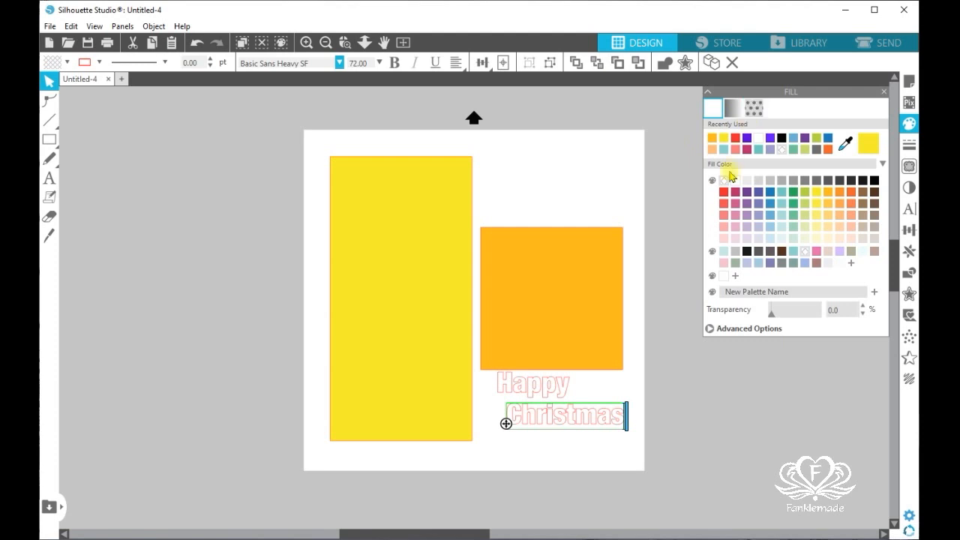
left_click(749, 192)
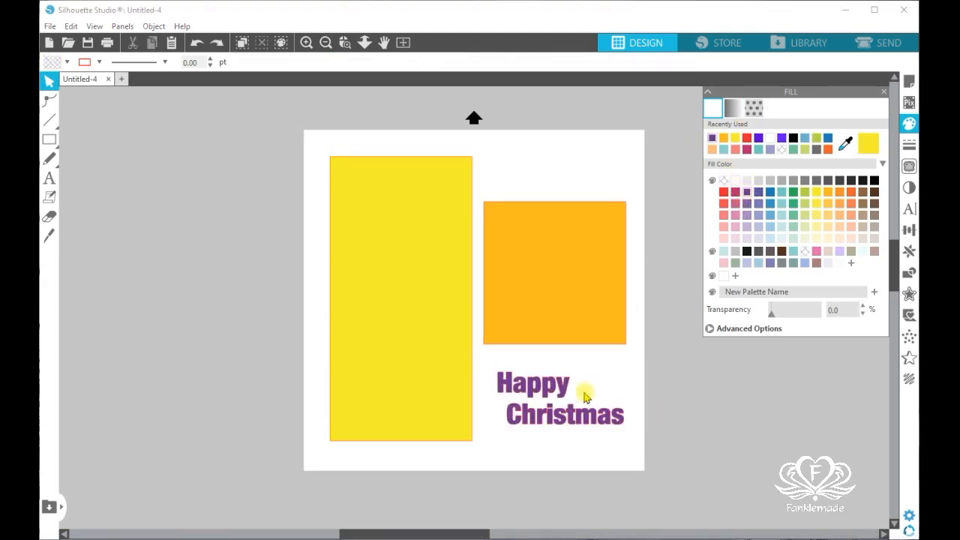
Position the word "Happy" across the orange square's top edge and enlarge it to about 3.66 in wide.
left_click(529, 386)
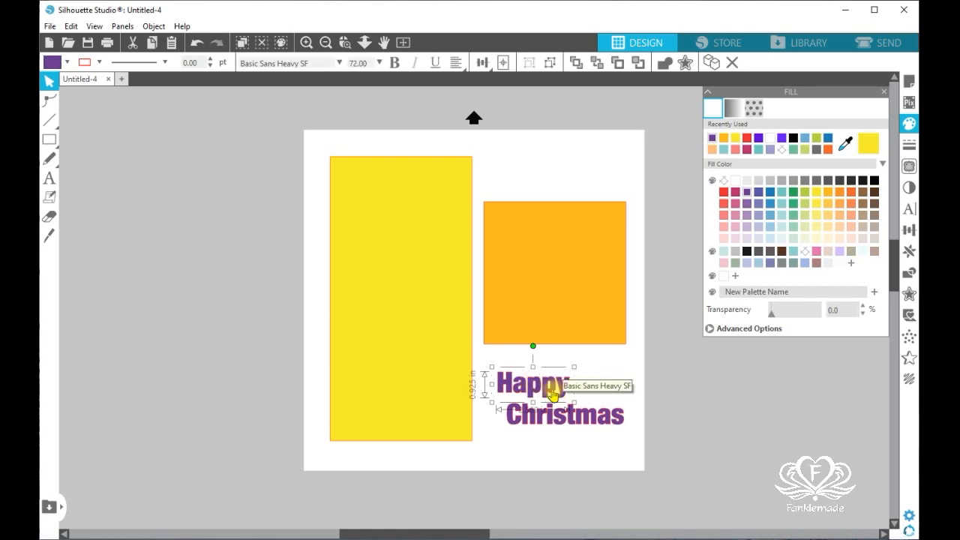
left_click_drag(553, 392, 575, 212)
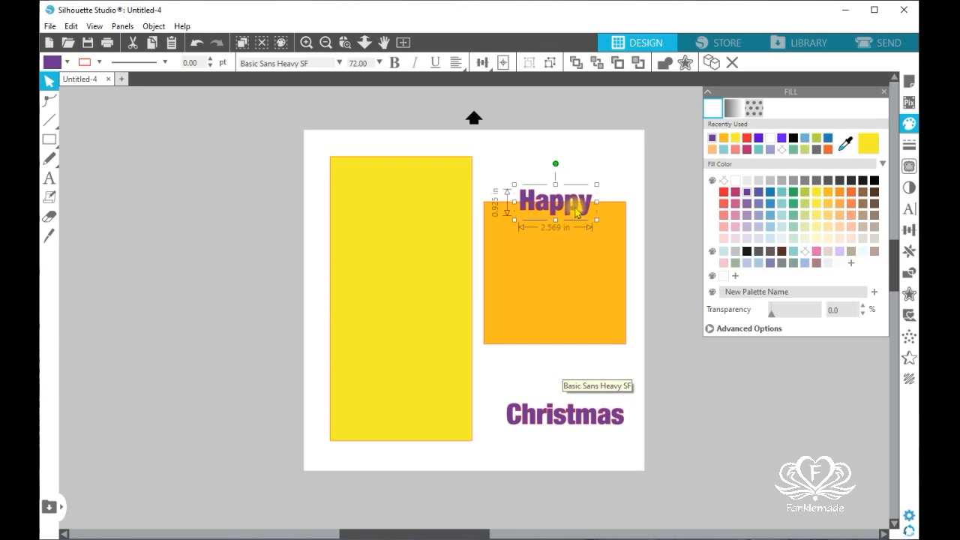
left_click(306, 43)
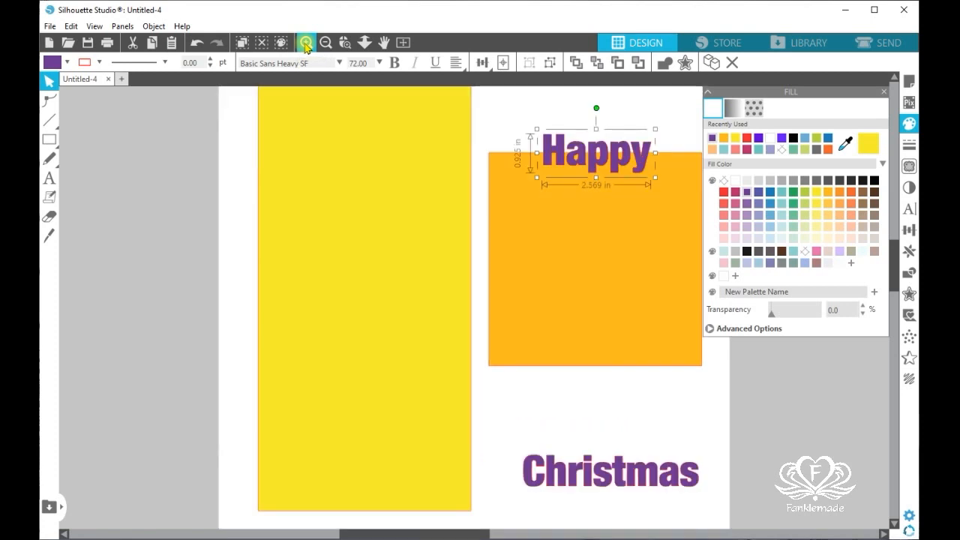
left_click(306, 46)
left_click_drag(893, 310, 891, 272)
left_click_drag(458, 534, 545, 534)
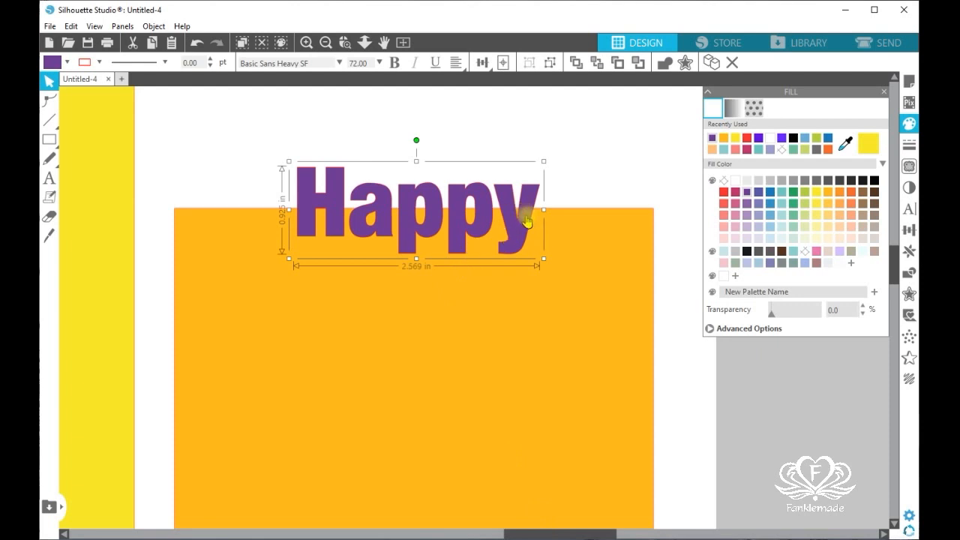
left_click_drag(527, 219, 449, 219)
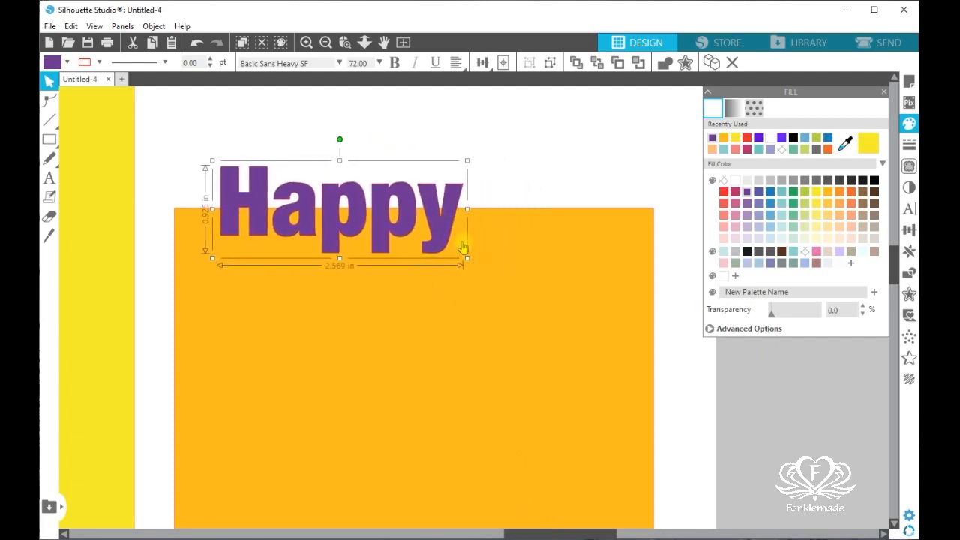
left_click_drag(467, 257, 563, 320)
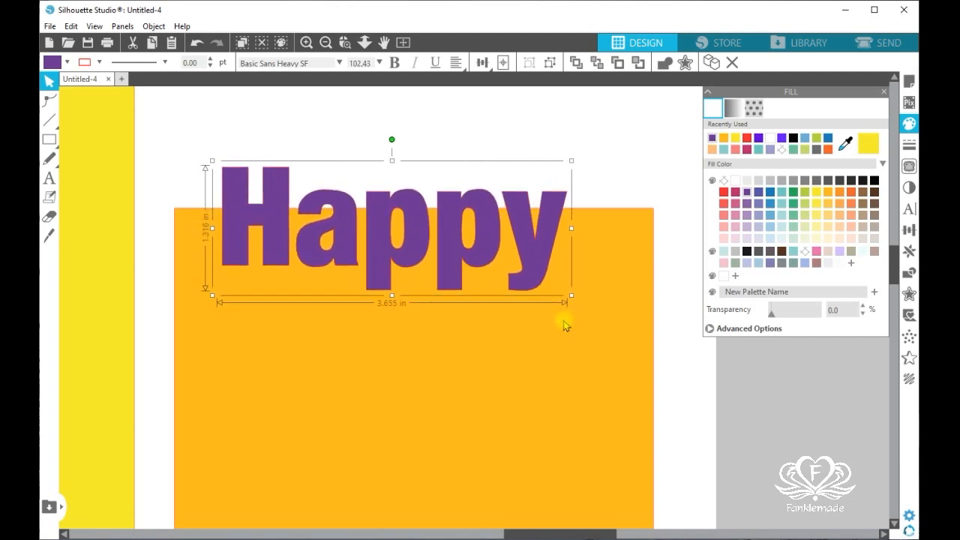
left_click_drag(538, 267, 533, 260)
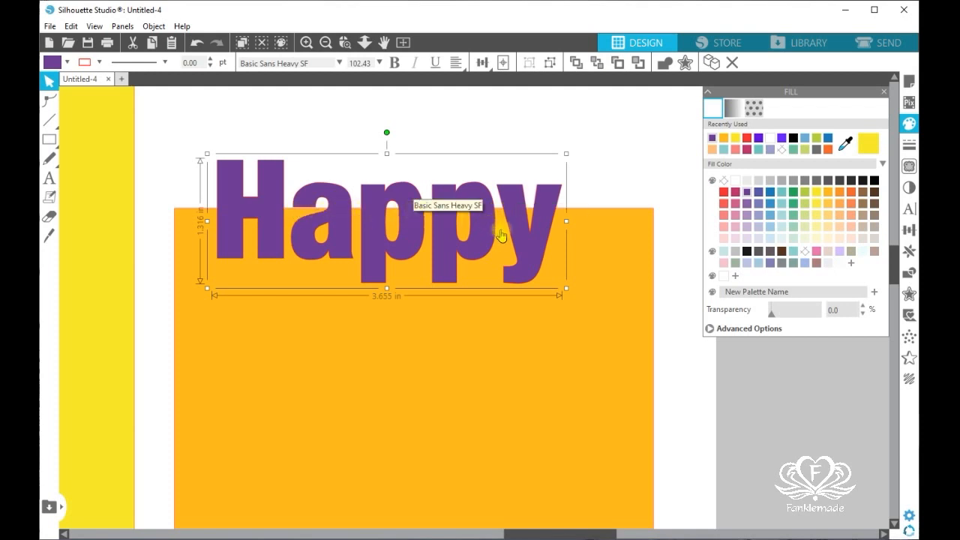
Ungroup the word "Happy" into separate letters and clear its selection.
right_click(527, 237)
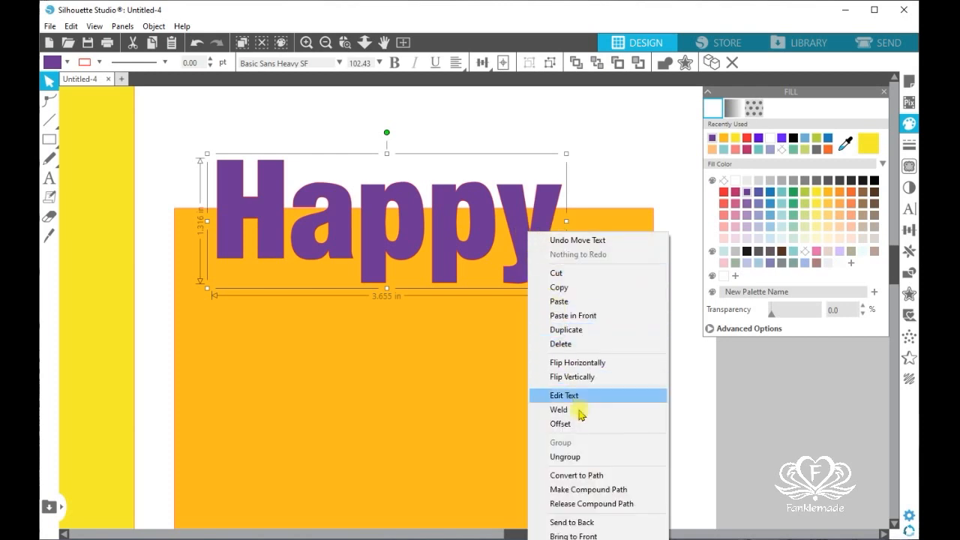
left_click(593, 456)
left_click(546, 258)
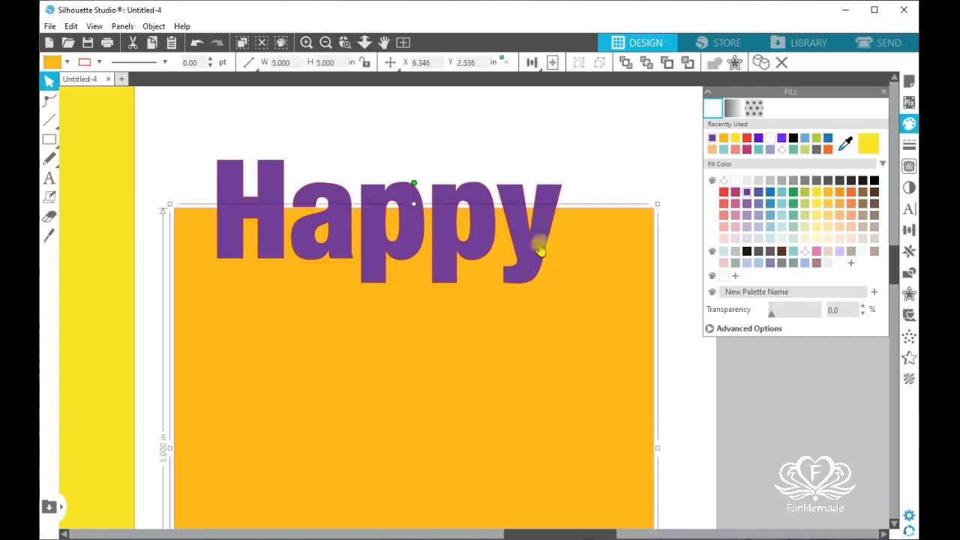
Nudge the letter "y" horizontally away from the second "p" to about X 9.986 in.
left_click(537, 238)
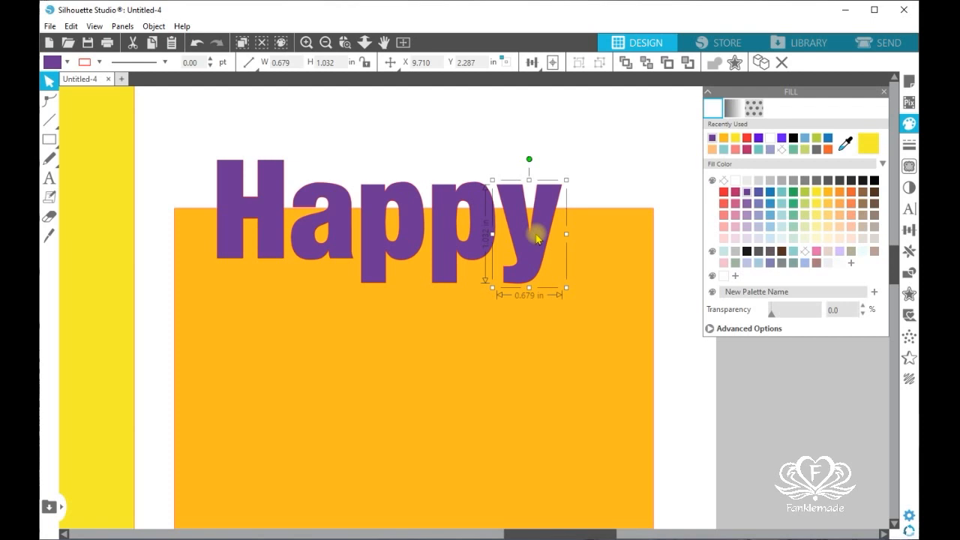
key("Right")
key("Right")
key("Right")
key("Right")
key("Right")
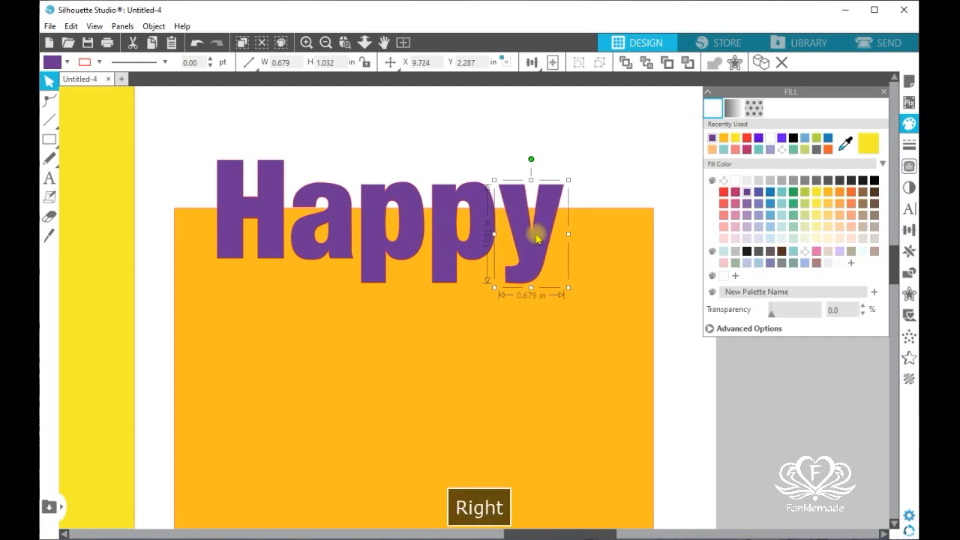
key("Right")
key("Right")
key("Right")
key("Right")
key("Right")
key("Right")
key("Right")
key("Right")
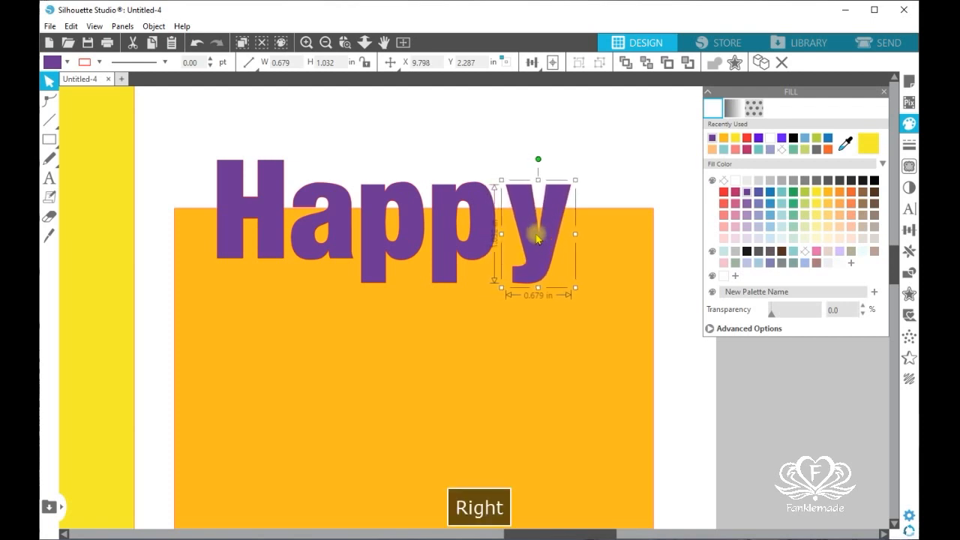
key("Right")
key("Right")
key("Right")
key("Right")
key("Right")
key("Right")
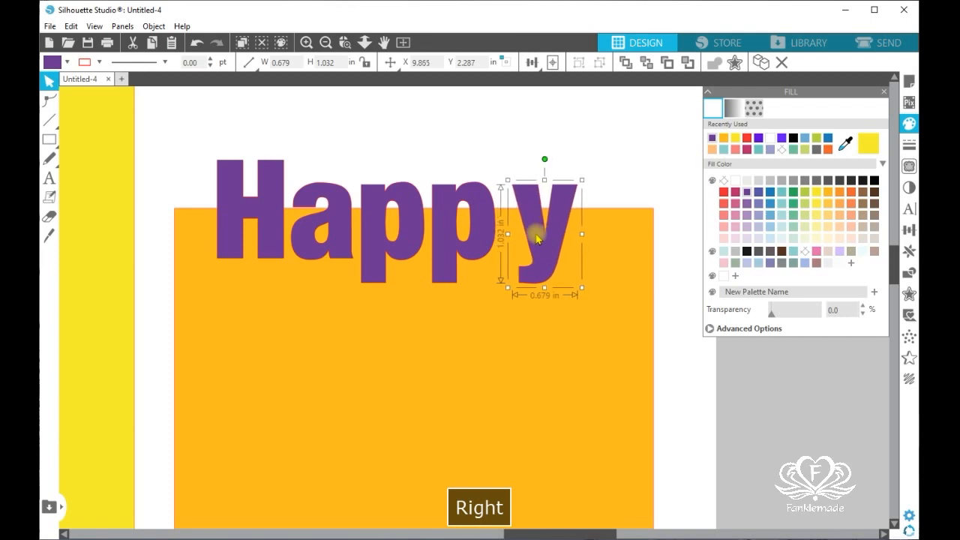
key("Right")
key("Right")
key("Right")
key("Right")
key("Right")
key("Right")
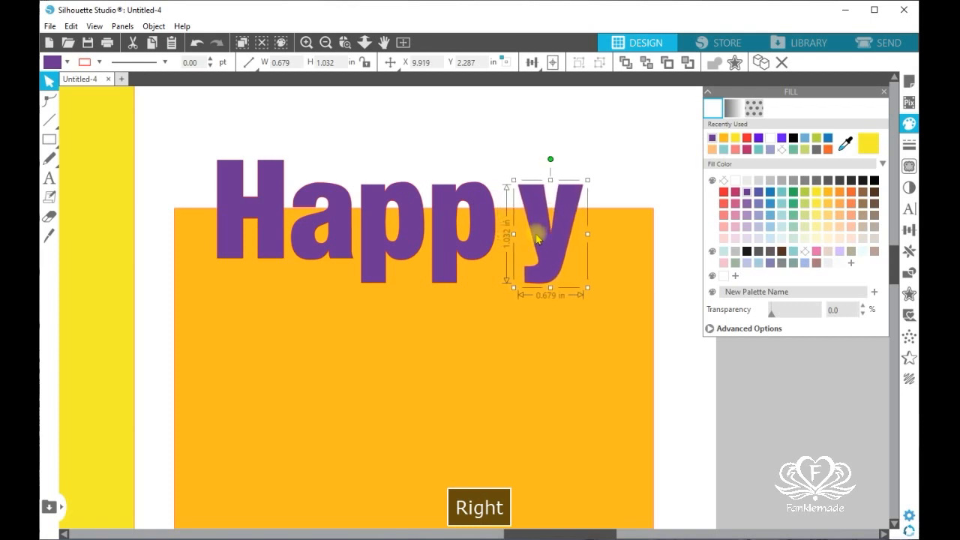
key("Right")
key("Right")
key("Right")
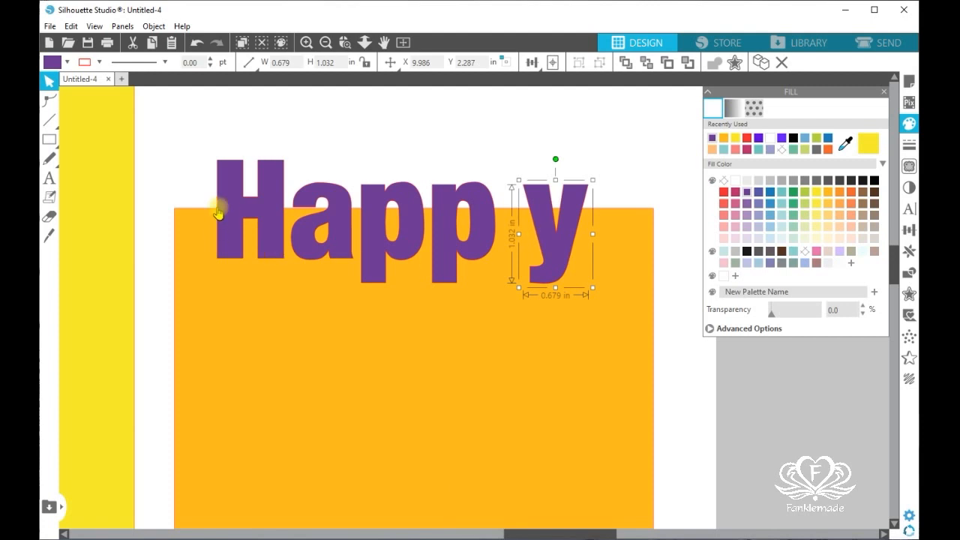
Select all five letters of "Happy" without the orange square and space them evenly horizontally.
left_click_drag(206, 140, 572, 270)
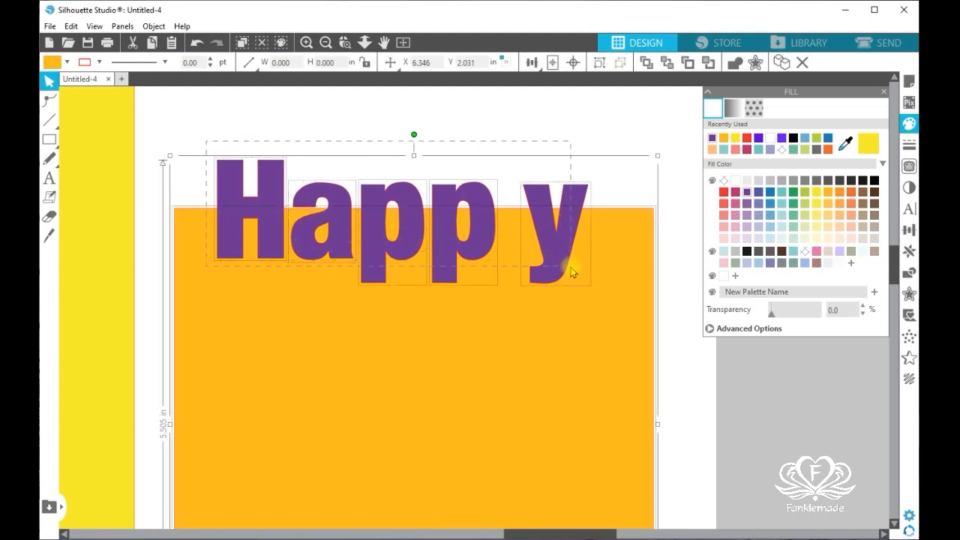
left_click(529, 321, "shift")
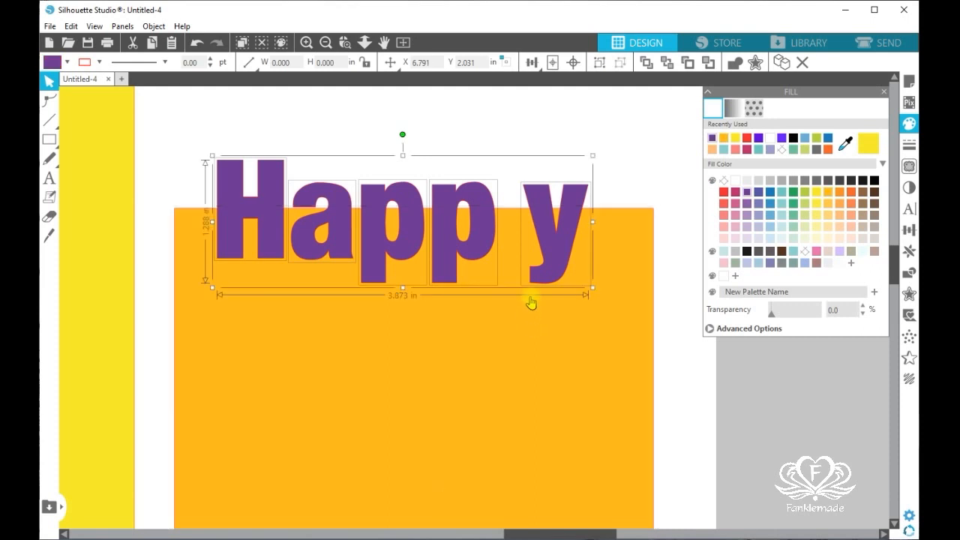
left_click(533, 65)
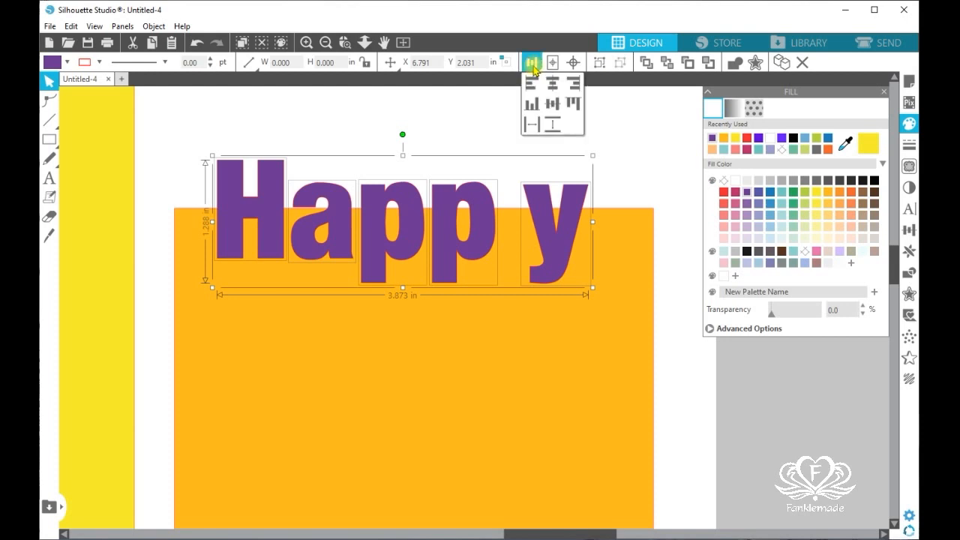
left_click(531, 126)
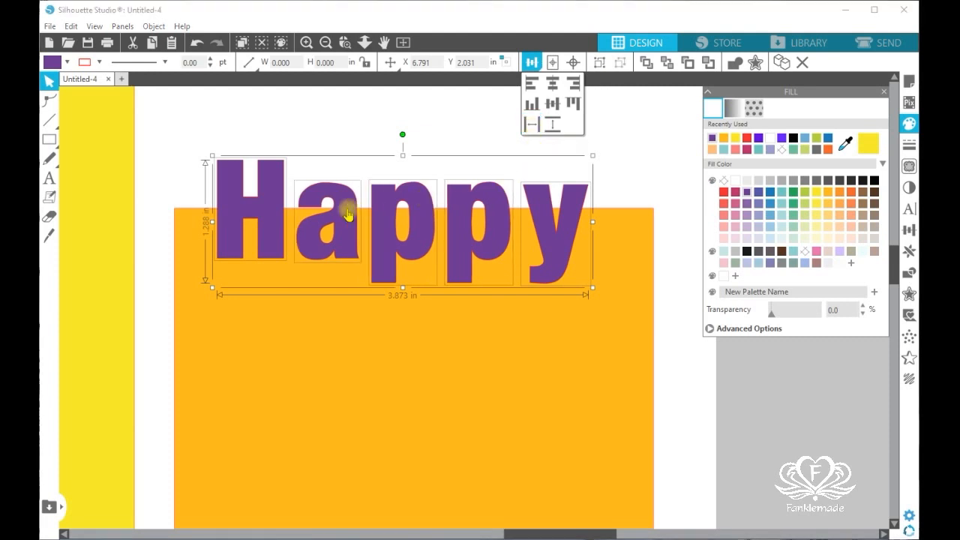
left_click(552, 220)
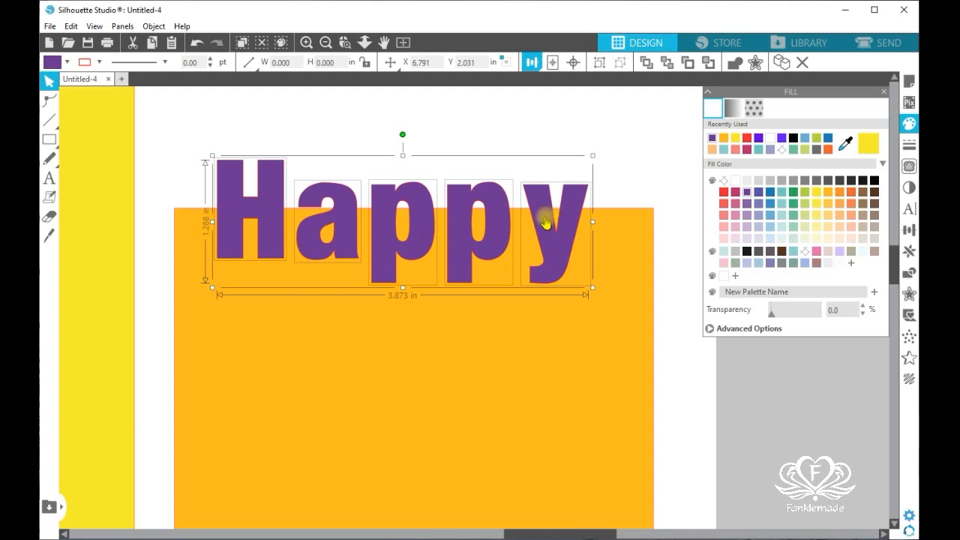
Group the five spaced letters of "Happy" into one object and deselect it.
right_click(546, 222)
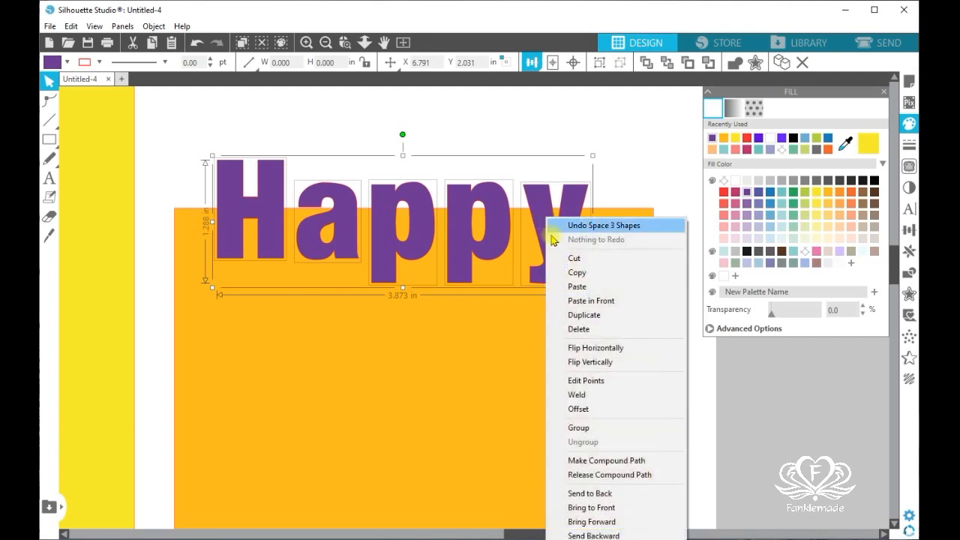
left_click(617, 427)
left_click(660, 360)
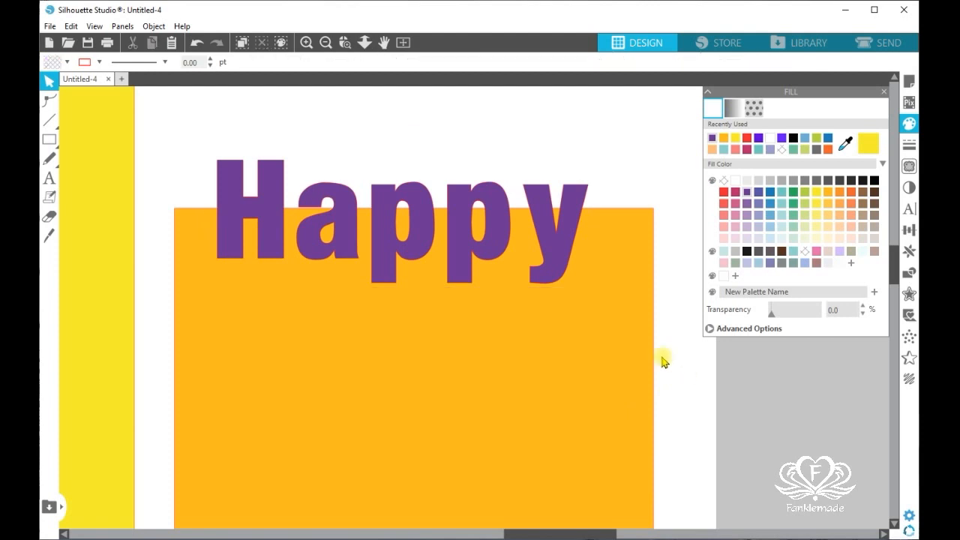
Move the grouped word "Happy" up to about Y 1.883 in and set its fill transparency to 56%.
left_click(416, 253)
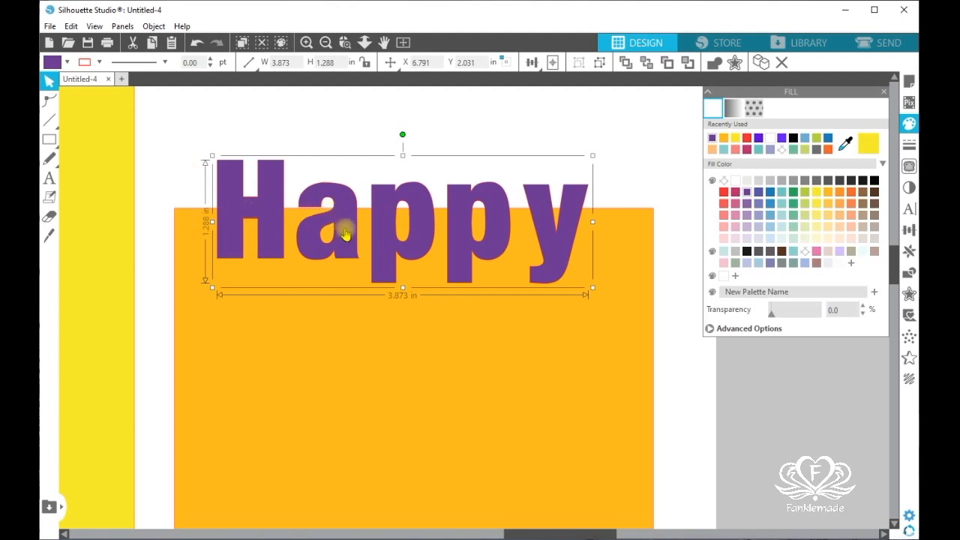
left_click_drag(345, 234, 347, 219)
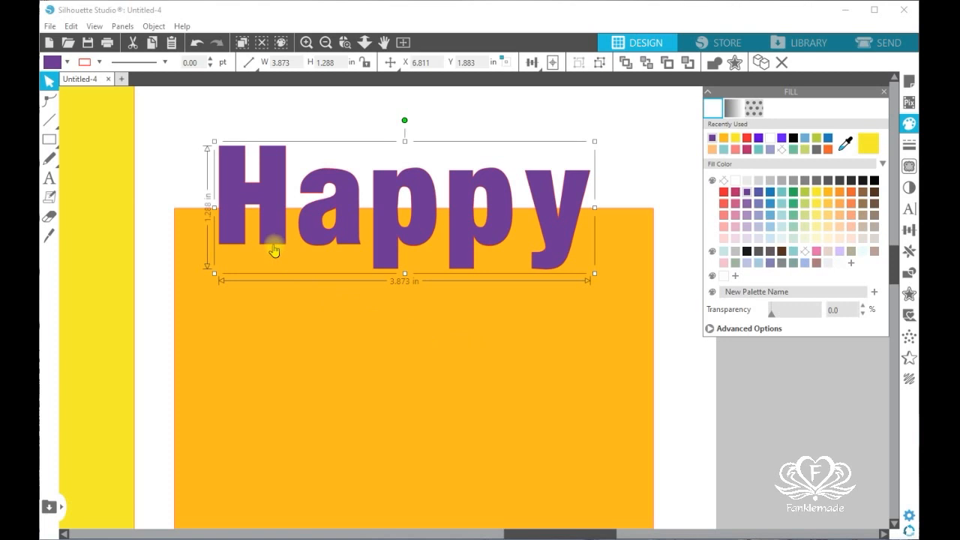
left_click(306, 42)
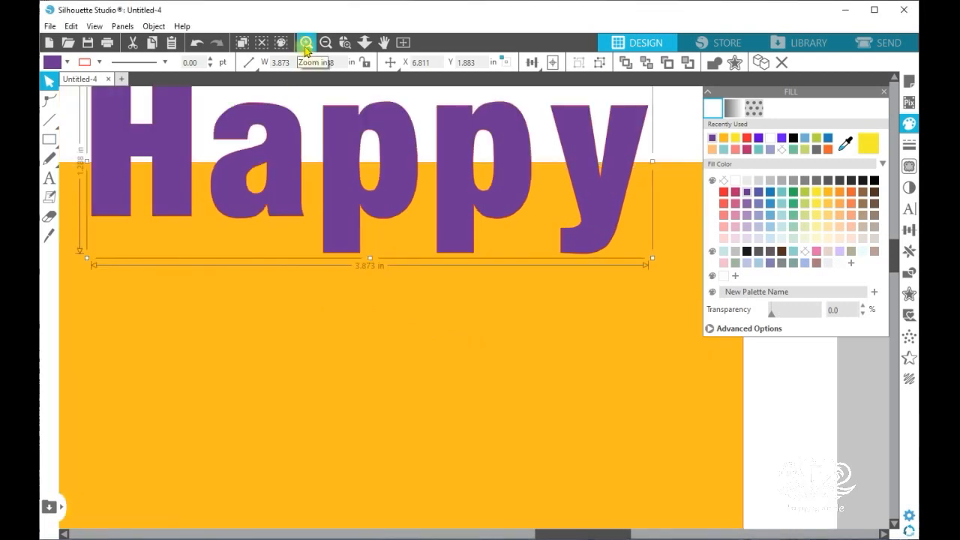
scroll(894, 255, "up", 3)
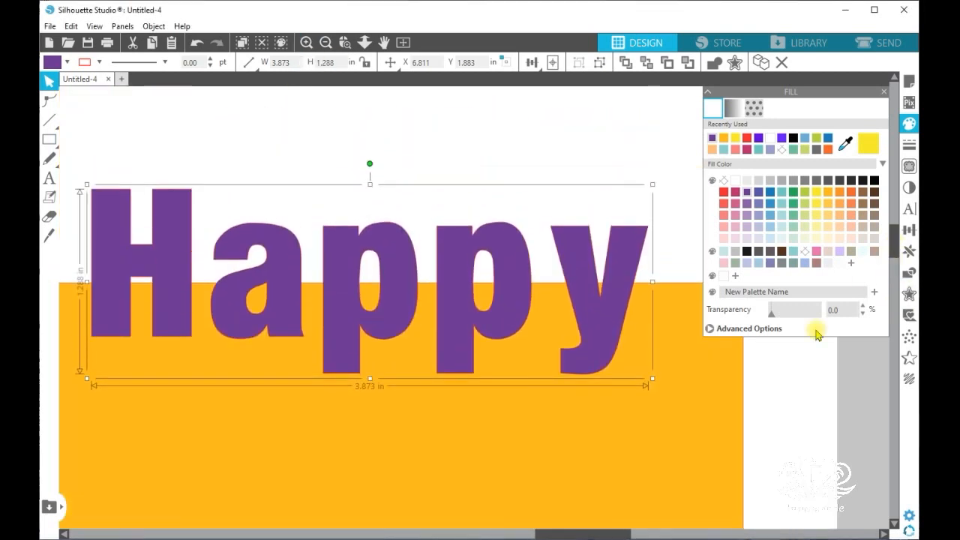
scroll(595, 531, "left", 3)
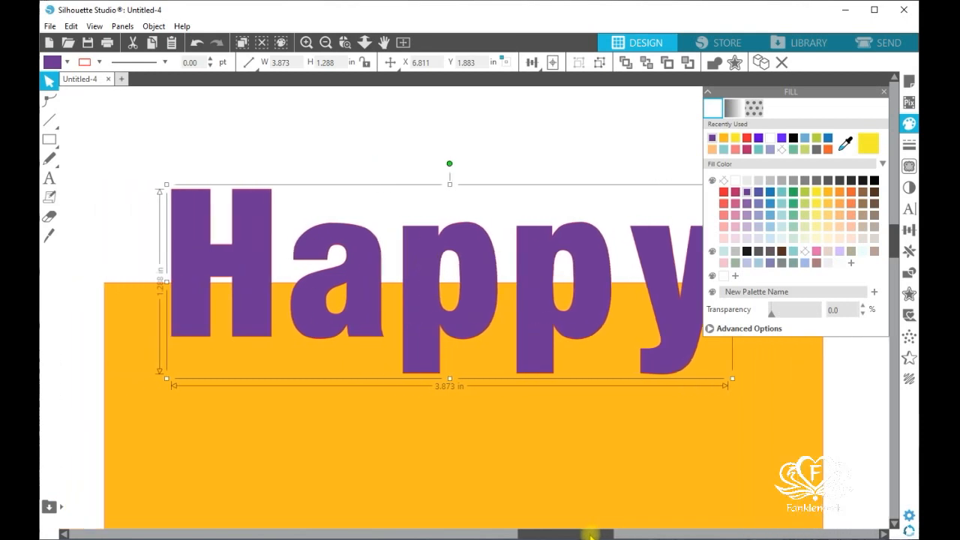
left_click_drag(595, 534, 600, 535)
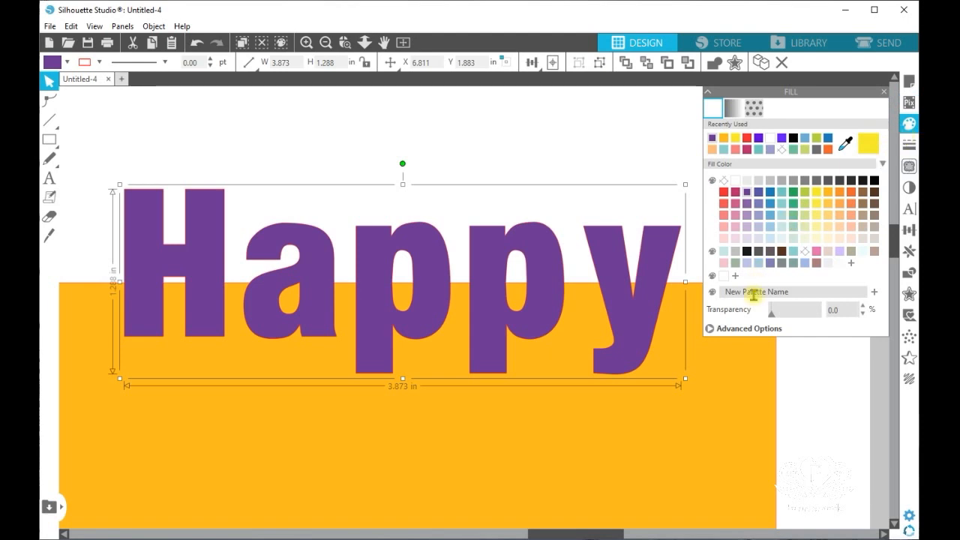
left_click_drag(771, 317, 797, 322)
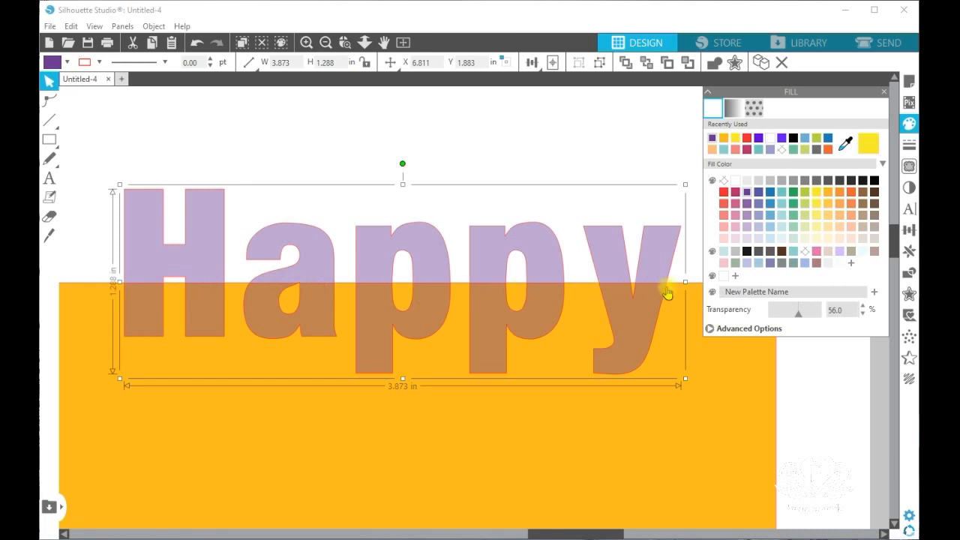
Examine up close where the orange square's top edge crosses each letter of "Happy", especially the inner shapes of "a", "p" and "y".
scroll(193, 302, "up", 2)
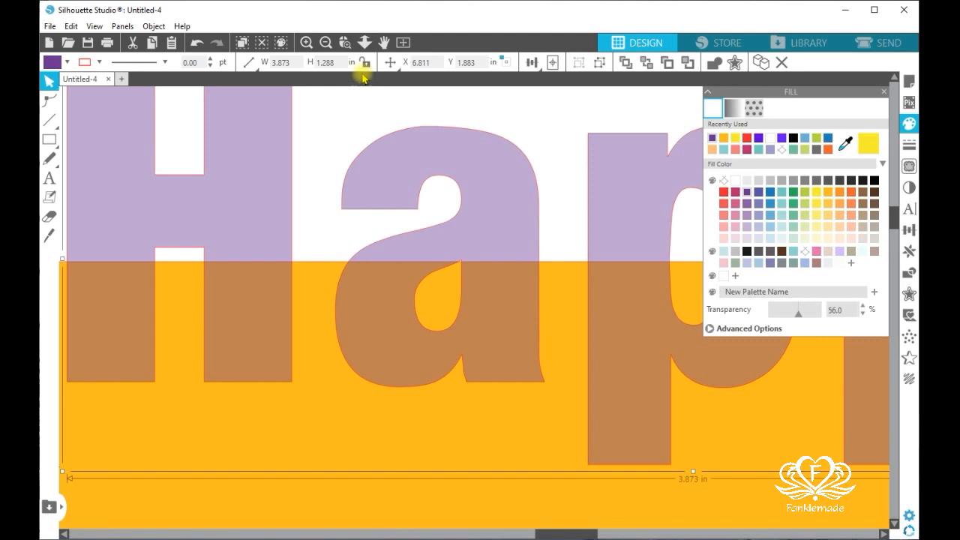
left_click(345, 43)
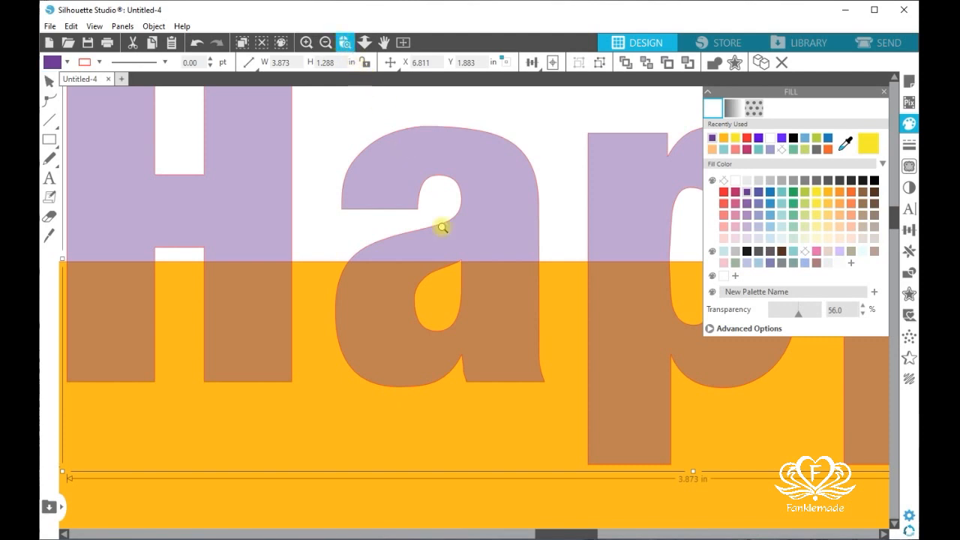
left_click(463, 270)
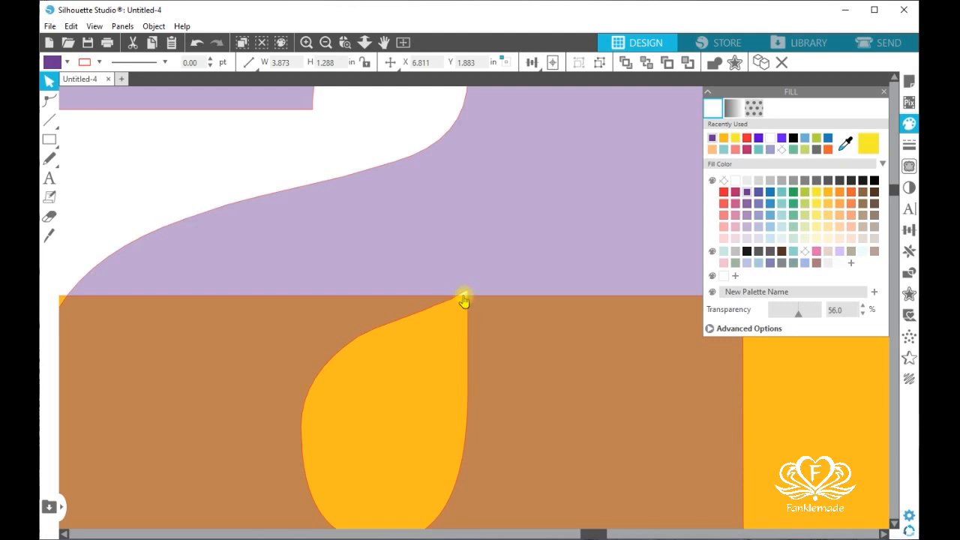
left_click(325, 43)
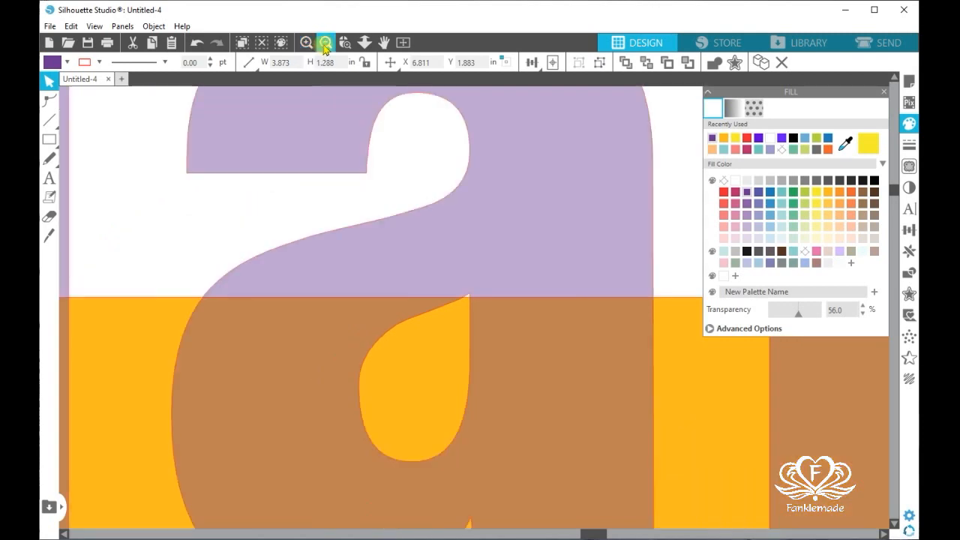
left_click(325, 43)
left_click(326, 43)
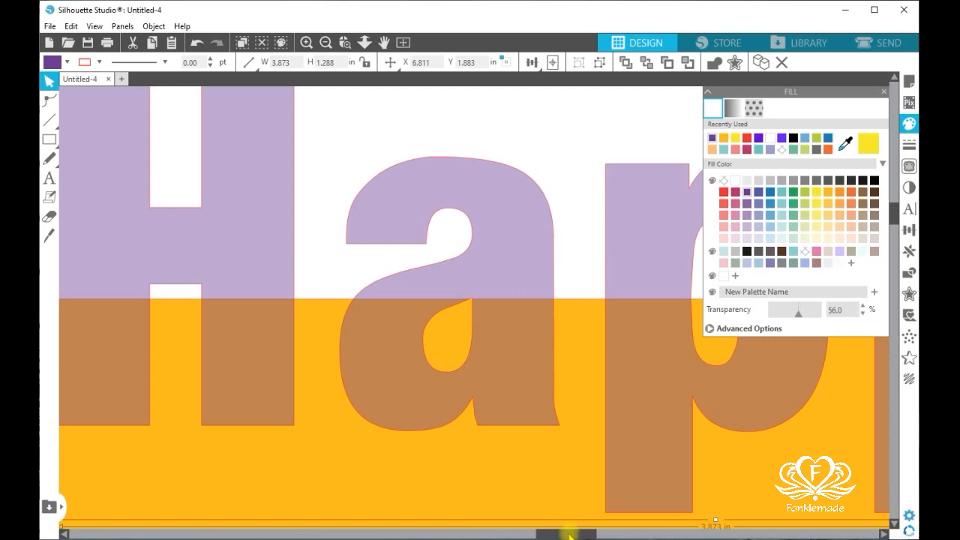
left_click_drag(570, 534, 623, 535)
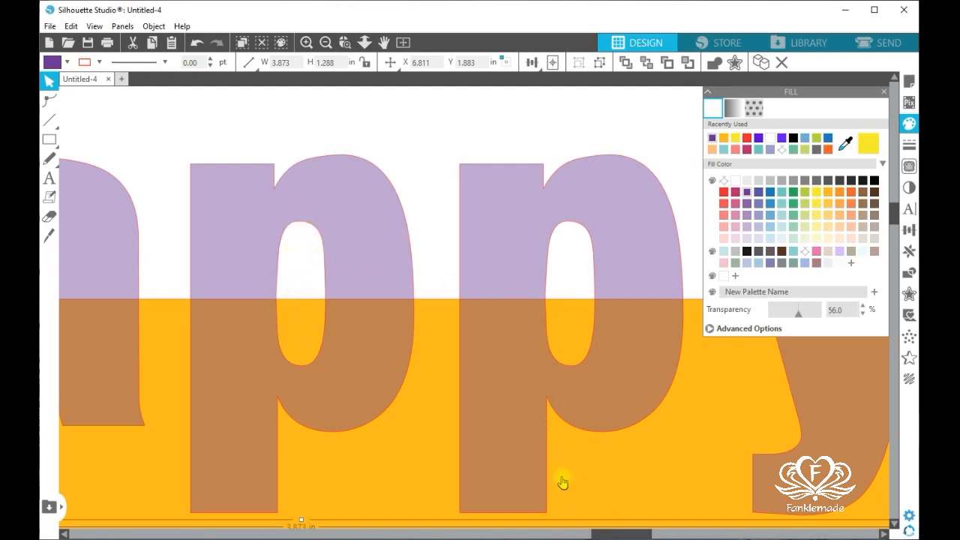
left_click_drag(611, 534, 651, 534)
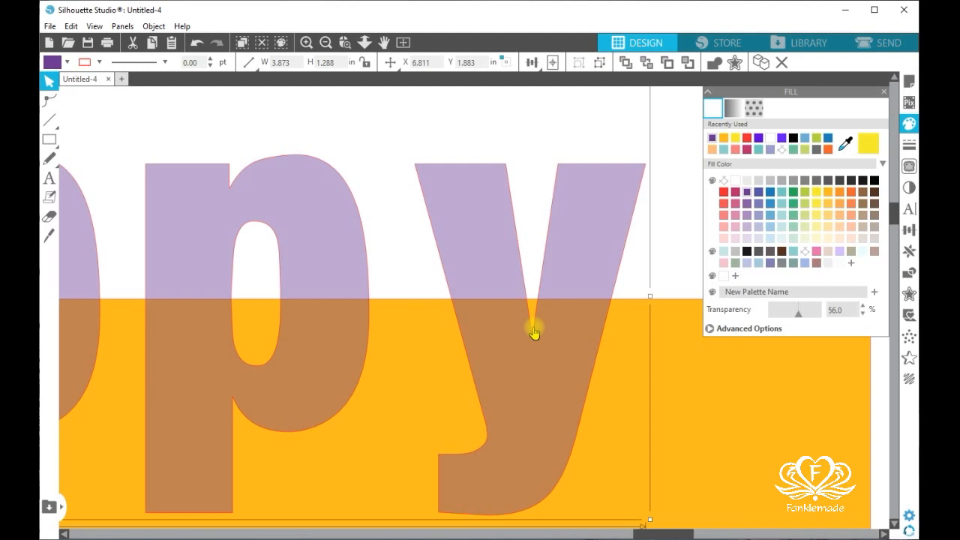
Nudge the word "Happy" down to about Y 2.005 in and check where the square's top edge crosses its letters.
left_click(326, 45)
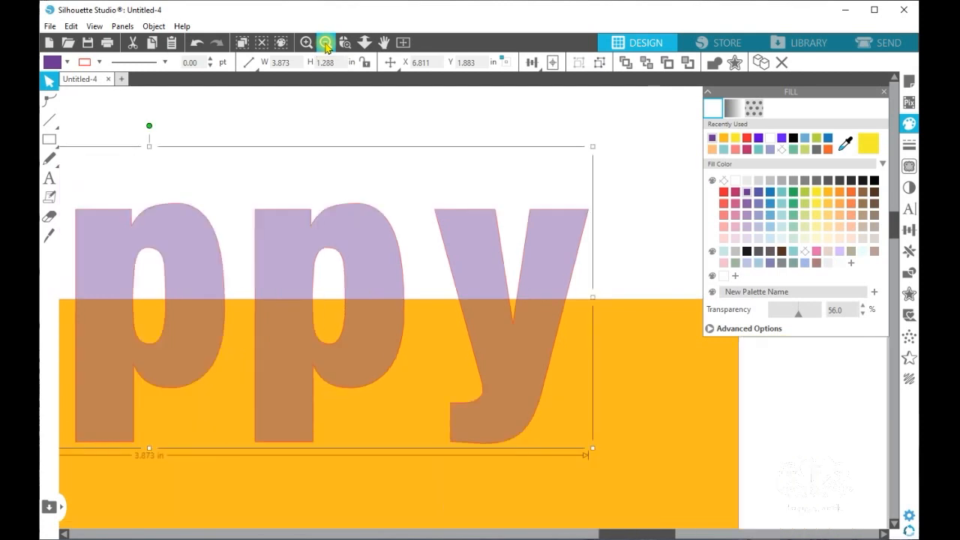
left_click_drag(553, 533, 511, 533)
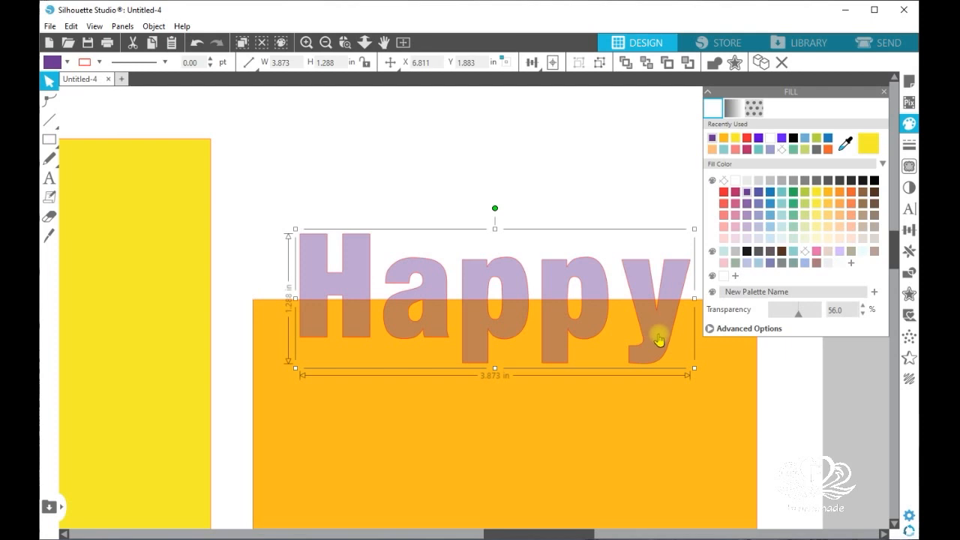
key("Down")
key("Down")
key("Down")
key("Down")
key("Down")
key("Down")
key("Down")
key("Down")
key("Down")
key("Down")
key("Down")
key("Down")
key("Down")
key("Down")
key("Up")
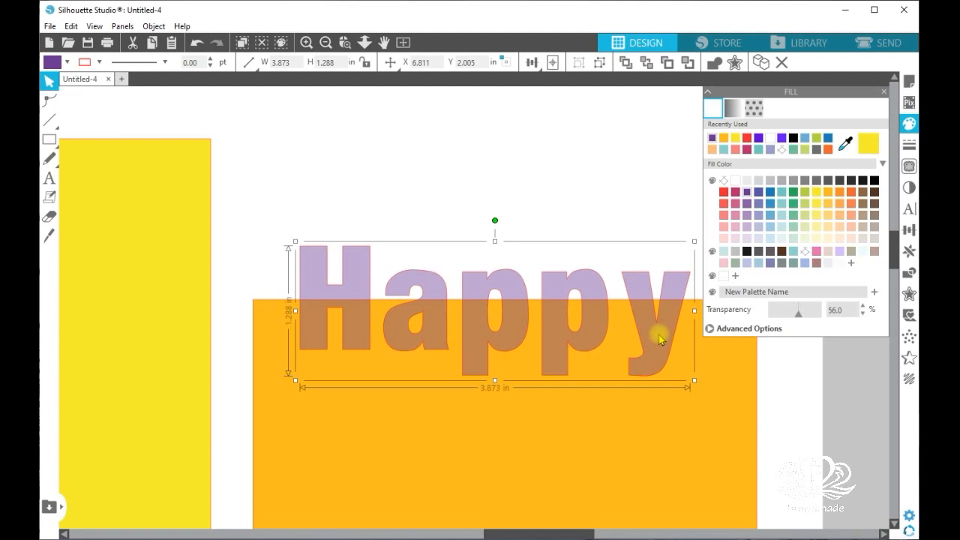
left_click(304, 46)
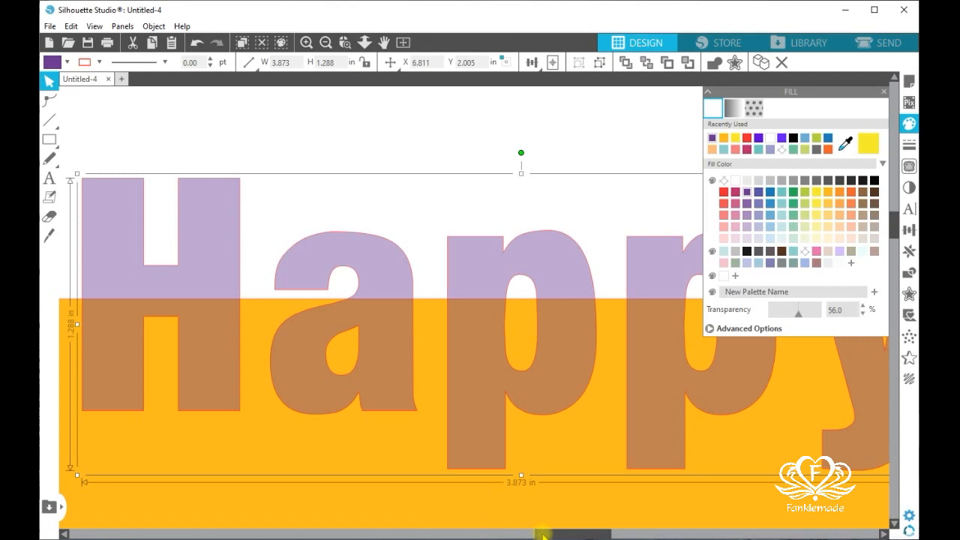
left_click_drag(543, 533, 594, 533)
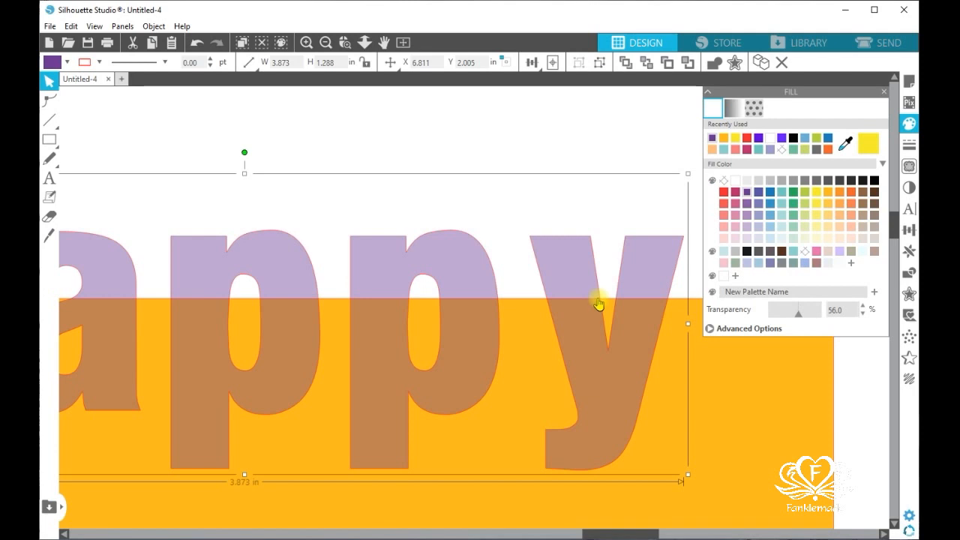
left_click(326, 46)
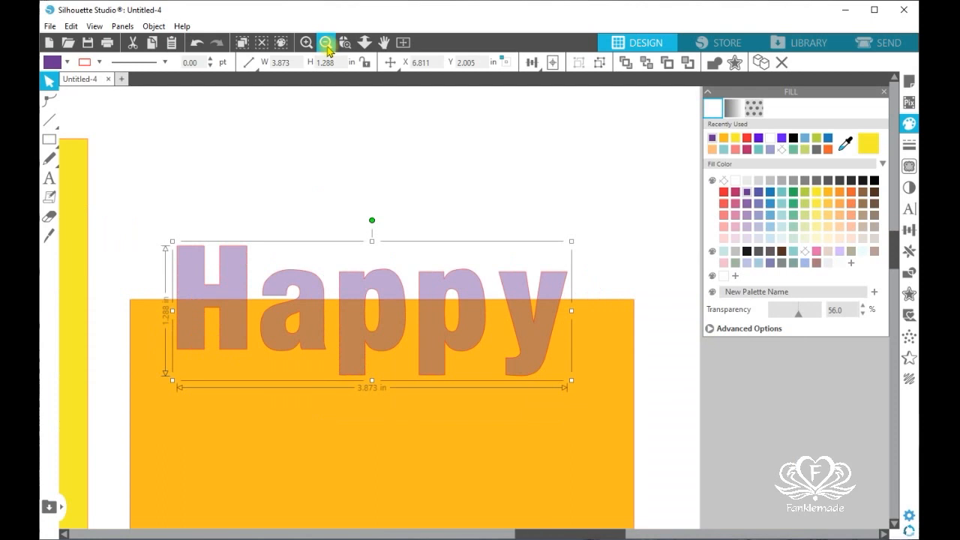
Center the word "Happy" horizontally on the orange square with Align Center and deselect both.
left_click(327, 46)
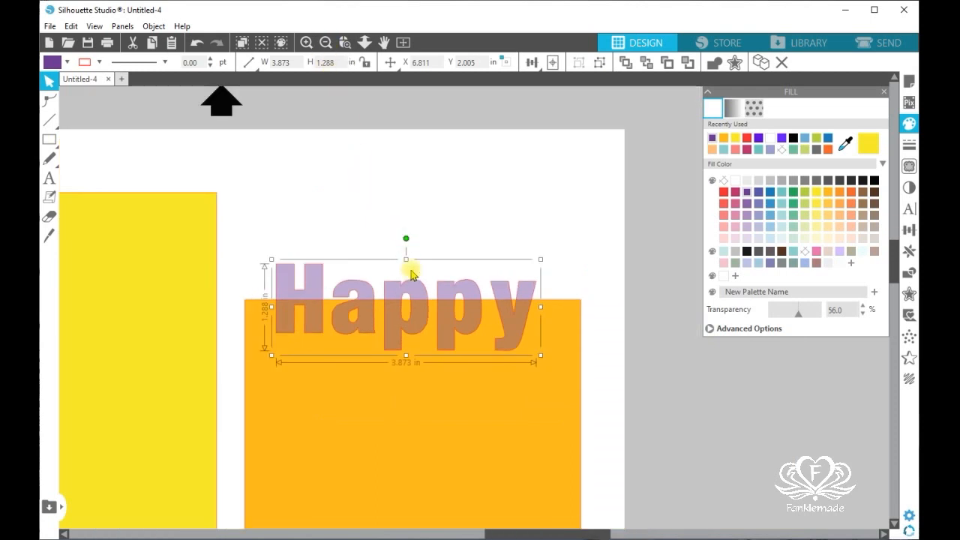
left_click(495, 394, "shift")
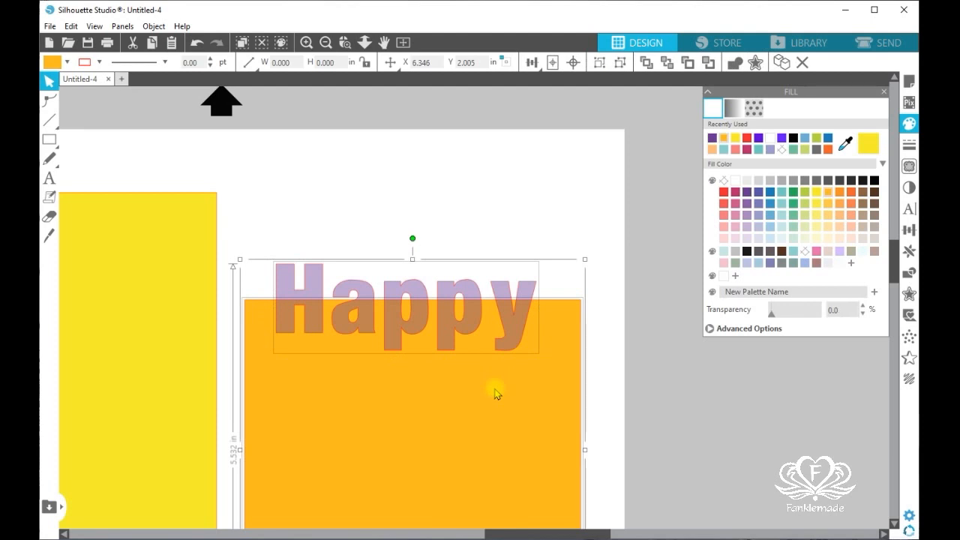
left_click(532, 63)
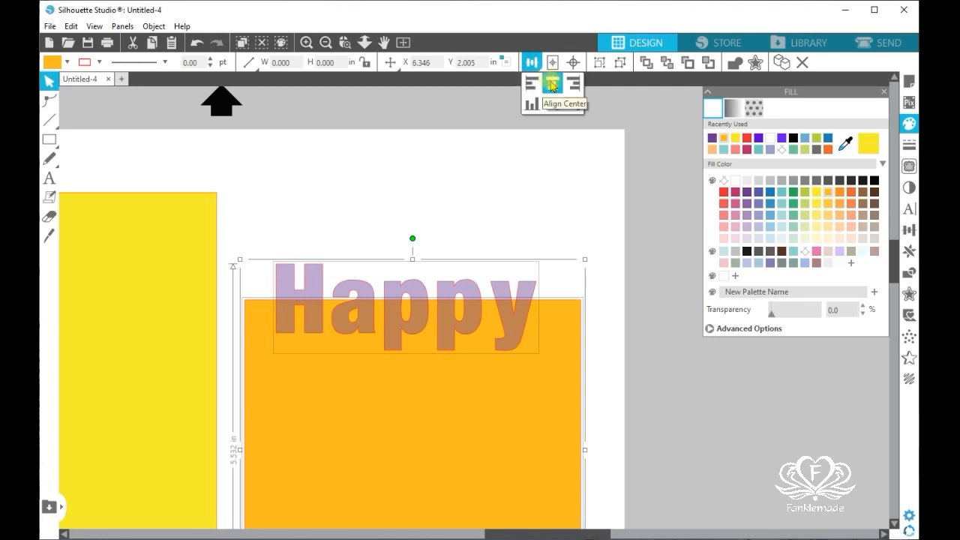
left_click(552, 85)
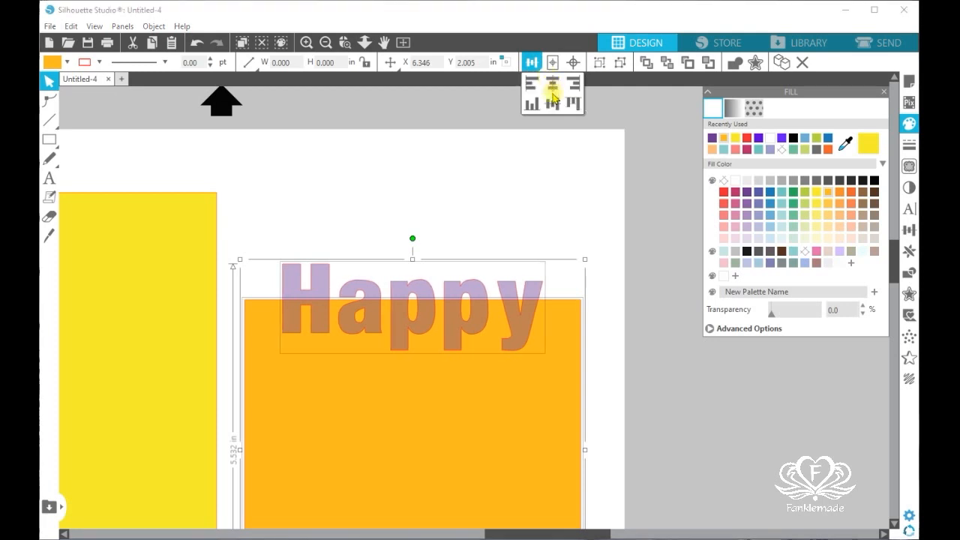
left_click(485, 178)
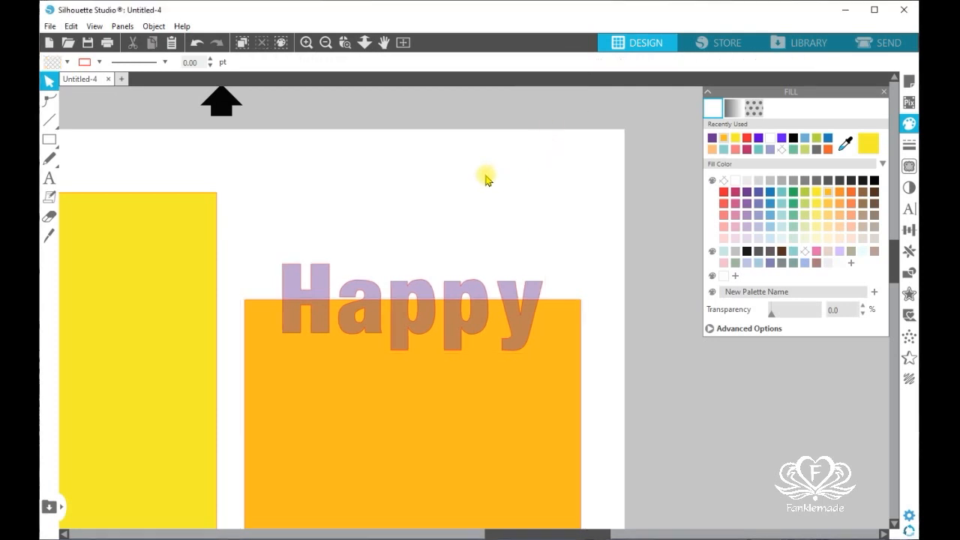
Set the fill transparency of the word "Happy" to 0% and deselect it.
left_click(522, 287)
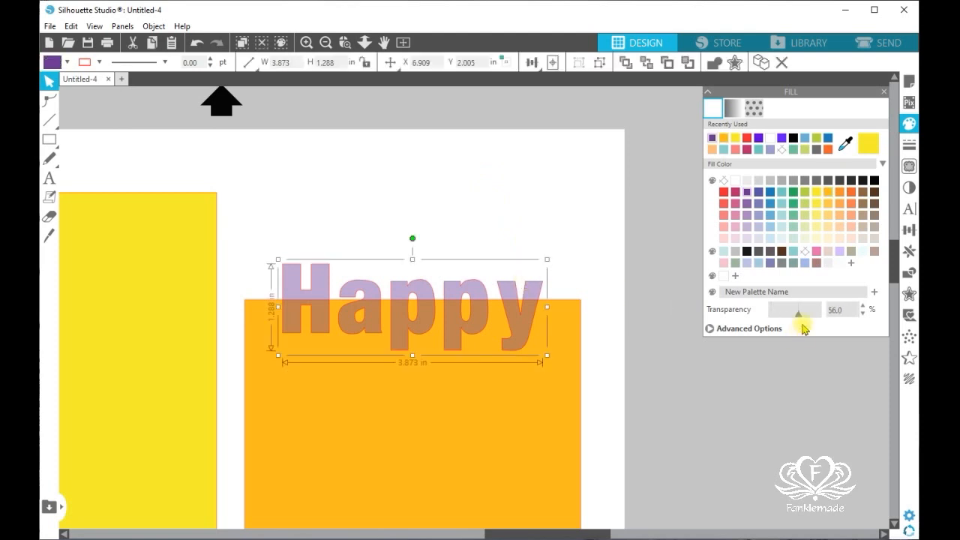
left_click_drag(798, 314, 763, 321)
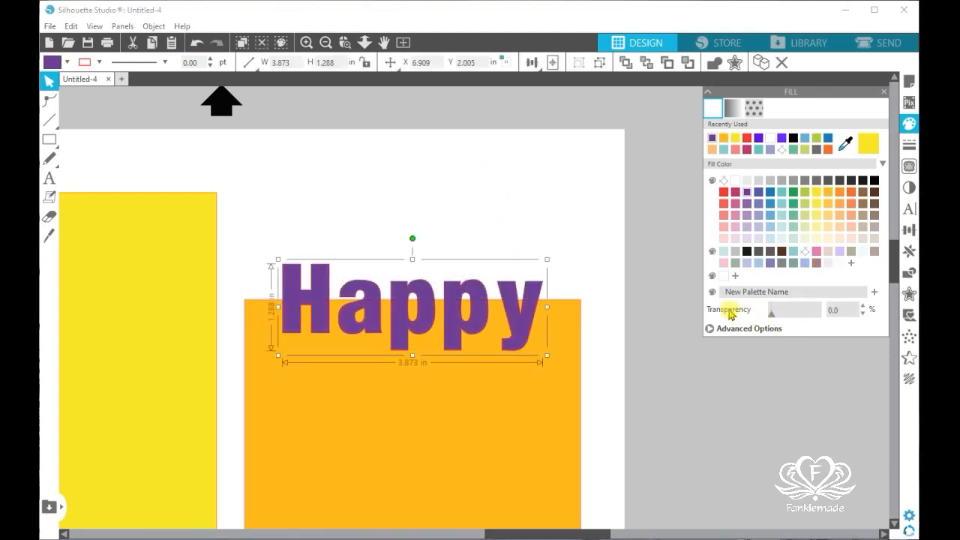
left_click(542, 207)
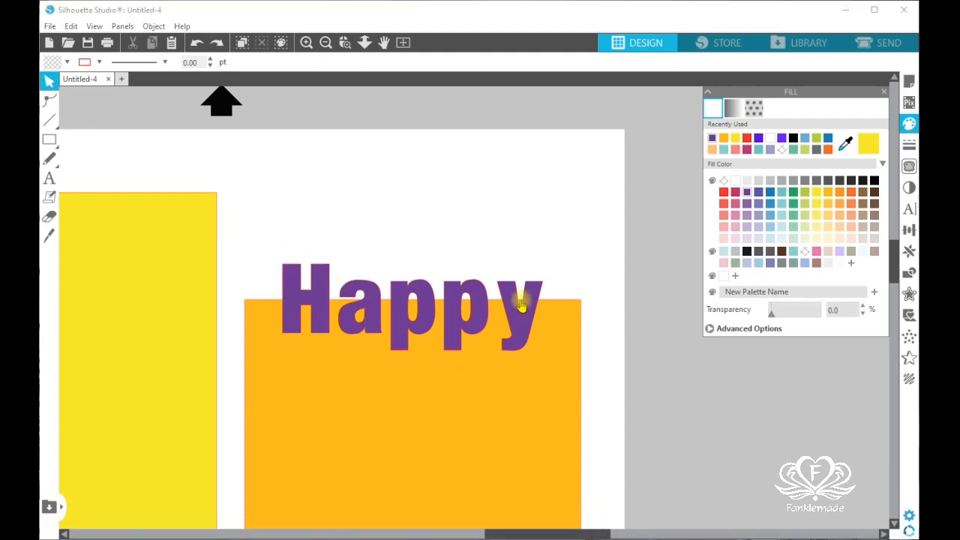
Cut straight through all the letters of "Happy" with the solid Knife, following the orange square's top edge.
left_click(49, 237)
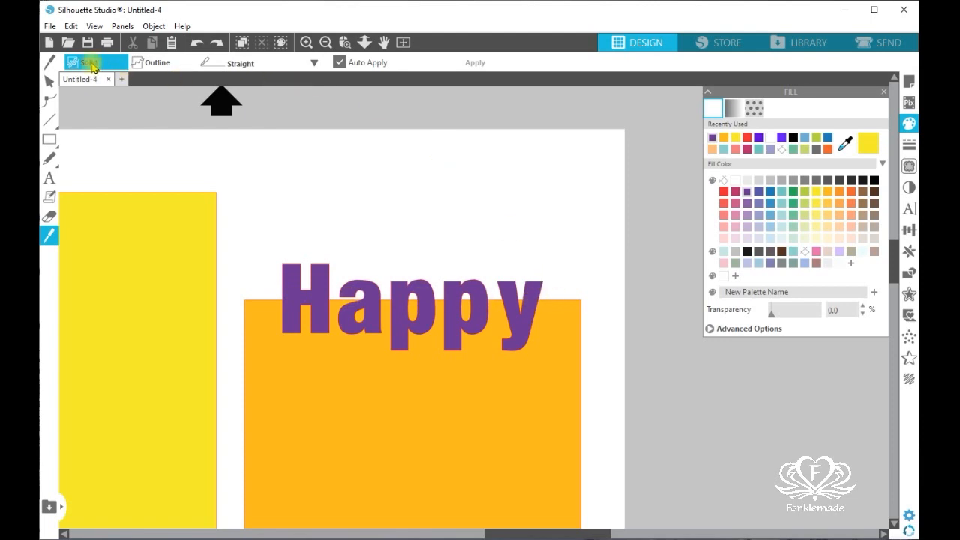
left_click(306, 42)
left_click(307, 43)
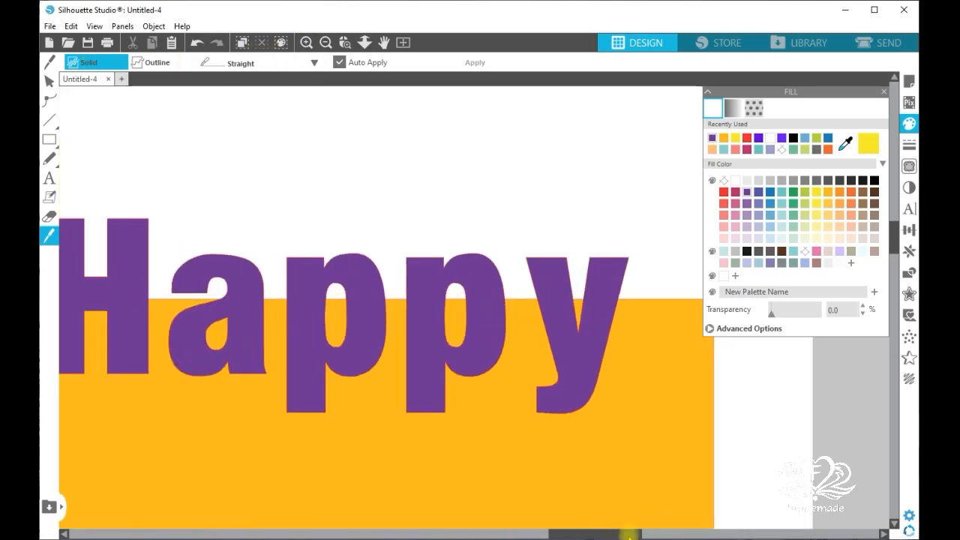
left_click_drag(619, 533, 606, 534)
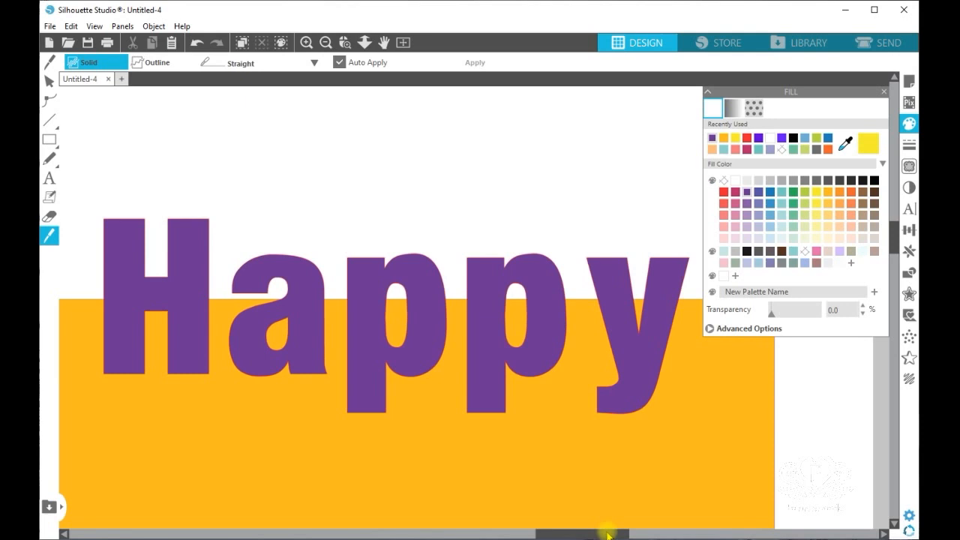
left_click(883, 91)
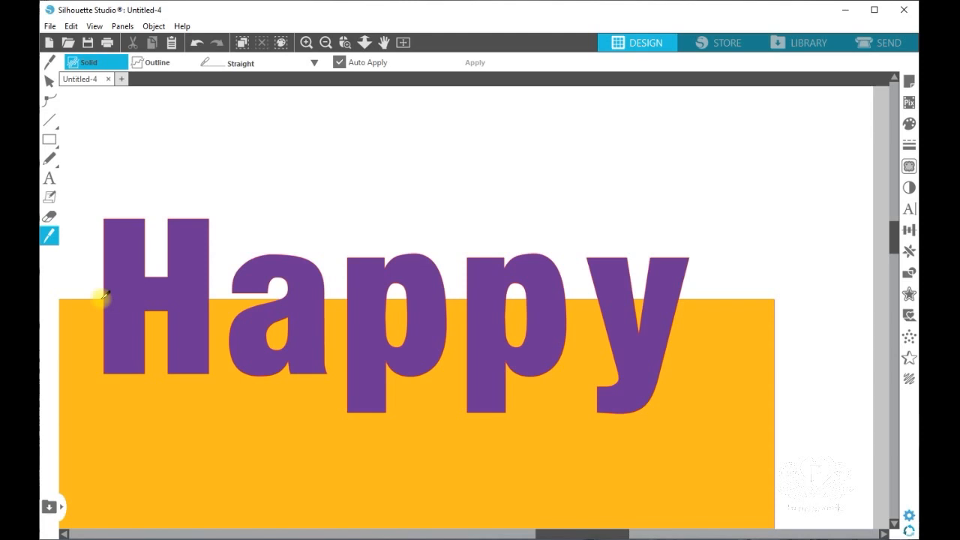
key("shift")
left_click_drag(105, 295, 695, 304)
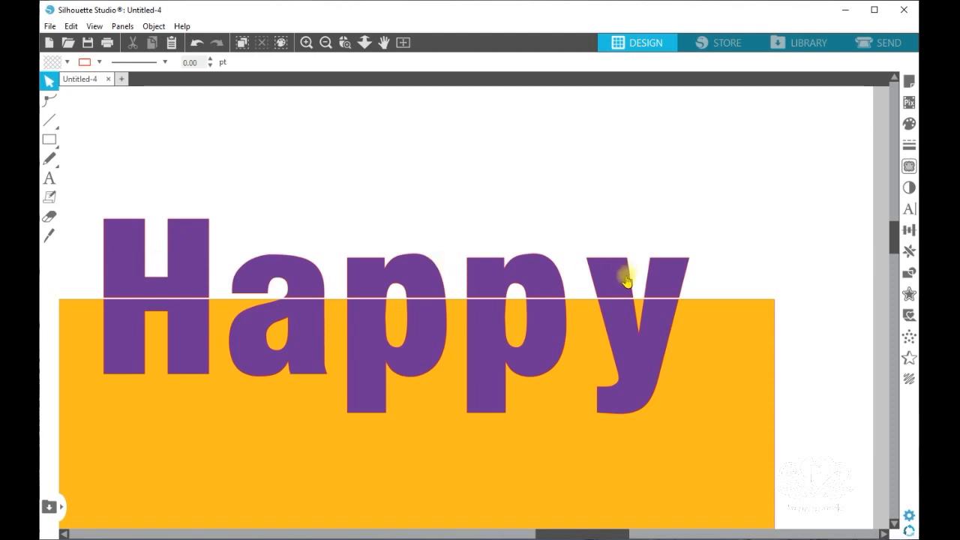
left_click(49, 235)
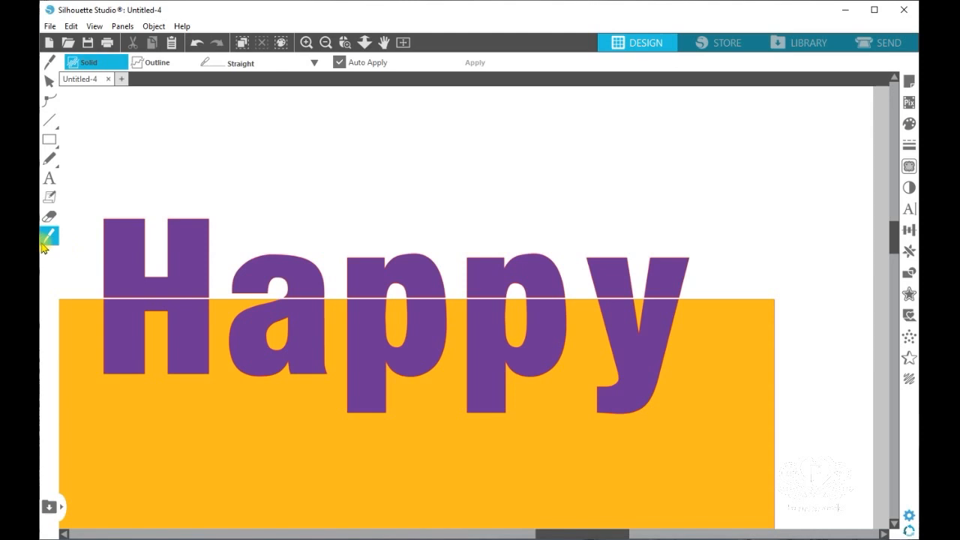
left_click(49, 80)
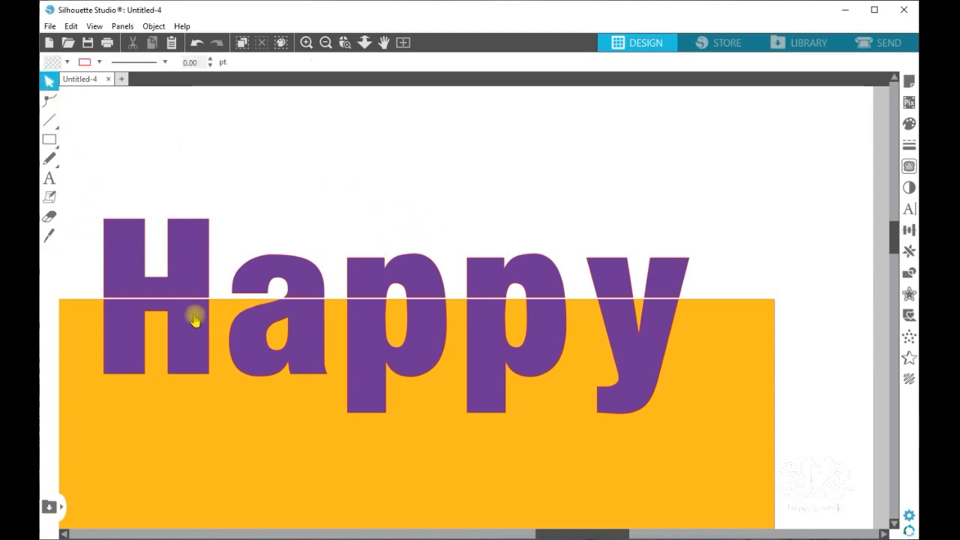
Group the lower parts of the five cut "Happy" letters into one object.
left_click(130, 320)
left_click(250, 328)
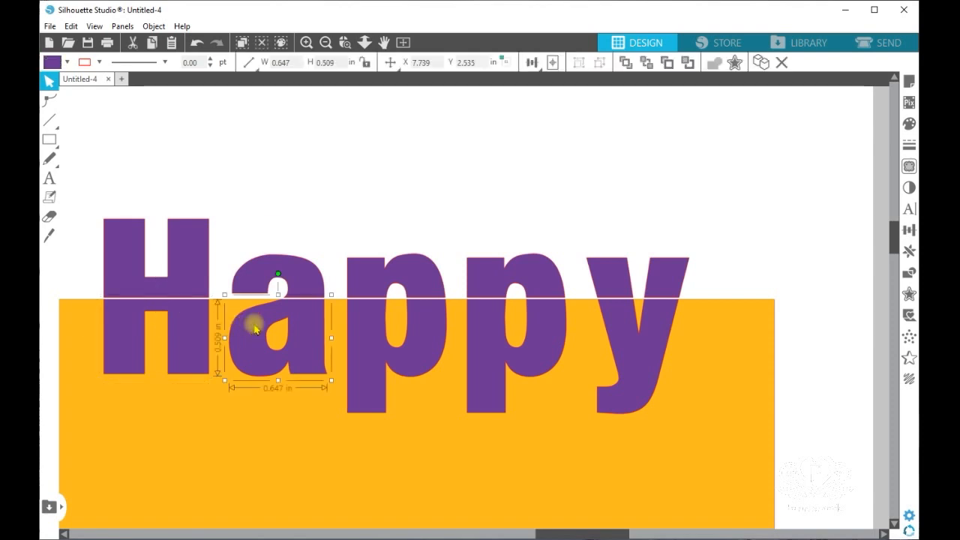
left_click(127, 321)
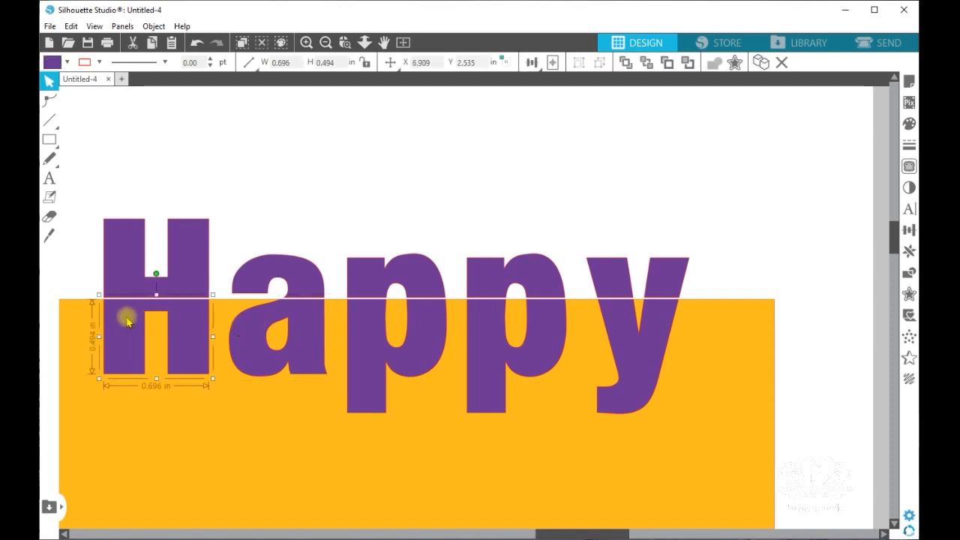
left_click(253, 324, "shift")
left_click(368, 321, "shift")
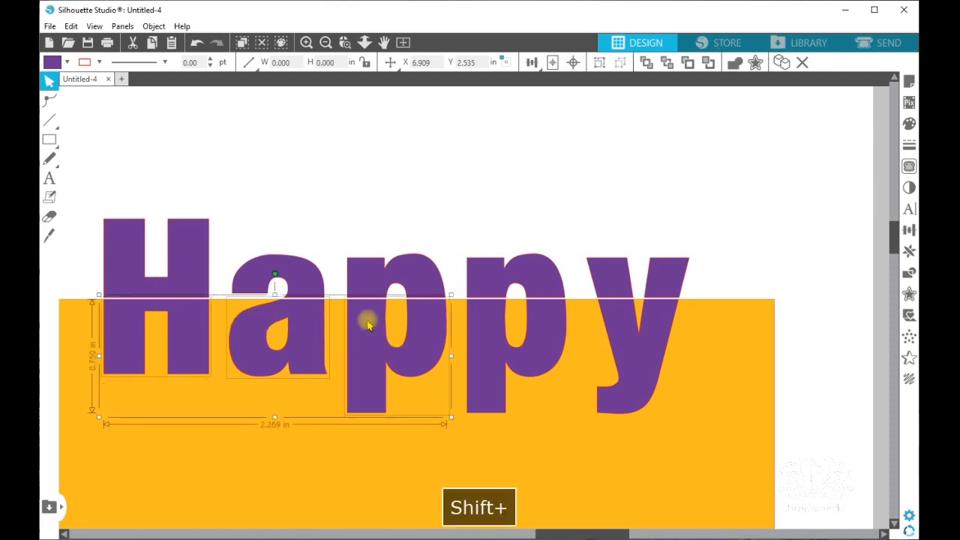
left_click(492, 330, "shift")
left_click(622, 337, "shift")
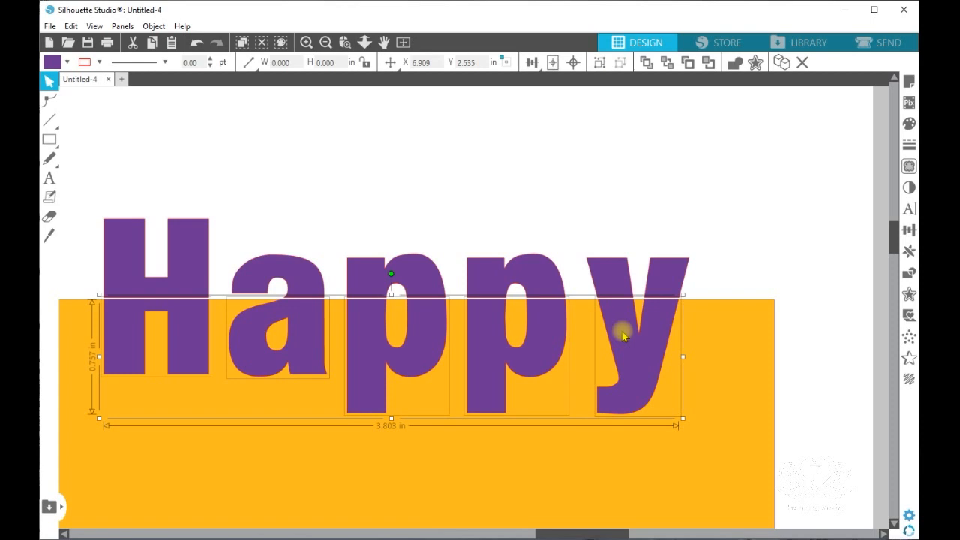
right_click(622, 335)
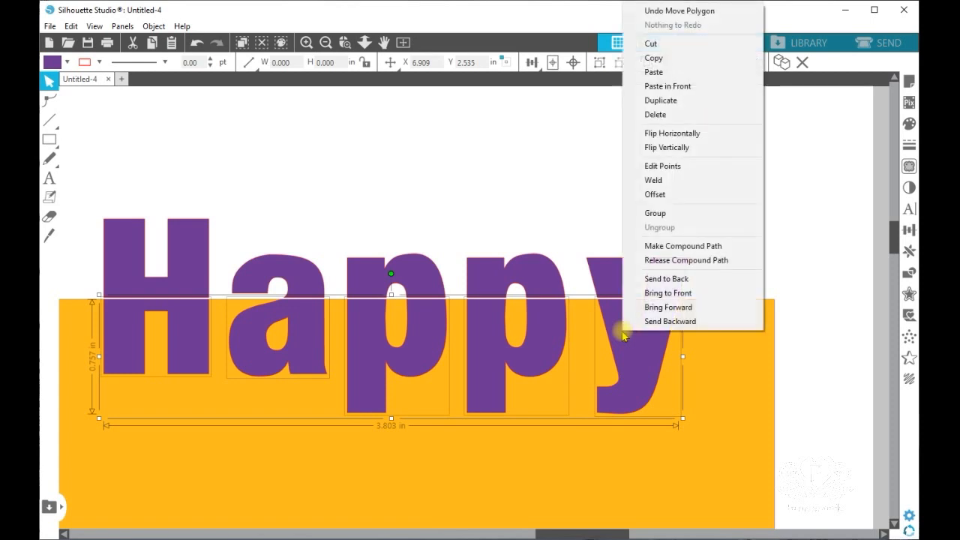
left_click(662, 215)
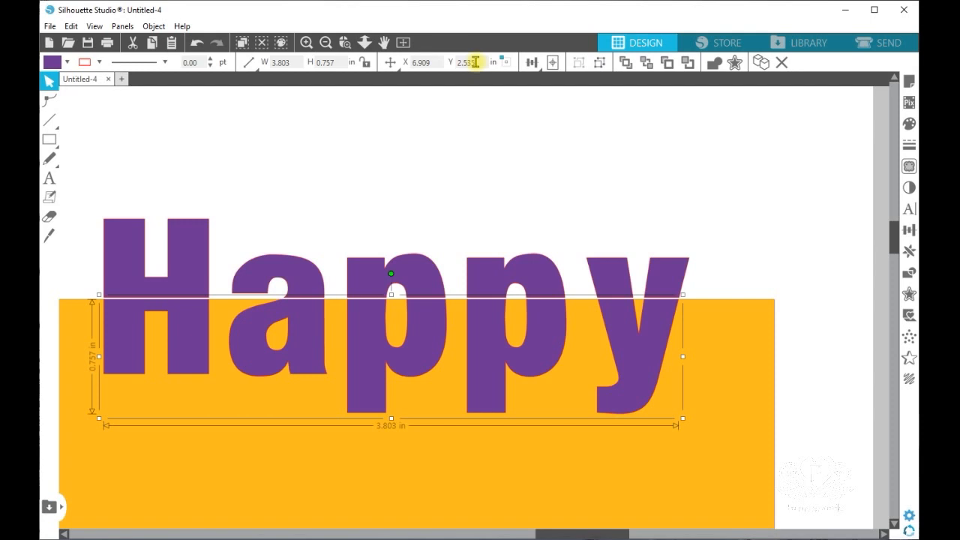
Try a thin rectangle about 1.171 by 0.072 in as a spacer below the cut line in "Happy", and delete it.
mouse_move(54, 146)
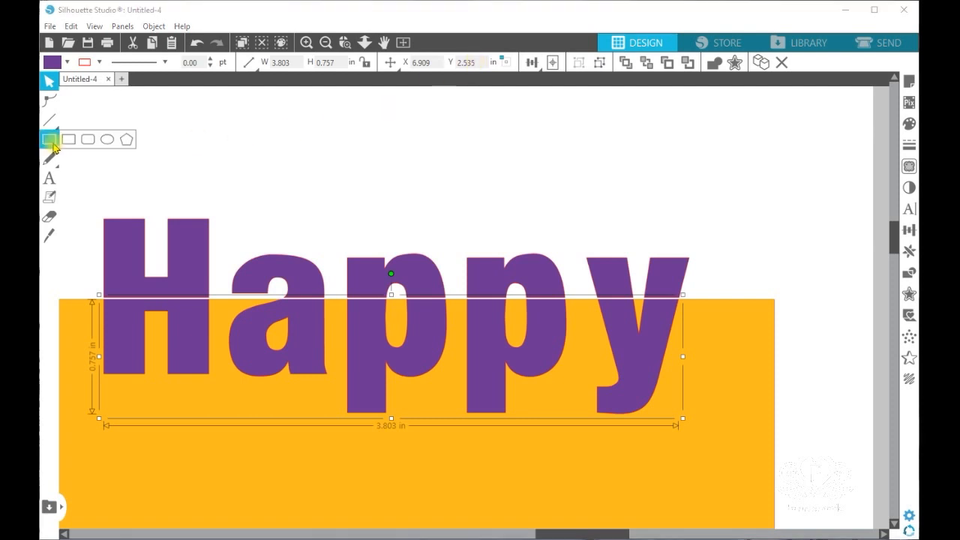
left_click(67, 139)
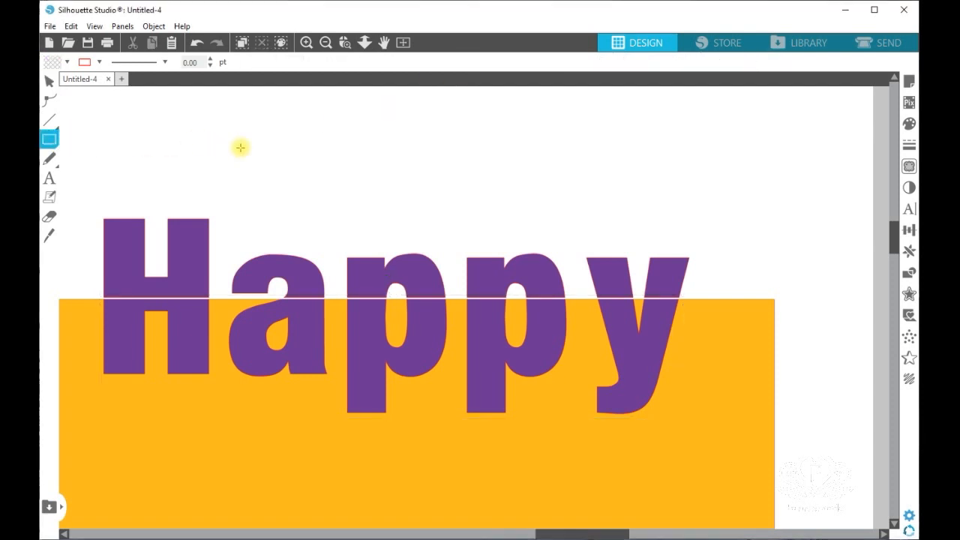
left_click_drag(260, 133, 438, 147)
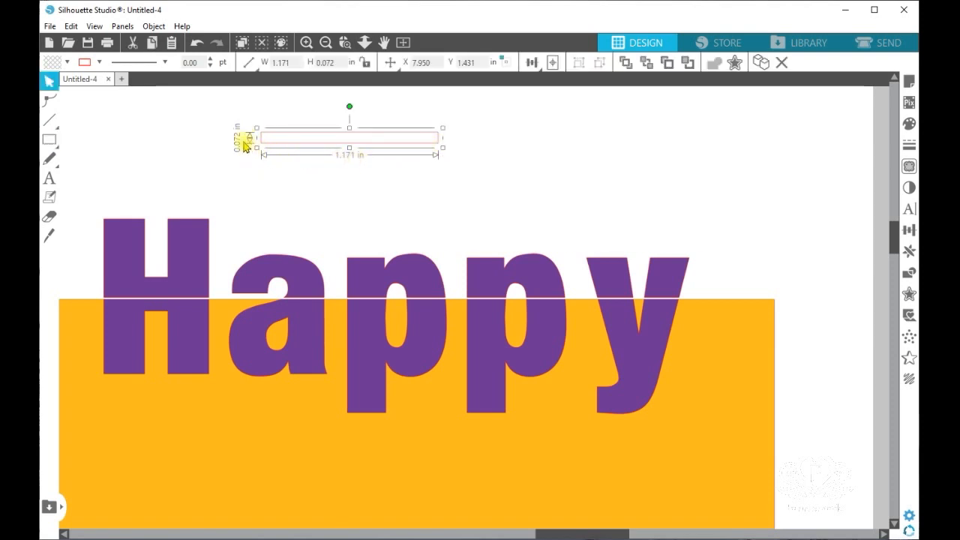
left_click_drag(336, 150, 375, 317)
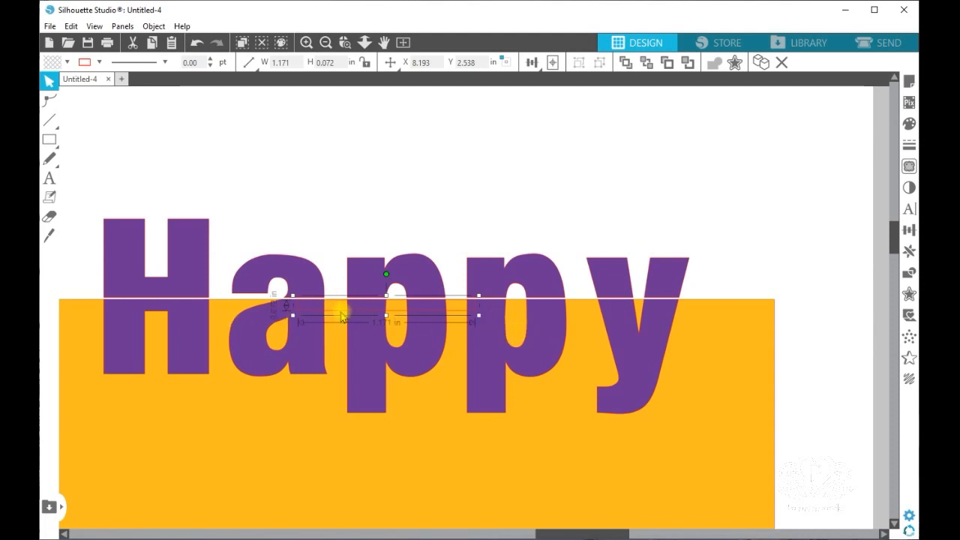
key("Up")
key("Up")
key("Up")
key("Up")
left_click_drag(333, 252, 345, 210)
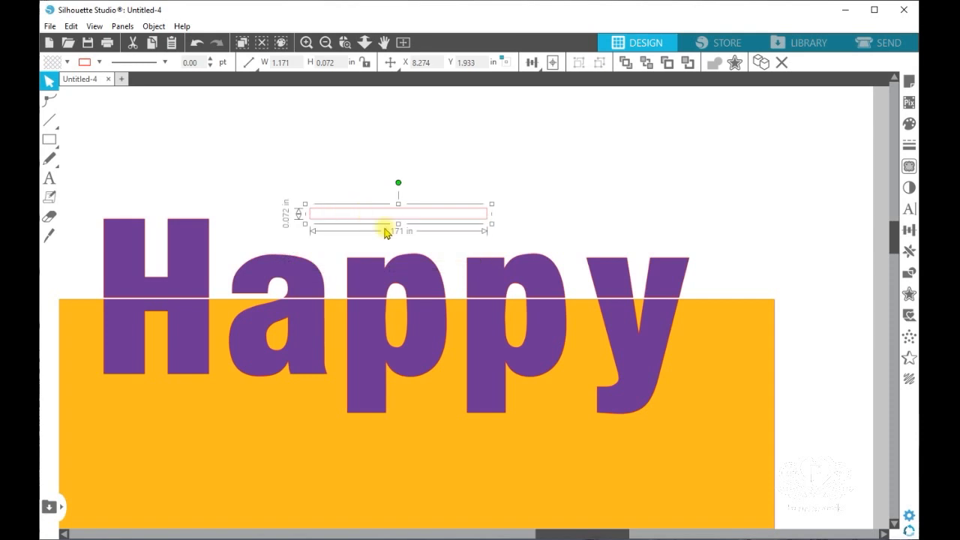
key("Delete")
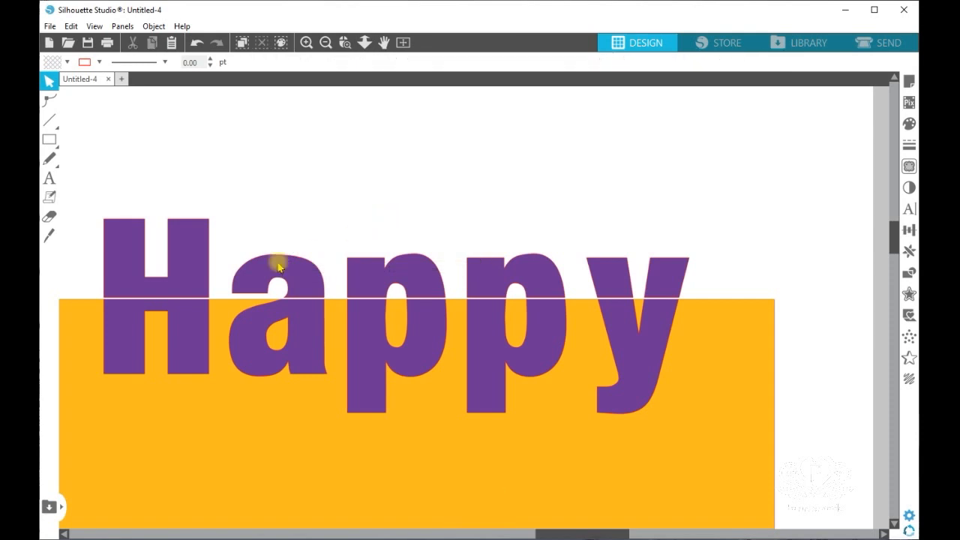
Move the grouped lower parts of the "Happy" letters down to Y 2.785 in.
left_click(195, 329)
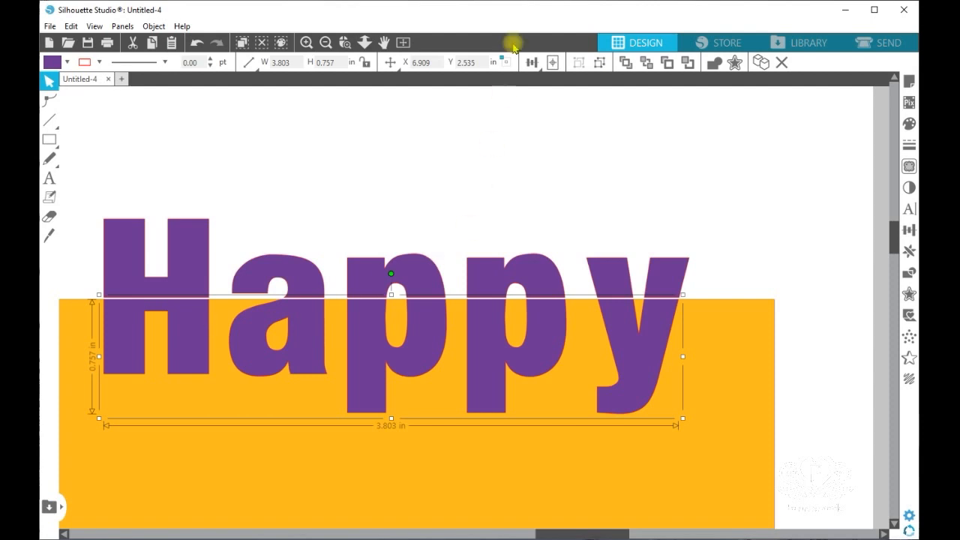
double_click(477, 63)
type("2.78")
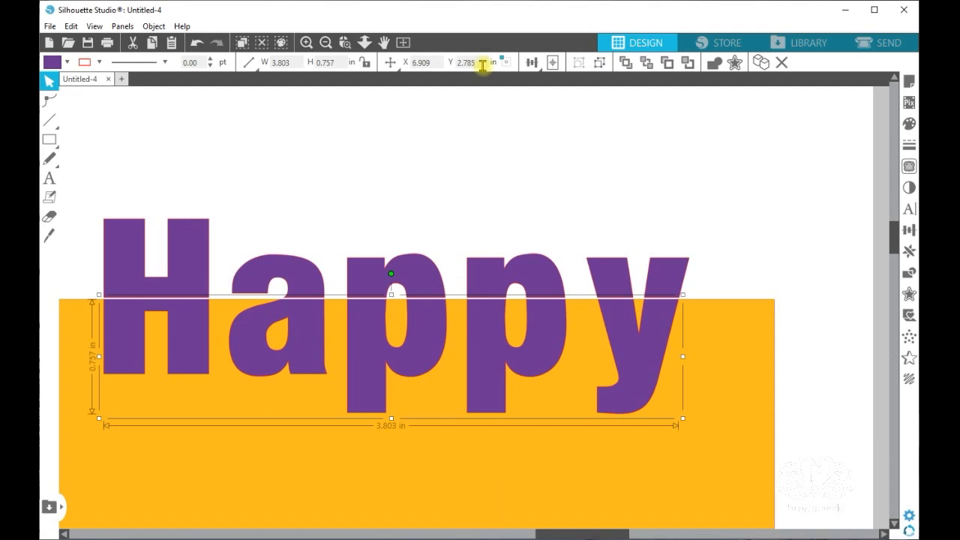
key("Return")
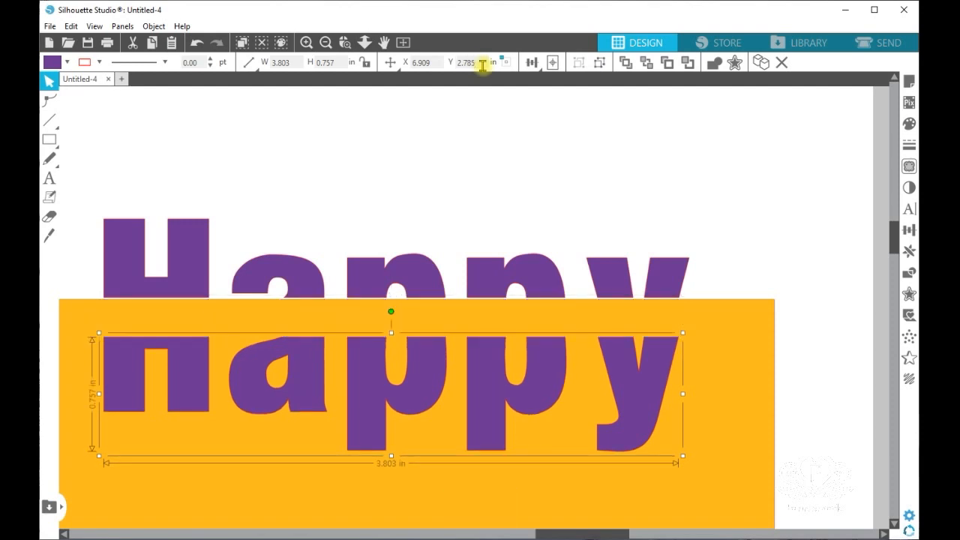
Remove the fill from the upper parts of all five cut "Happy" letters.
left_click(195, 261)
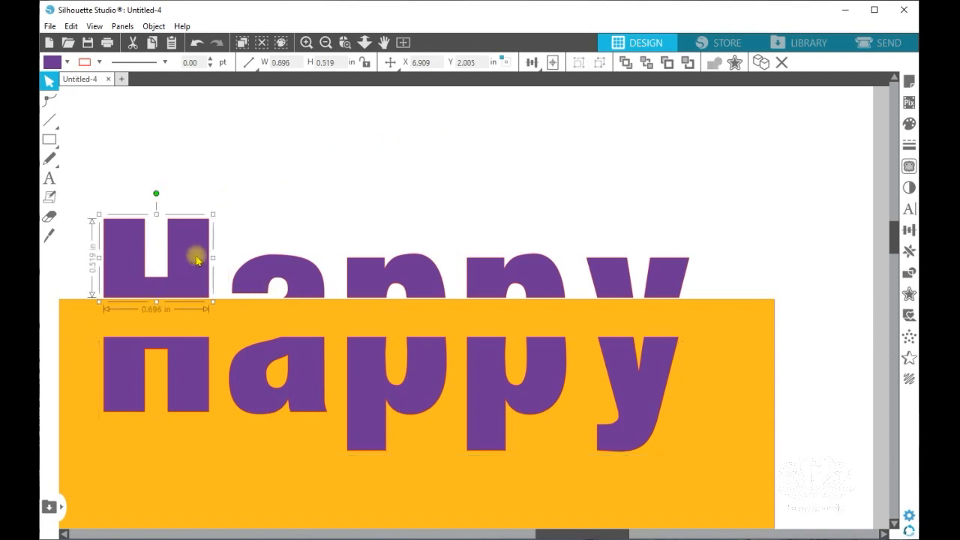
left_click(270, 267, "shift")
left_click(370, 276, "shift")
left_click(497, 282, "shift")
left_click(622, 279, "shift")
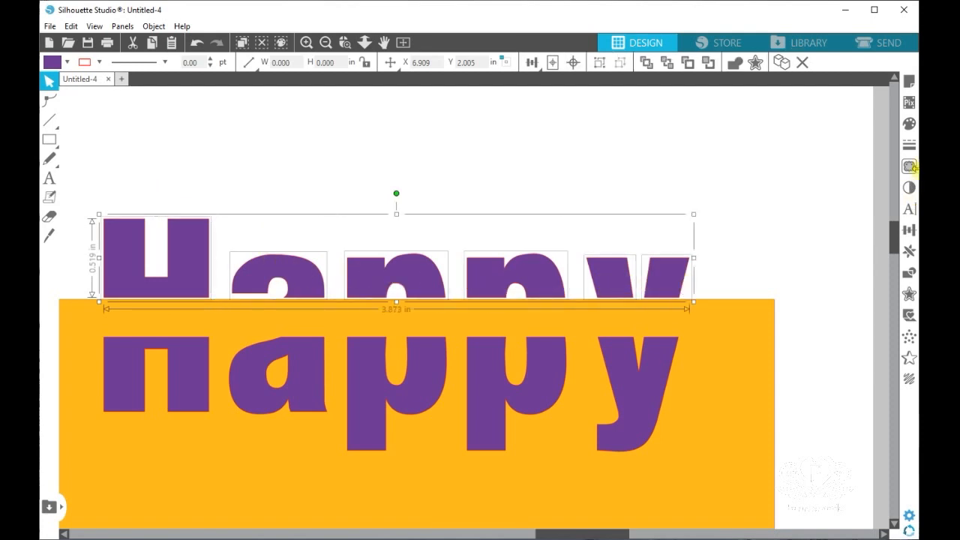
left_click(909, 123)
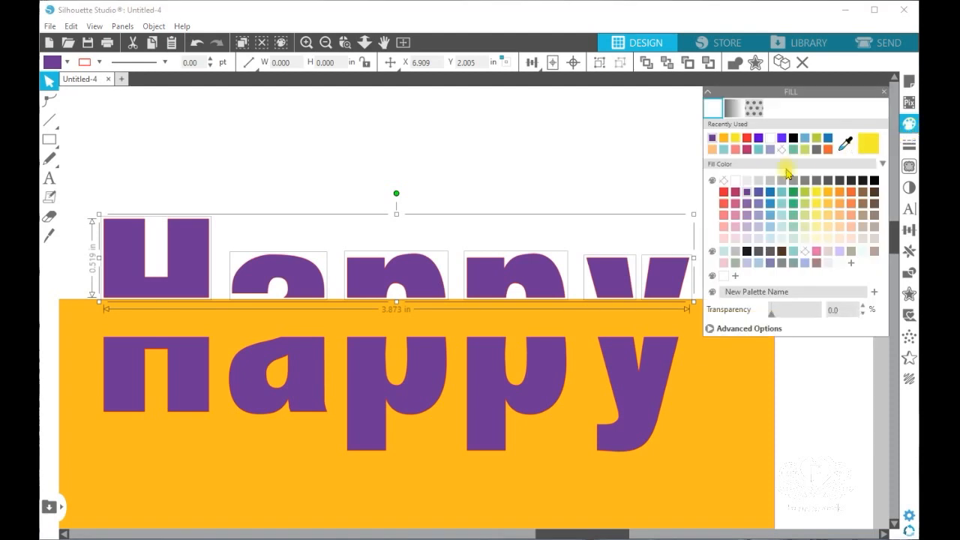
left_click(724, 181)
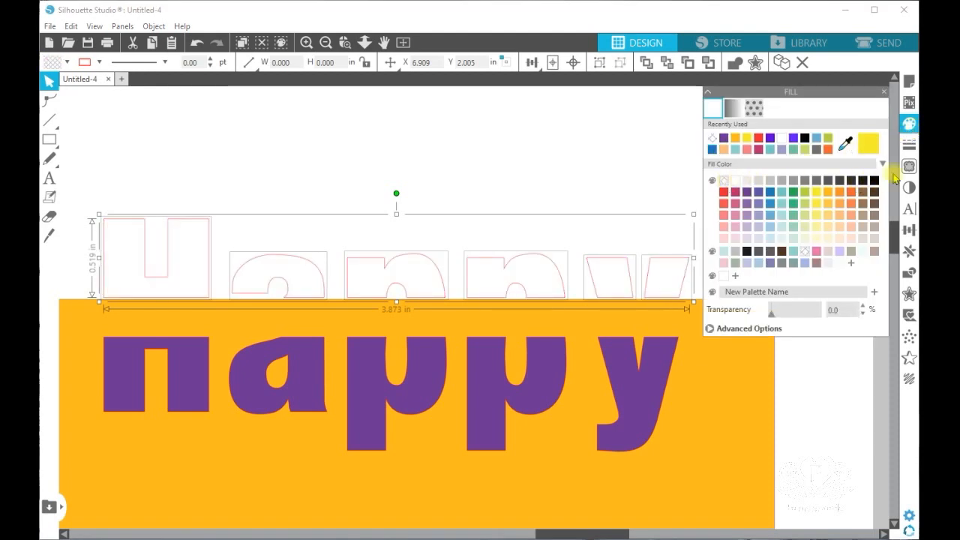
Set the line color of the upper "Happy" letter parts to black.
left_click(912, 149)
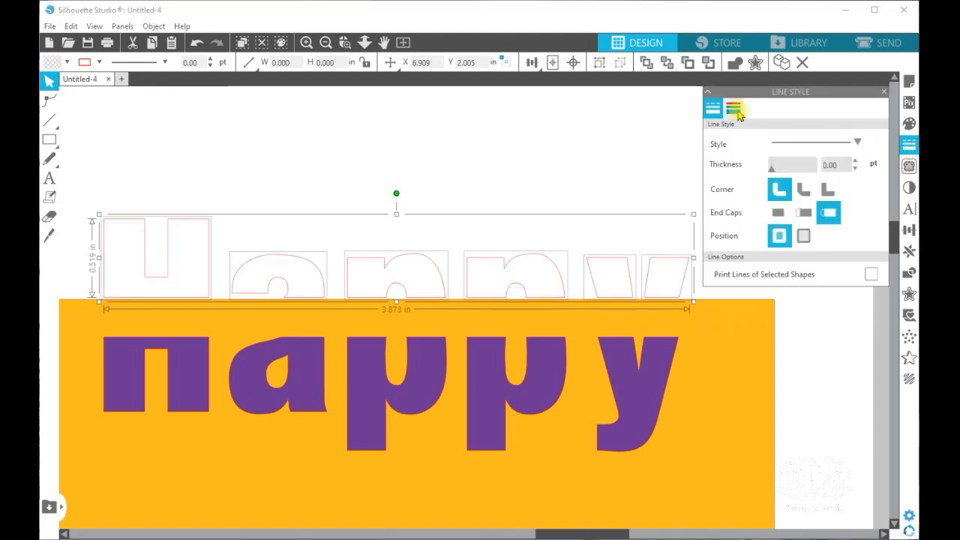
left_click(736, 110)
left_click(873, 181)
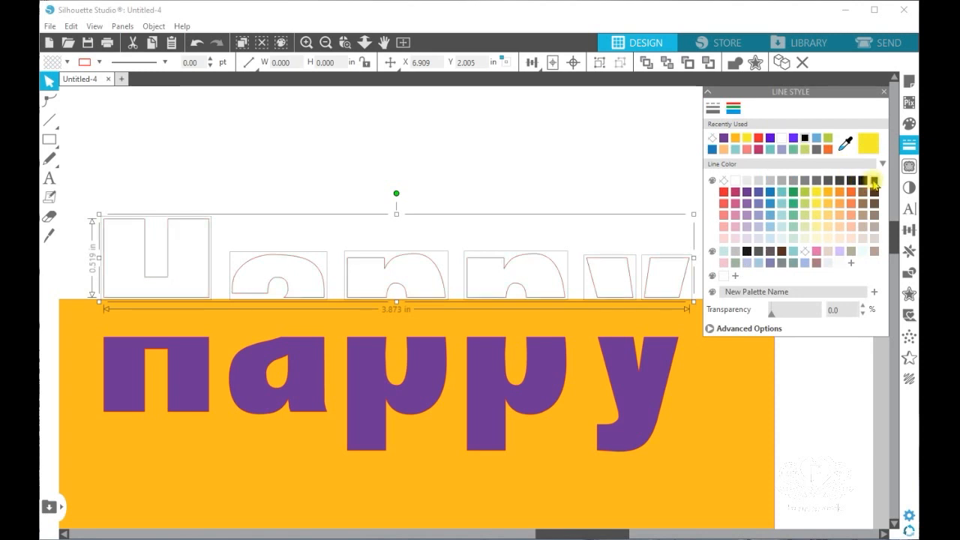
Examine the bottom edges of the upper "Happy" letter outlines, where they meet the orange square.
left_click(305, 43)
left_click(306, 43)
left_click(306, 43)
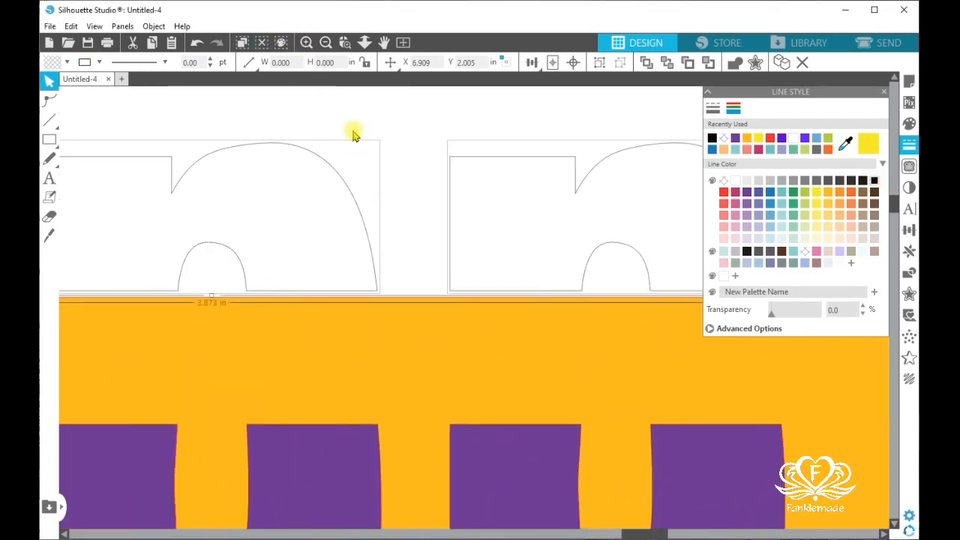
left_click_drag(648, 533, 638, 533)
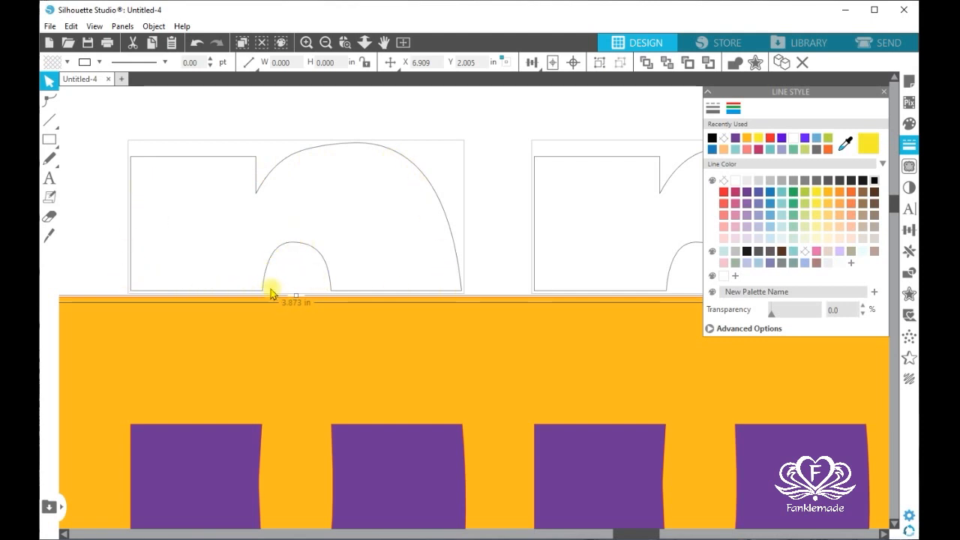
left_click(326, 42)
left_click(325, 42)
left_click(326, 42)
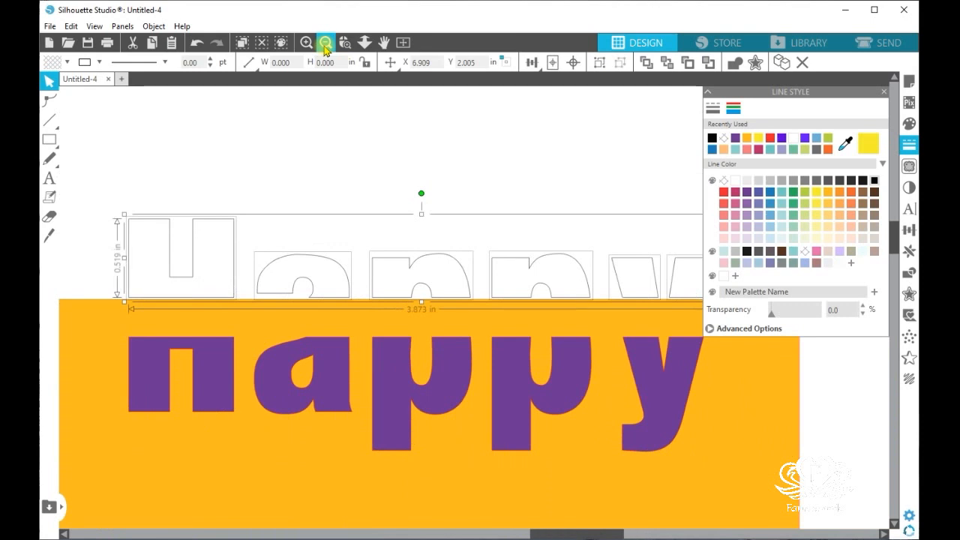
left_click(885, 95)
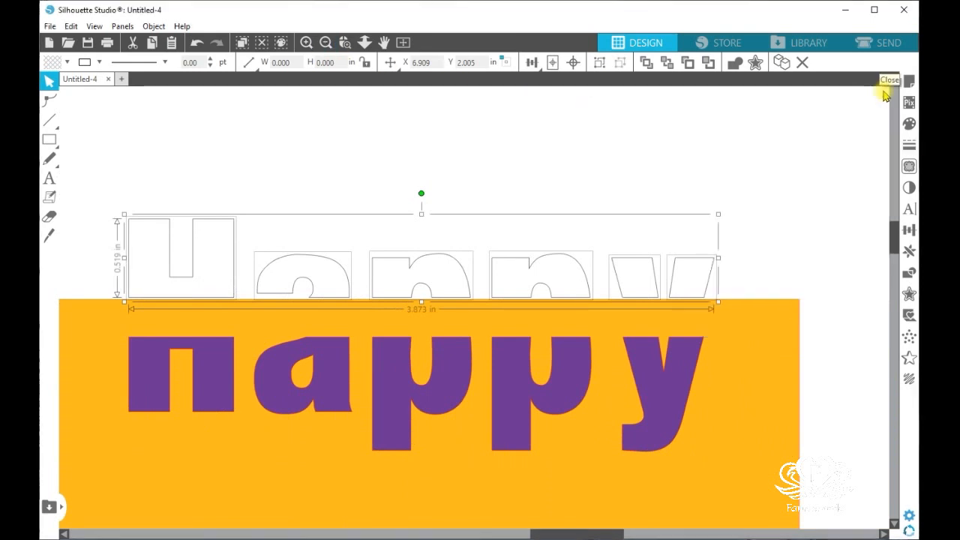
Slice the bottom edges off the upper "Happy" letter outlines with the straight Knife in Outline mode, leaving their bottoms open.
left_click(50, 236)
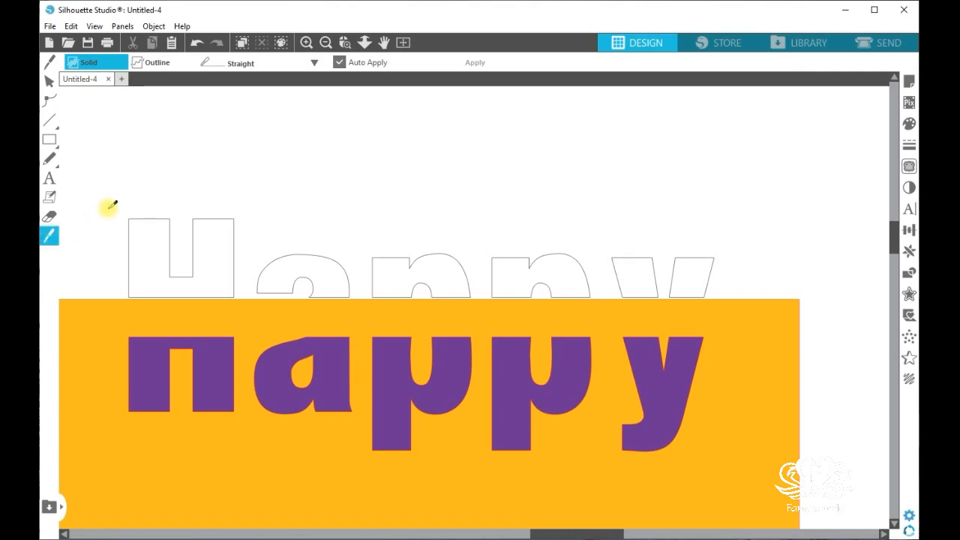
left_click(154, 63)
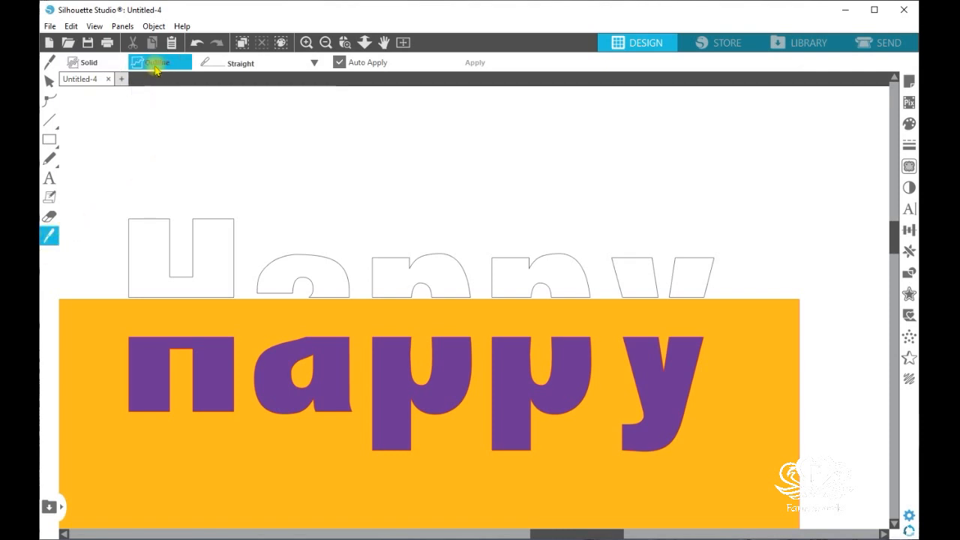
left_click(305, 43)
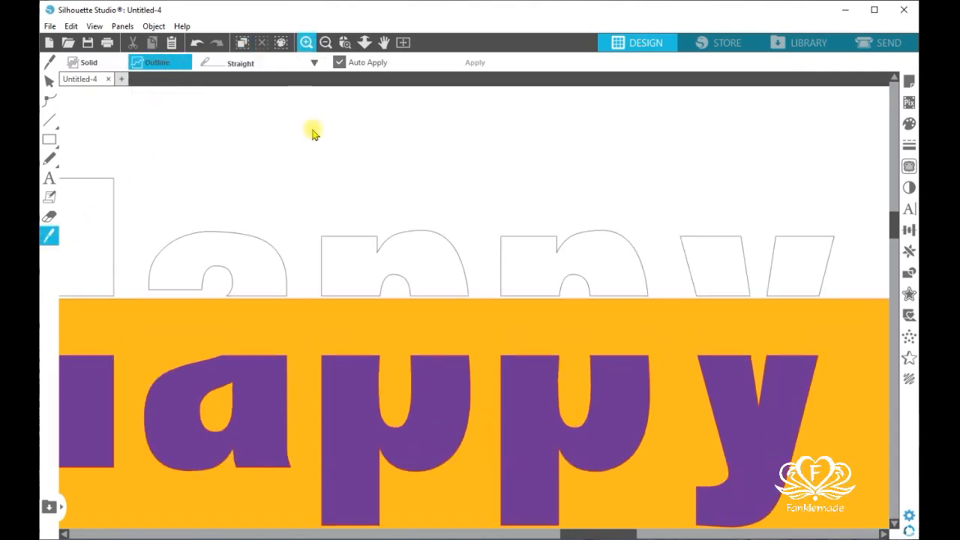
left_click_drag(590, 535, 555, 533)
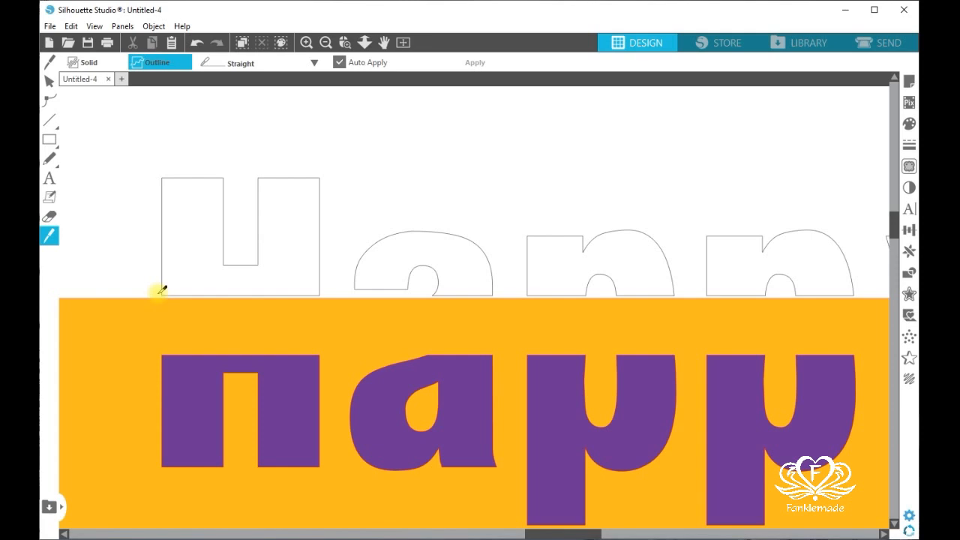
left_click(306, 43)
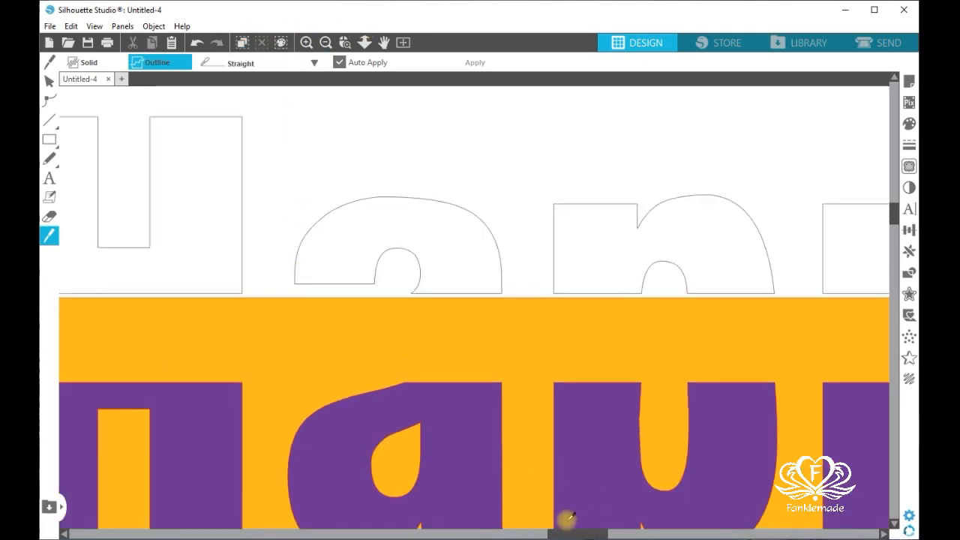
left_click_drag(584, 532, 567, 532)
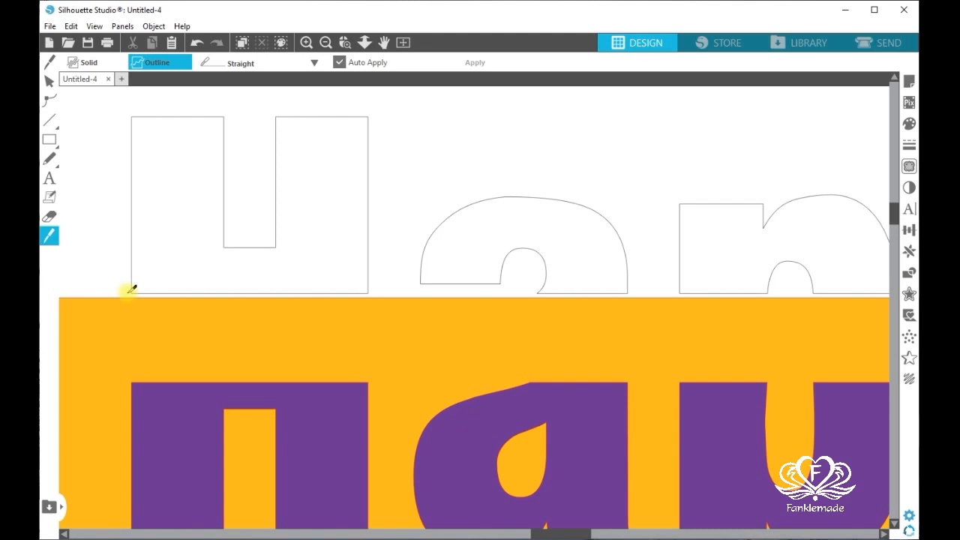
left_click_drag(129, 292, 830, 310)
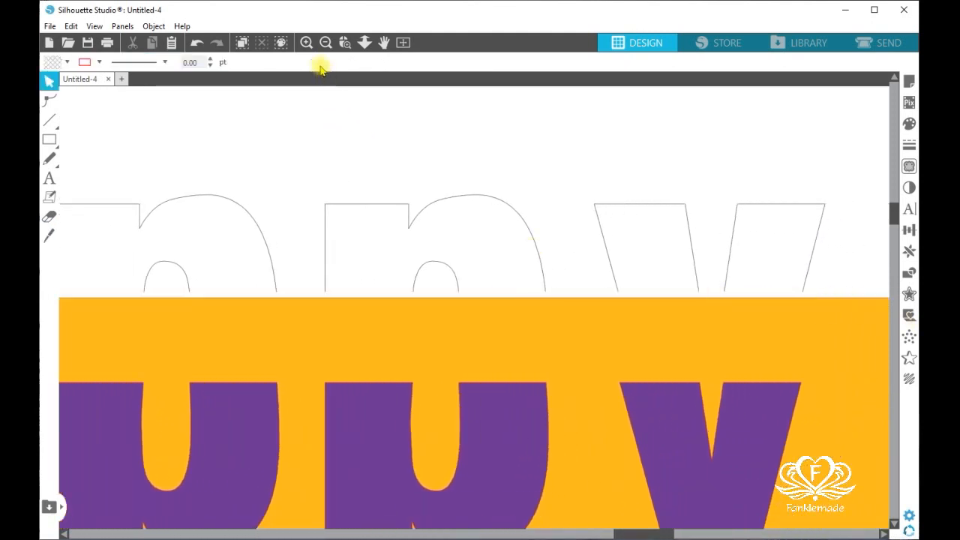
Nudge all the open upper "Happy" letter outlines together up to Y 1.996 in.
left_click(306, 44)
left_click(306, 43)
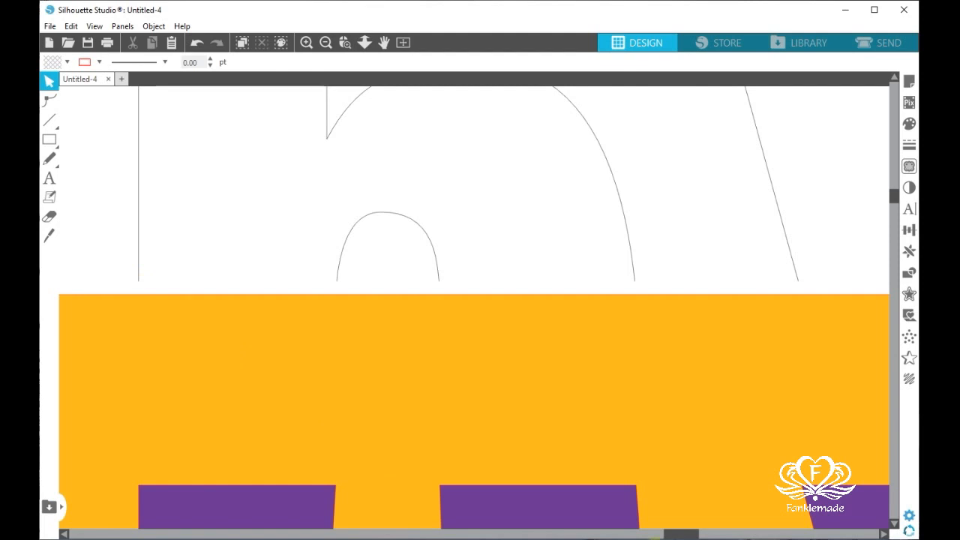
left_click_drag(686, 534, 553, 533)
scroll(342, 305, "down", 5)
left_click_drag(260, 158, 815, 276)
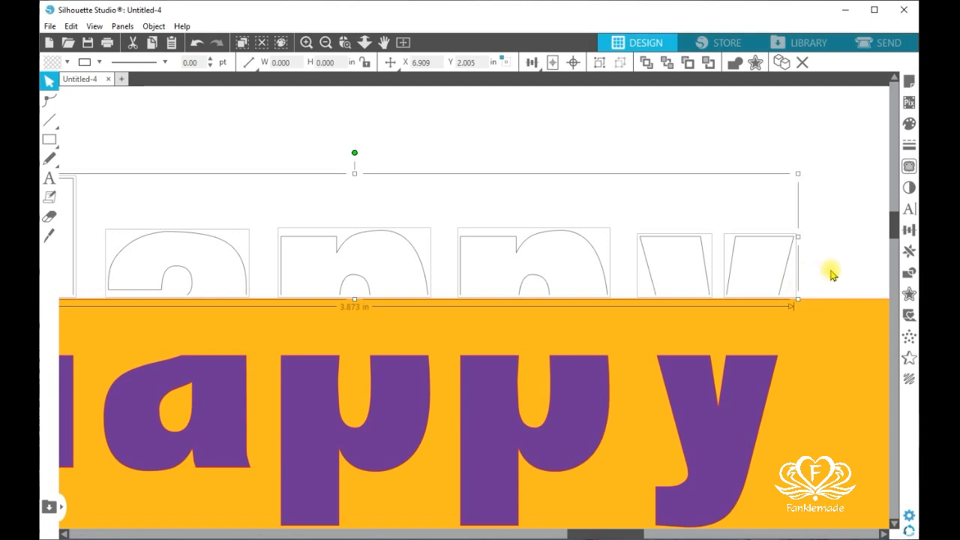
key("Up")
key("Up")
key("Up")
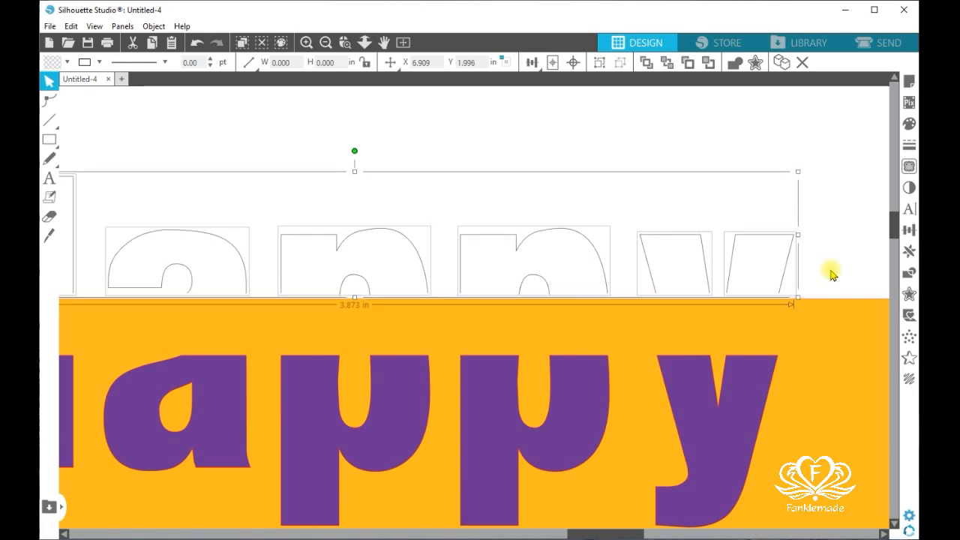
left_click(832, 275)
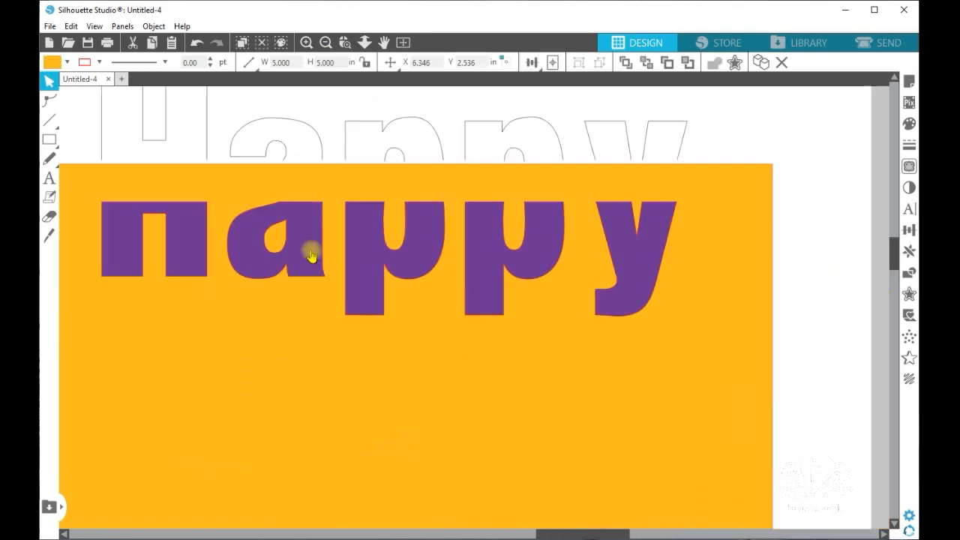
Ungroup the purple lower parts of the "Happy" letters.
left_click(312, 256)
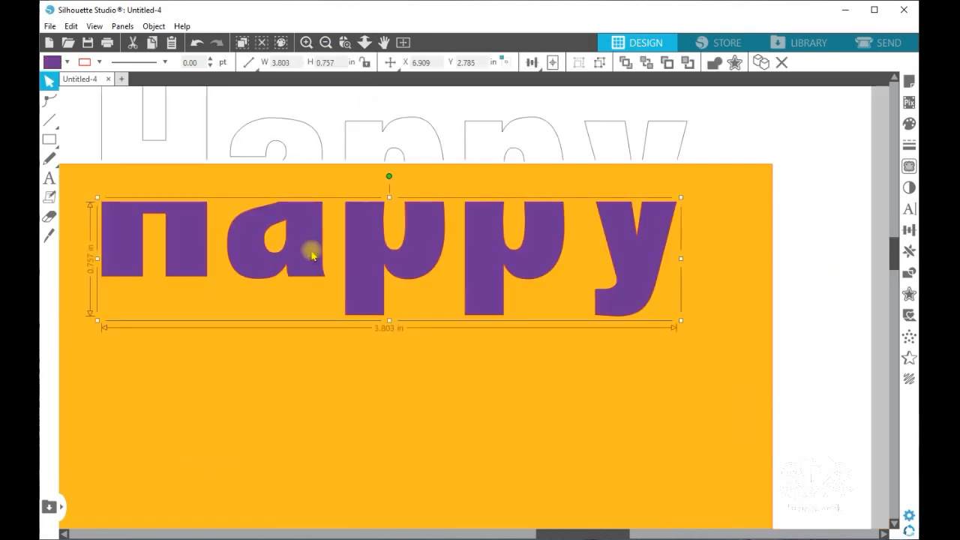
right_click(312, 255)
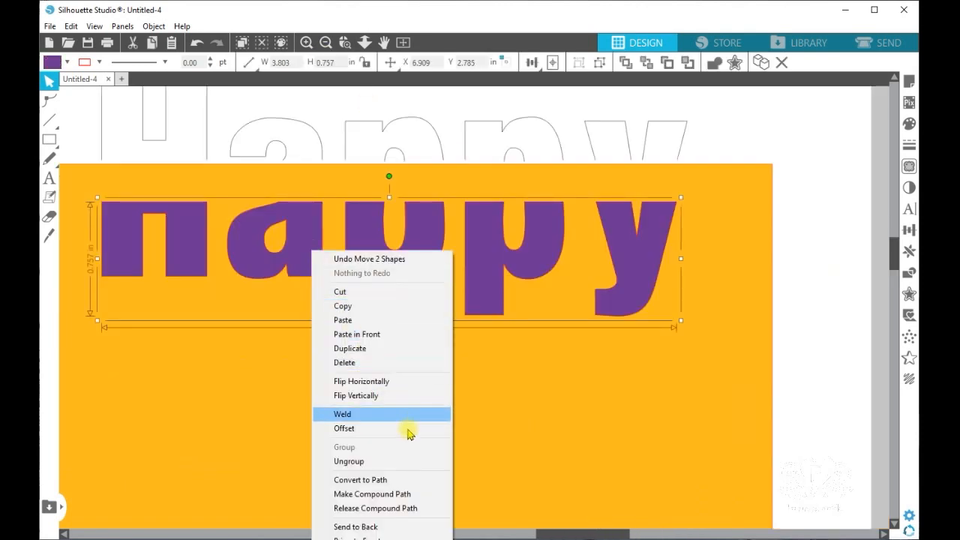
left_click(413, 461)
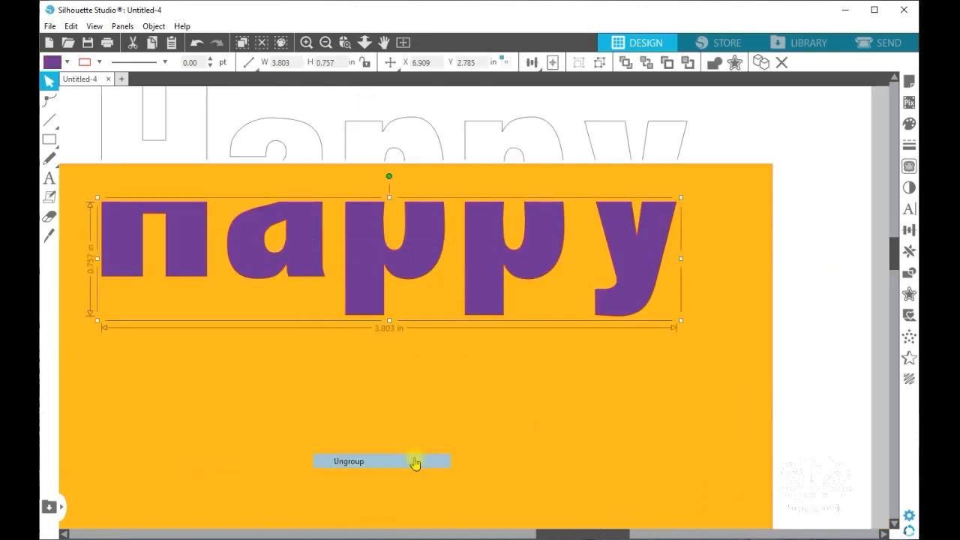
left_click(803, 310)
Release the compound path of the lower "a" to separate its inner hole from its body.
left_click(303, 263)
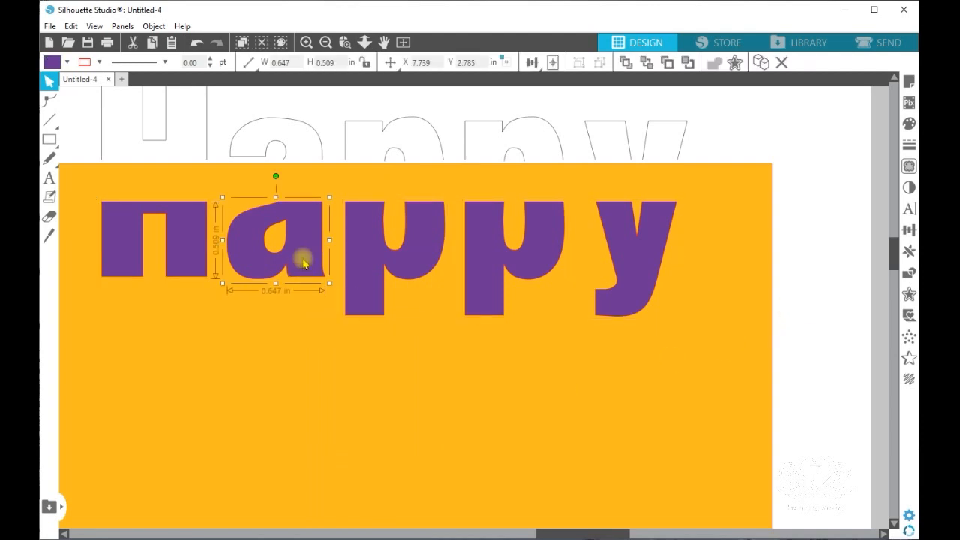
right_click(304, 262)
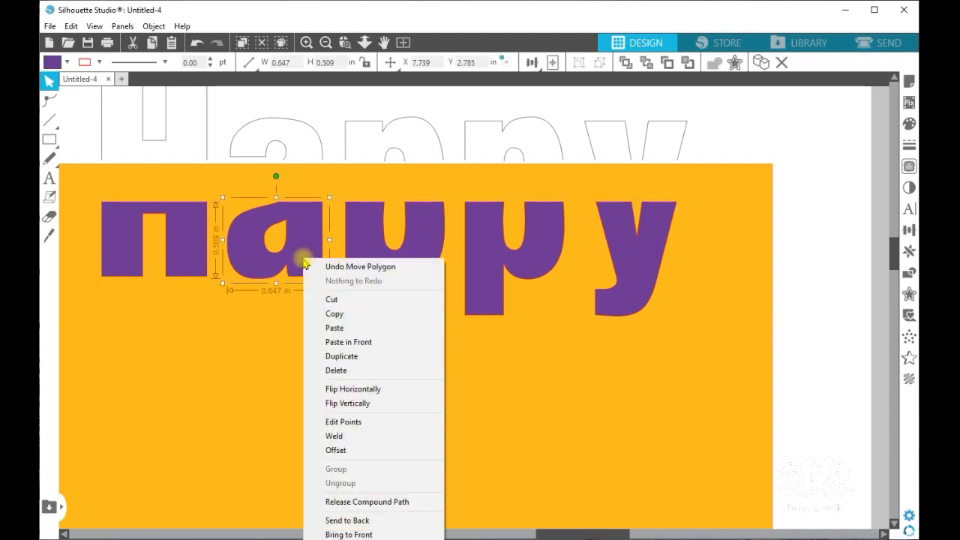
left_click(401, 501)
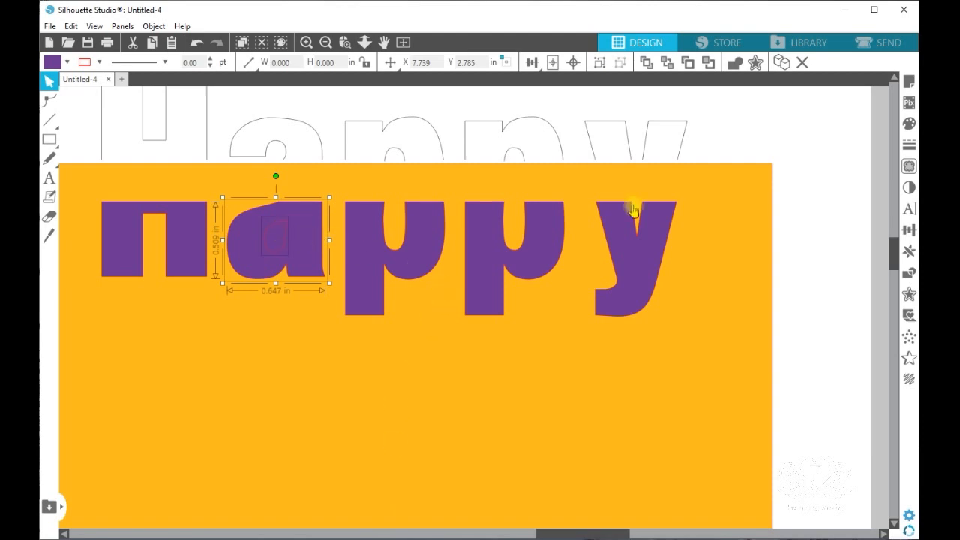
Fill both pieces of the lower "a" with yellow, and recolor its outer body purple.
left_click(907, 124)
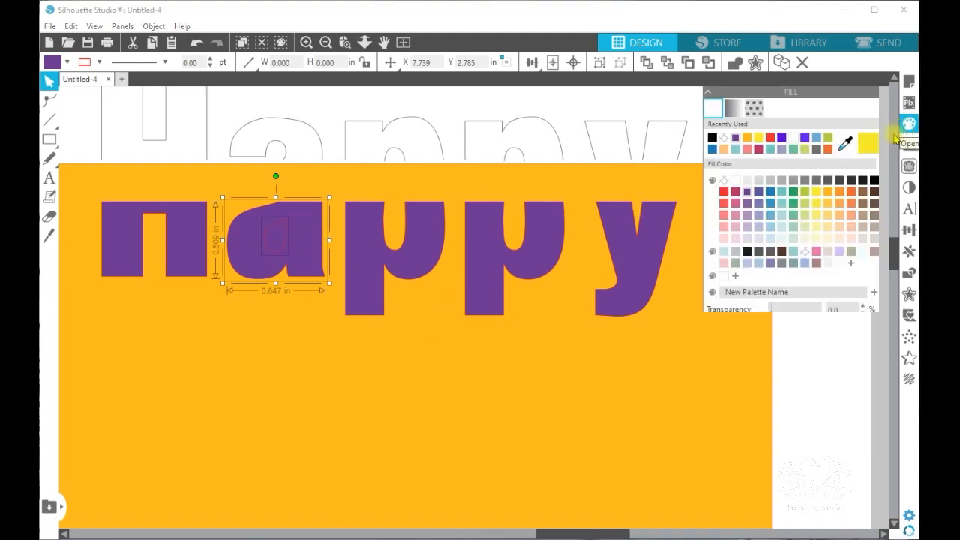
left_click(814, 205)
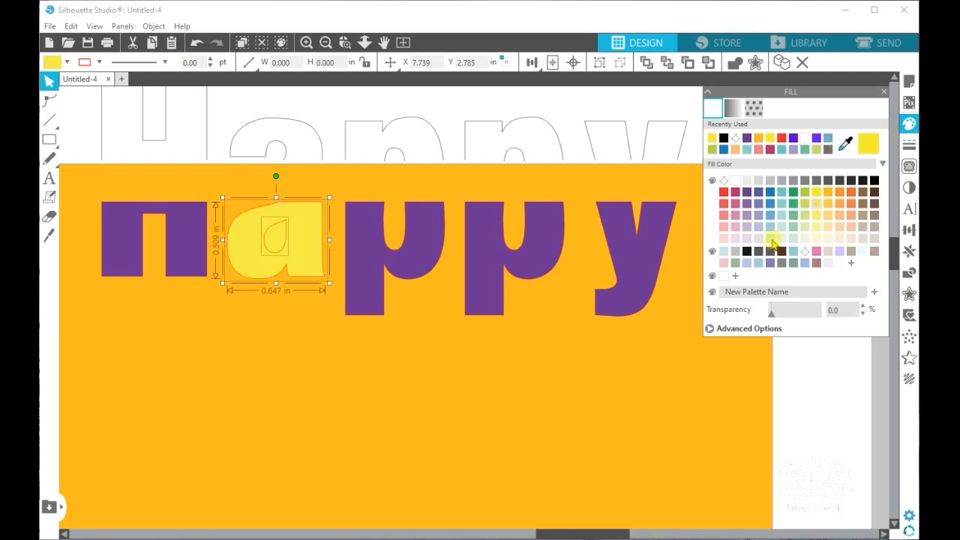
left_click(435, 99)
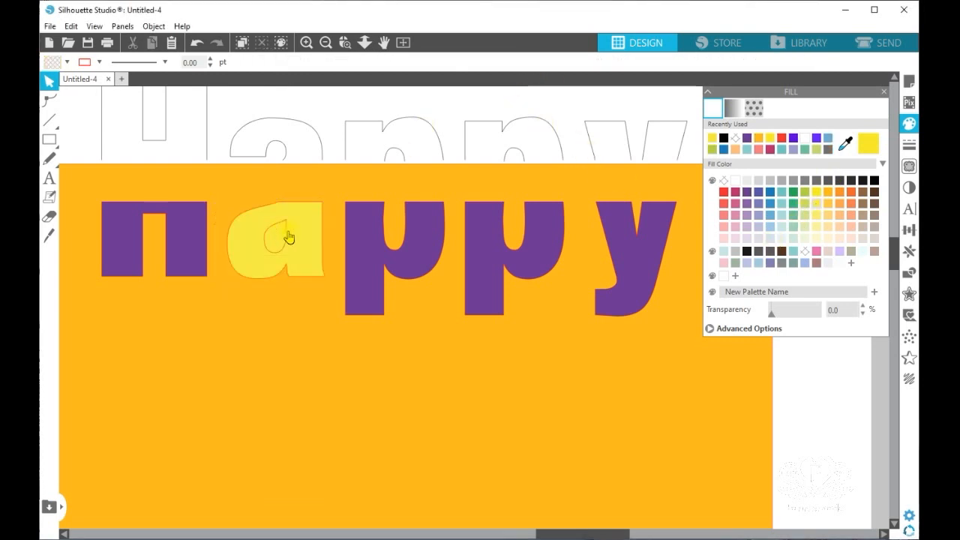
left_click(294, 236)
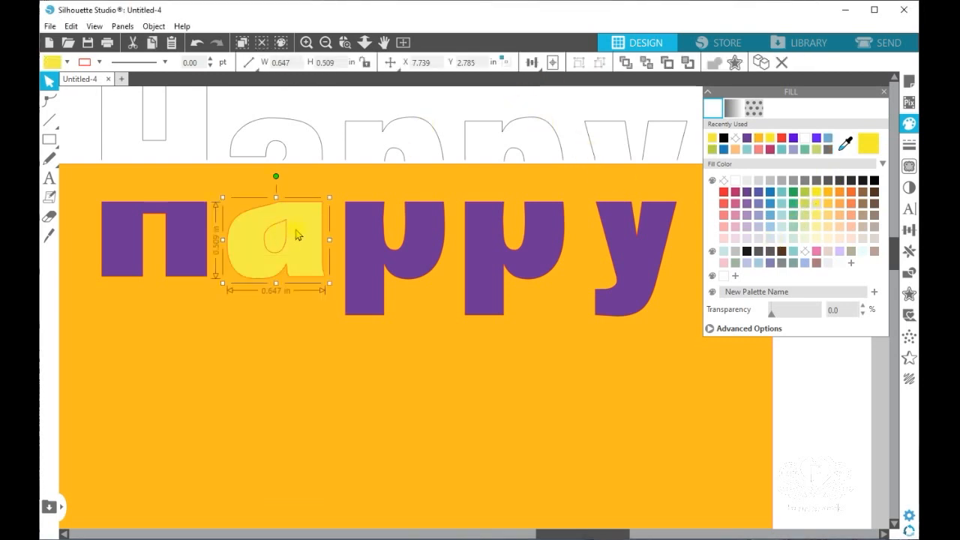
left_click(746, 140)
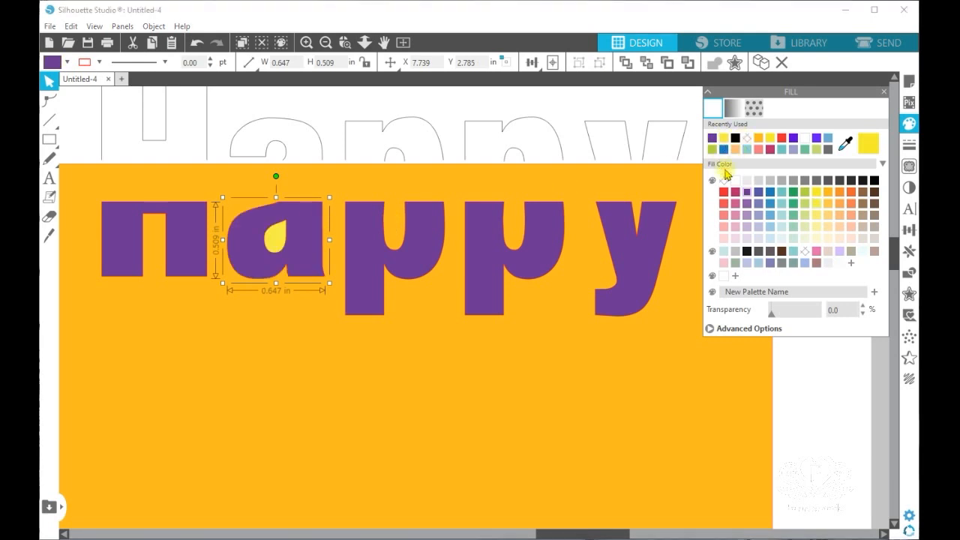
Stretch the yellow inner piece of the lower "a" upward past the letter's top edge, to a height of 0.388 in.
left_click(306, 43)
left_click_drag(623, 533, 600, 534)
scroll(893, 247, "up", 3)
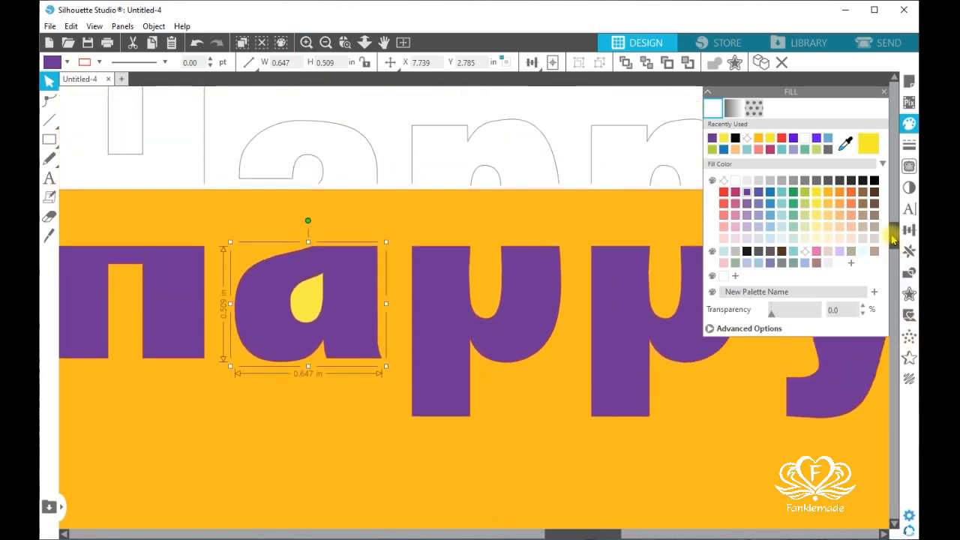
left_click(312, 311)
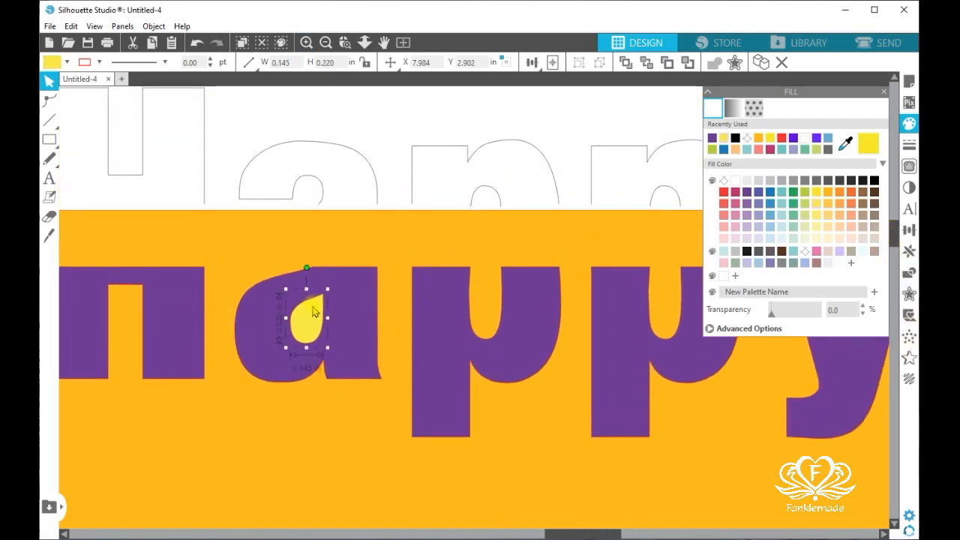
left_click(268, 301, "shift")
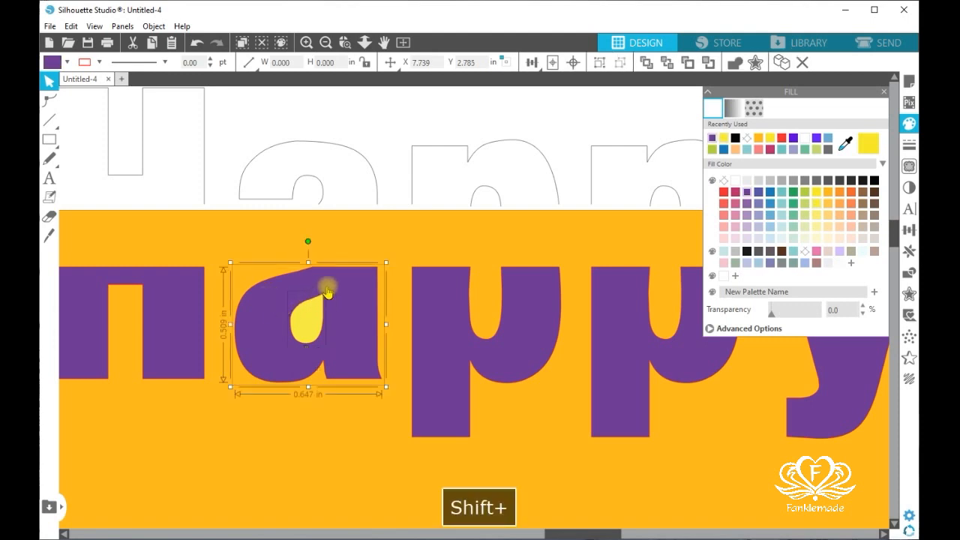
left_click(397, 199)
left_click(310, 316)
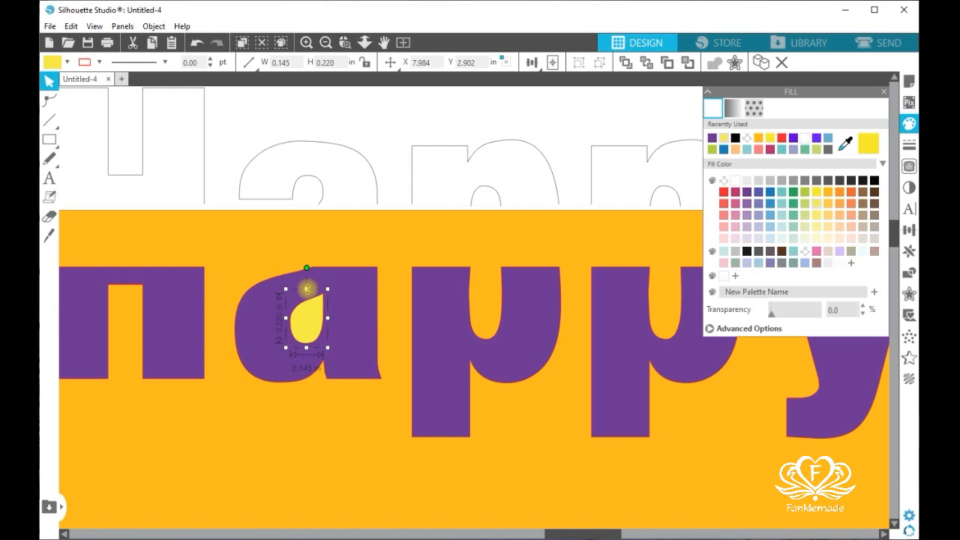
left_click_drag(307, 289, 313, 258)
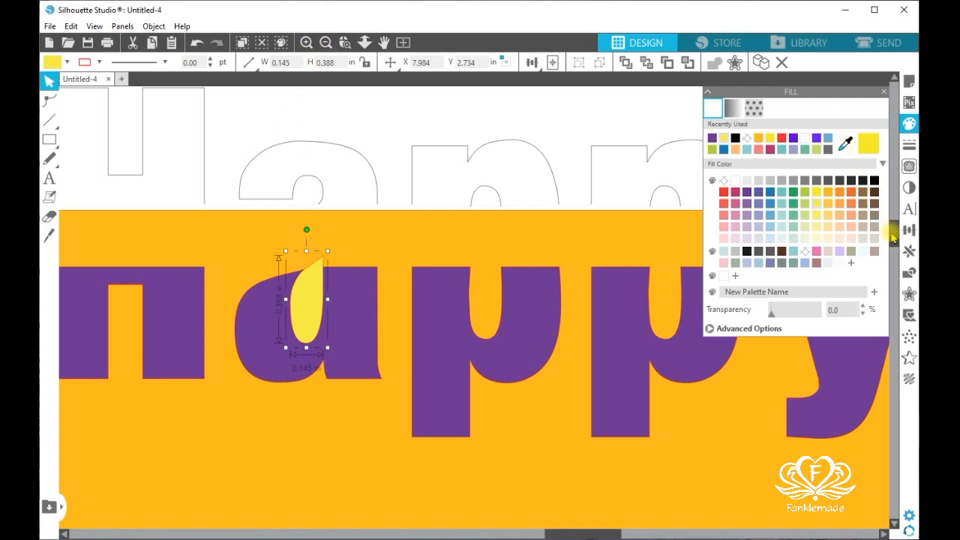
Cut the stretched yellow shape out of the purple lower "a" with Subtract All and delete the yellow piece.
left_click_drag(893, 237, 891, 220)
left_click(306, 43)
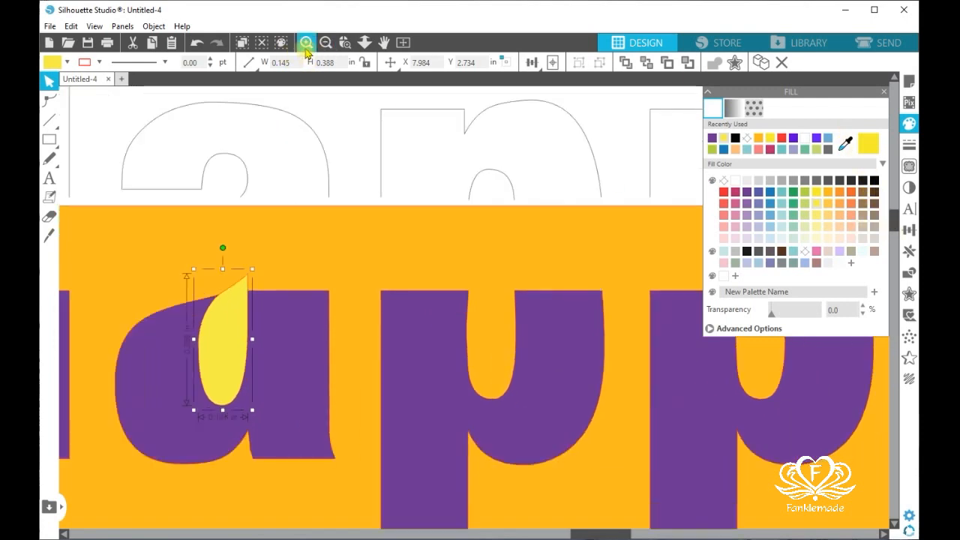
left_click(306, 42)
left_click_drag(600, 532, 583, 534)
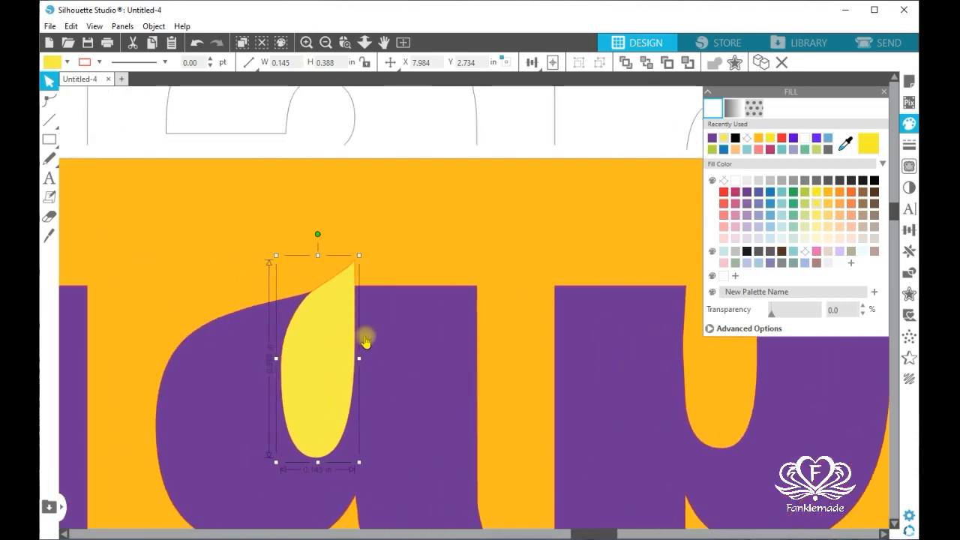
left_click(402, 335, "shift")
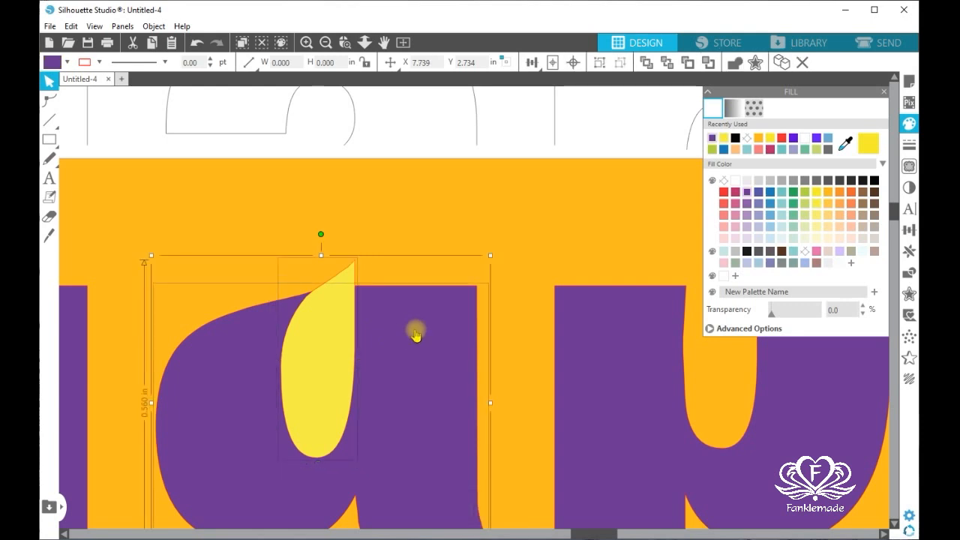
left_click(909, 274)
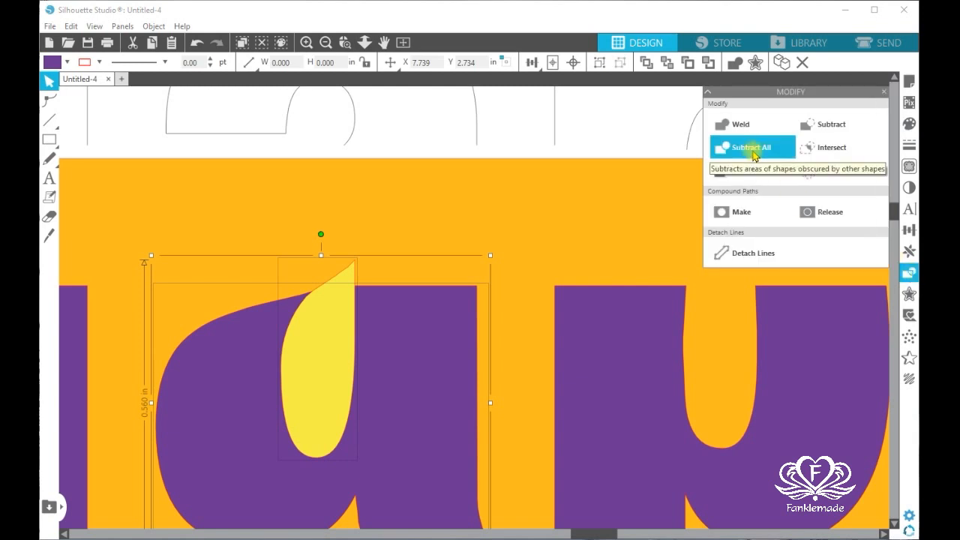
left_click(437, 130)
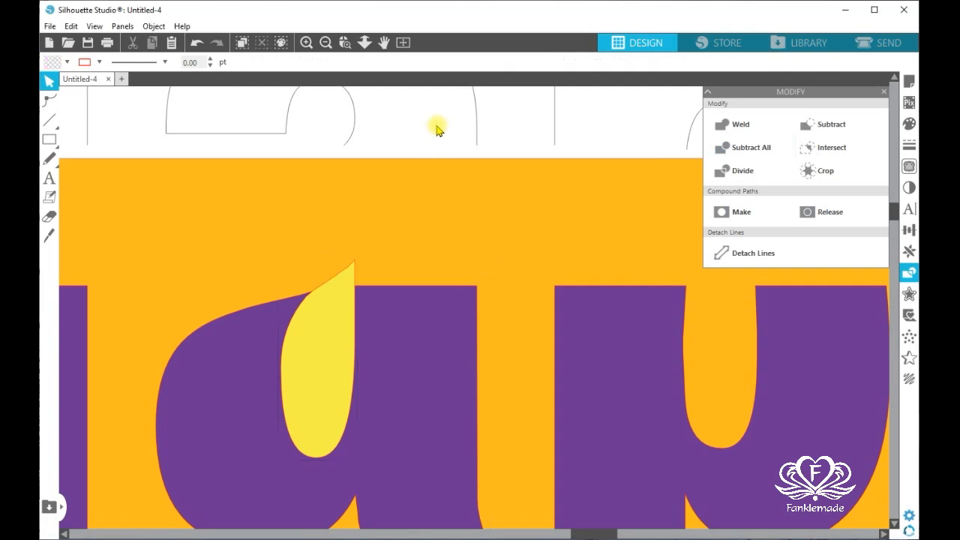
left_click(337, 327)
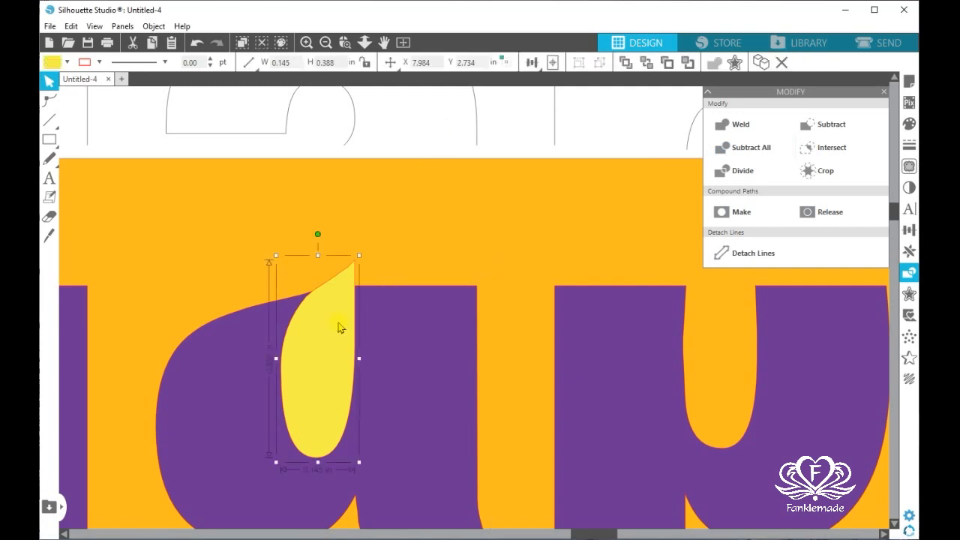
key("Delete")
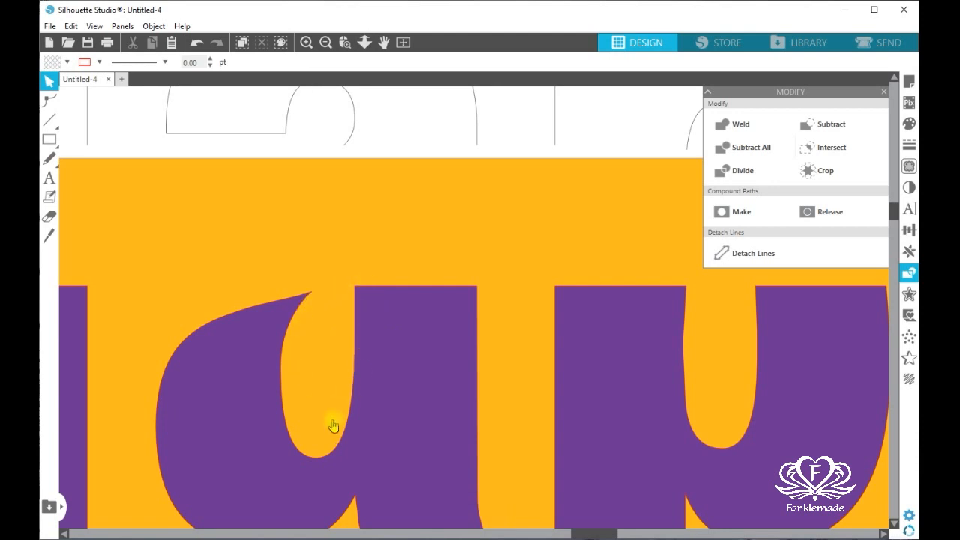
Shift the purple "Christmas" text slightly left beneath the orange square and paste spare copies of it below.
left_click(326, 43)
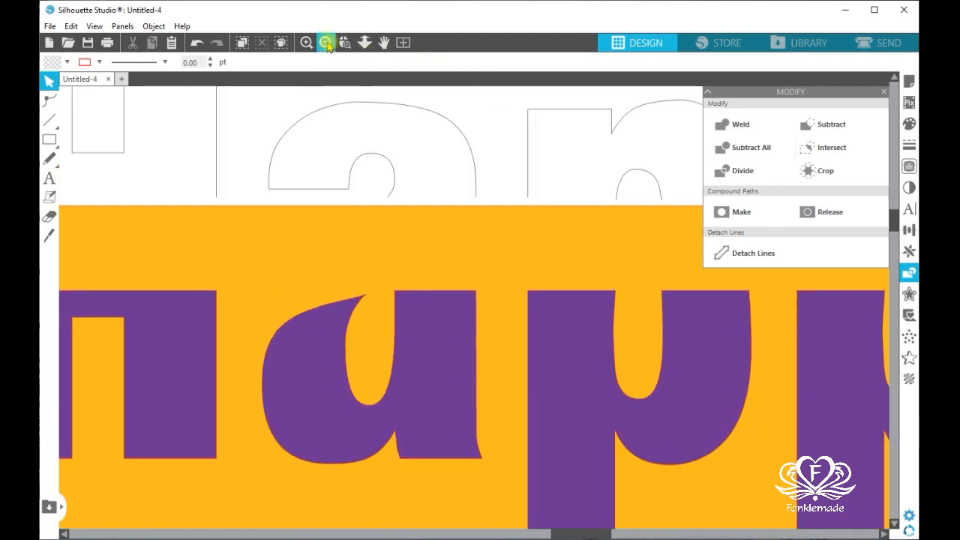
left_click(327, 43)
scroll(524, 332, "down", 2)
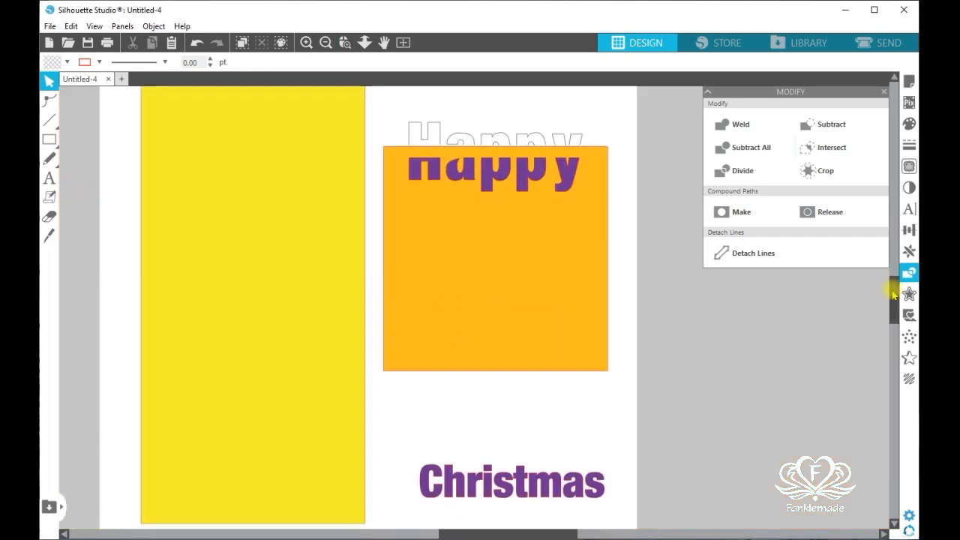
left_click(537, 476)
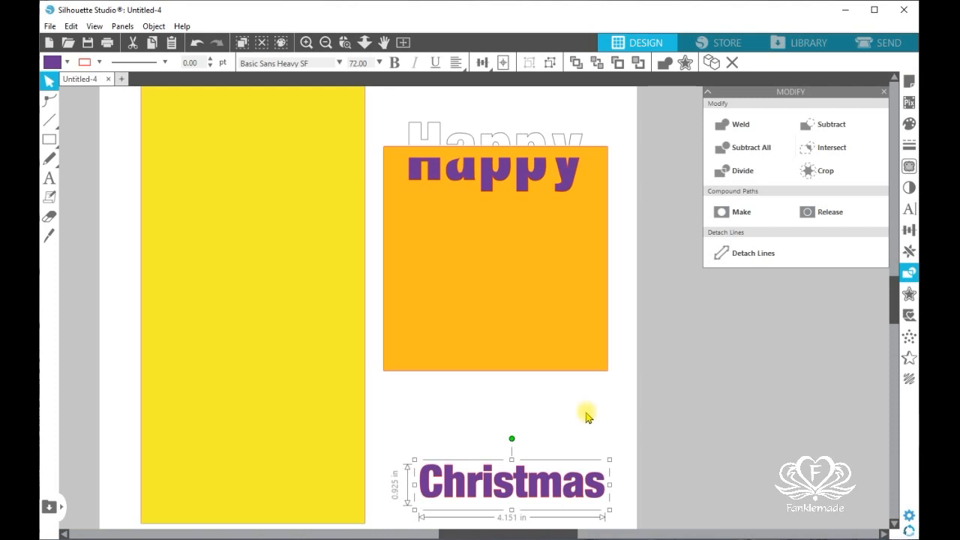
left_click_drag(549, 484, 525, 484)
key("ctrl+c")
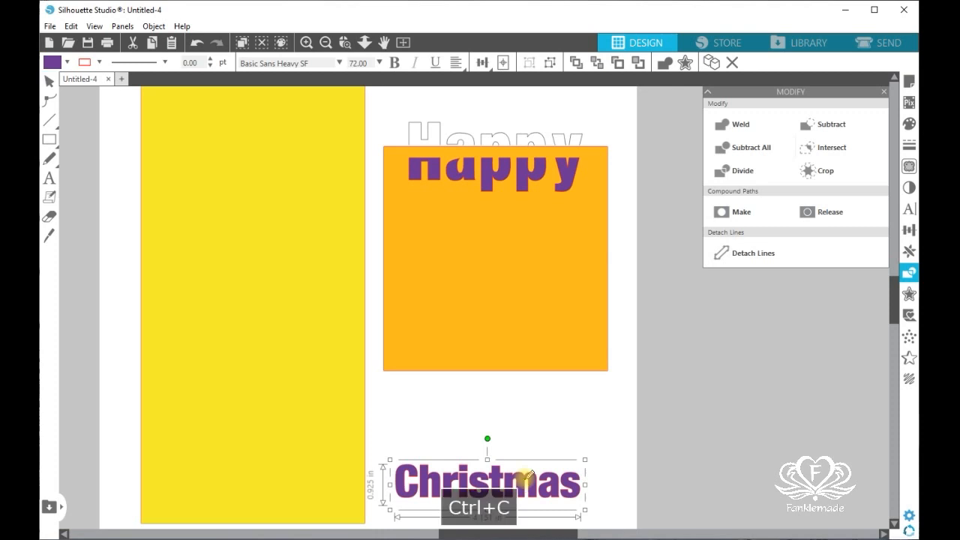
key("ctrl+v")
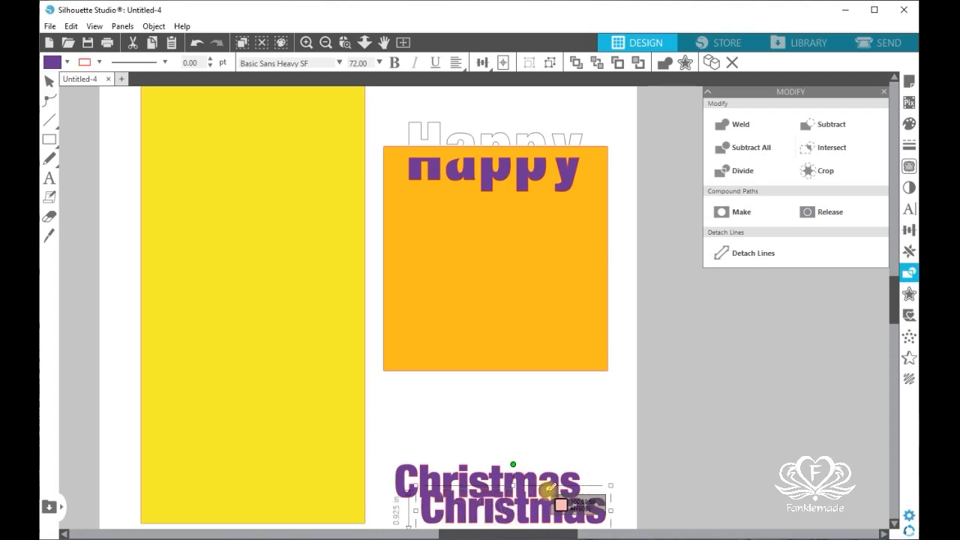
key("ctrl+v")
scroll(556, 480, "down", 5)
scroll(493, 474, "up", 4)
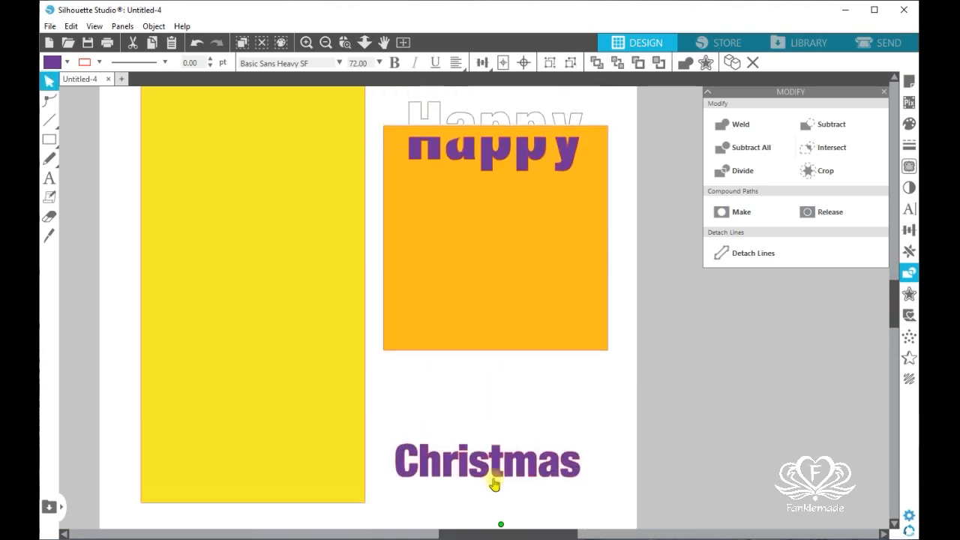
Move "Christmas" onto the orange square, rotate it 90° clockwise and place it across the square's right edge.
left_click(492, 472)
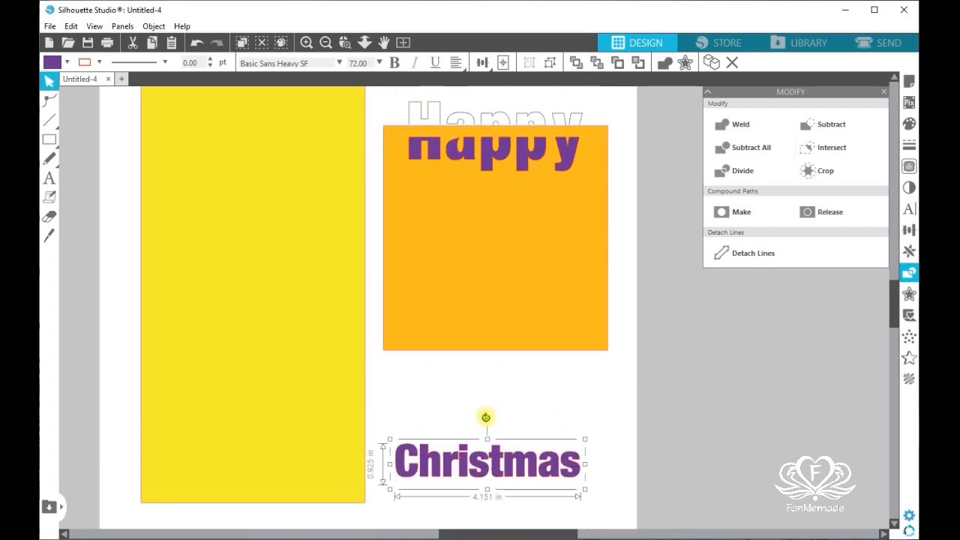
left_click_drag(514, 462, 521, 317)
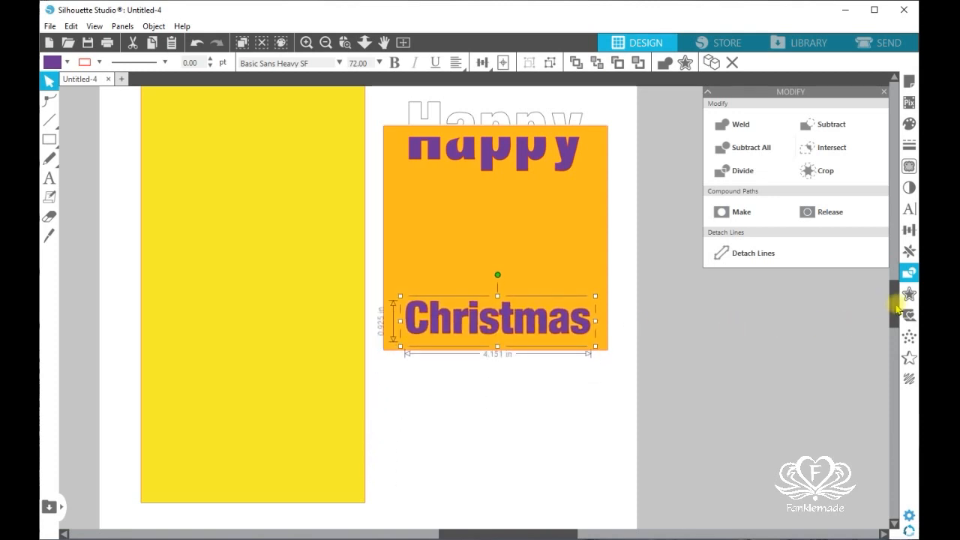
scroll(892, 291, "up", 2)
left_click_drag(891, 287, 890, 283)
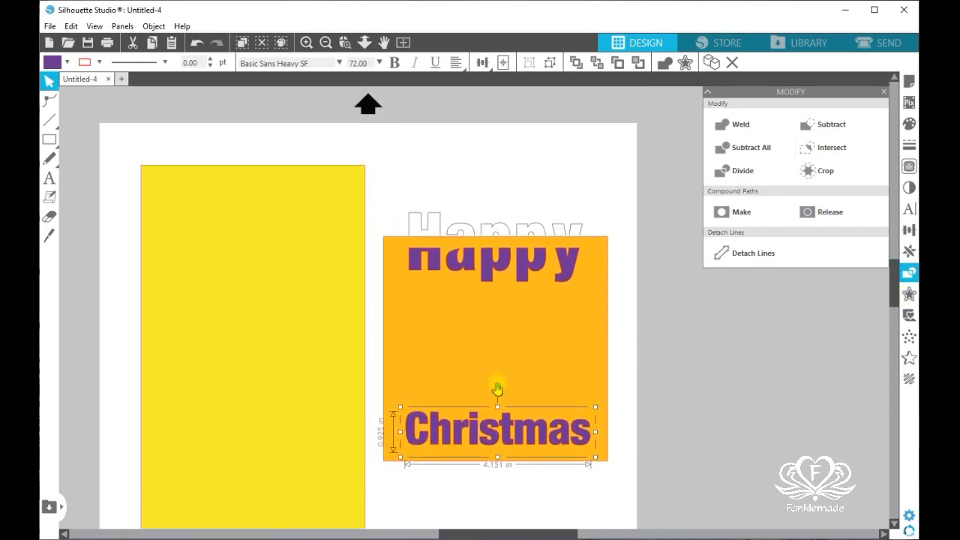
left_click_drag(498, 384, 555, 438)
left_click_drag(500, 461, 601, 393)
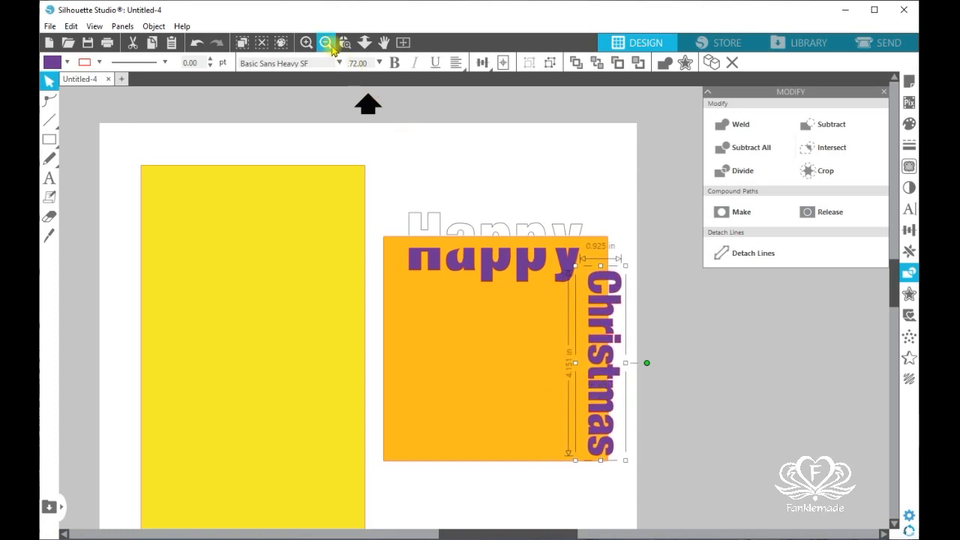
Resize the vertical "Christmas" to 3.260 in high and 1.184 in wide, keeping it below the "y" across the square's right edge.
left_click(306, 42)
left_click(306, 42)
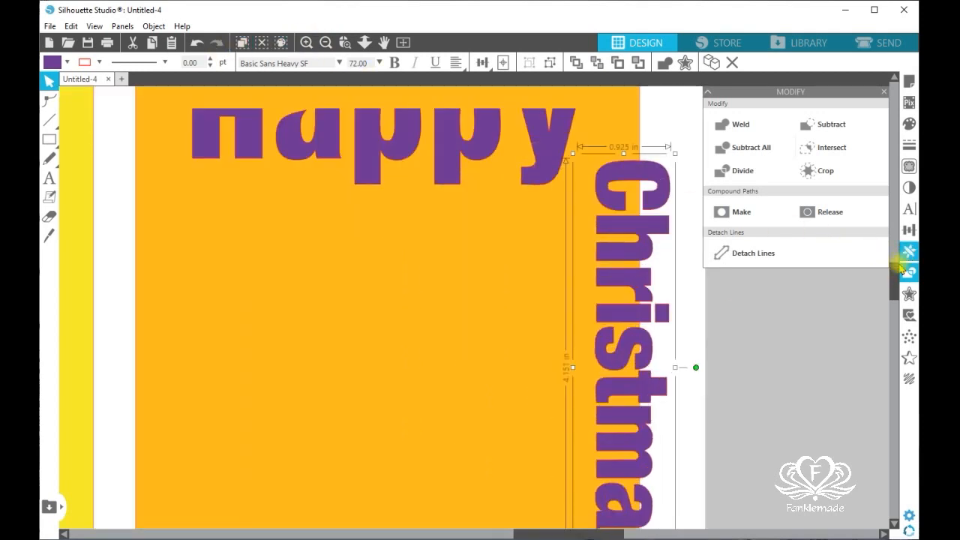
left_click_drag(893, 268, 892, 282)
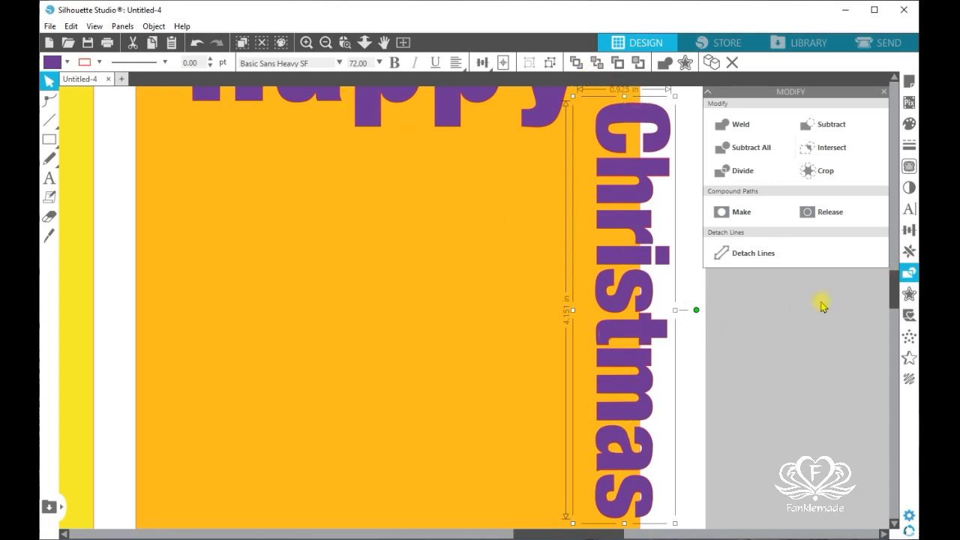
left_click(326, 43)
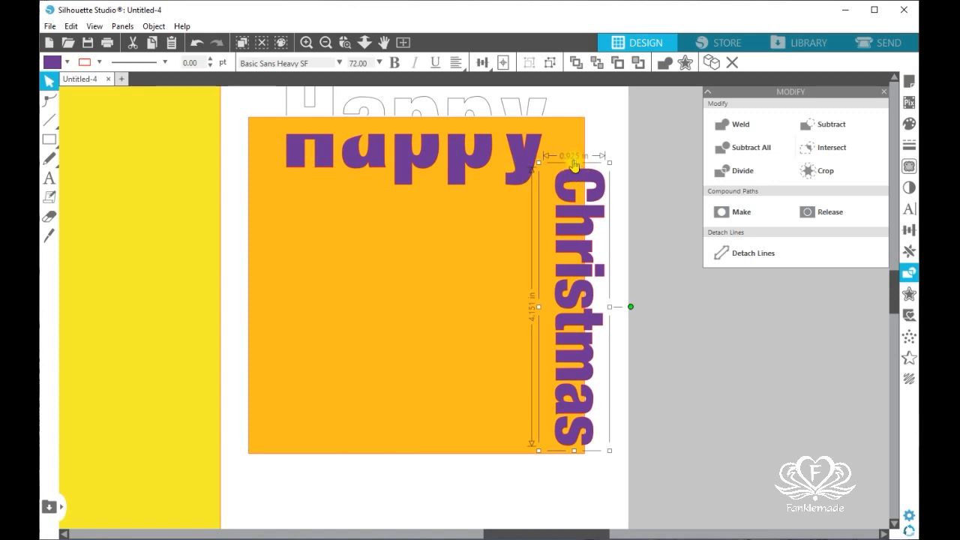
left_click_drag(574, 162, 573, 222)
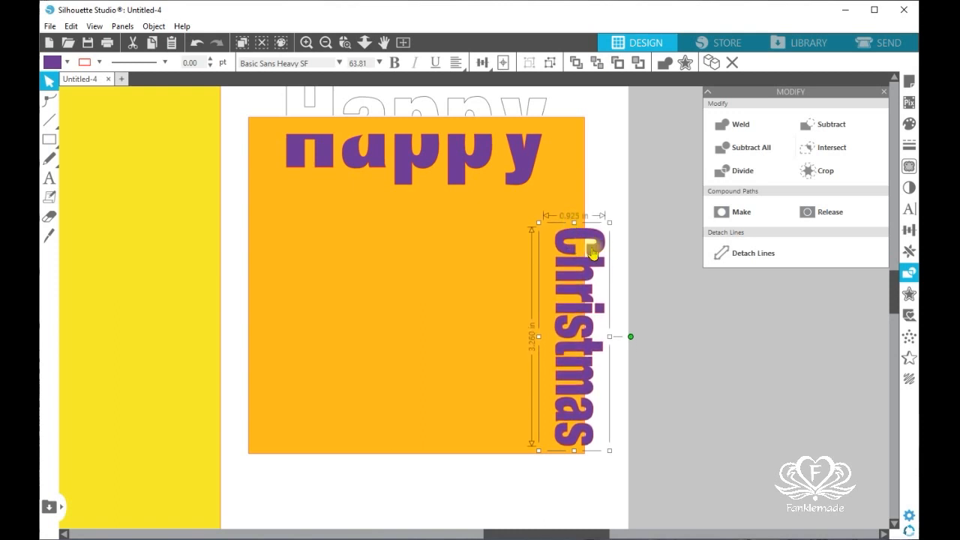
left_click_drag(597, 253, 597, 241)
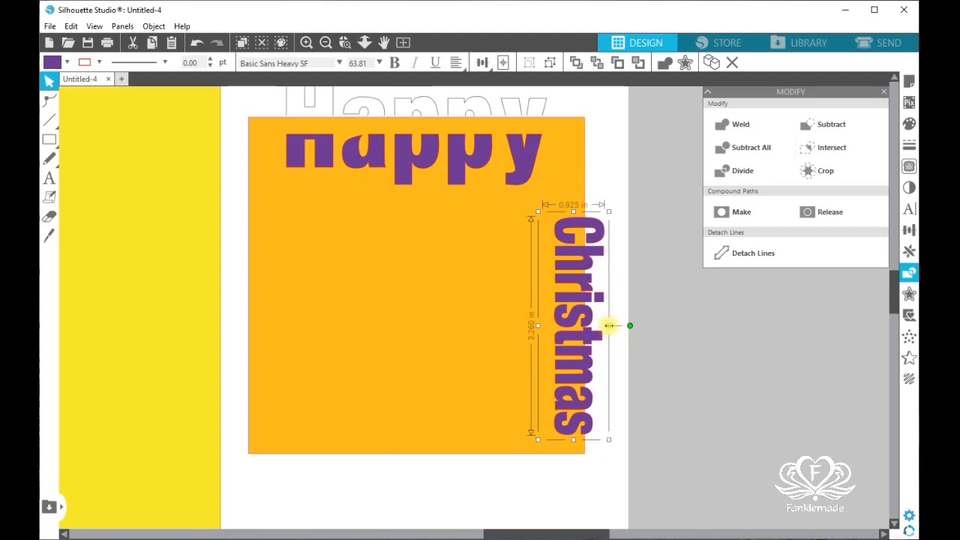
left_click_drag(609, 326, 627, 325)
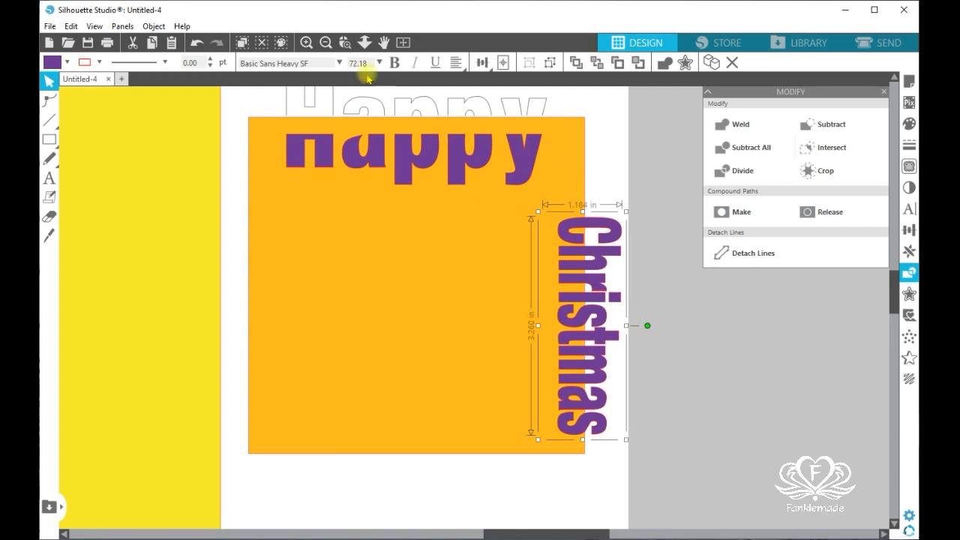
Set the fill transparency of the vertical "Christmas" text to 45%.
left_click(306, 42)
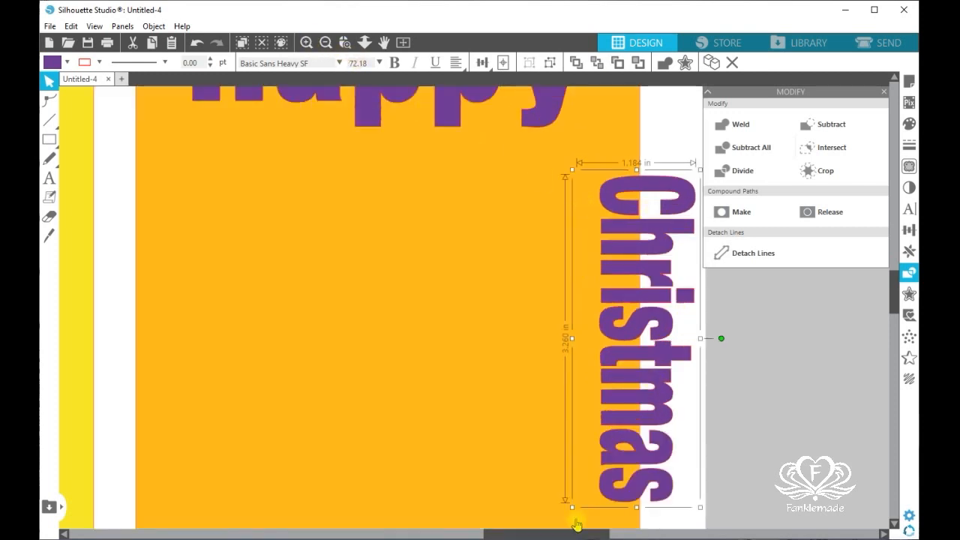
left_click_drag(552, 529, 570, 534)
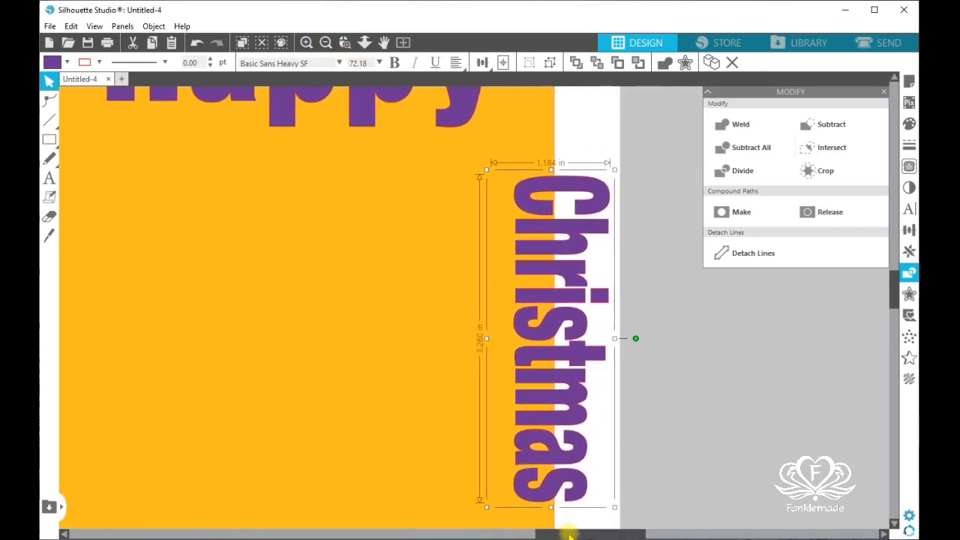
left_click(908, 125)
left_click_drag(772, 319, 793, 319)
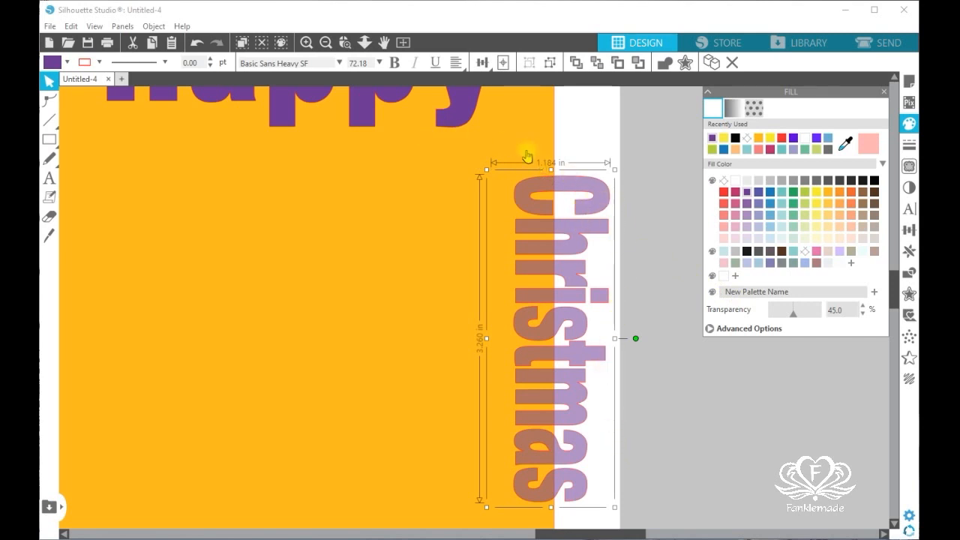
Nudge the vertical "Christmas" slightly left so more of its letters overlap the orange square's right edge.
scroll(894, 285, "up", 1)
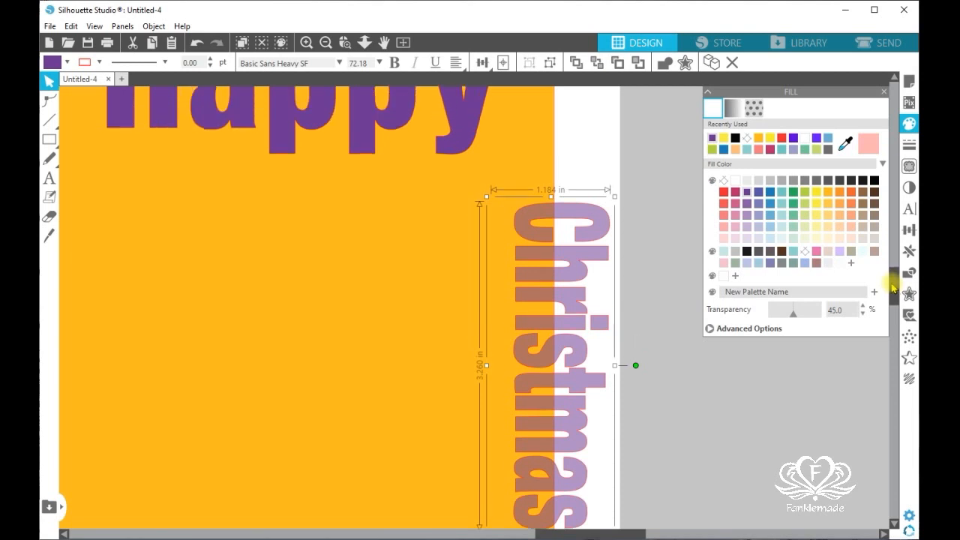
scroll(574, 198, "up", 2)
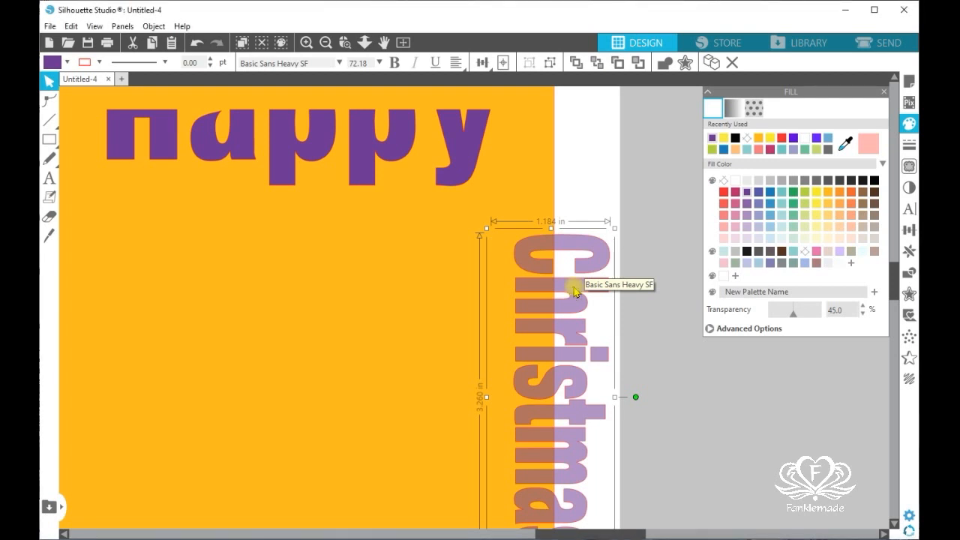
key("Left")
key("Left")
key("Left")
key("Left")
key("Left")
key("Left")
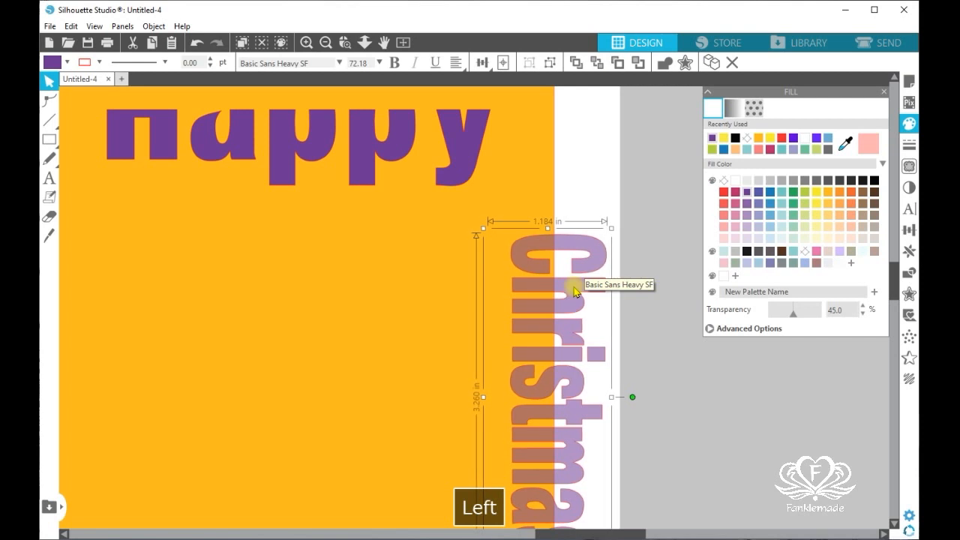
key("Left")
key("Left")
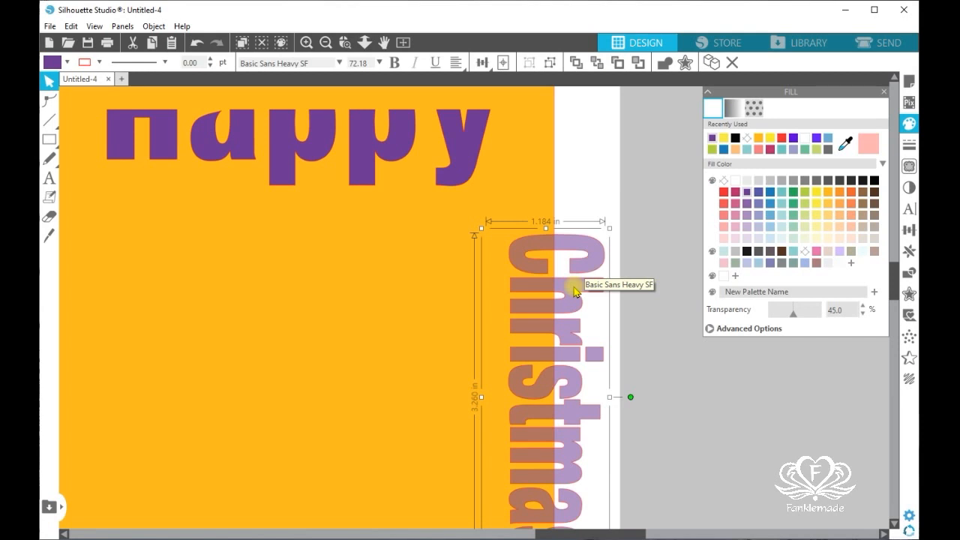
Copy the orange square with its "Happy" and "Christmas" lettering, paste it and place the copy off the page near its lower-right corner.
left_click(635, 325)
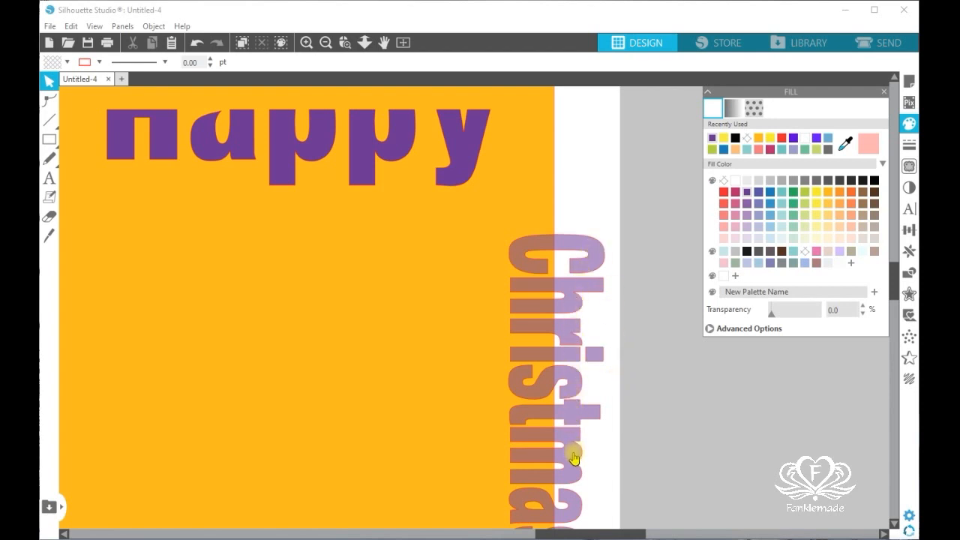
left_click(325, 43)
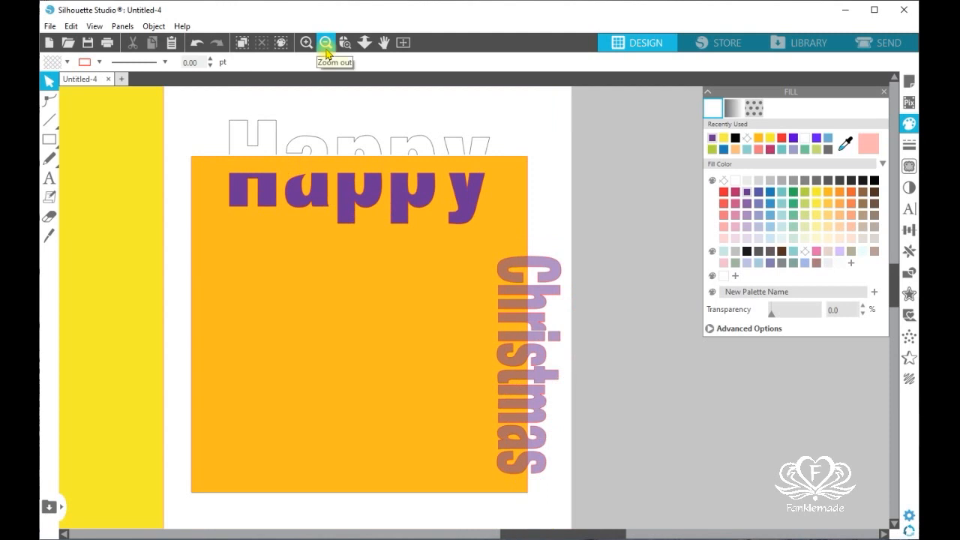
left_click(326, 48)
left_click_drag(350, 202, 532, 422)
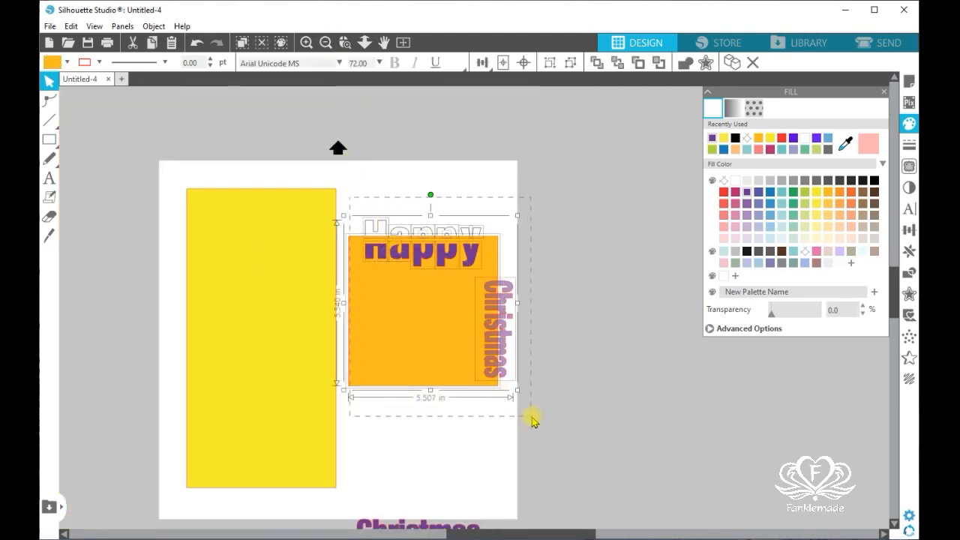
right_click(452, 351)
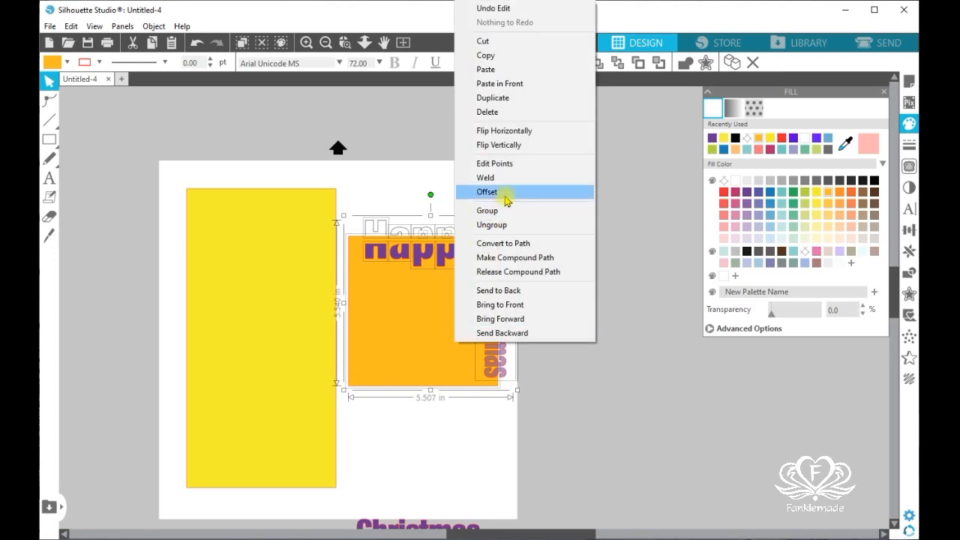
left_click(501, 55)
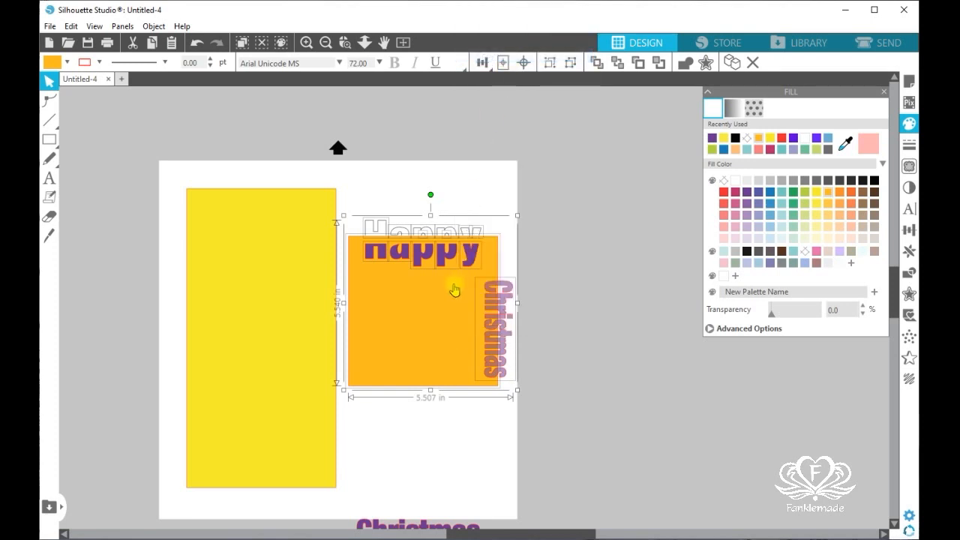
right_click(459, 288)
left_click(494, 356)
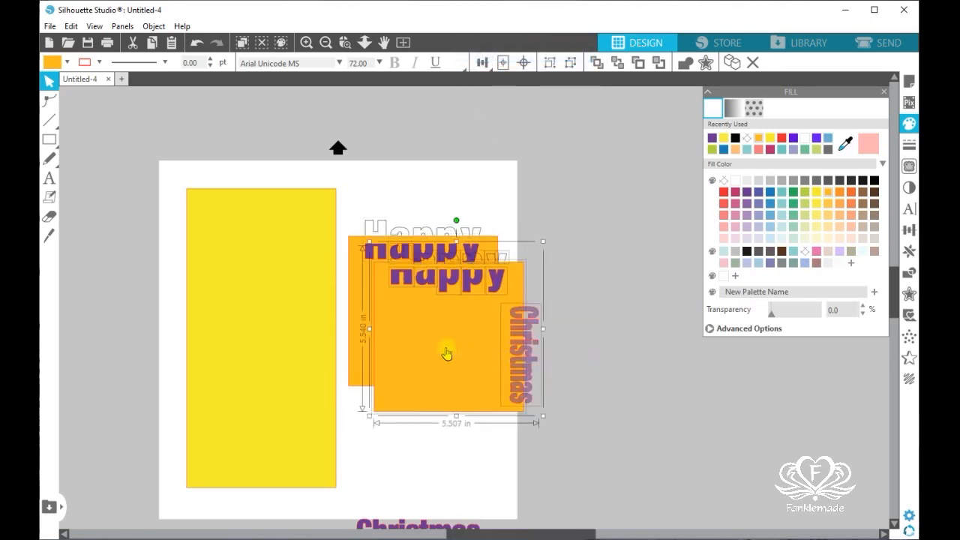
left_click_drag(448, 354, 636, 461)
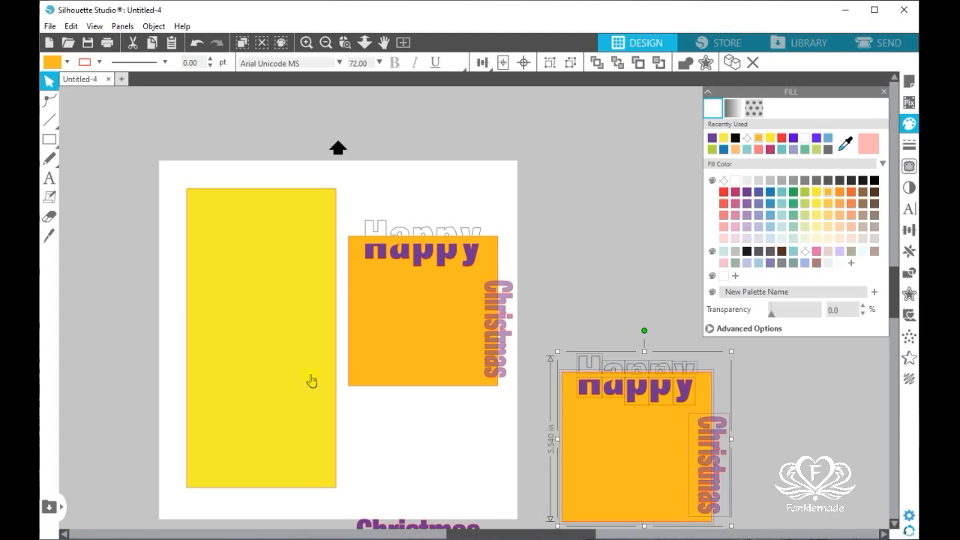
Group the original orange square on the page with its "Happy" outline, purple letters and vertical "Christmas".
left_click(447, 196)
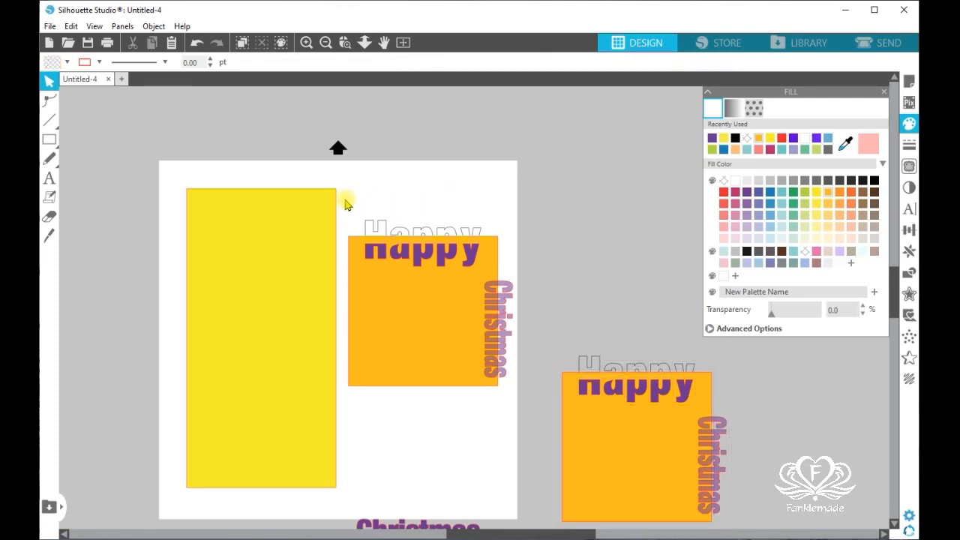
left_click_drag(347, 204, 514, 396)
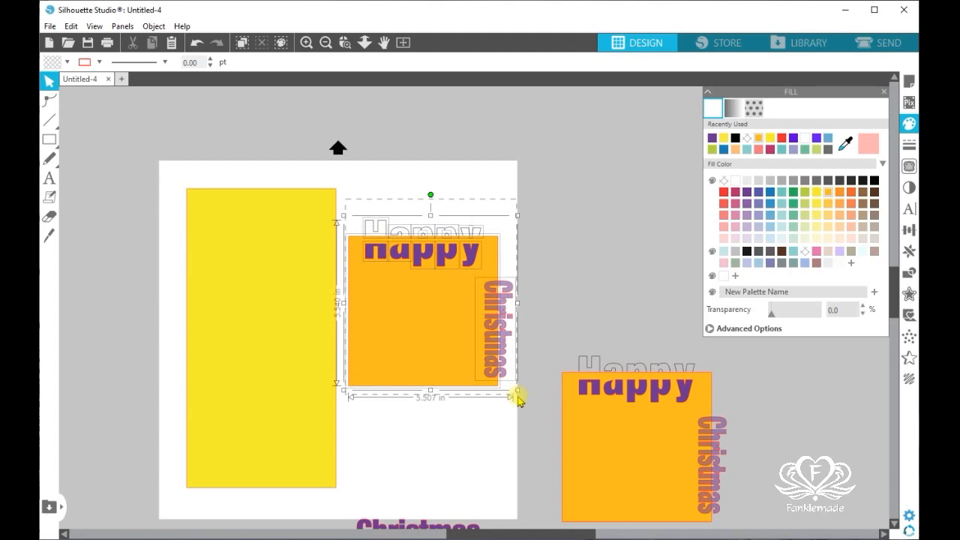
right_click(497, 376)
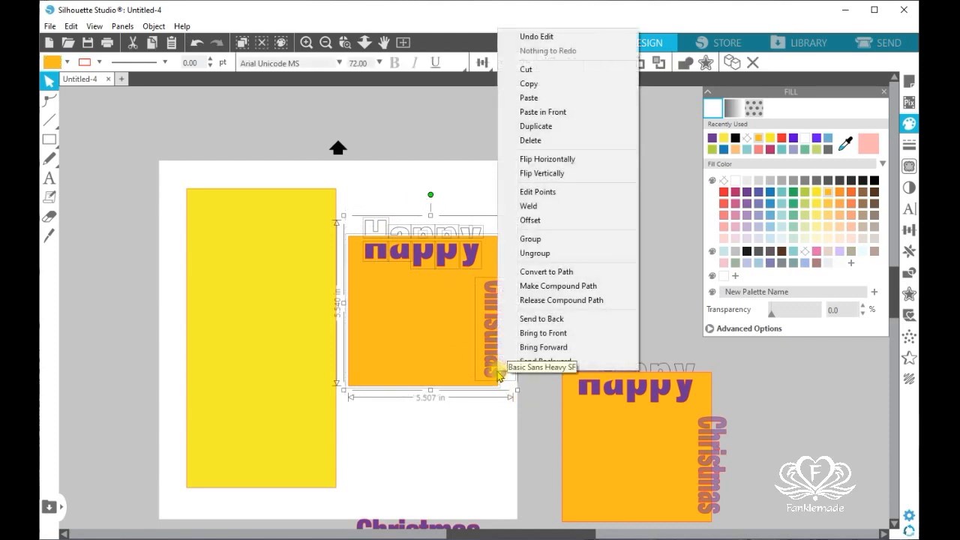
left_click(530, 238)
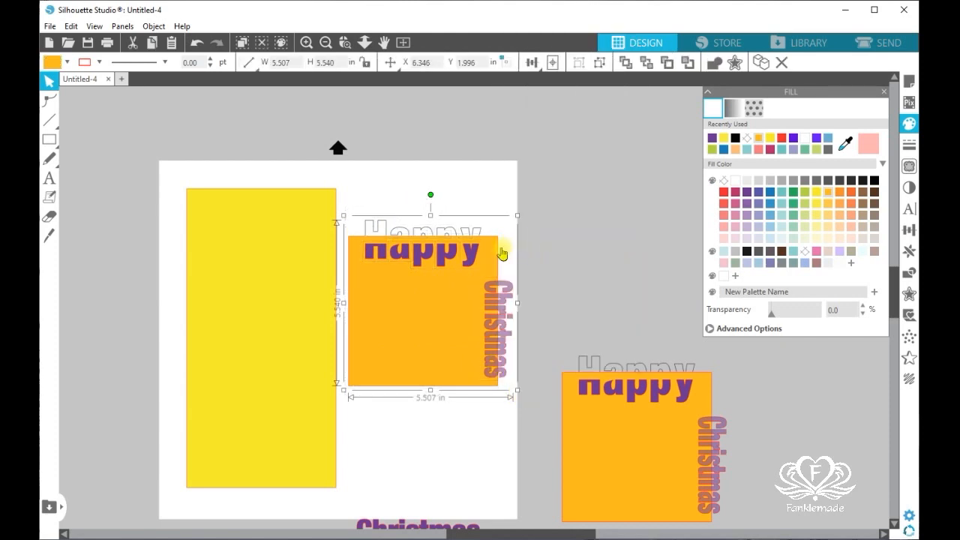
Move the grouped design onto the yellow rectangle and align the two by their left and bottom edges.
left_click_drag(493, 253, 352, 351)
left_click(297, 245, "shift")
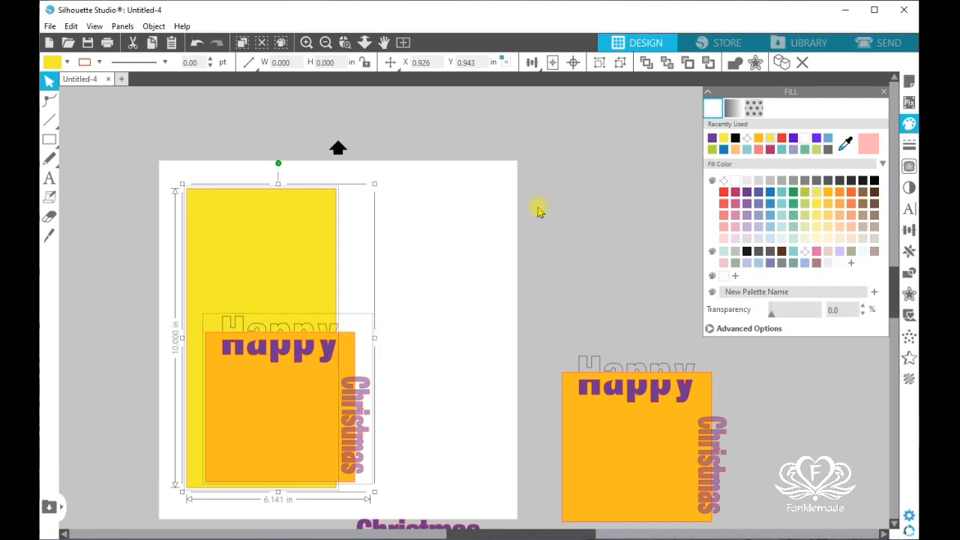
left_click(531, 64)
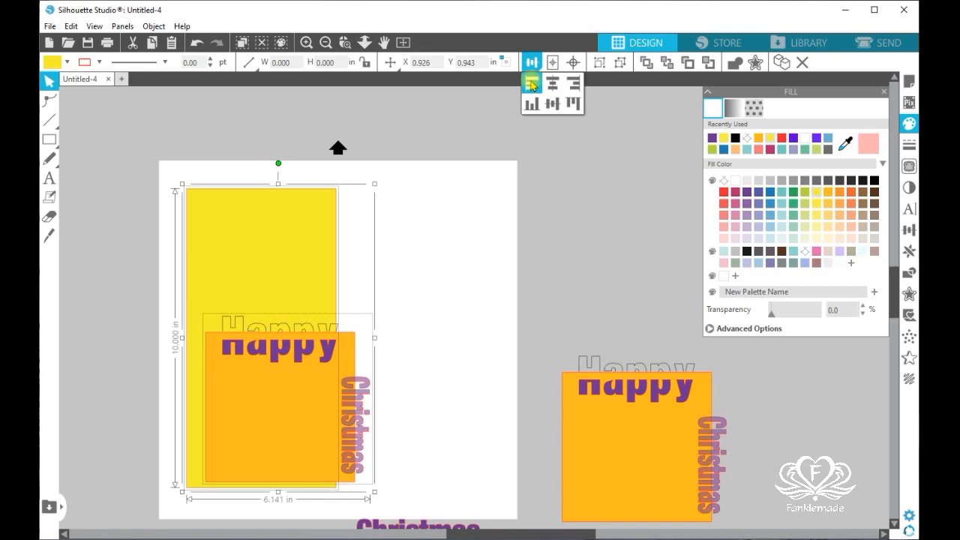
left_click(531, 84)
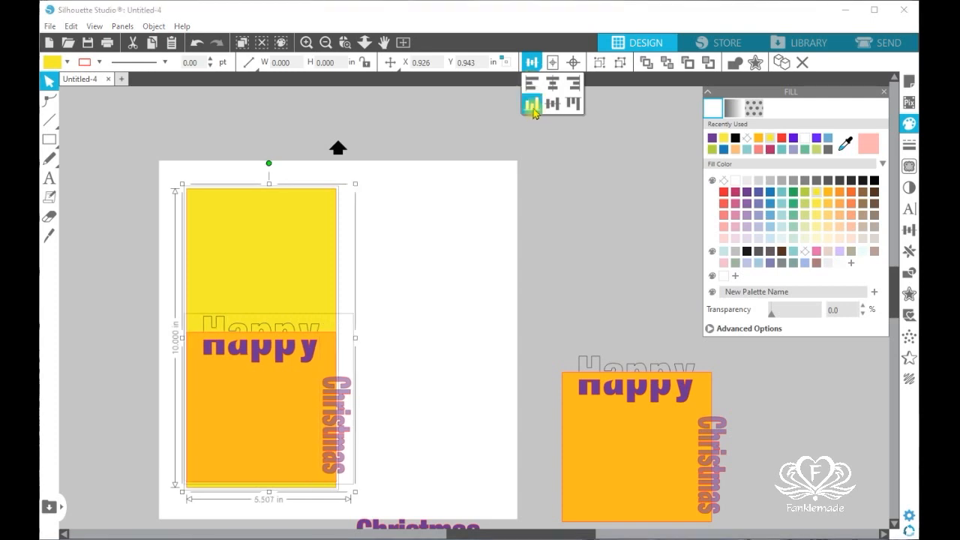
left_click(532, 105)
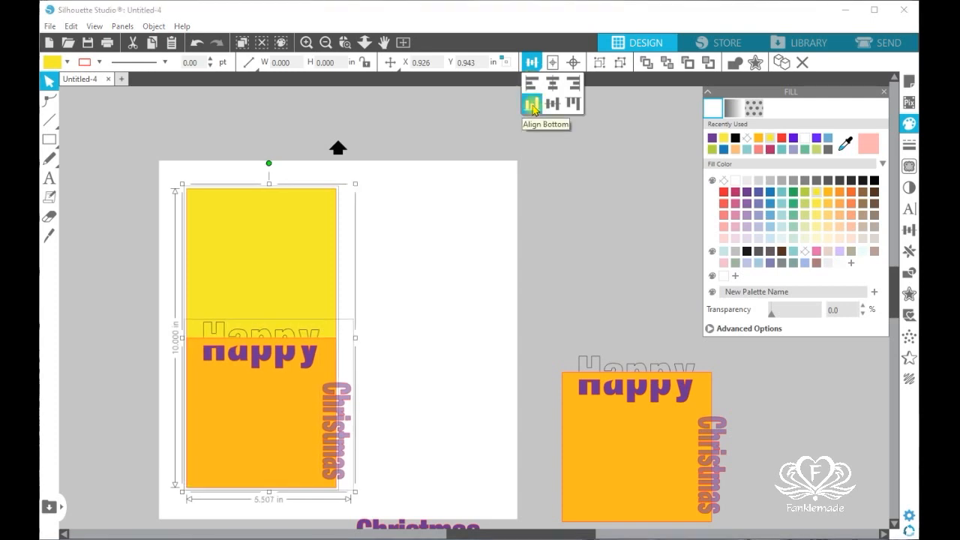
left_click(431, 248)
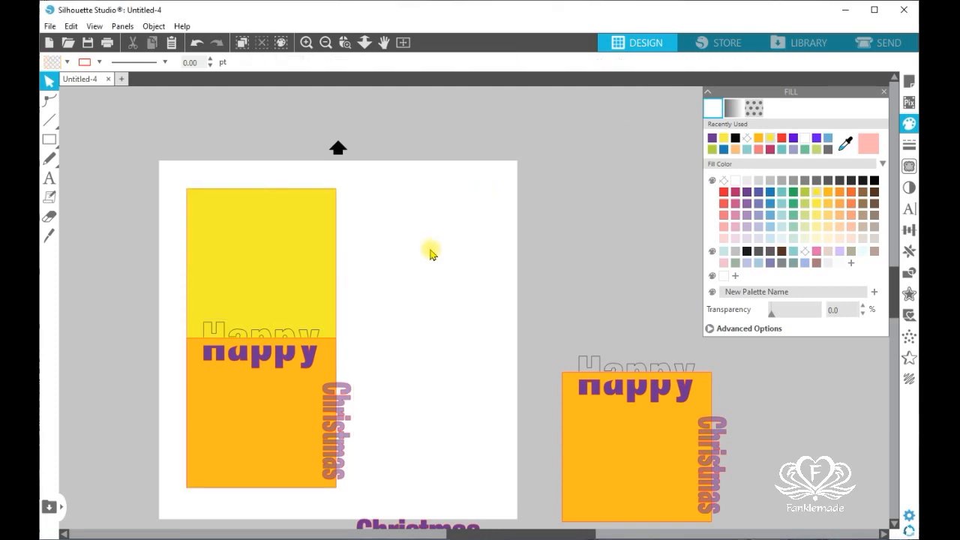
Release the compound path of the grouped design on the yellow rectangle and ungroup it.
left_click(290, 383)
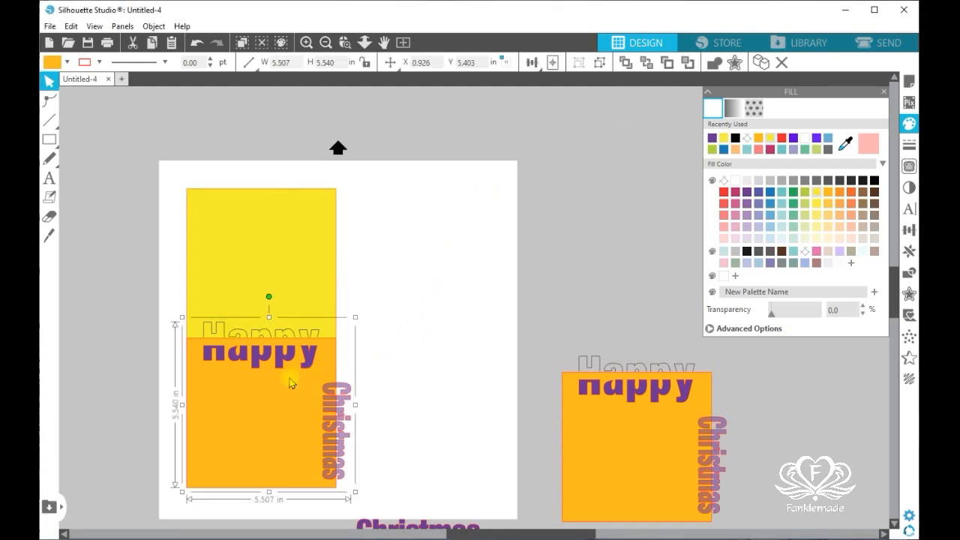
right_click(291, 384)
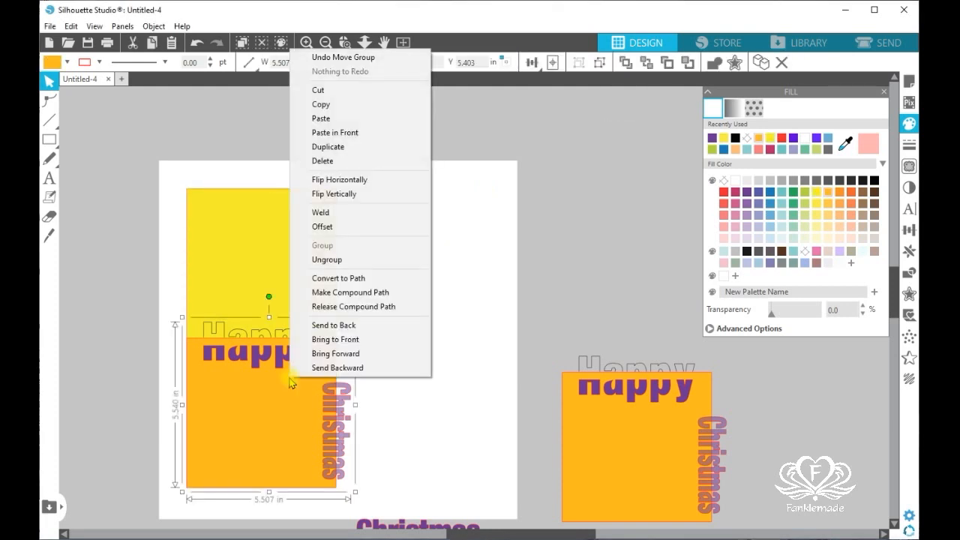
left_click(343, 307)
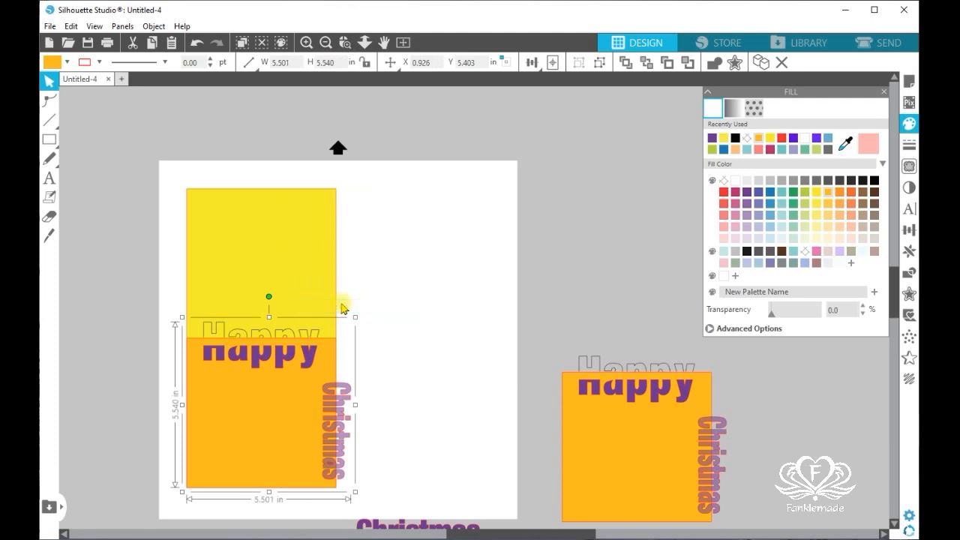
right_click(311, 378)
left_click(368, 256)
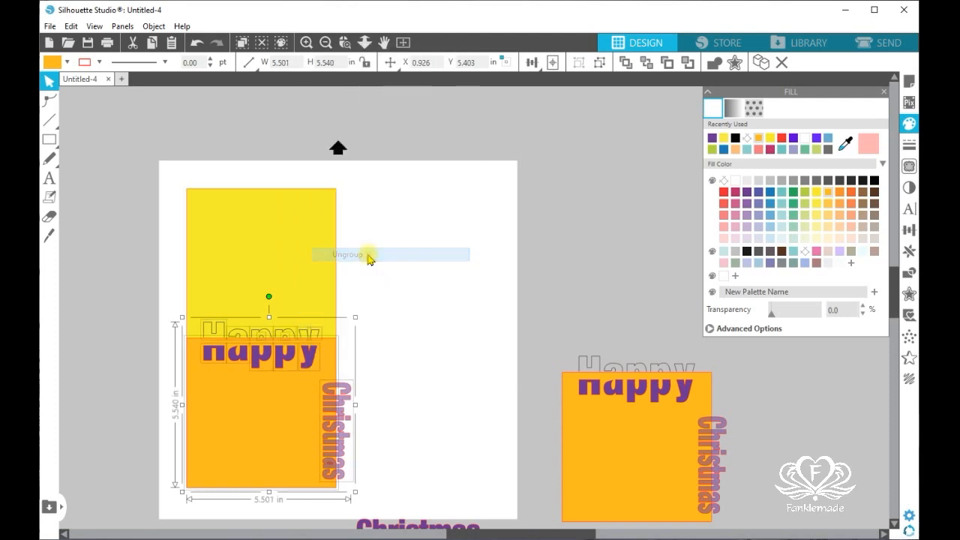
Move the plain orange square off the yellow rectangle to the page's upper-right area, leaving the lettering in place.
left_click(401, 302)
left_click(289, 395)
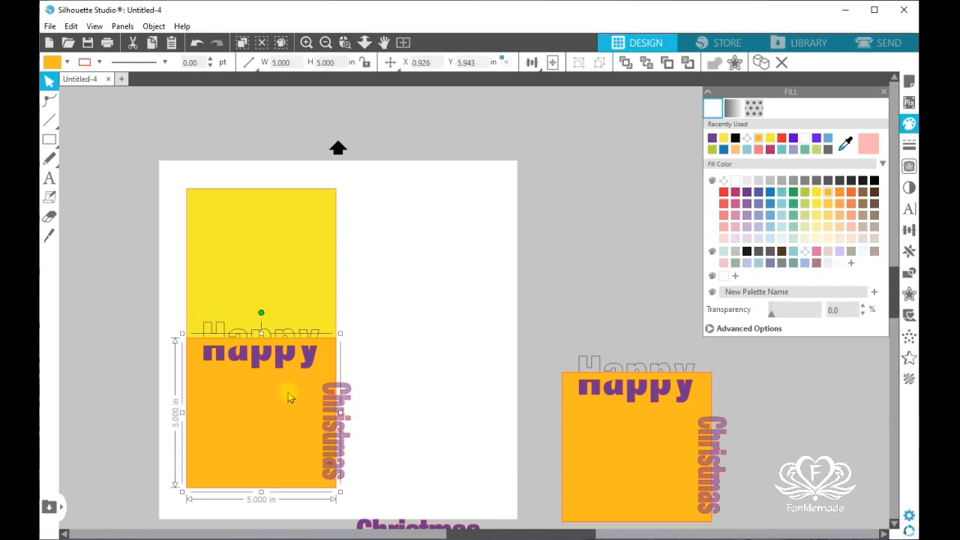
left_click_drag(286, 391, 506, 230)
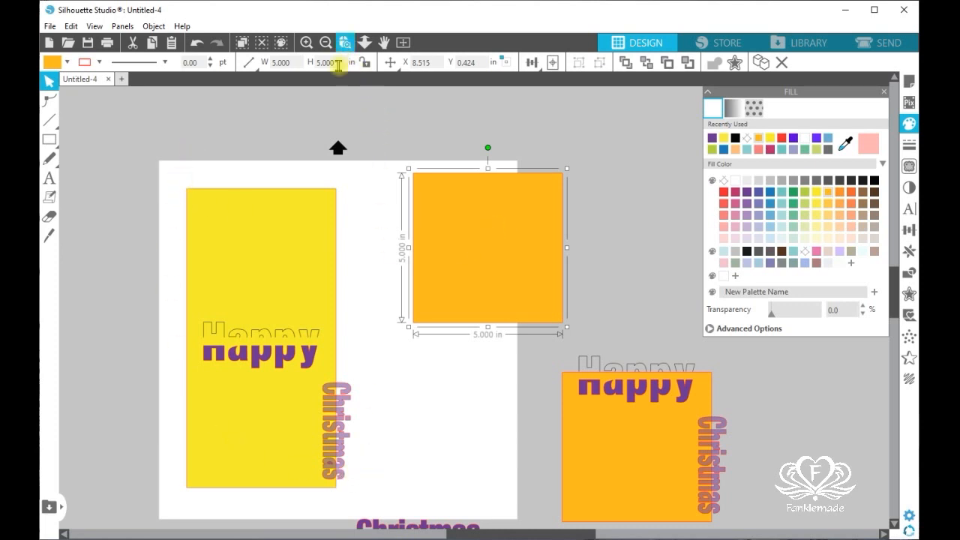
Ungroup the vertical "Christmas" on the yellow rectangle into separate letter shapes.
left_click(344, 42)
left_click(332, 461)
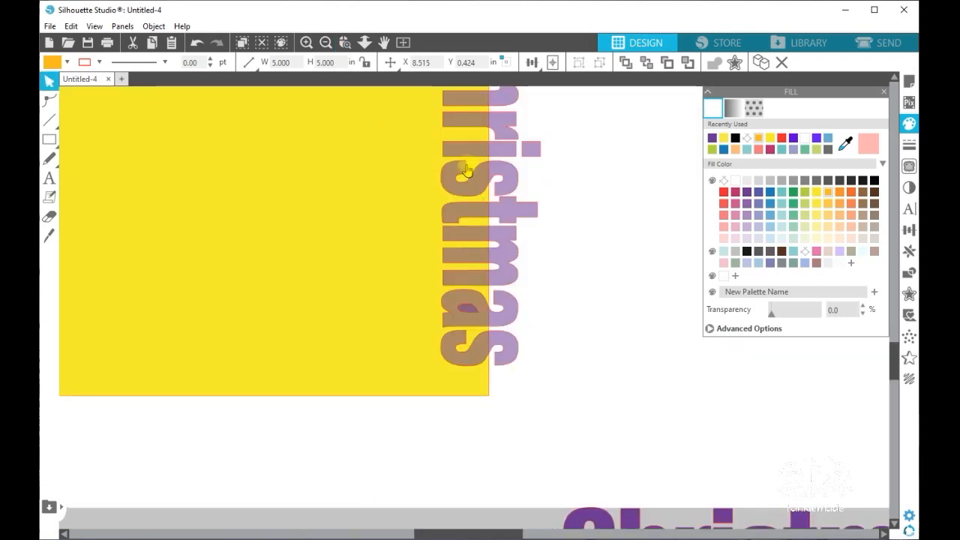
left_click(469, 312)
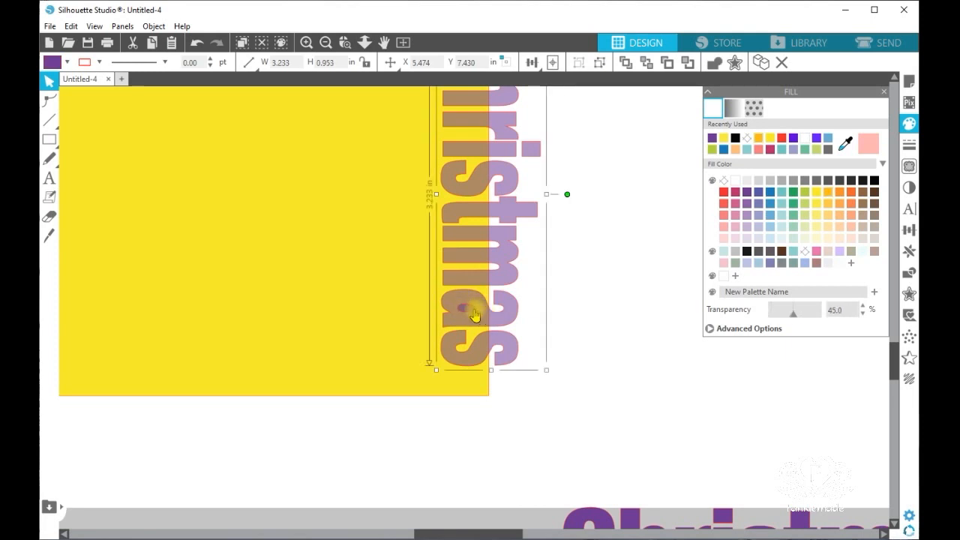
right_click(474, 315)
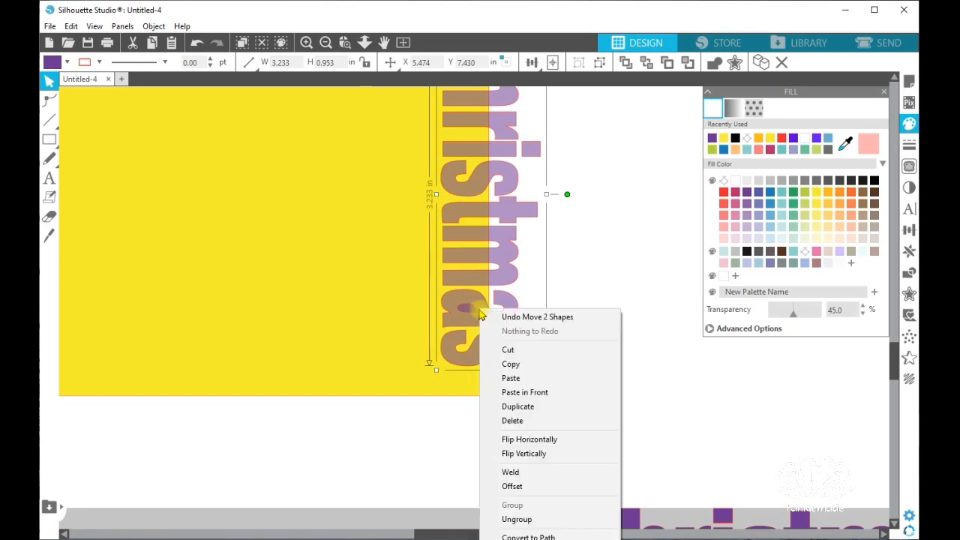
left_click(553, 517)
left_click(604, 430)
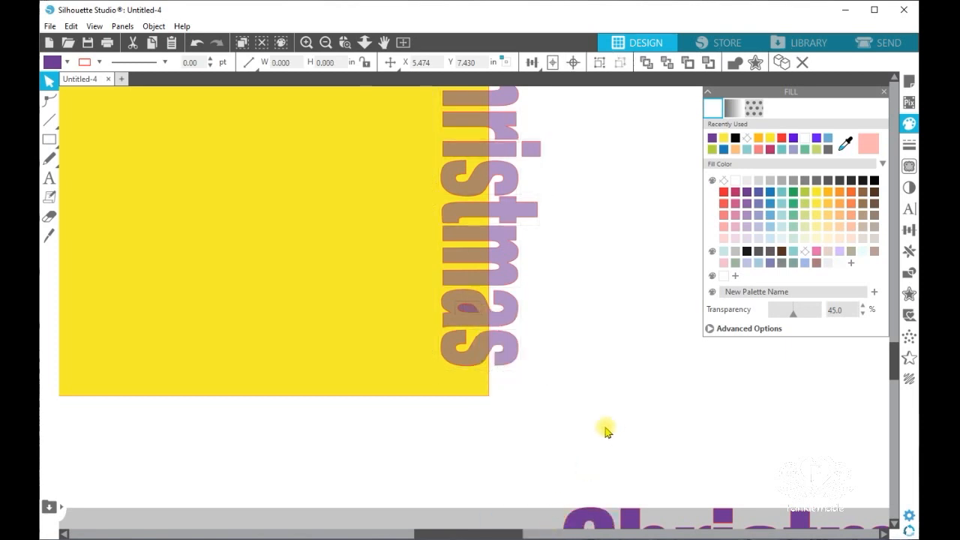
Draw a thin rectangle about 0.190 in wide and 0.019 in high from the counter of the "a" in "Christmas" across to its open gap.
left_click(479, 321)
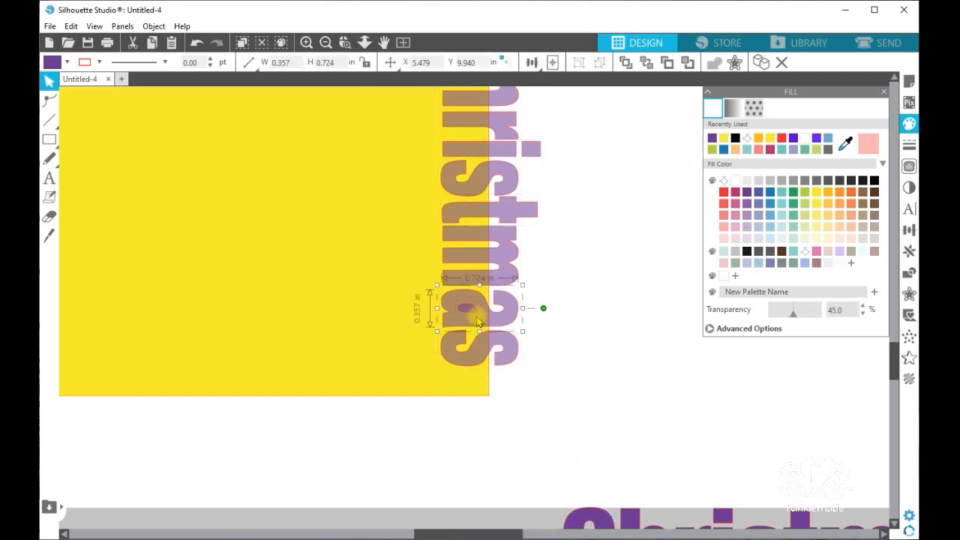
left_click(344, 42)
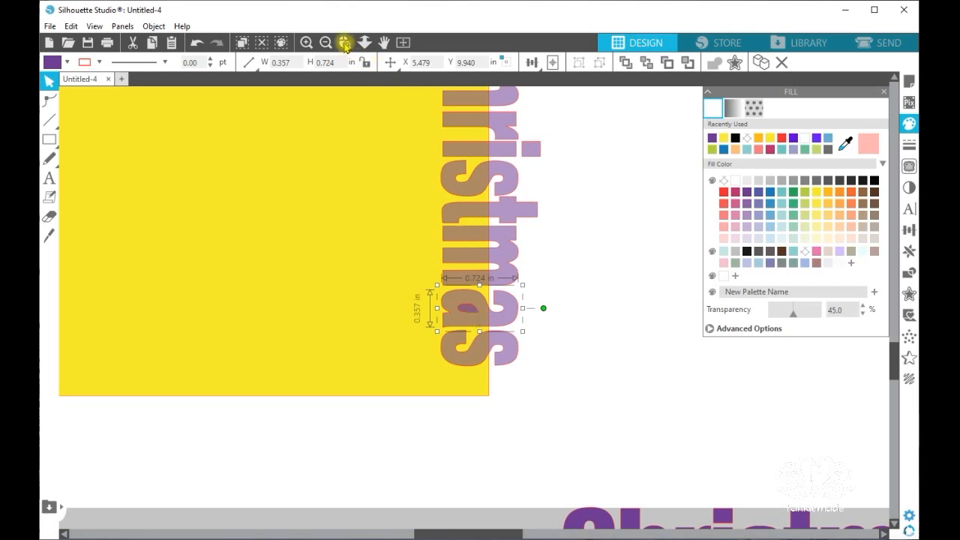
left_click(472, 307)
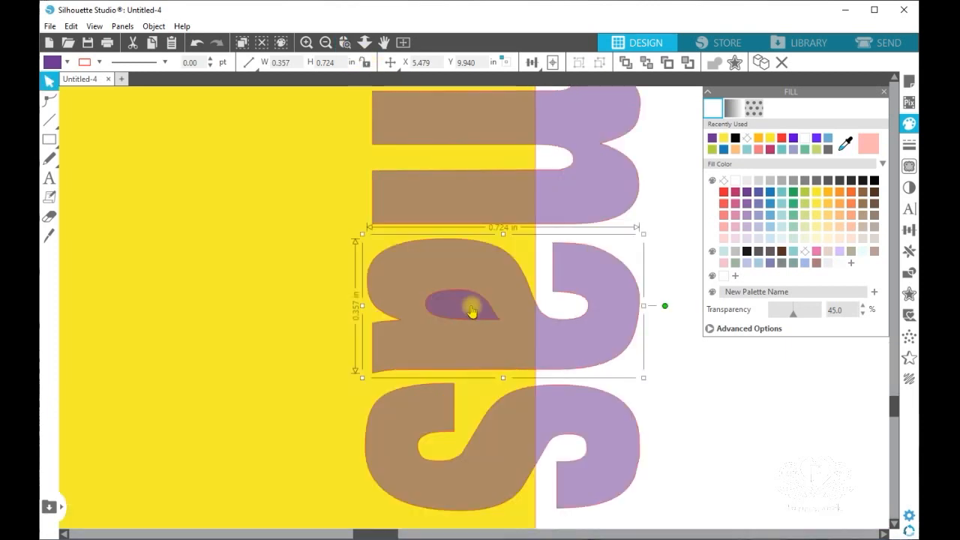
left_click(690, 386)
left_click(474, 308)
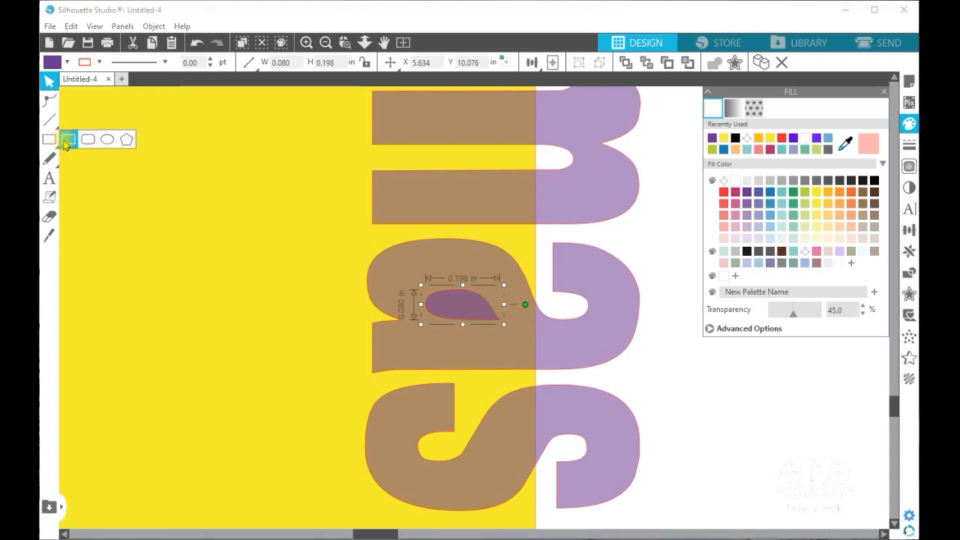
left_click(68, 139)
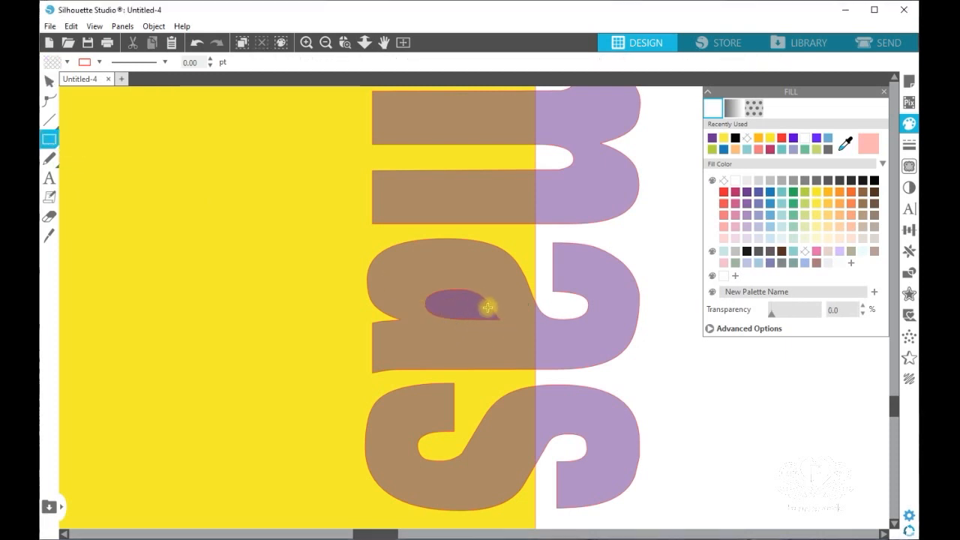
left_click_drag(489, 306, 560, 318)
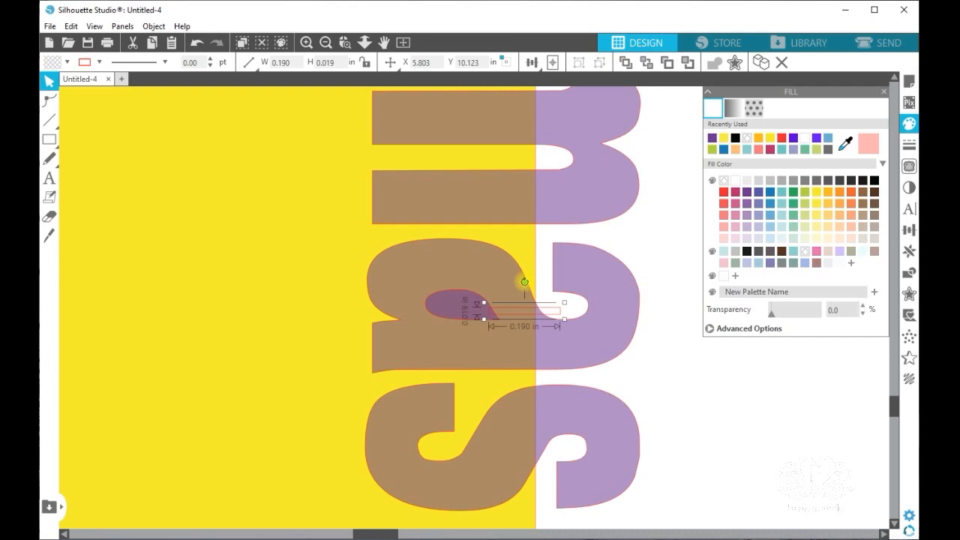
Tilt the thin rectangle slightly counter-clockwise and fill it lime green.
left_click_drag(525, 285, 523, 286)
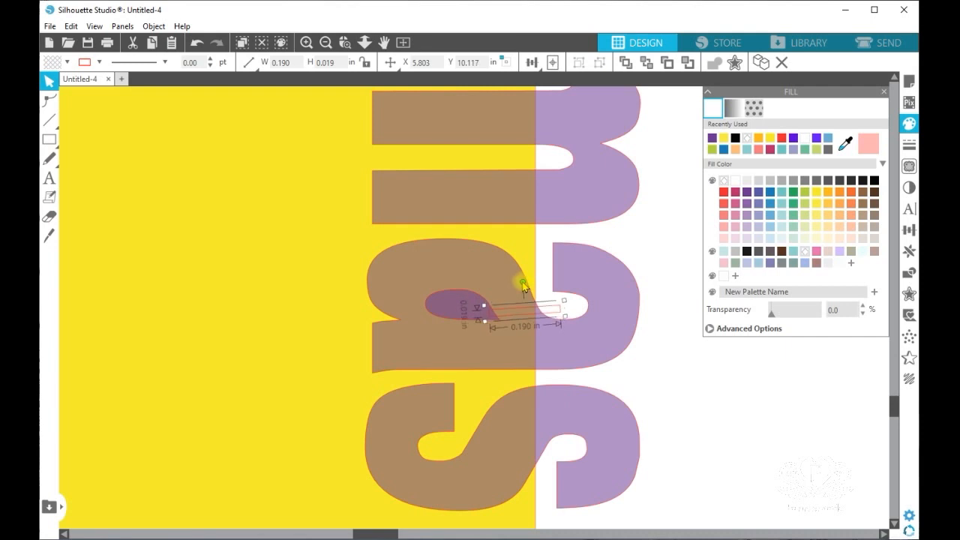
left_click(307, 43)
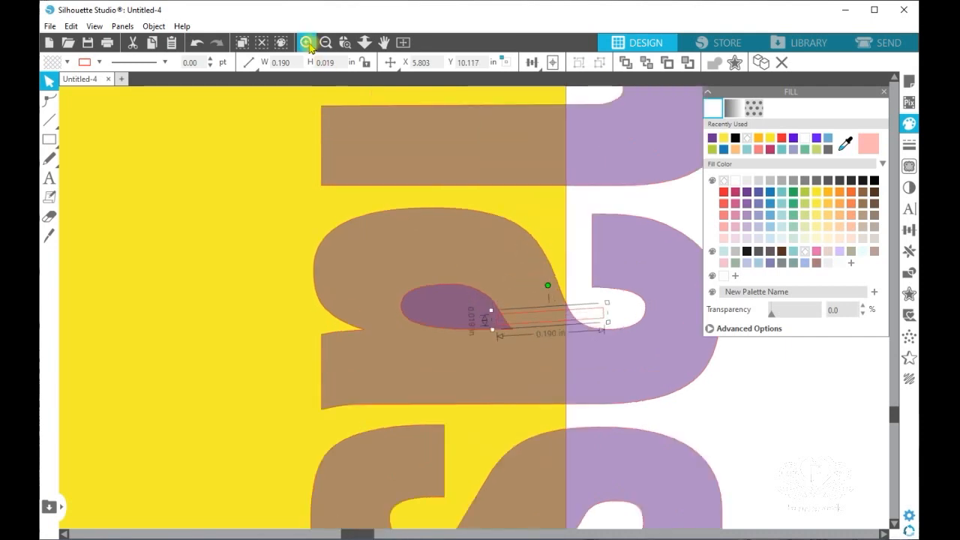
left_click(307, 43)
left_click(307, 43)
left_click_drag(332, 533, 341, 533)
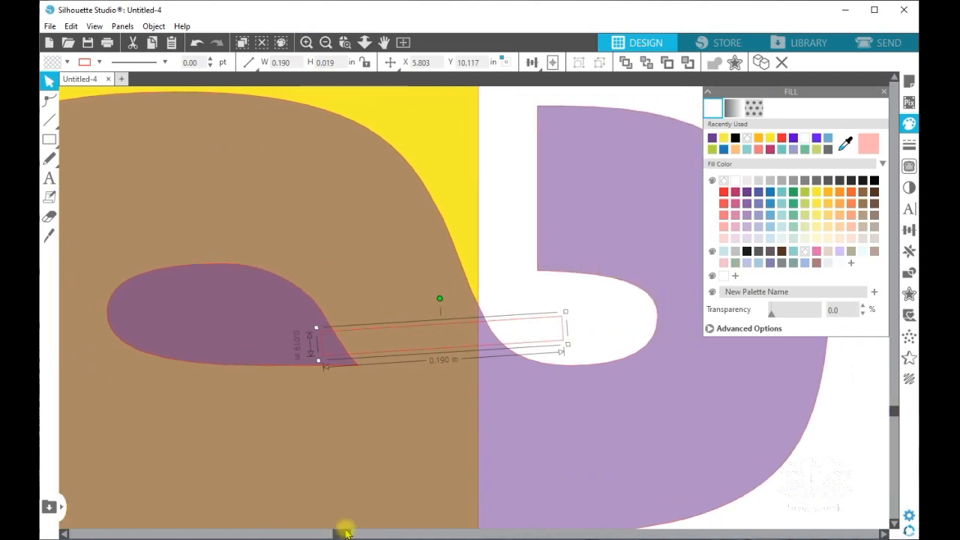
left_click(805, 194)
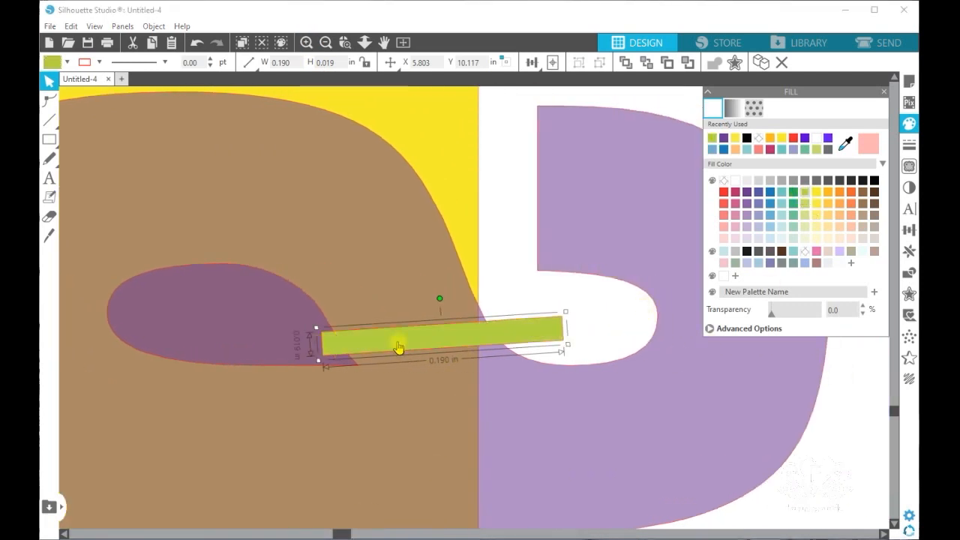
Align the green bar with the pointed end of the "a" counter, tilt it nearly level, and weld it to the counter shape.
left_click_drag(409, 343, 424, 357)
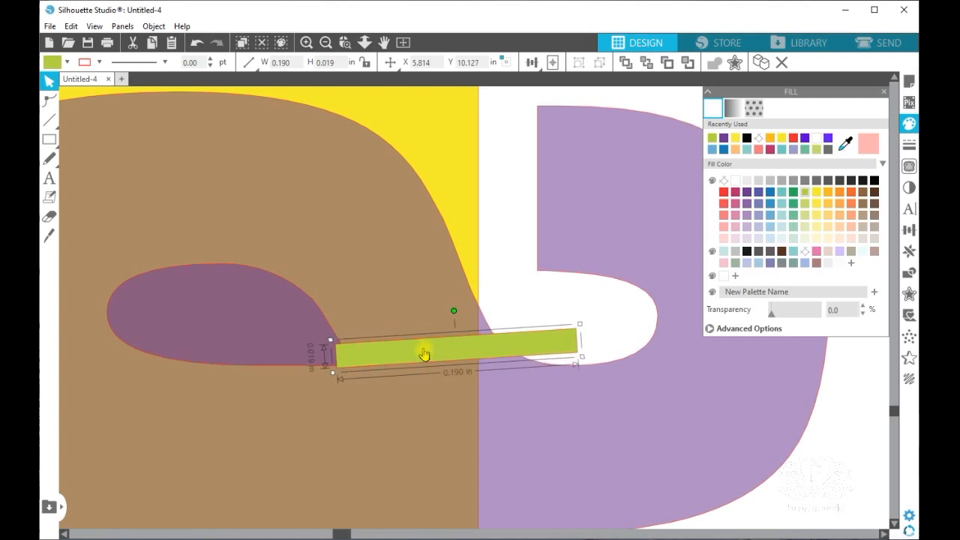
left_click_drag(453, 315, 449, 351)
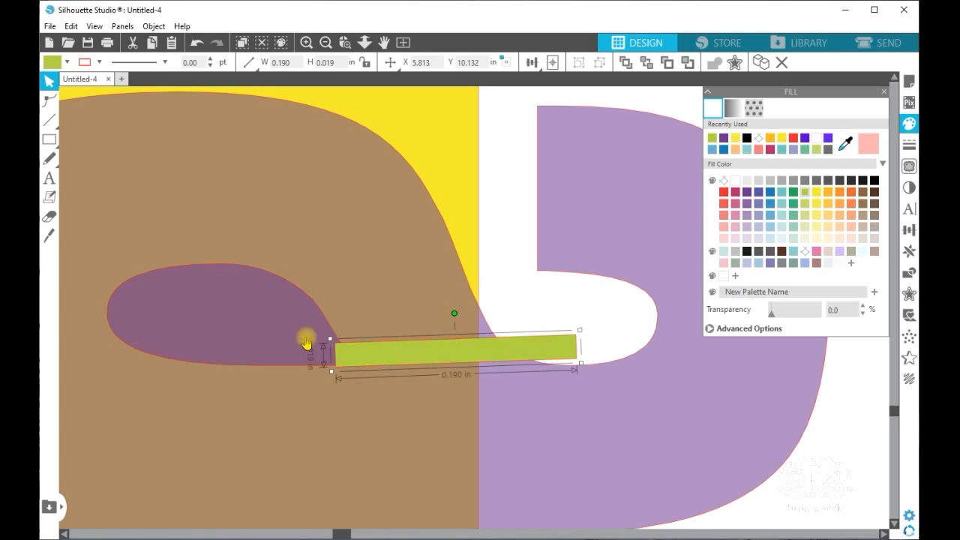
left_click(271, 335, "shift")
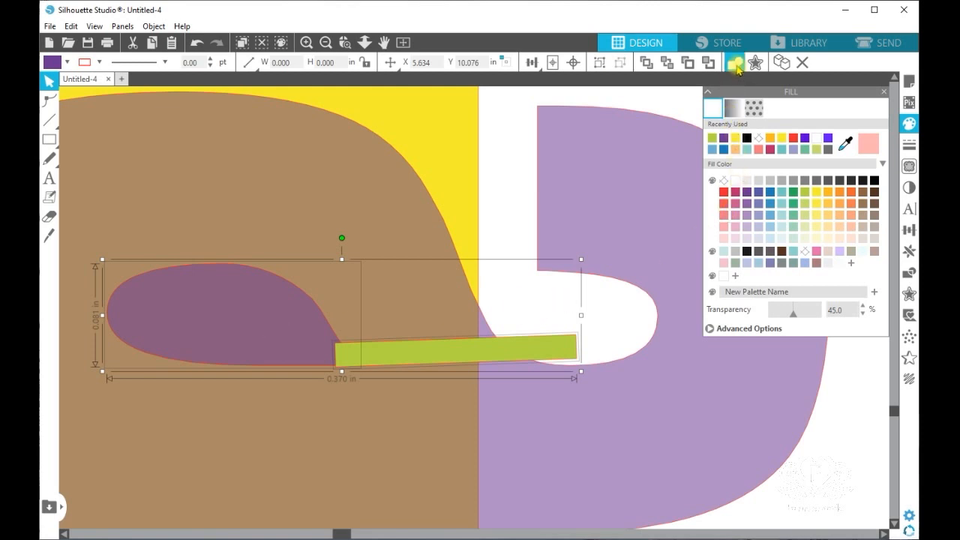
left_click(735, 63)
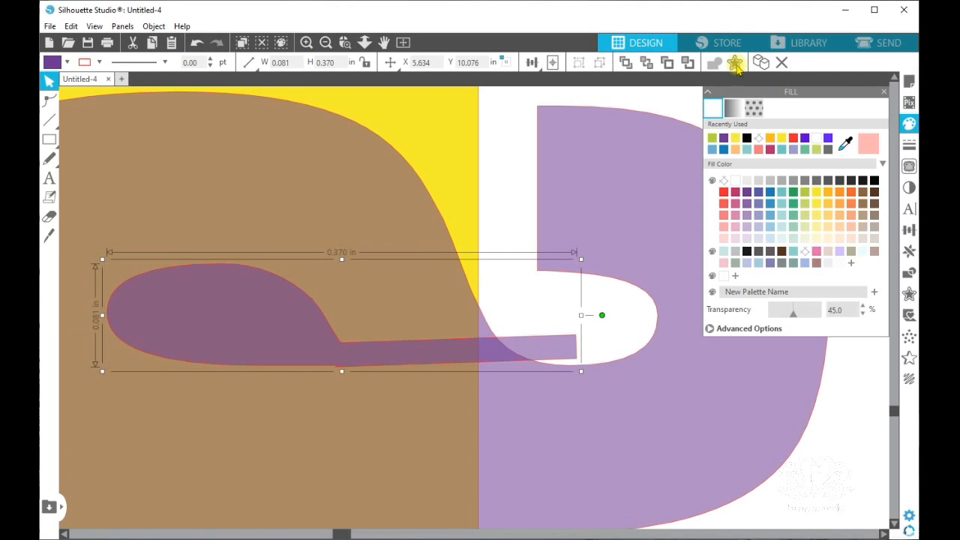
Delete the extra edit point on the lower edge where the counter of the "a" meets the bar.
double_click(344, 360)
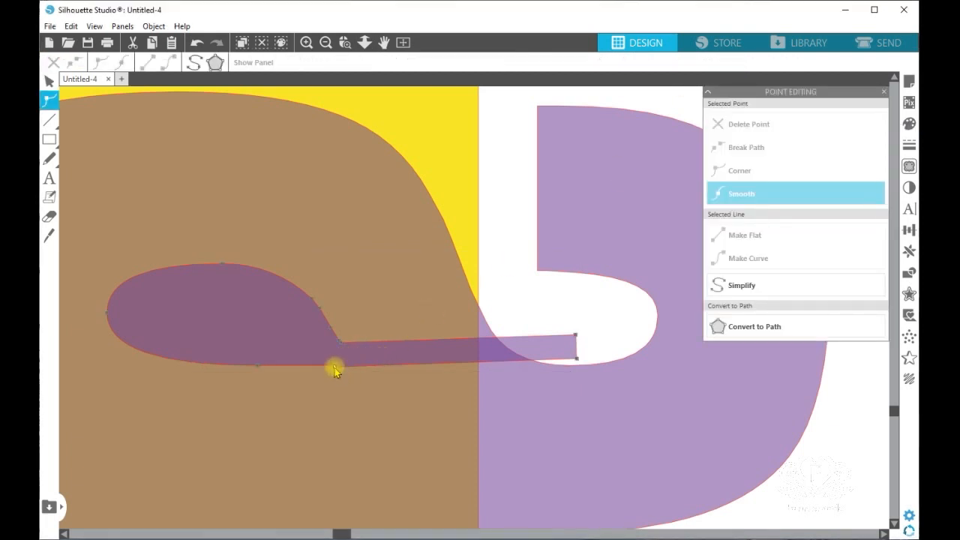
left_click(335, 370)
right_click(335, 370)
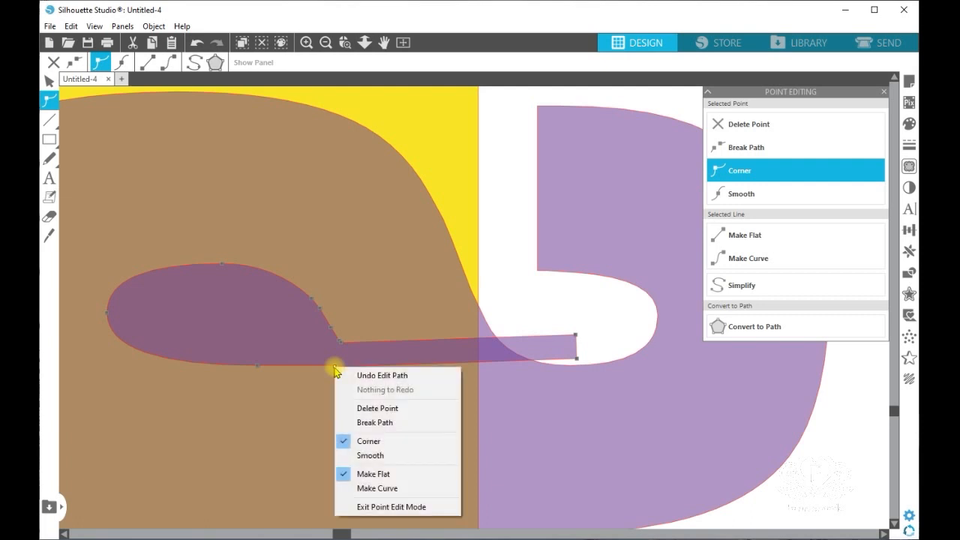
left_click(343, 407)
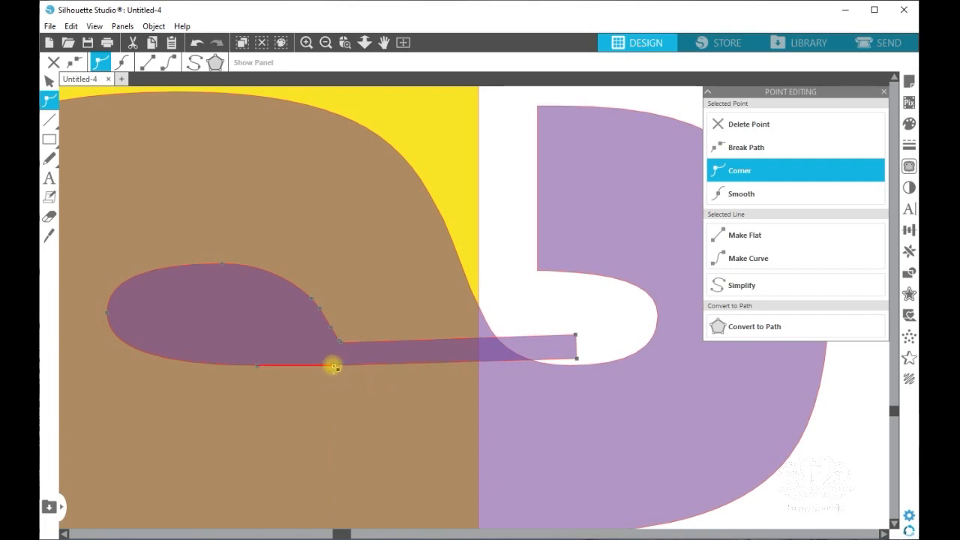
right_click(334, 365)
left_click(371, 403)
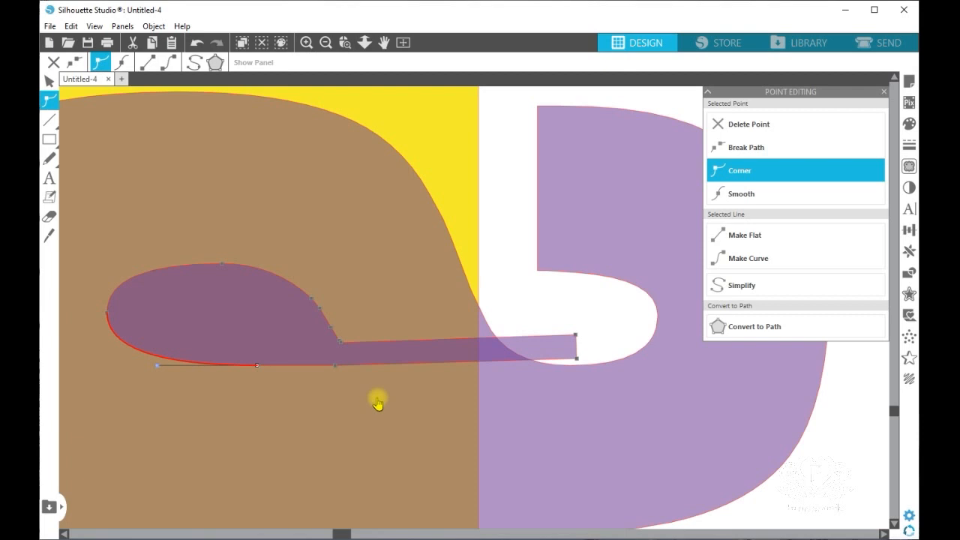
right_click(336, 365)
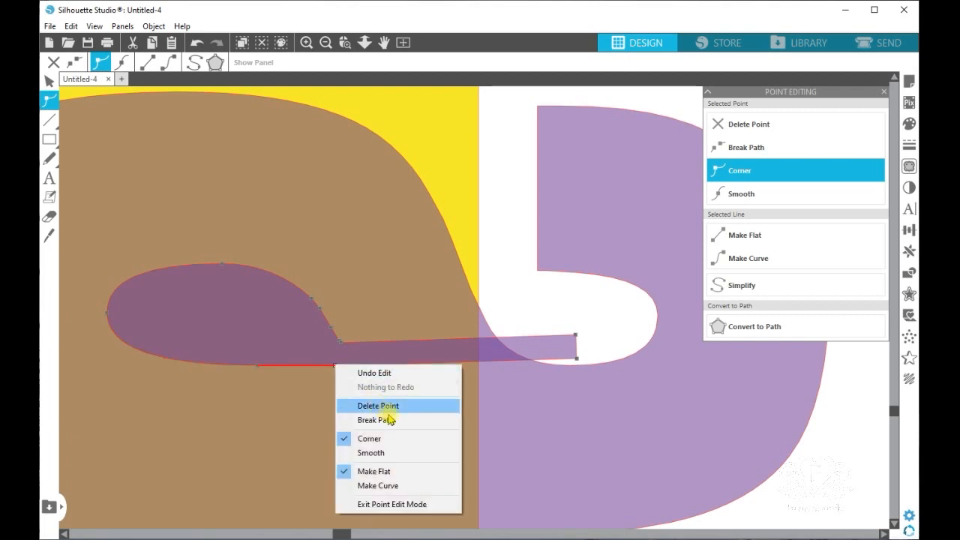
left_click(394, 406)
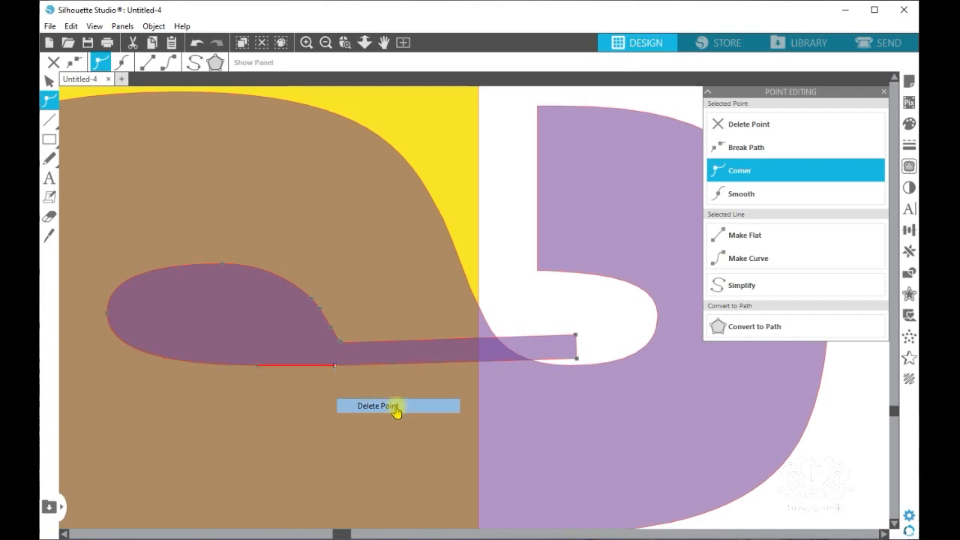
left_click(533, 292)
left_click(297, 322)
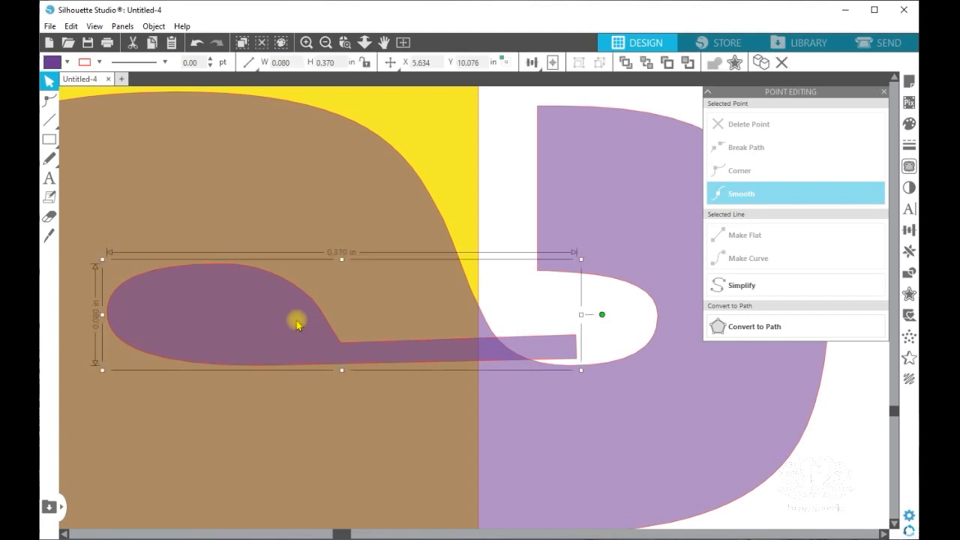
Cut the combined counter-and-bar shape out of the letter "a" with Subtract All, and delete the leftover cutter shape.
scroll(296, 318, "down", 3)
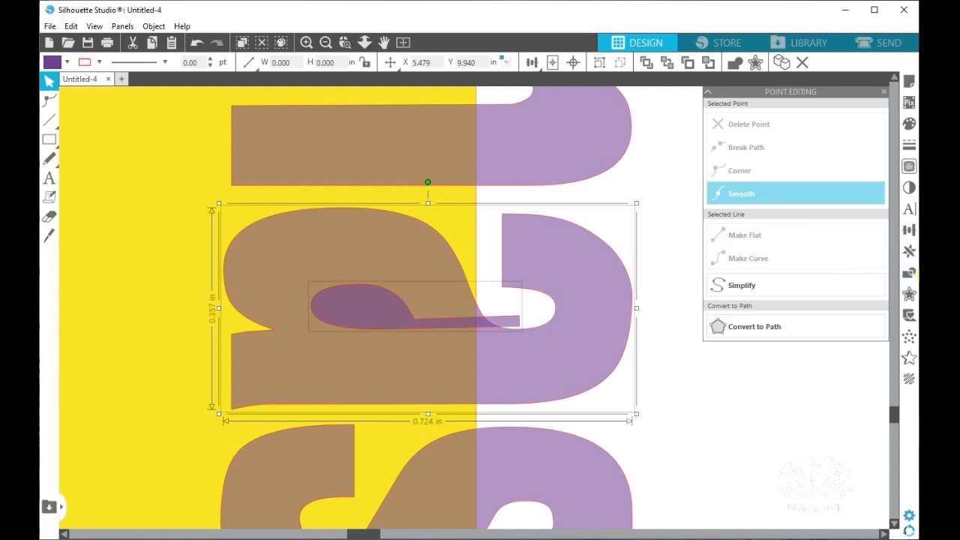
left_click(910, 276)
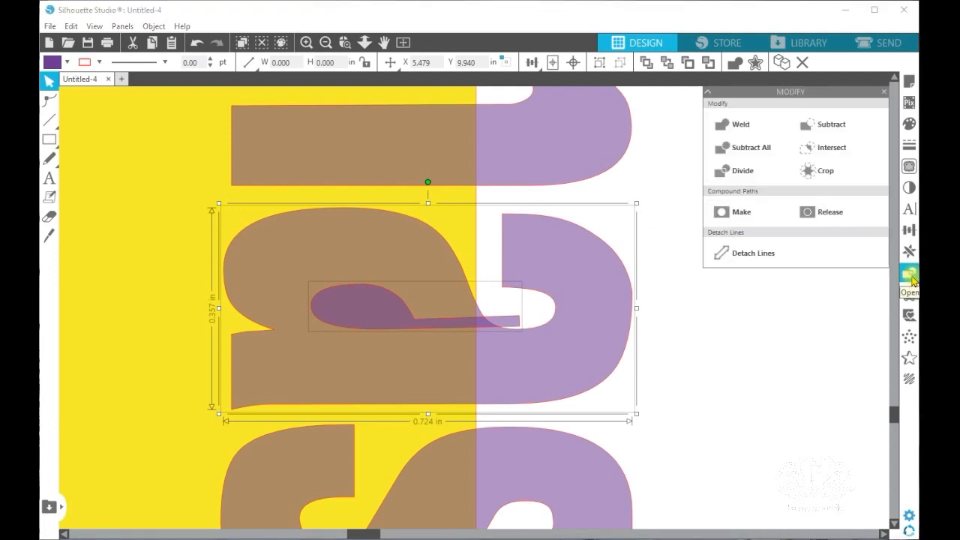
left_click(759, 152)
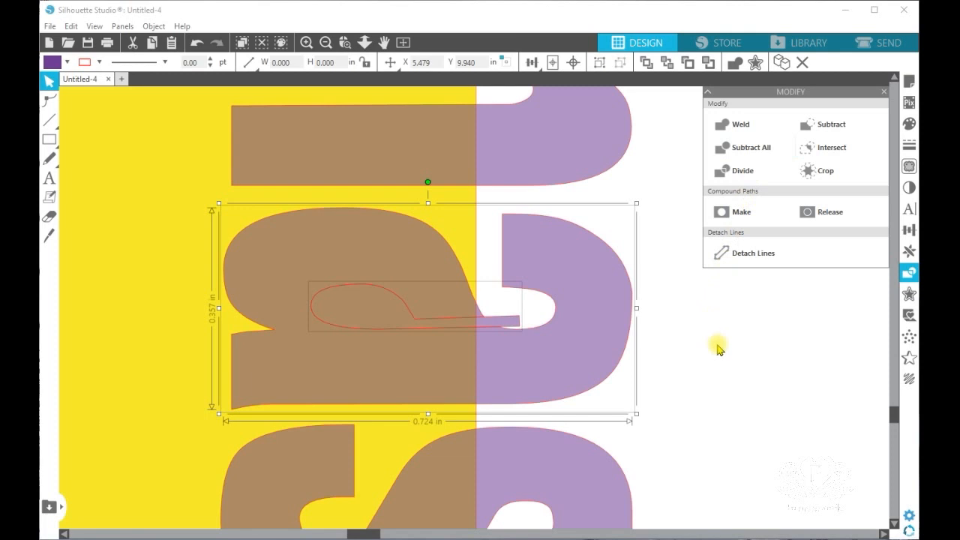
left_click(657, 355)
left_click(377, 313)
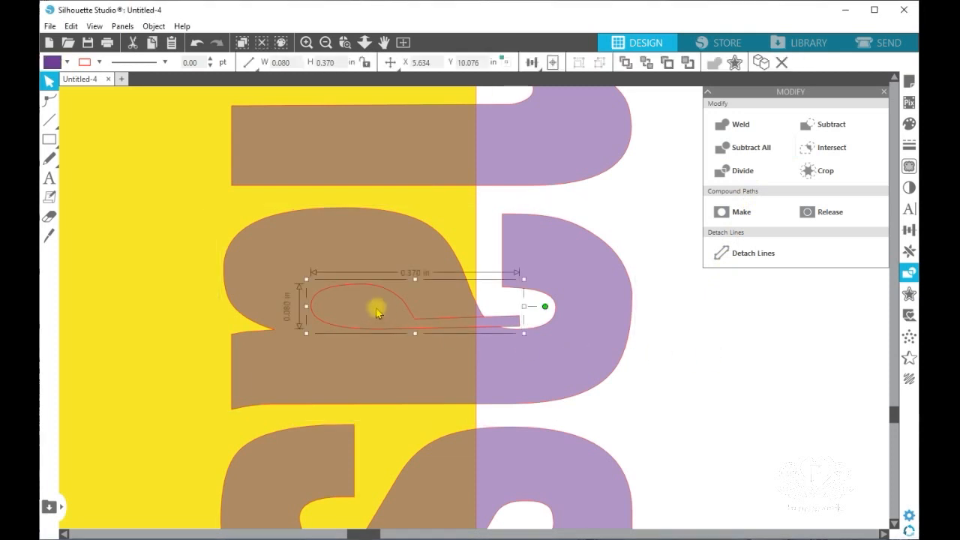
left_click_drag(377, 313, 742, 335)
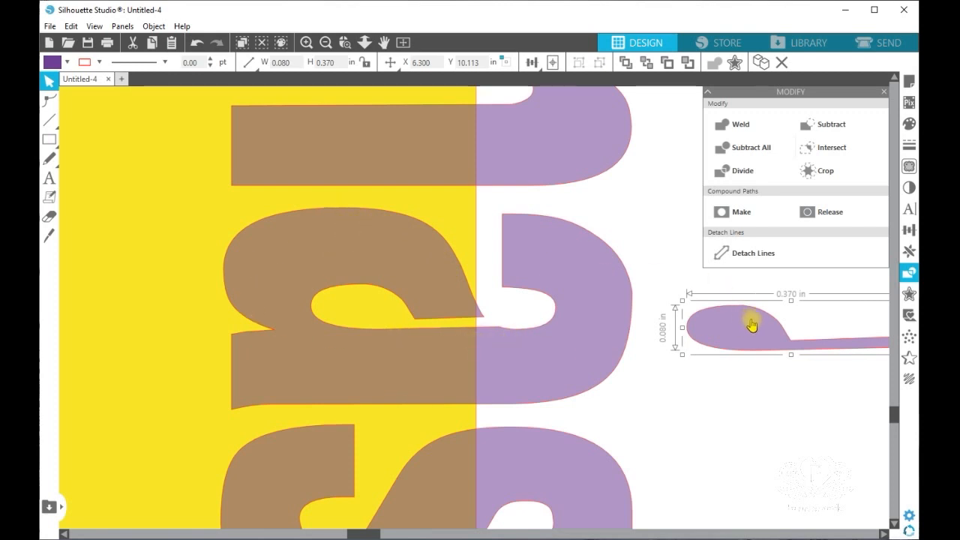
key("Delete")
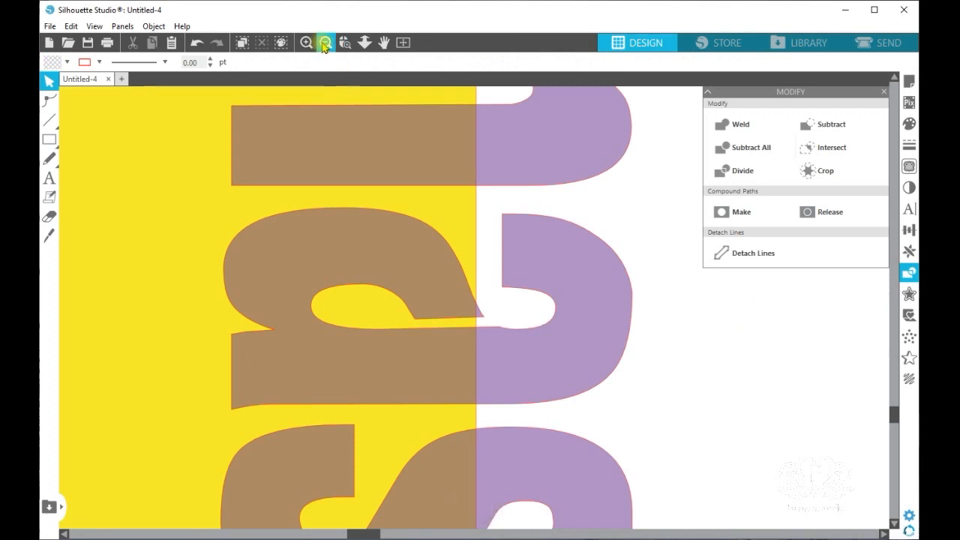
Delete the orange square carrying the "Happy Christmas" lettering, and move the plain orange square completely off the page.
left_click(325, 44)
left_click(325, 43)
left_click(325, 43)
left_click(325, 43)
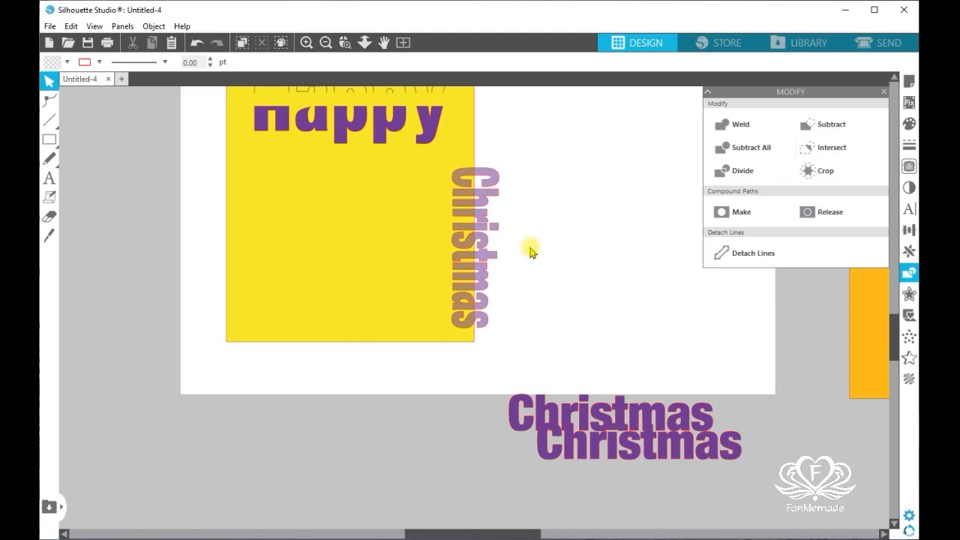
left_click(326, 44)
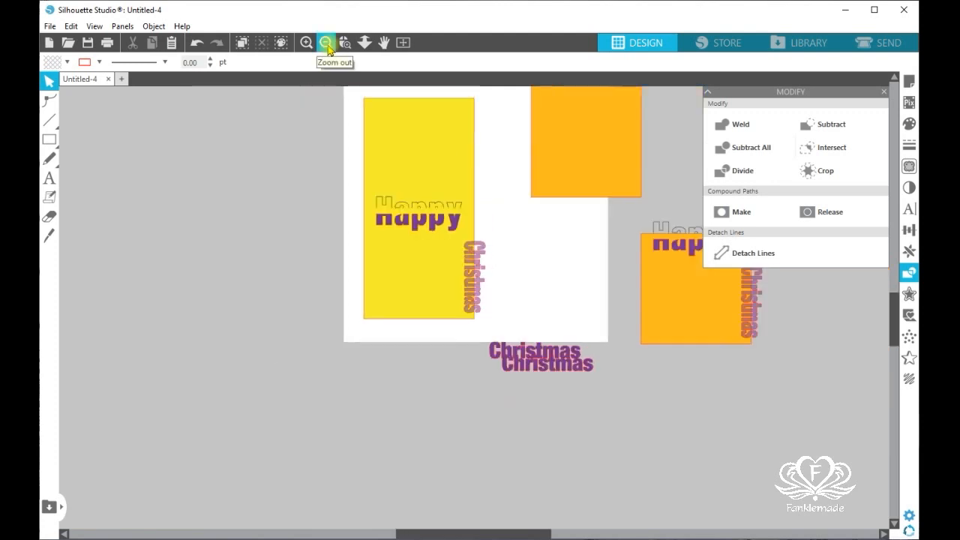
left_click(325, 43)
left_click(621, 300)
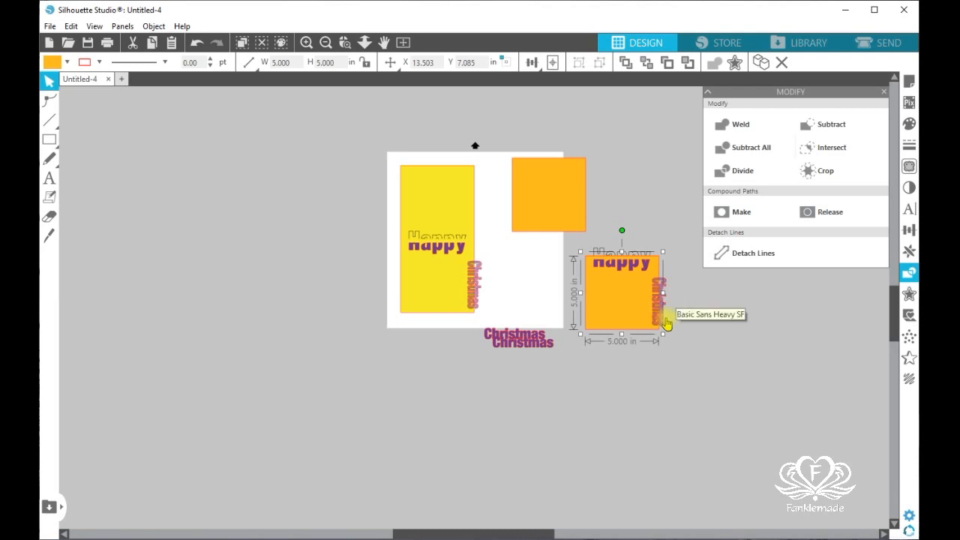
left_click(678, 344)
left_click_drag(682, 346, 574, 246)
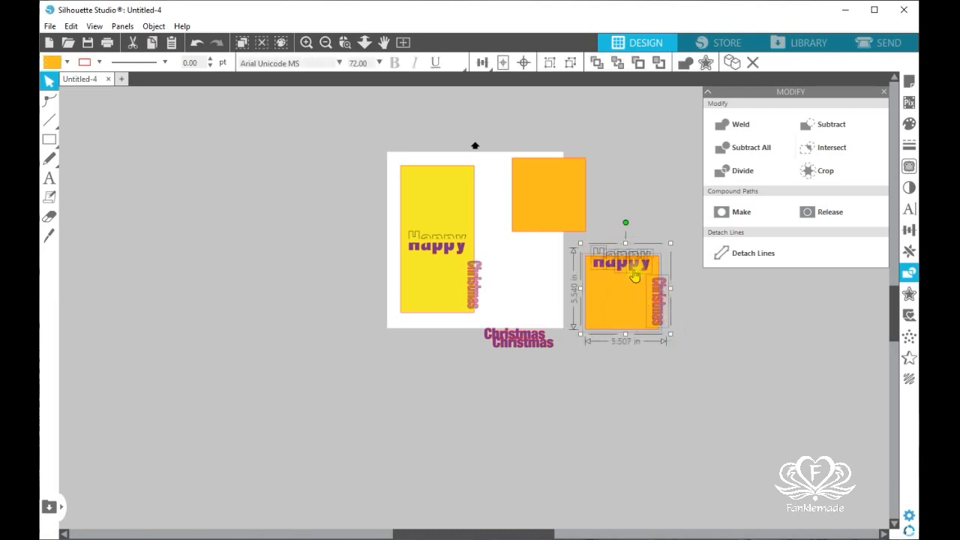
key("Delete")
left_click_drag(548, 203, 633, 204)
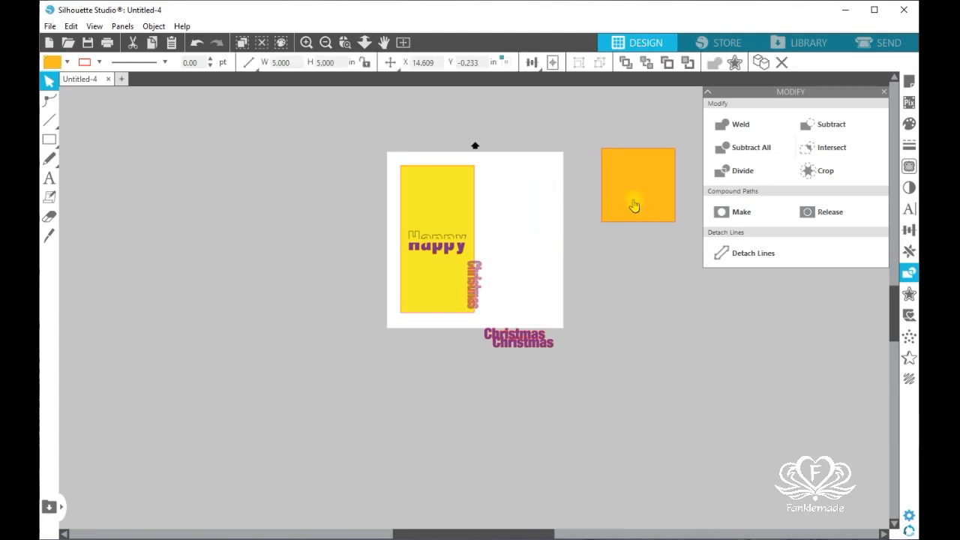
Duplicate the yellow rectangle with all its lettering, place the copy beside the original, and fill the copy teal.
left_click_drag(373, 140, 487, 321)
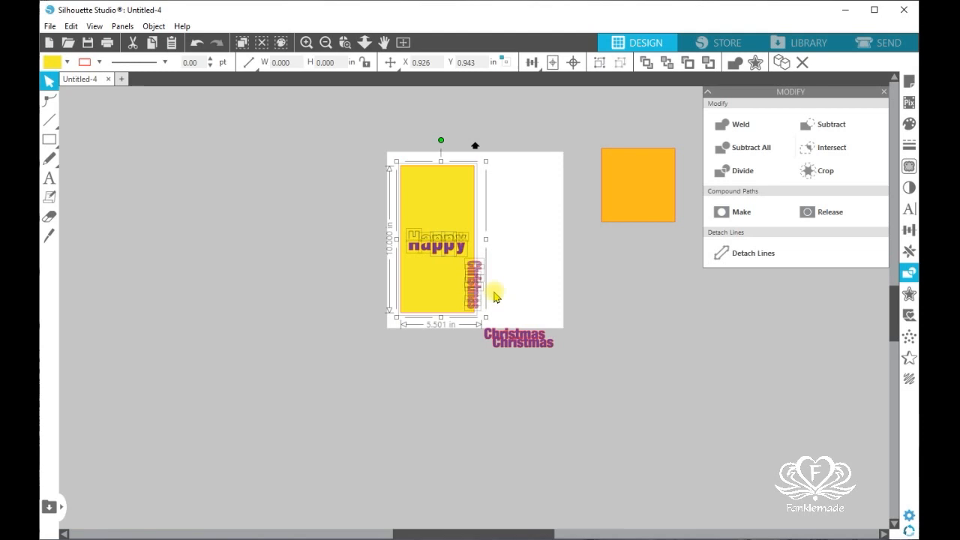
key("ctrl+c")
key("ctrl+v")
left_click_drag(454, 218, 521, 195)
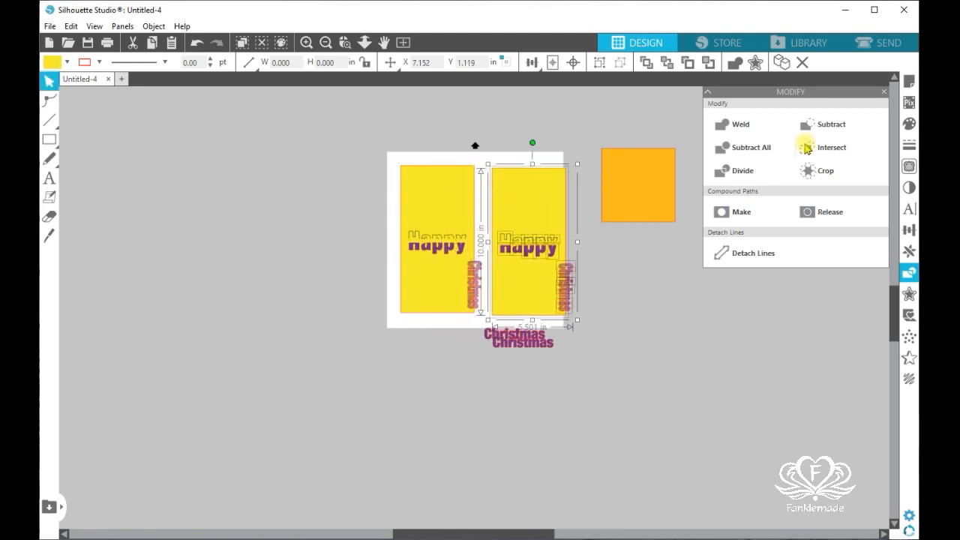
left_click(908, 123)
left_click(782, 196)
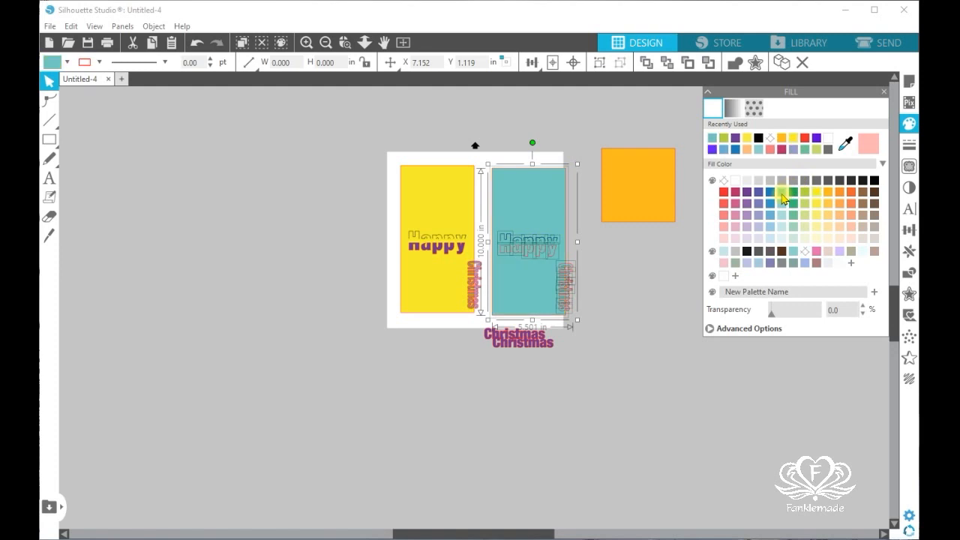
Move the loose overlapping "Christmas" words farther below the page.
left_click(633, 318)
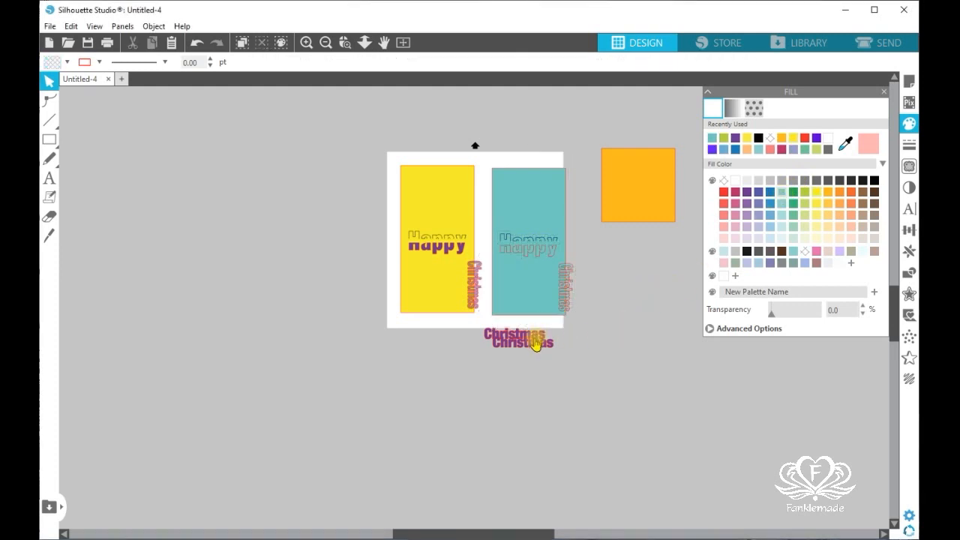
left_click_drag(534, 345, 546, 363)
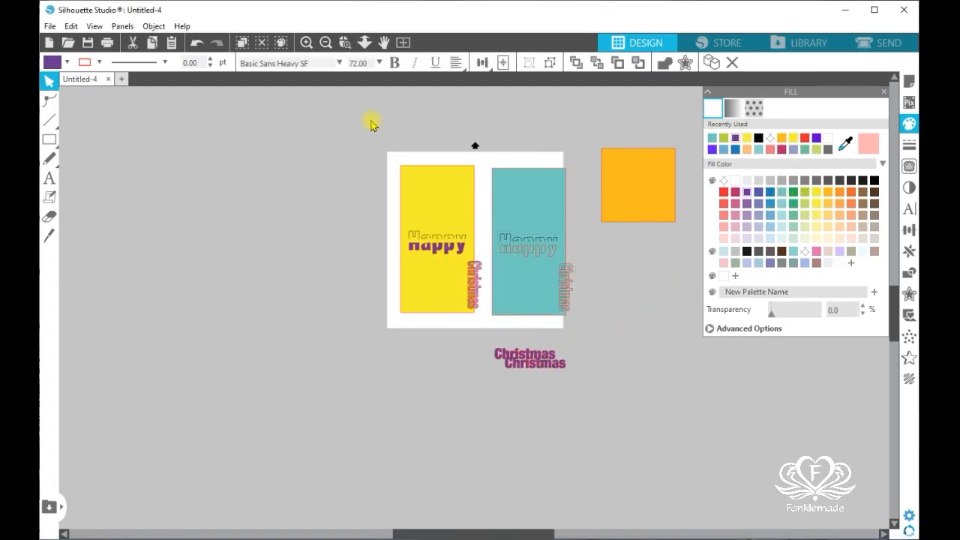
Weld the vertical "Christmas" letters to the yellow rectangle.
left_click(306, 42)
left_click(306, 42)
left_click(306, 42)
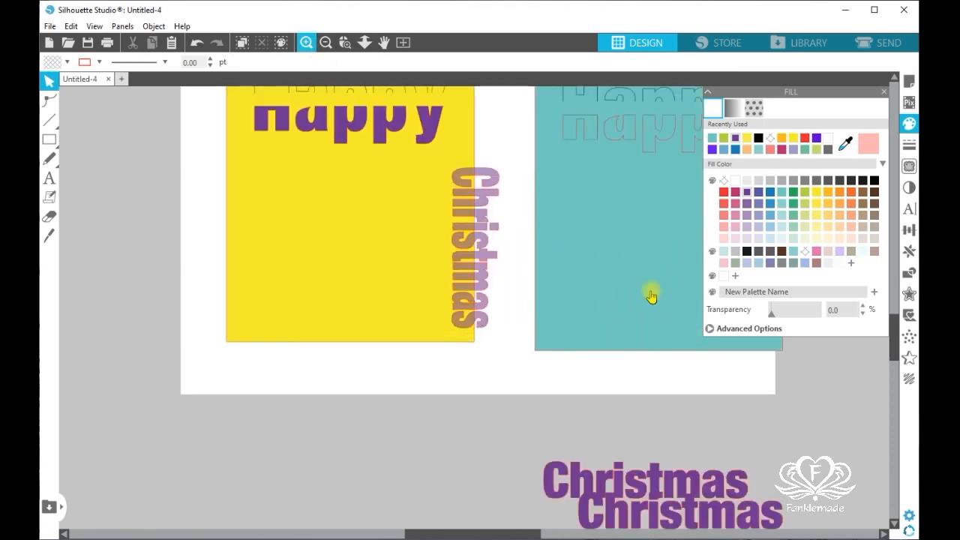
left_click_drag(894, 355, 886, 321)
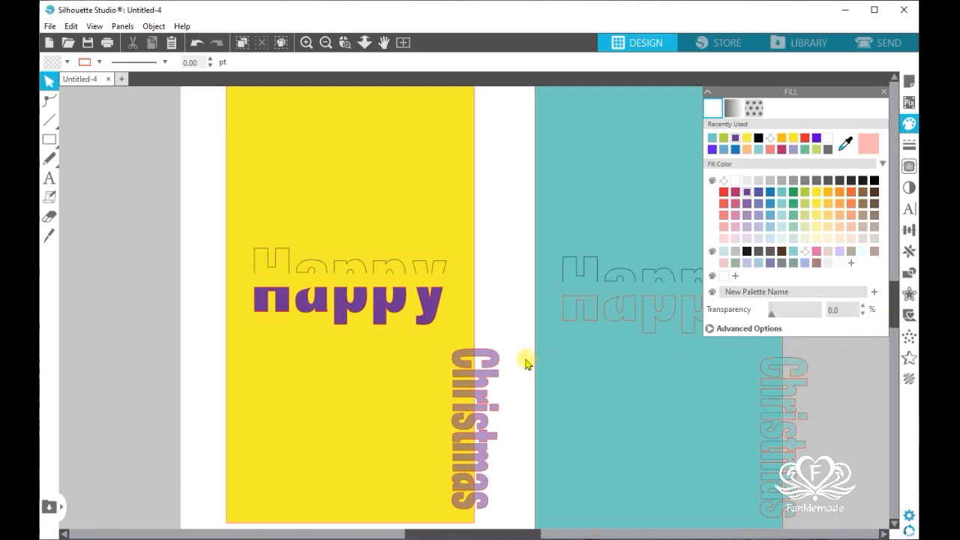
left_click(494, 364)
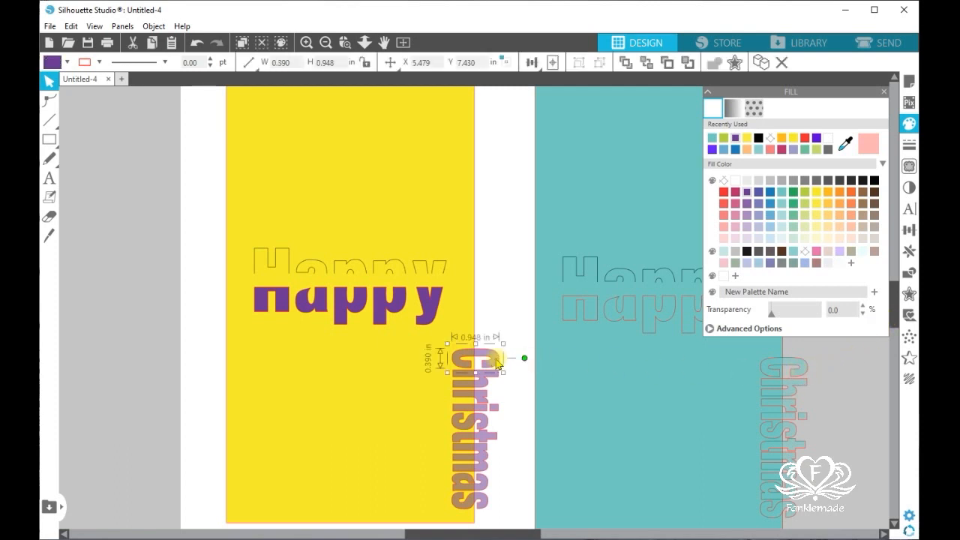
left_click(529, 414)
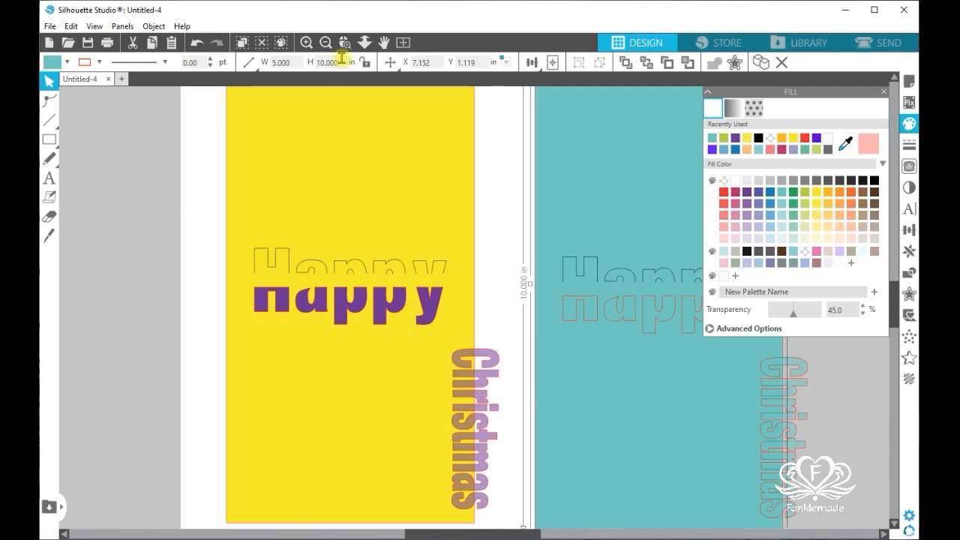
left_click(325, 43)
left_click(325, 42)
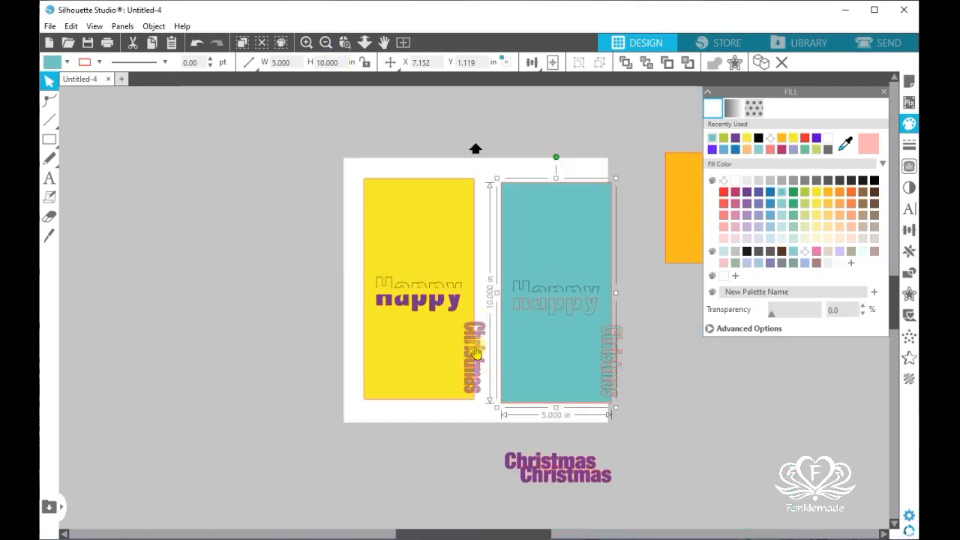
left_click(486, 400)
left_click(469, 375)
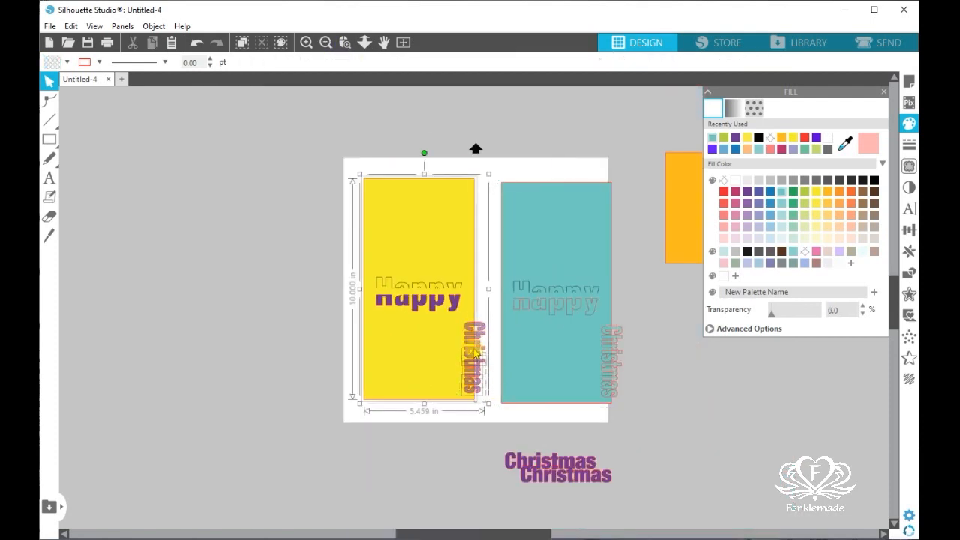
left_click(431, 339, "shift")
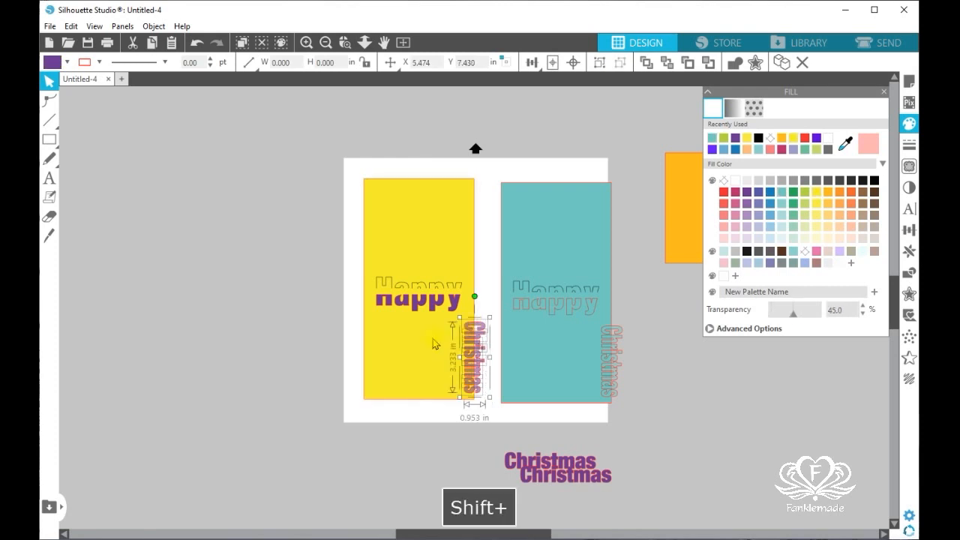
left_click(406, 338, "shift")
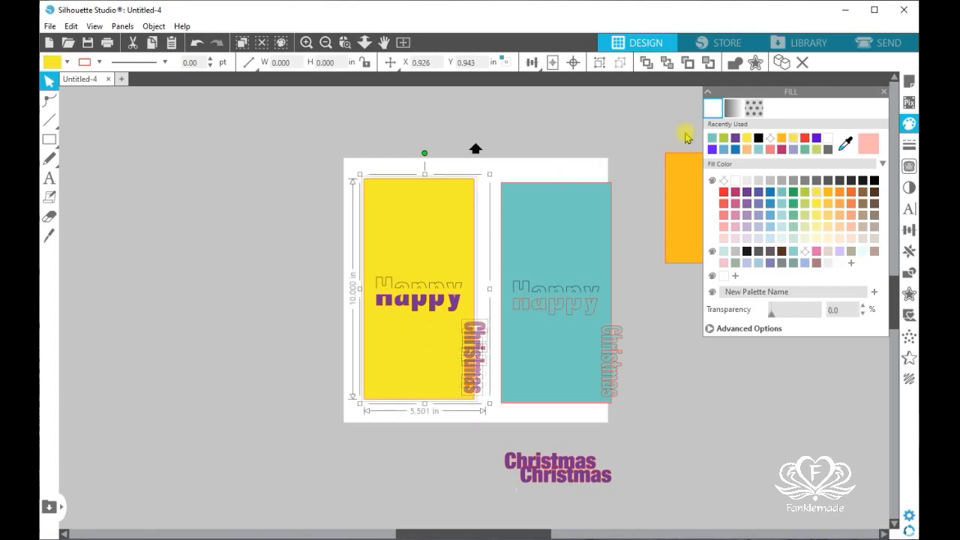
left_click(735, 64)
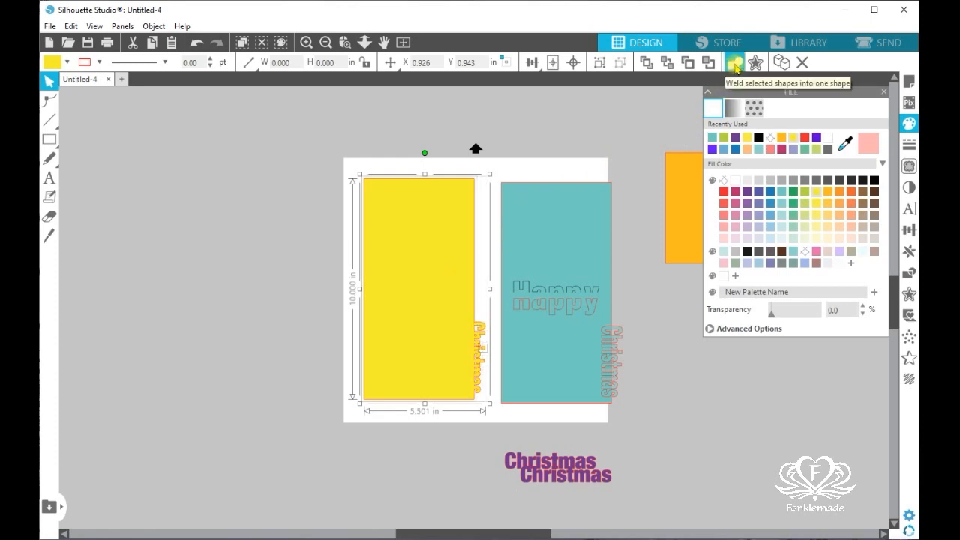
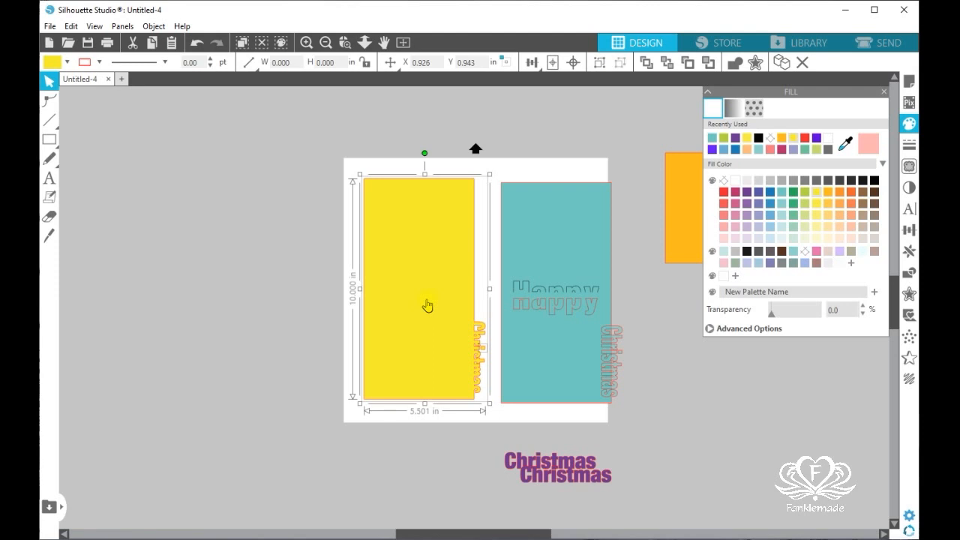
Send the welded yellow shape behind the "Happy" lettering, and combine both into one compound shape with the letters cut out.
right_click(427, 304)
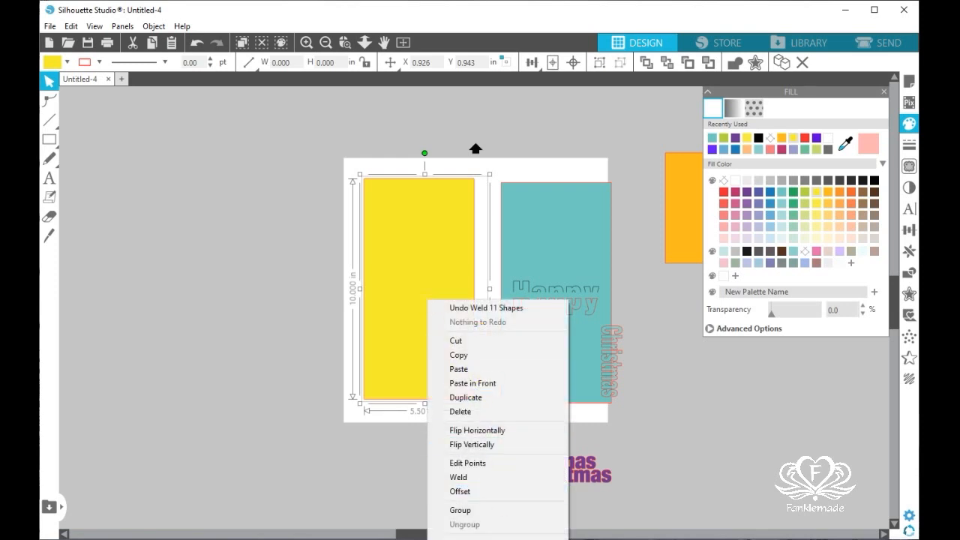
left_click(469, 538)
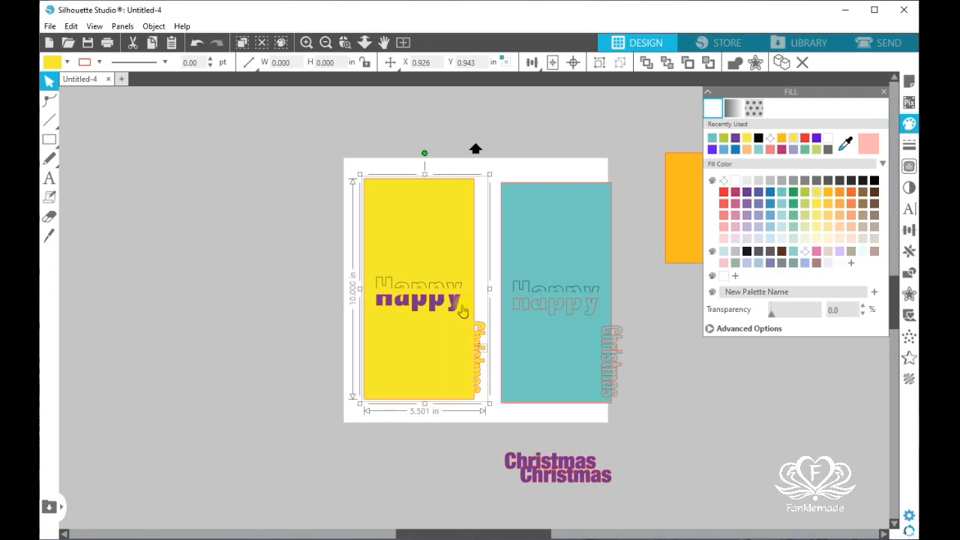
left_click(324, 259)
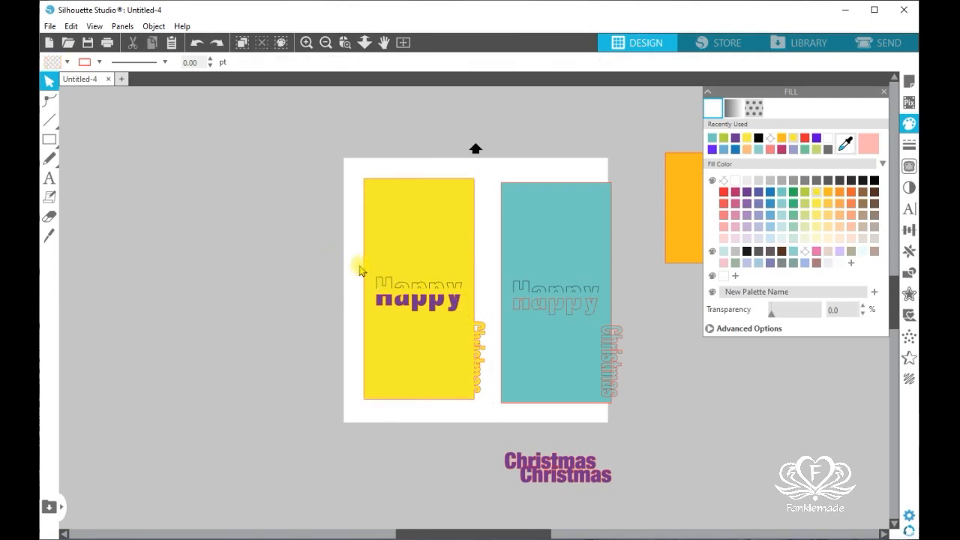
left_click(356, 269)
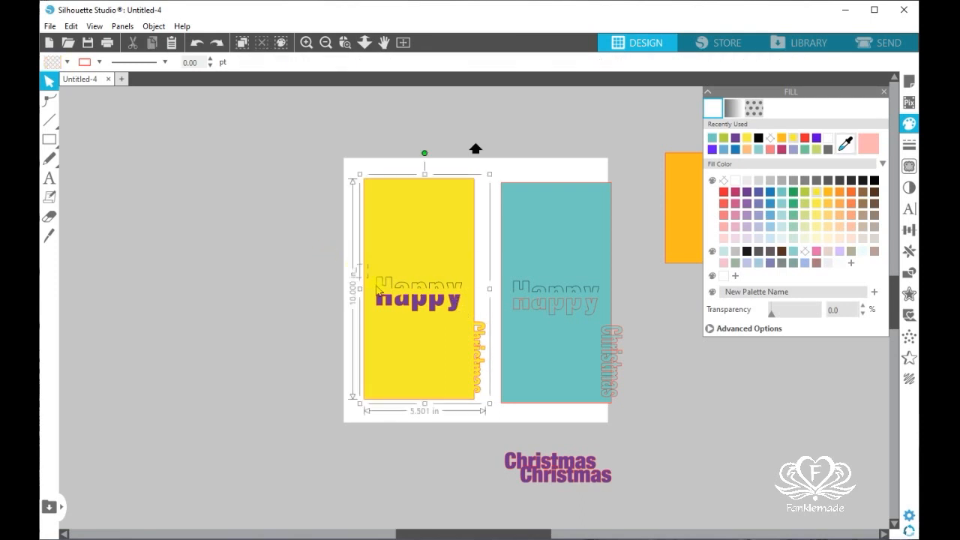
right_click(455, 306)
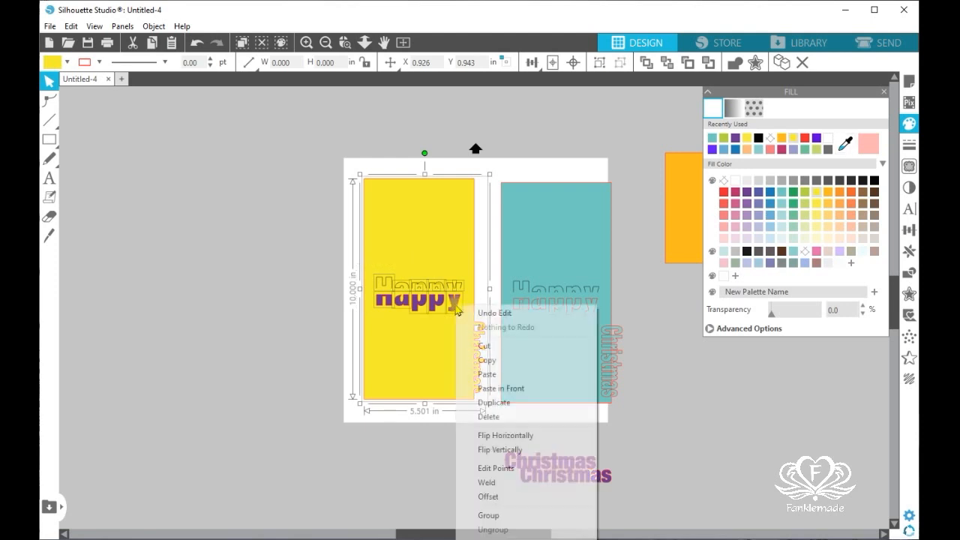
left_click(562, 538)
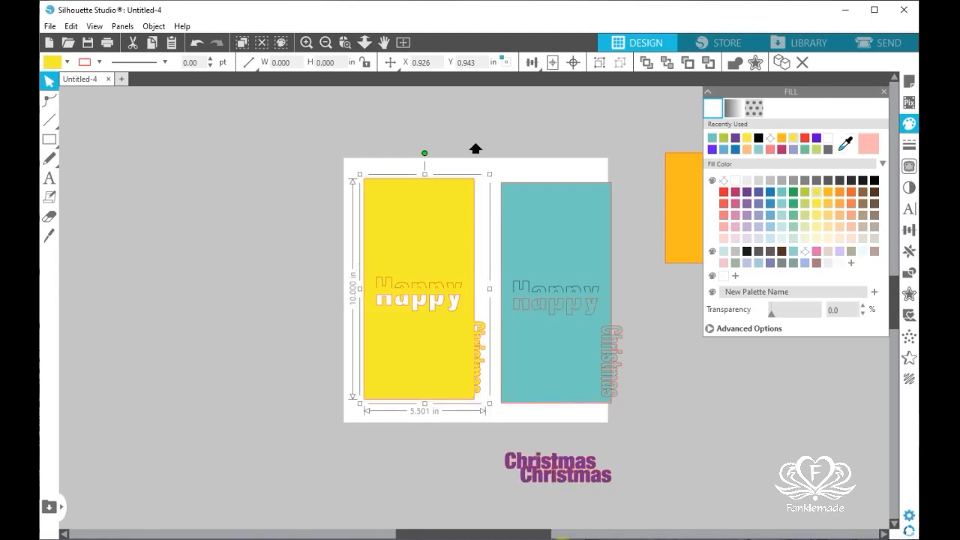
left_click(472, 483)
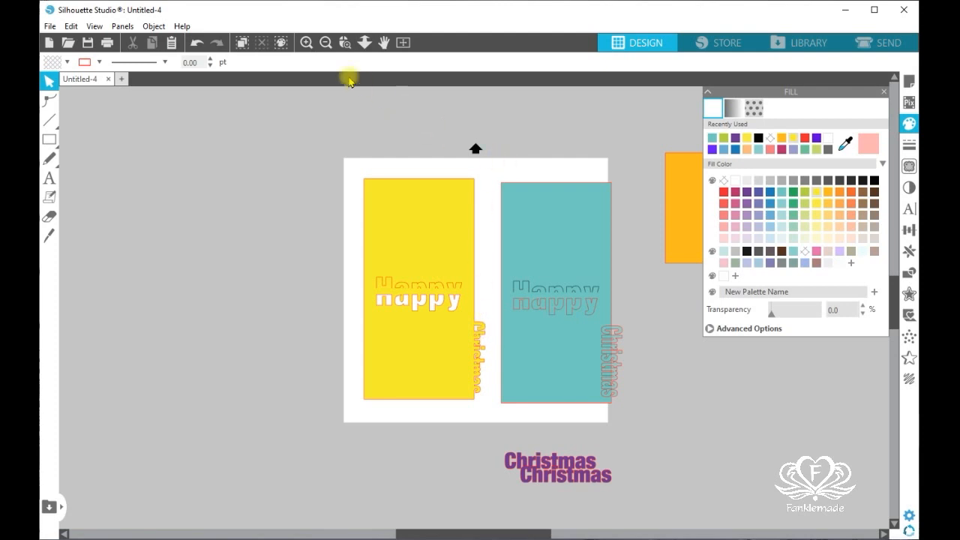
Shift the combined yellow card slightly left on the page, and delete the small stray yellow dot beside "Christmas".
mouse_move(413, 214)
left_mouse_down()
mouse_move(402, 200)
mouse_move(405, 213)
left_mouse_up()
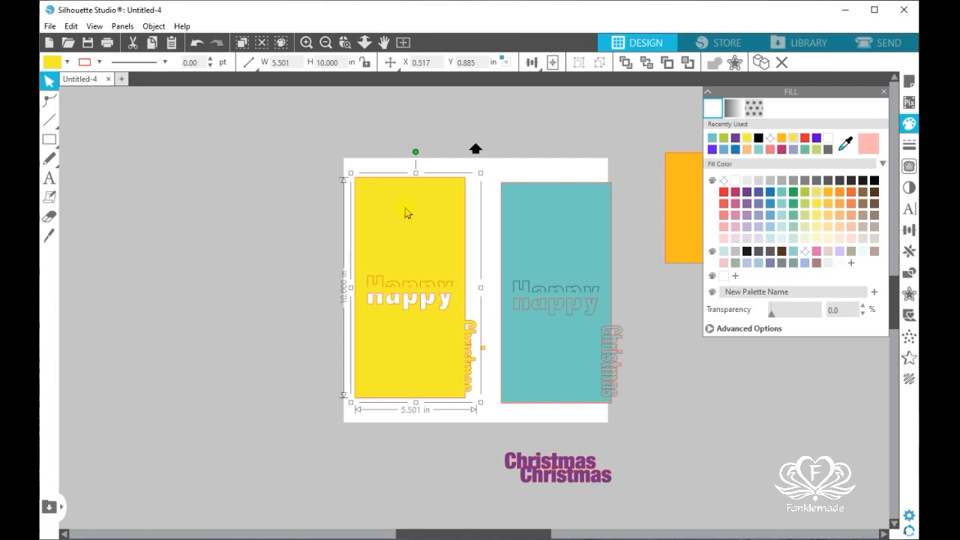
left_click(343, 42)
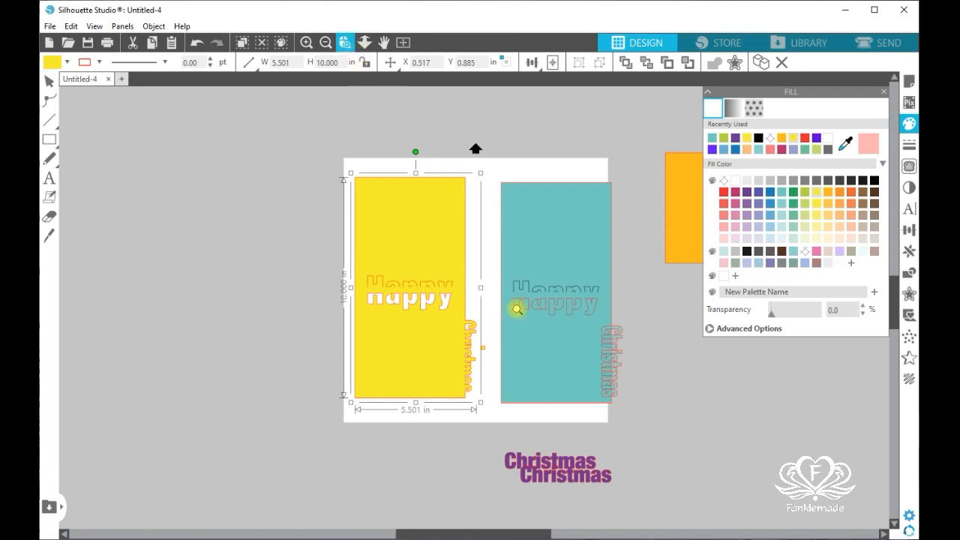
left_click(487, 352)
left_click(459, 290)
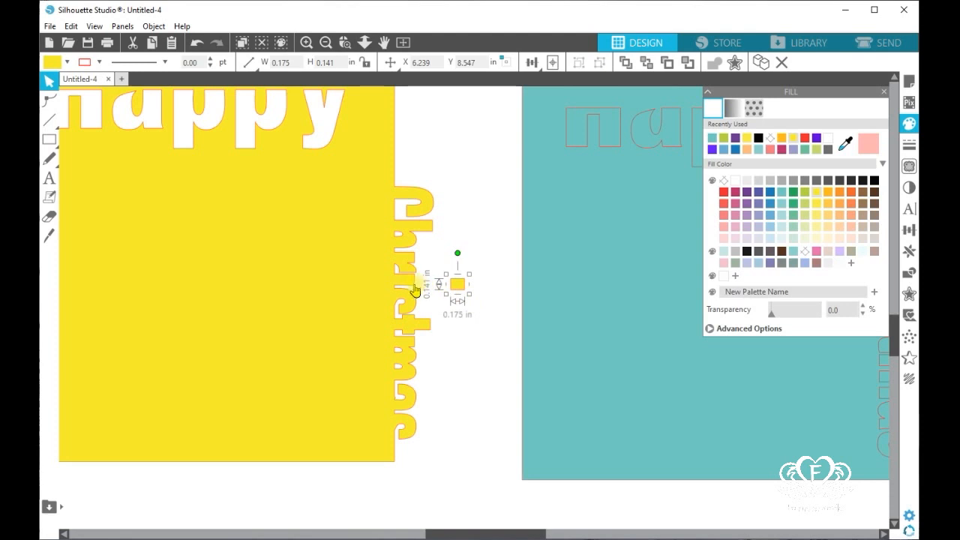
left_click_drag(457, 292, 455, 290)
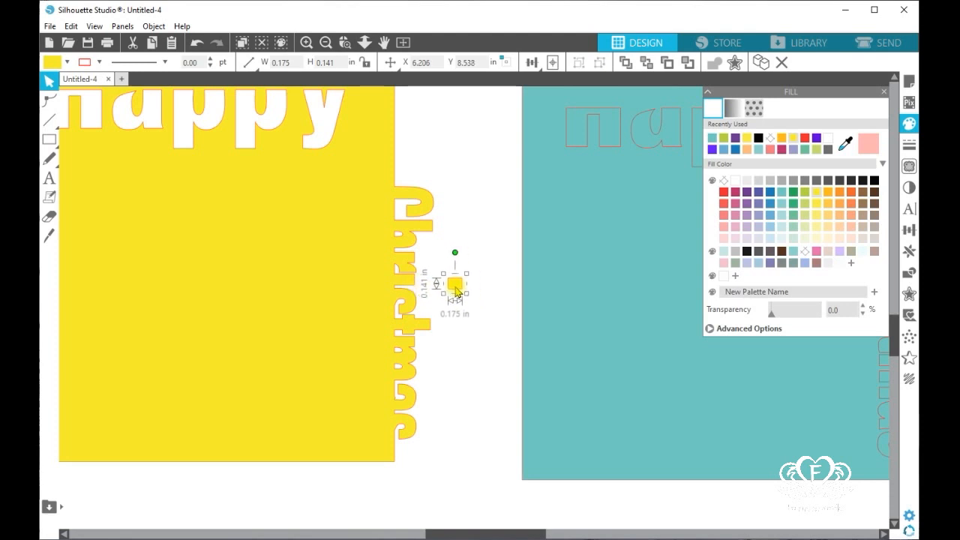
key("Delete")
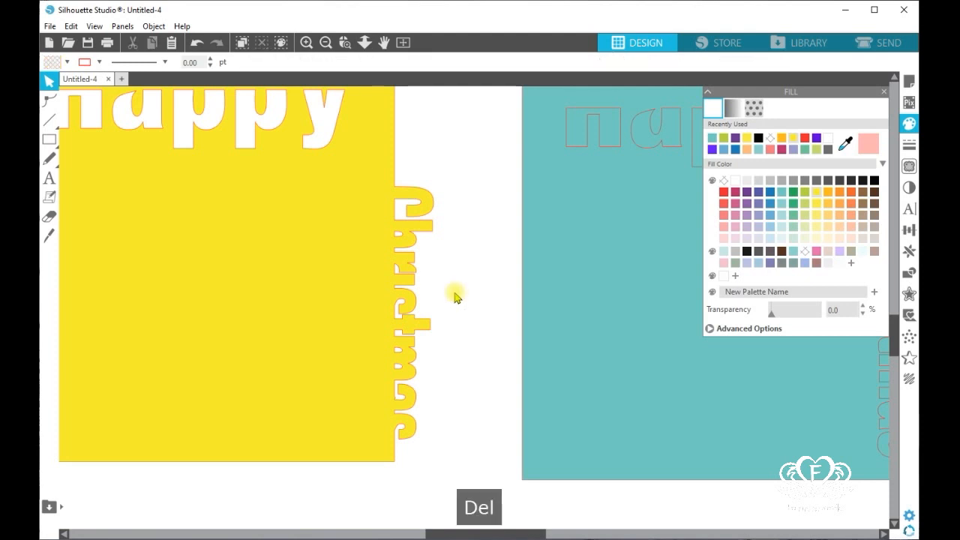
Reposition the yellow card within the page, leaving a margin along the page's left edge.
left_click_drag(359, 196, 380, 212)
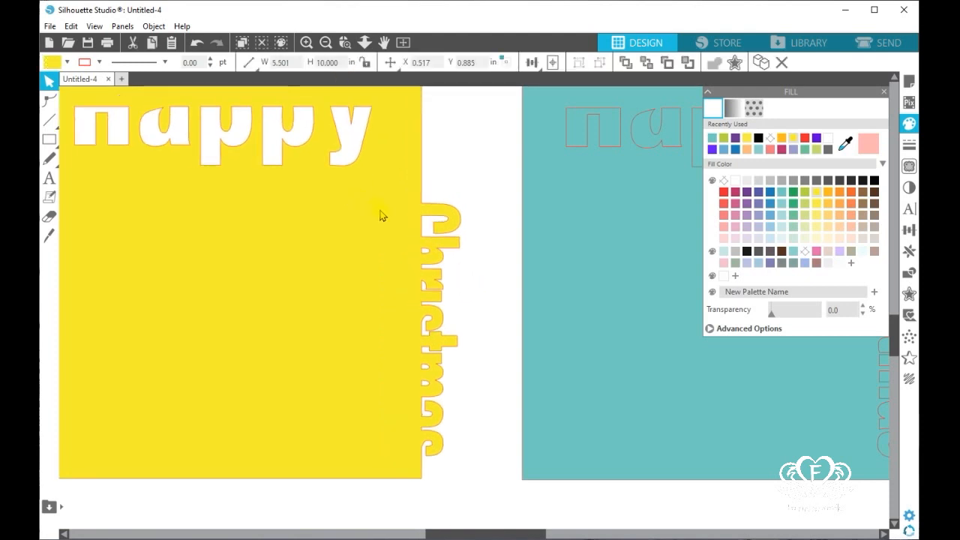
left_click(325, 42)
mouse_move(390, 169)
left_mouse_down()
mouse_move(392, 149)
mouse_move(396, 159)
left_mouse_up()
left_click(557, 173)
left_click_drag(564, 173, 552, 170)
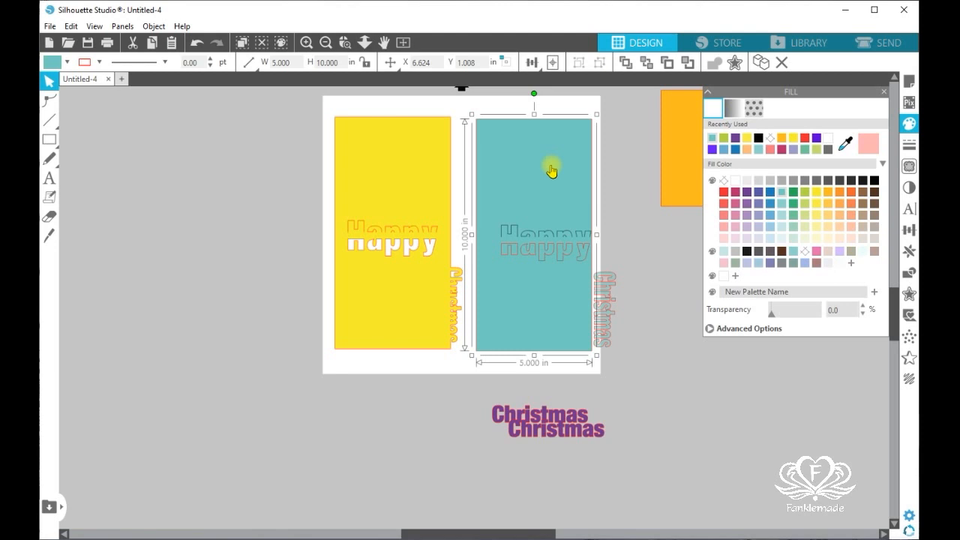
key("ctrl+z")
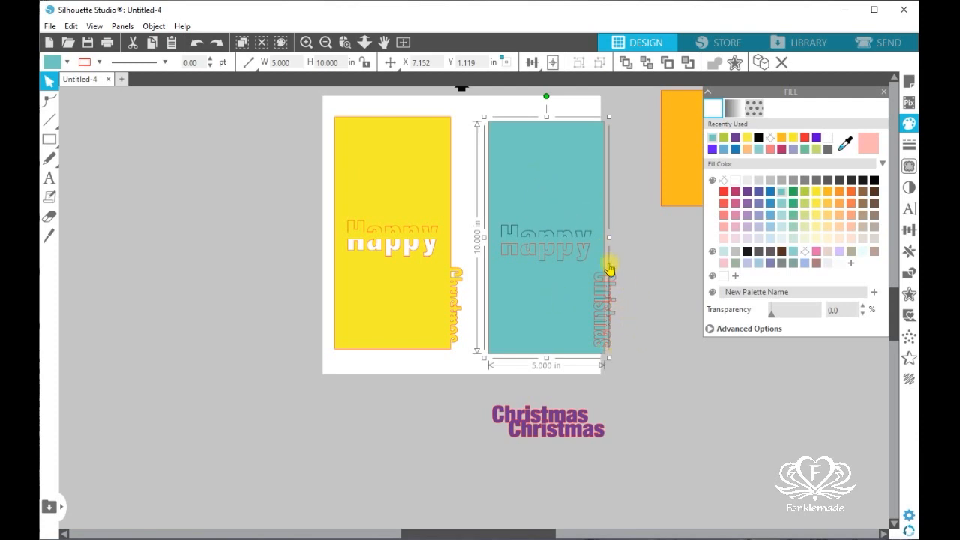
left_click(628, 357)
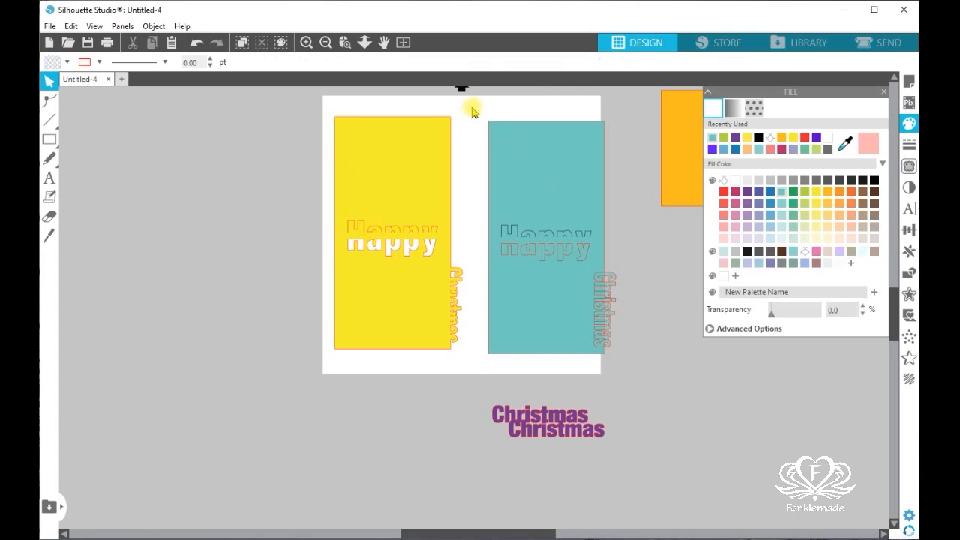
Place a copy of the teal rectangle and its lettering off the page, and move the original set fully onto the page.
left_click_drag(473, 114, 629, 367)
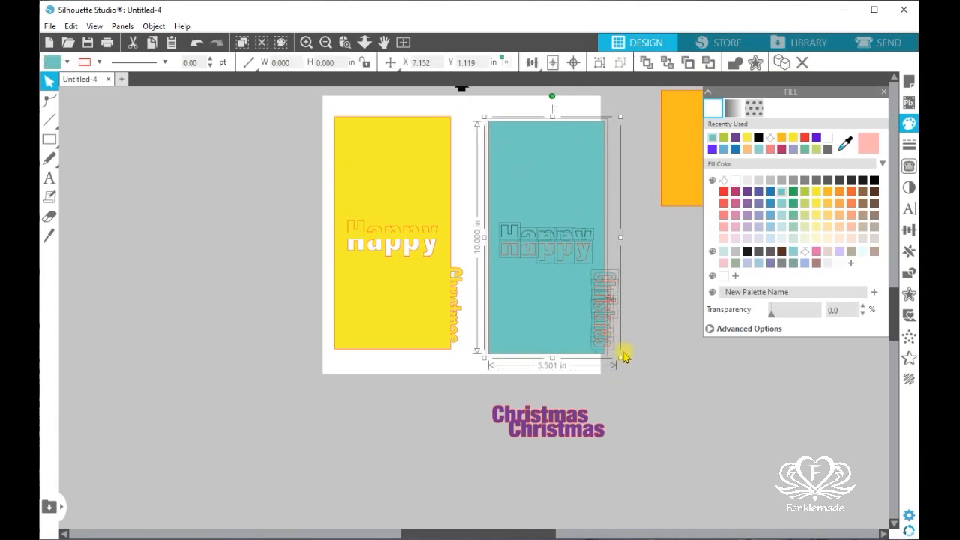
right_click(553, 309)
left_click(598, 358)
right_click(558, 313)
left_click(608, 377)
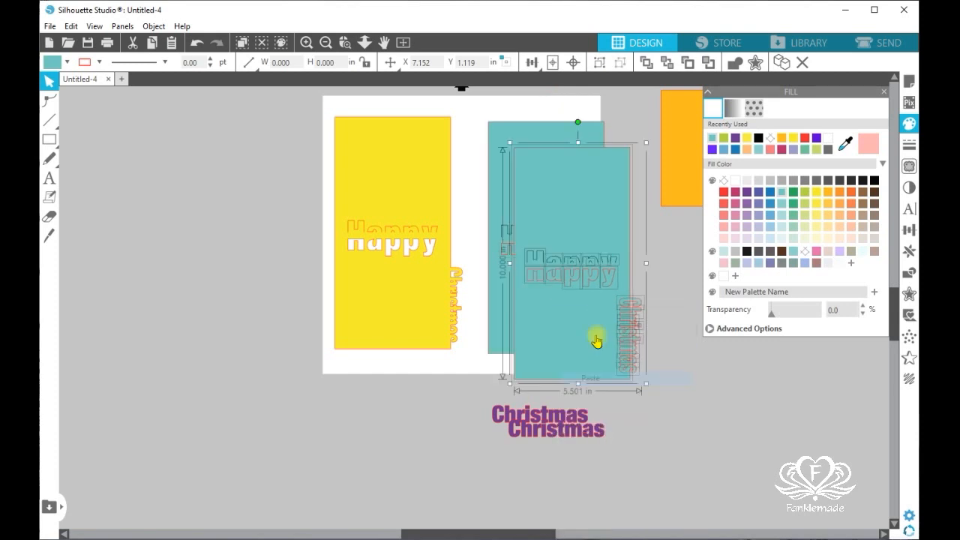
left_click_drag(555, 190, 689, 396)
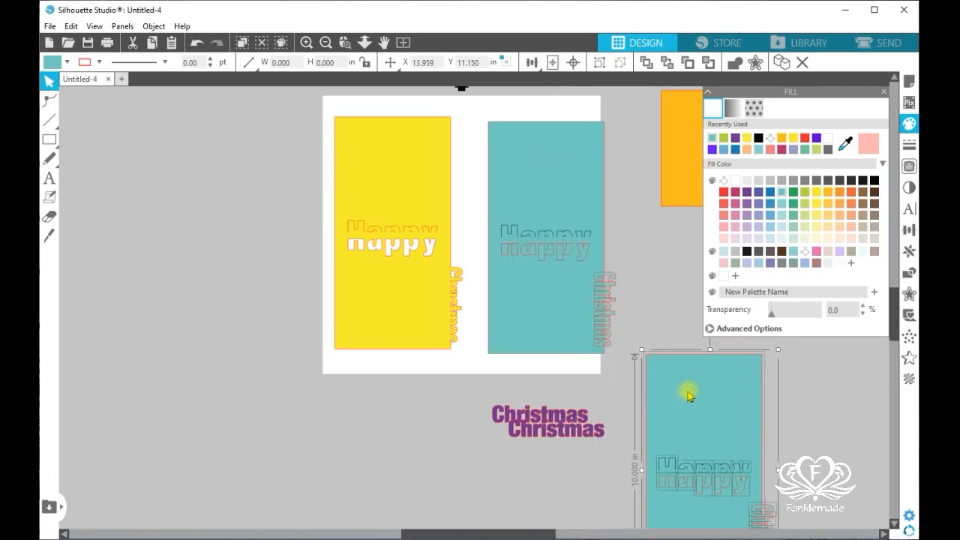
left_click_drag(477, 105, 625, 360)
left_click_drag(568, 349, 550, 346)
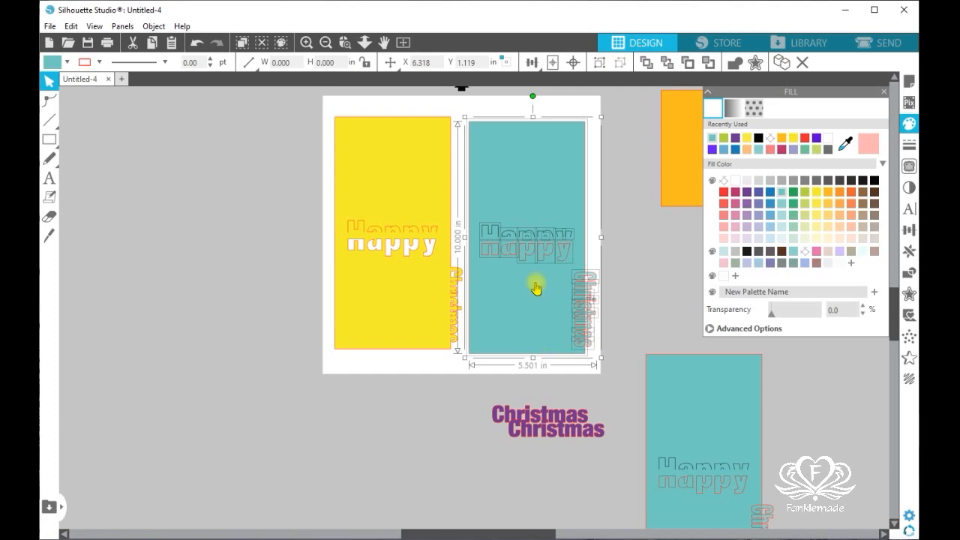
Delete all the "Happy" lettering from the teal rectangle on the page, keeping the rectangle and the vertical "Christmas" letters.
left_click(306, 42)
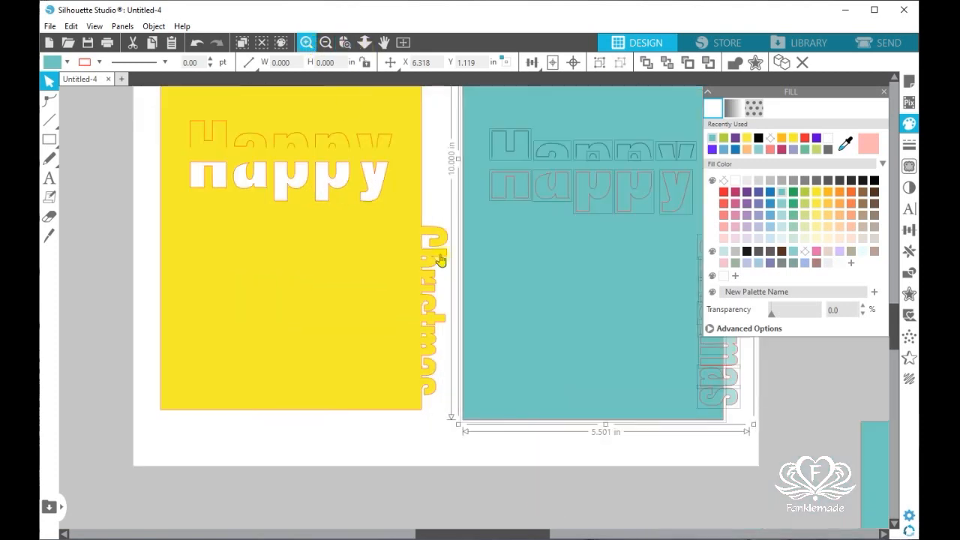
left_click_drag(478, 533, 508, 522)
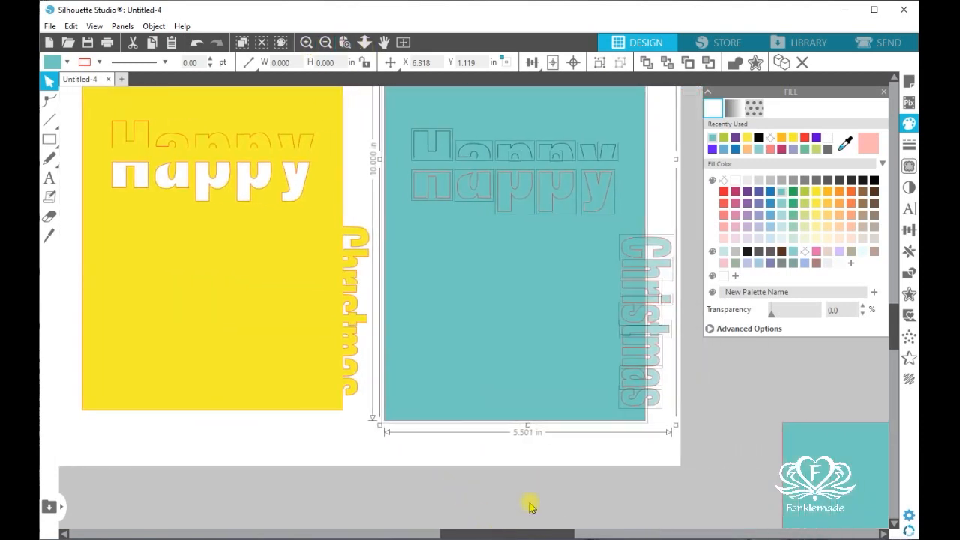
left_click_drag(891, 332, 891, 318)
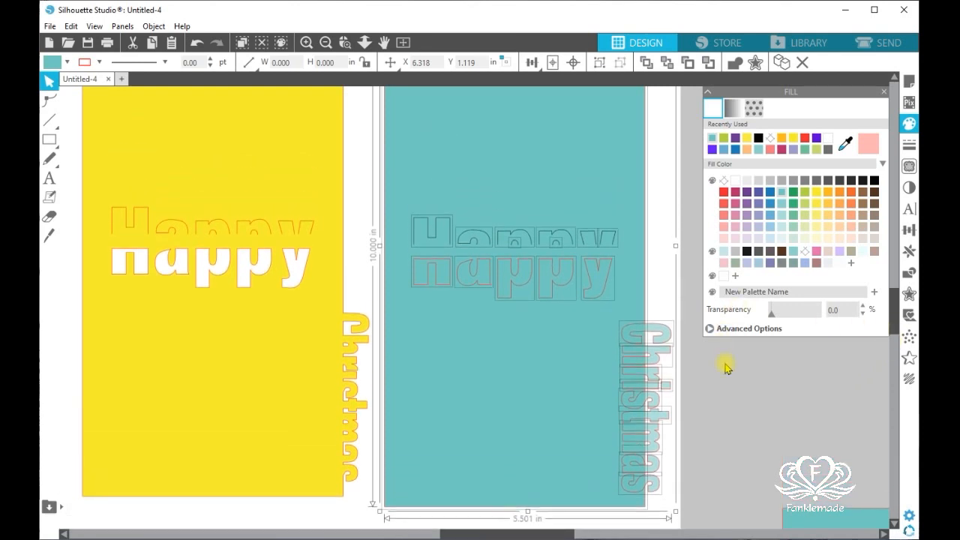
left_click(706, 373)
left_click_drag(370, 204, 623, 302)
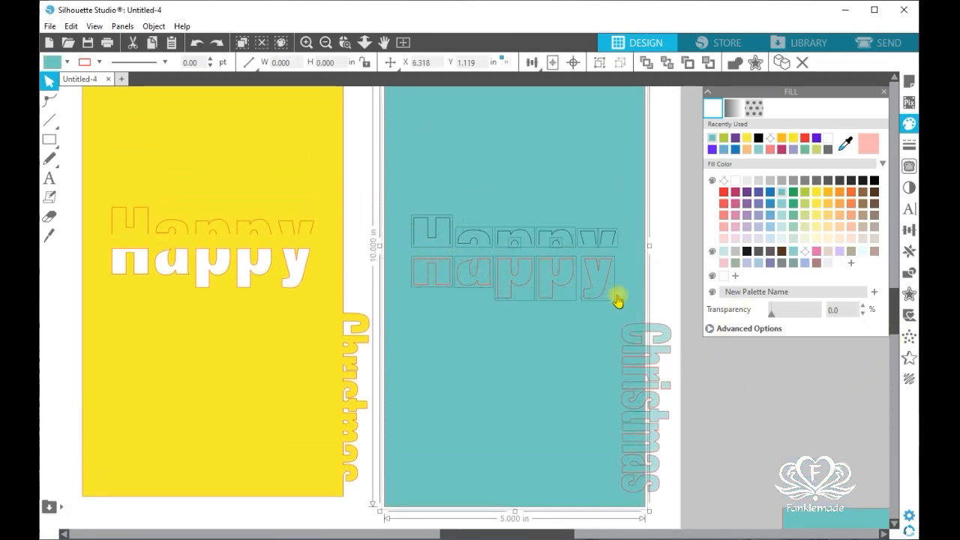
left_click(568, 319, "shift")
key("Delete")
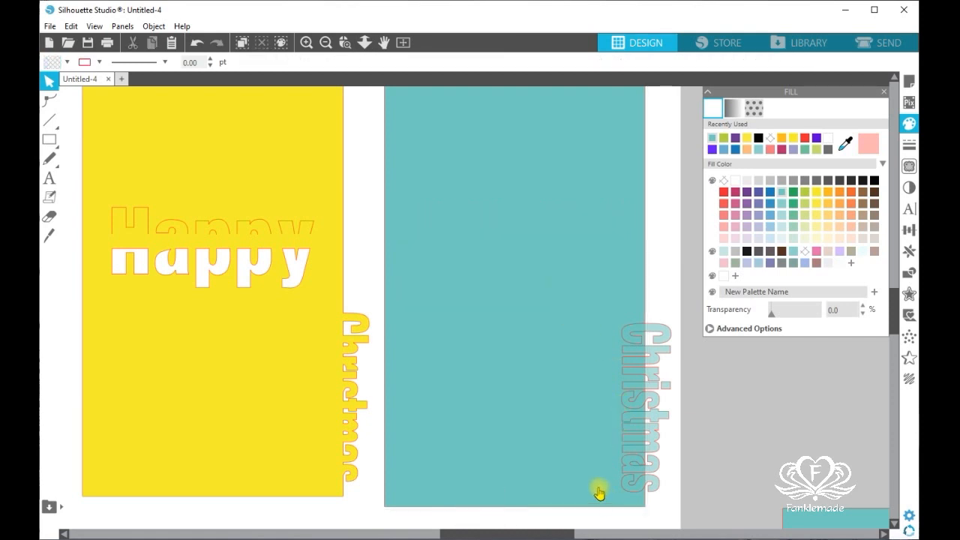
Slice the vertical "Christmas" letters along the teal rectangle's right edge with the Knife tool set to Solid and Straight.
left_click_drag(518, 535, 537, 525)
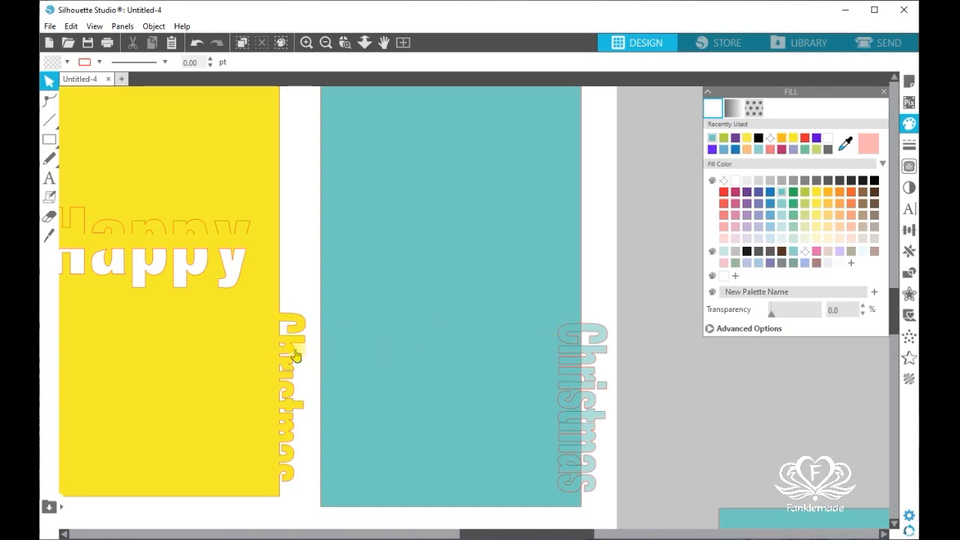
left_click_drag(491, 533, 514, 534)
scroll(496, 199, "up", 2)
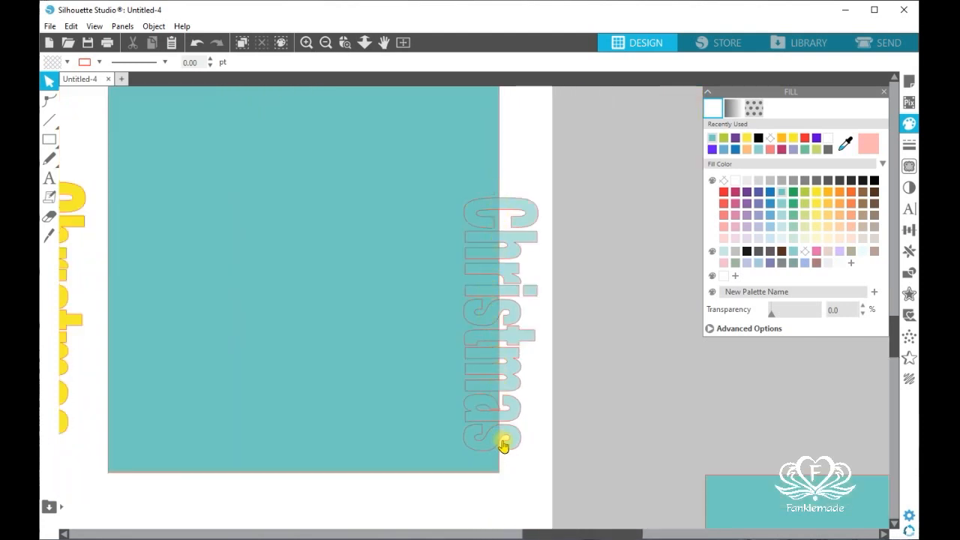
left_click_drag(544, 458, 488, 360)
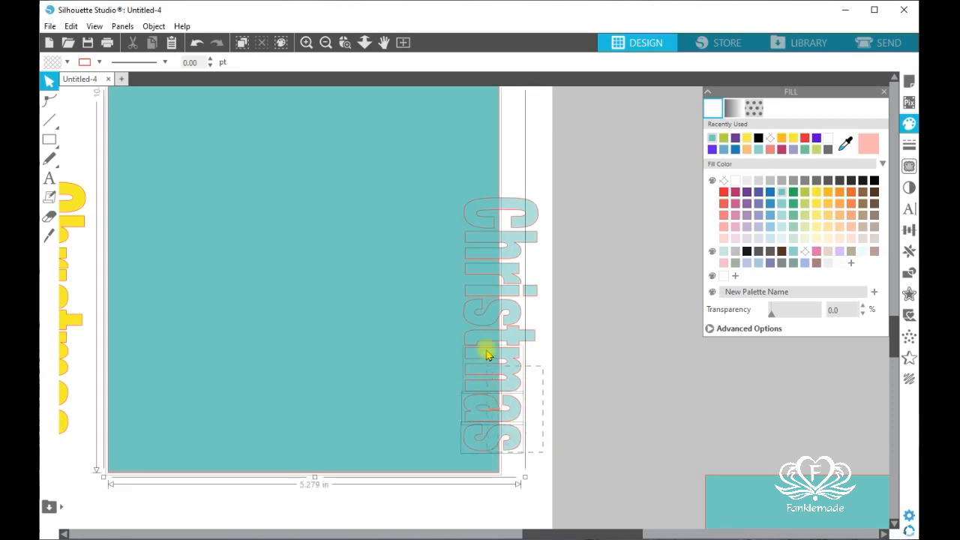
left_click_drag(481, 209, 480, 209)
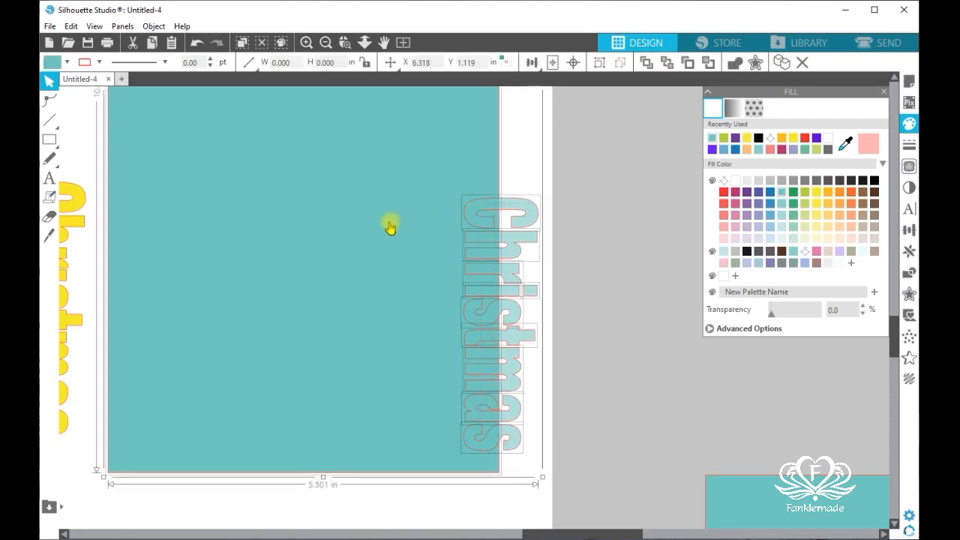
left_click(367, 209, "shift")
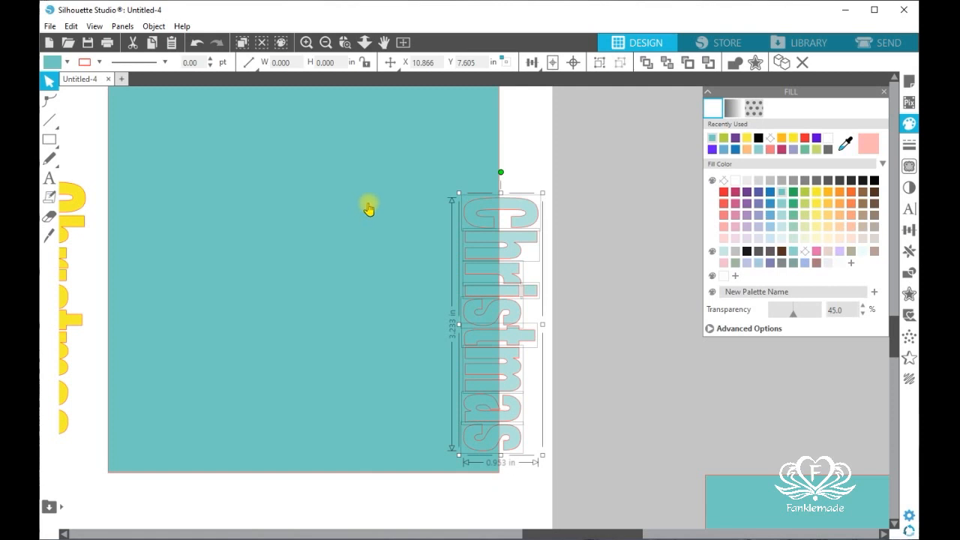
left_click(48, 237)
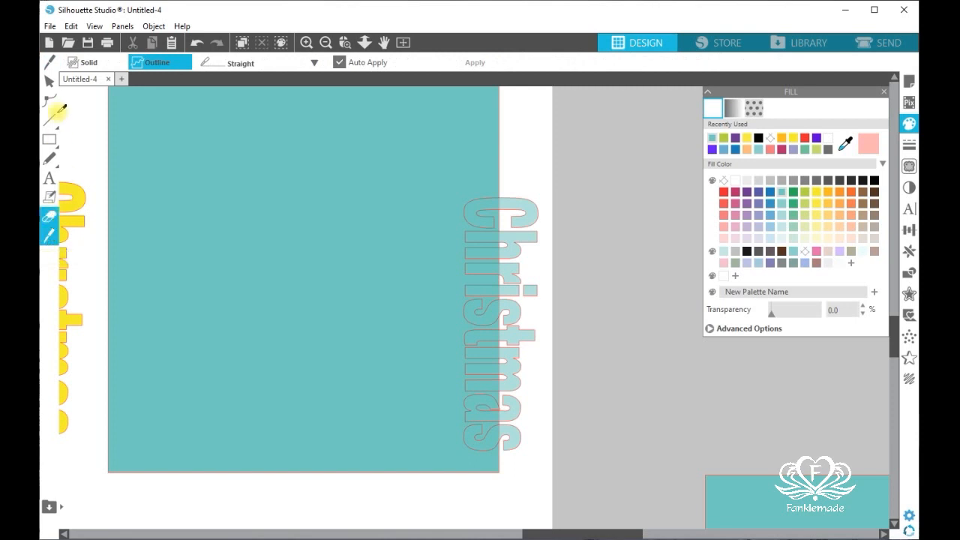
left_click(87, 65)
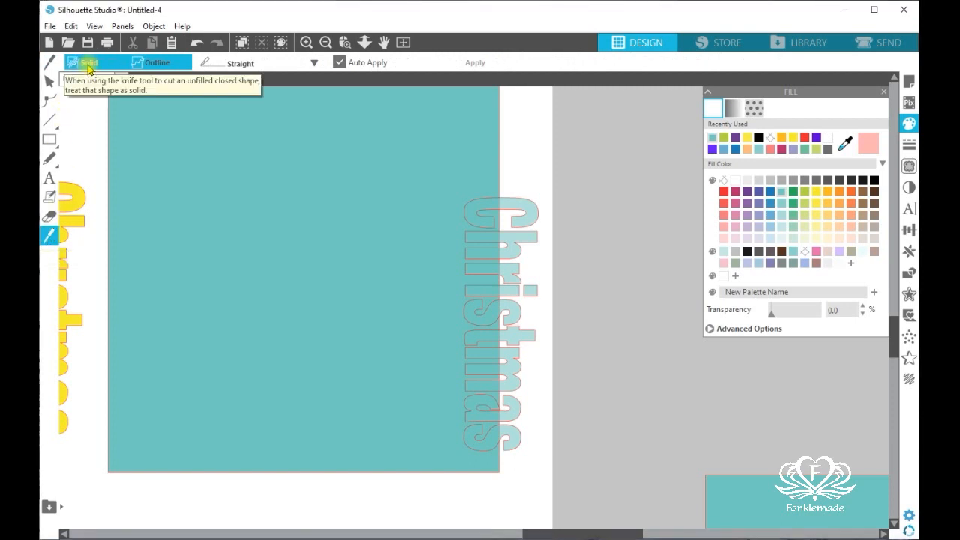
left_click(87, 67)
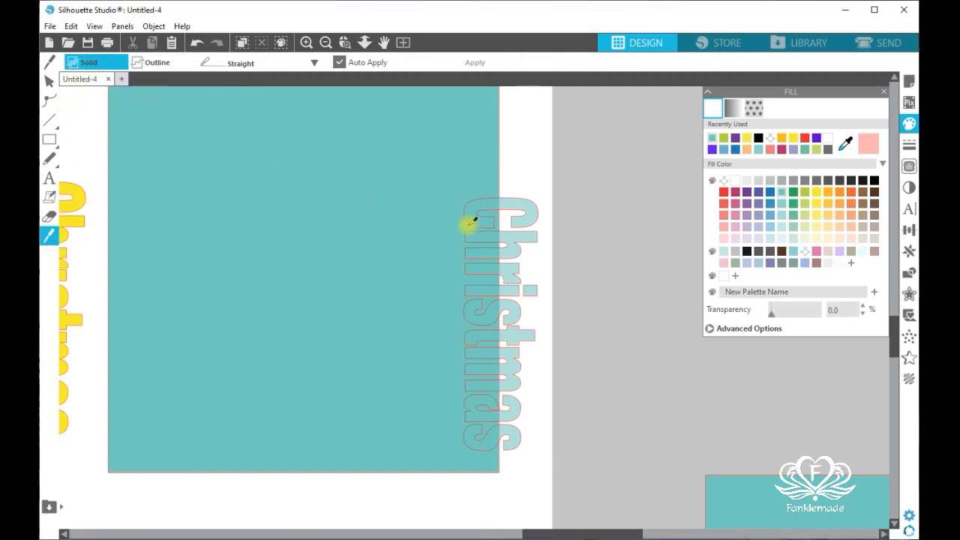
left_click(305, 42)
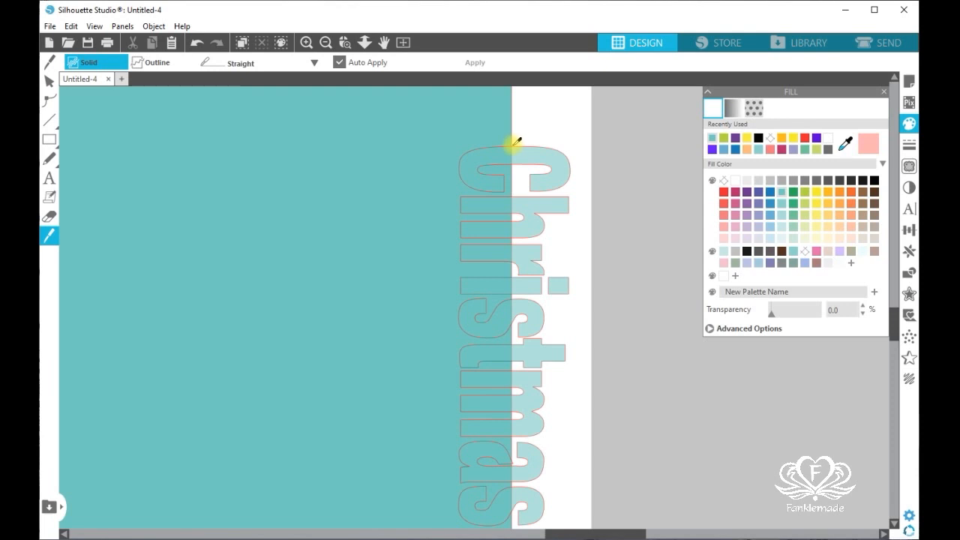
left_click_drag(515, 145, 519, 476)
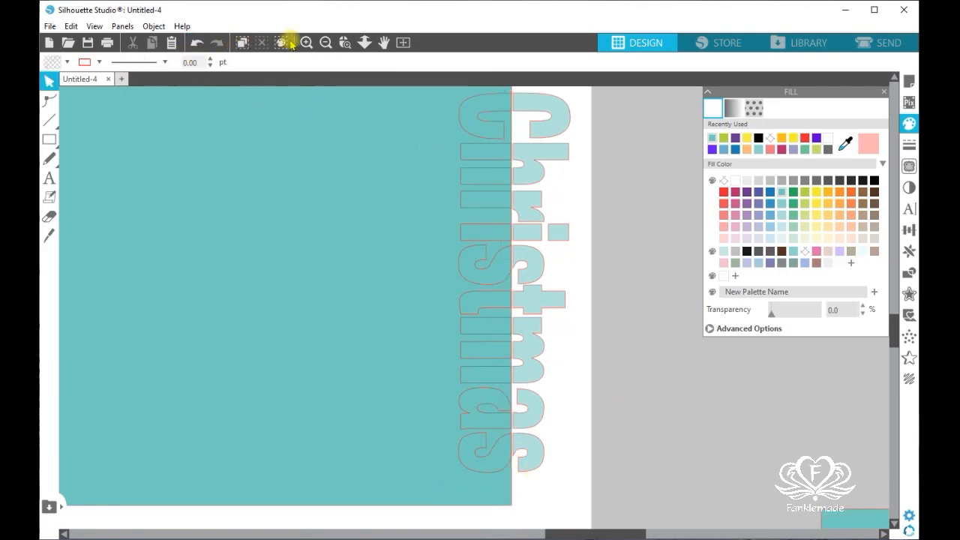
Delete the outer halves of the sliced "Christmas" letters that extend beyond the teal rectangle's right edge.
left_click(325, 42)
left_click(325, 42)
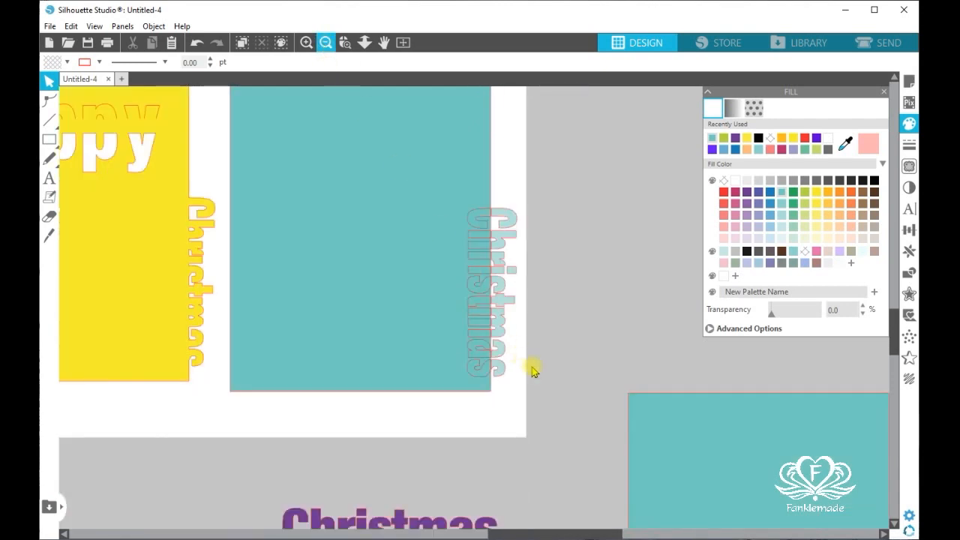
left_click_drag(536, 389, 594, 230)
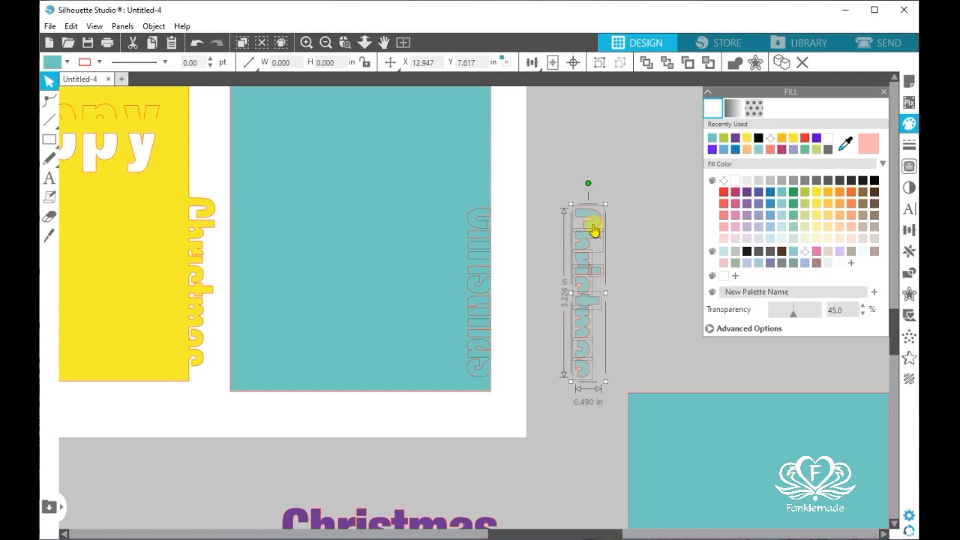
key("Delete")
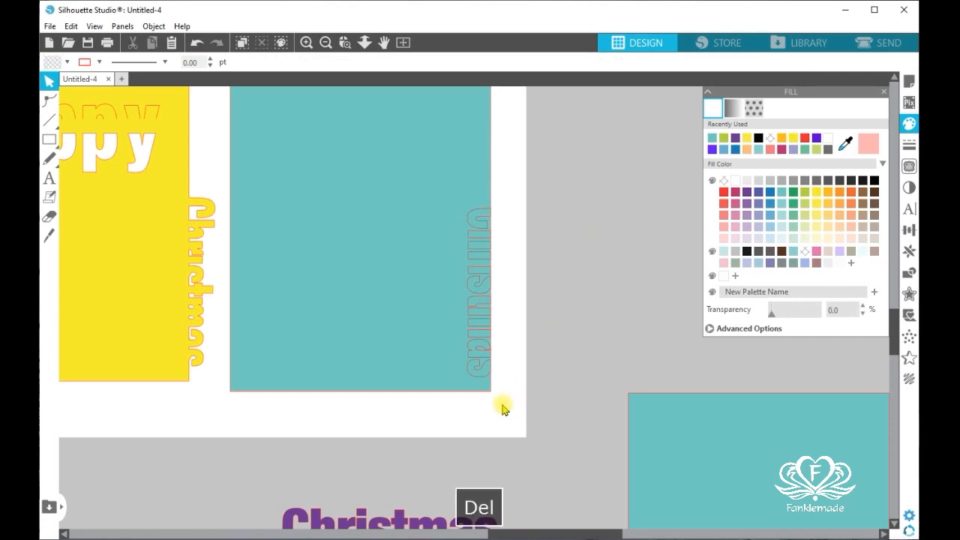
Group the inner halves of the "Christmas" letters together, and group that set with the teal rectangle.
left_click_drag(503, 408, 471, 201)
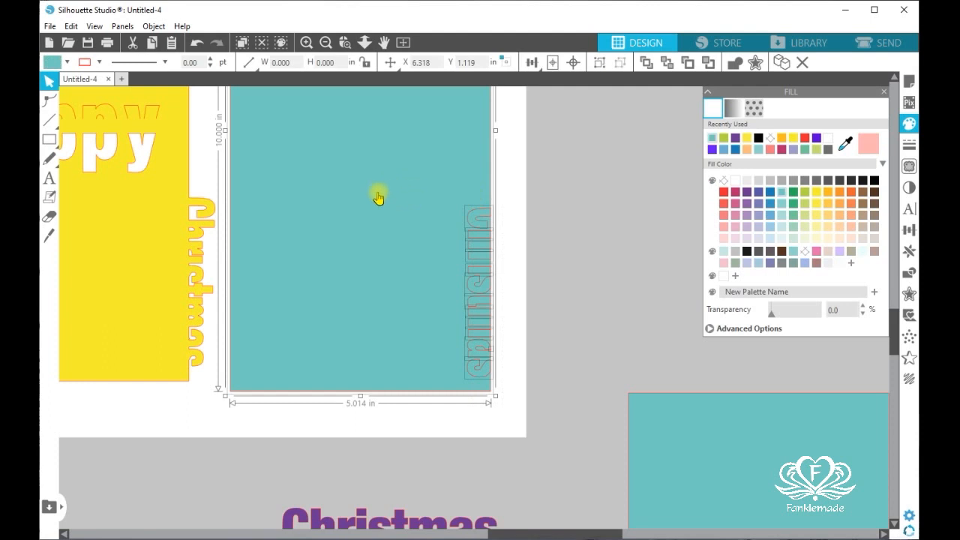
left_click(360, 195, "shift")
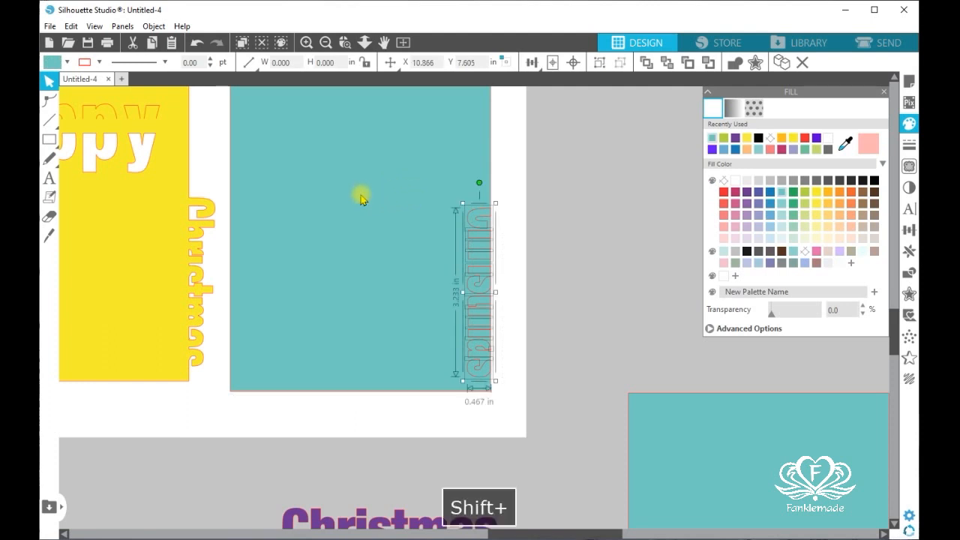
right_click(482, 228)
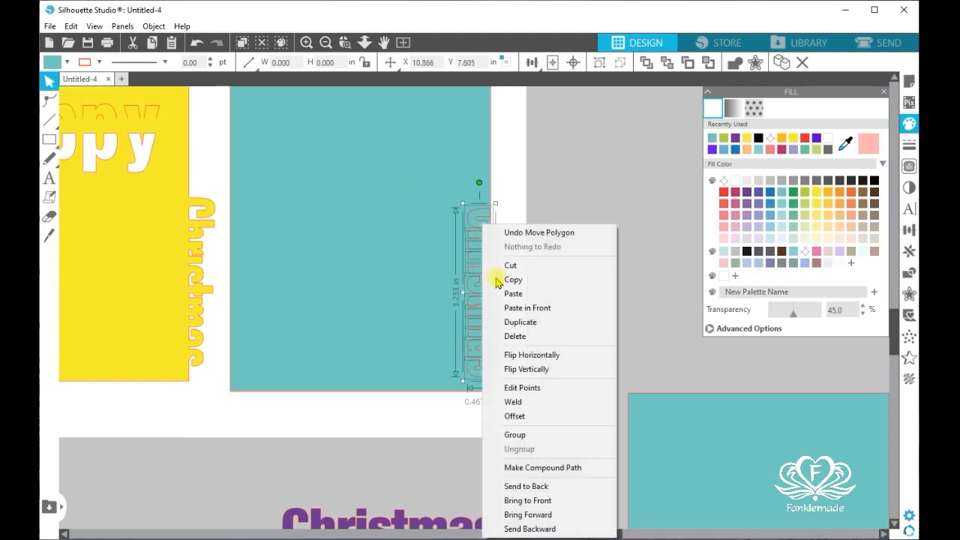
left_click(539, 436)
left_click(397, 343, "shift")
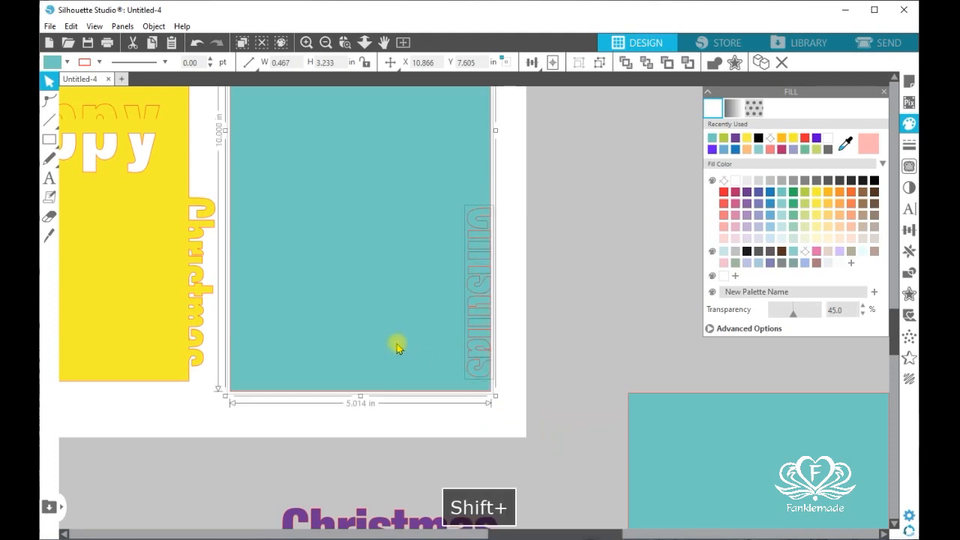
right_click(397, 347)
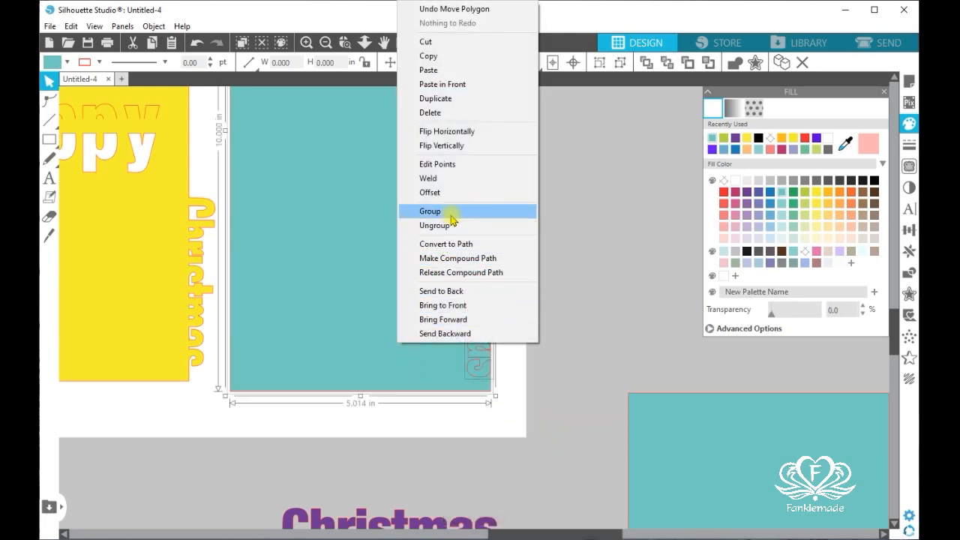
left_click(450, 213)
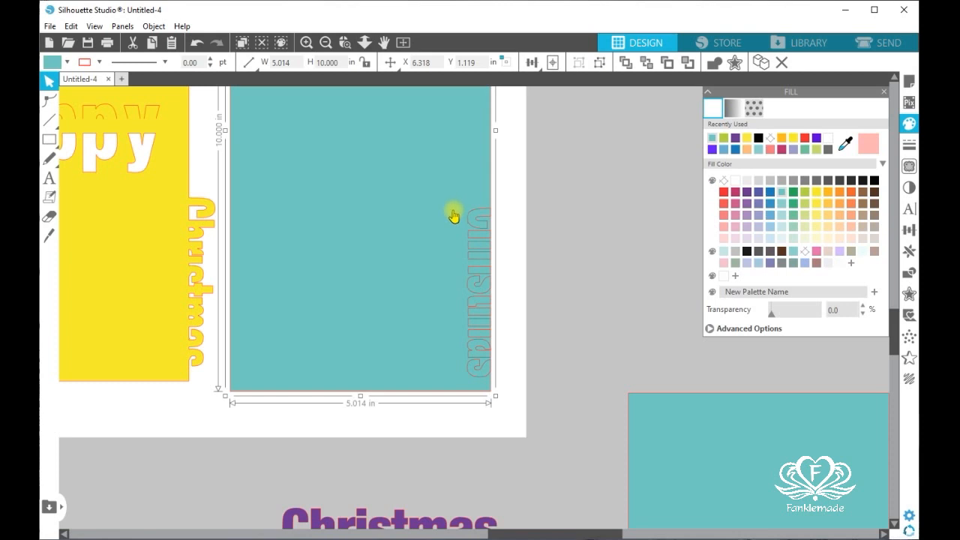
Align the teal group with the yellow card by their left and bottom edges so that it lies over the card.
left_click_drag(553, 531, 493, 529)
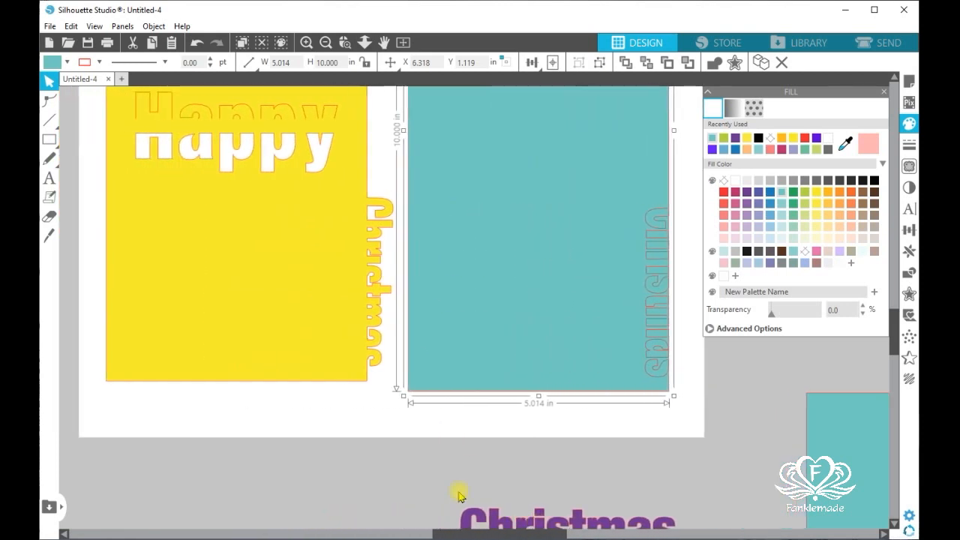
left_click(325, 42)
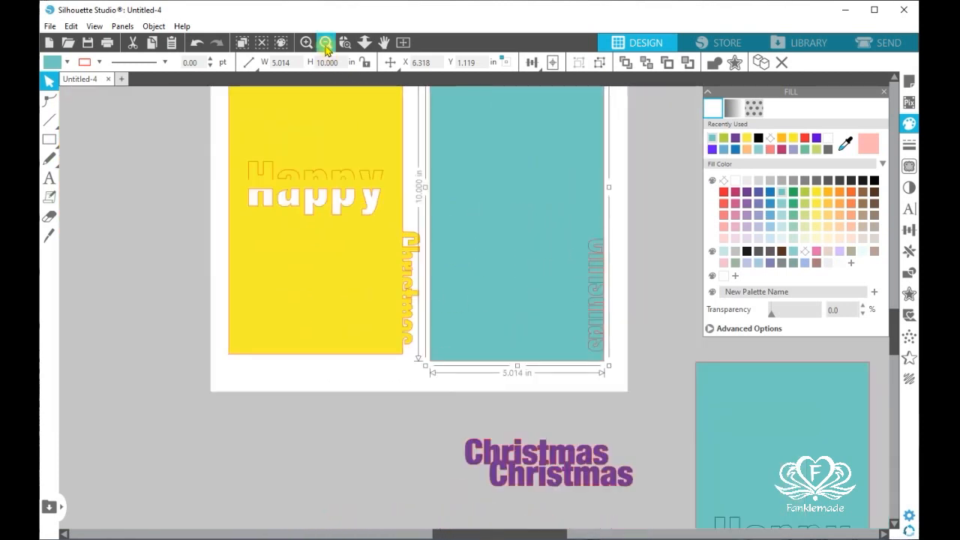
left_click(326, 42)
left_click(335, 159)
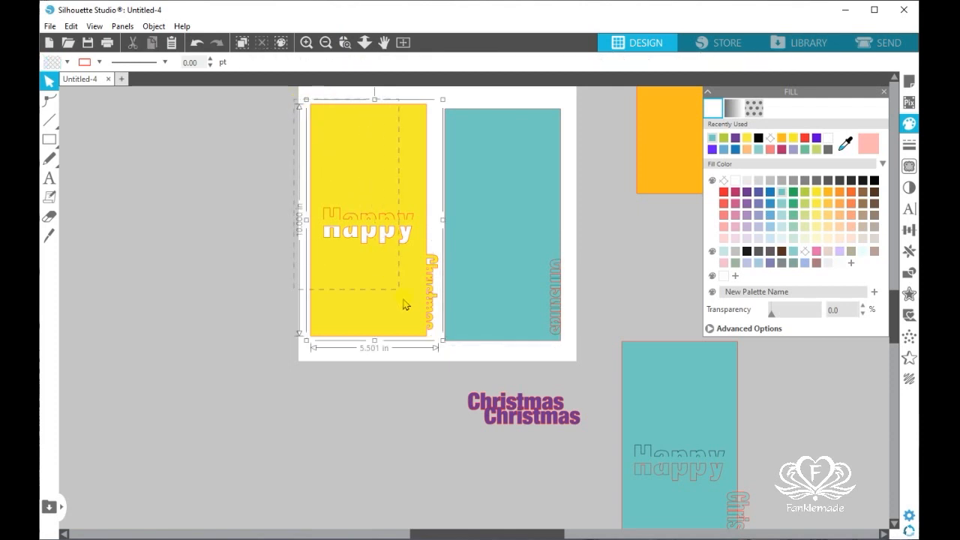
left_click_drag(428, 340, 438, 351)
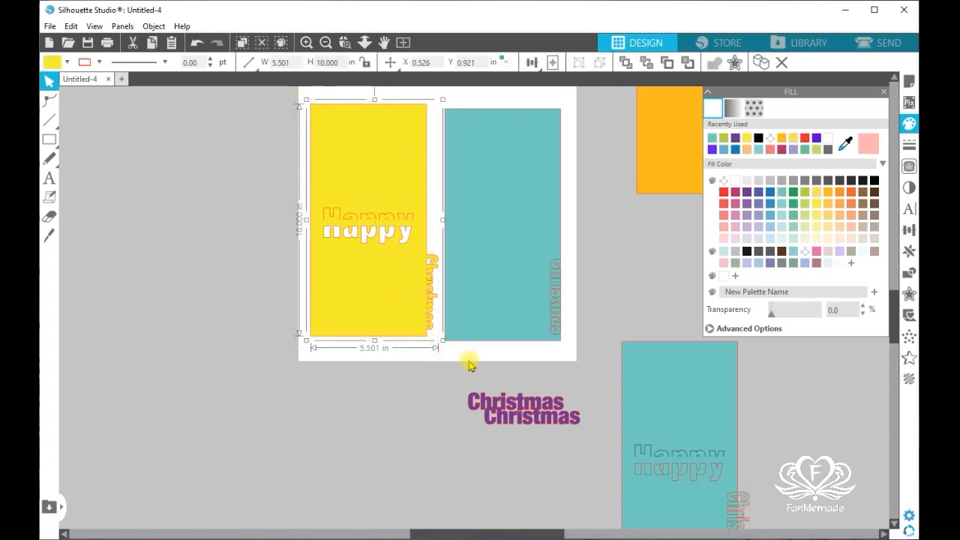
left_click(467, 364)
left_click(495, 271)
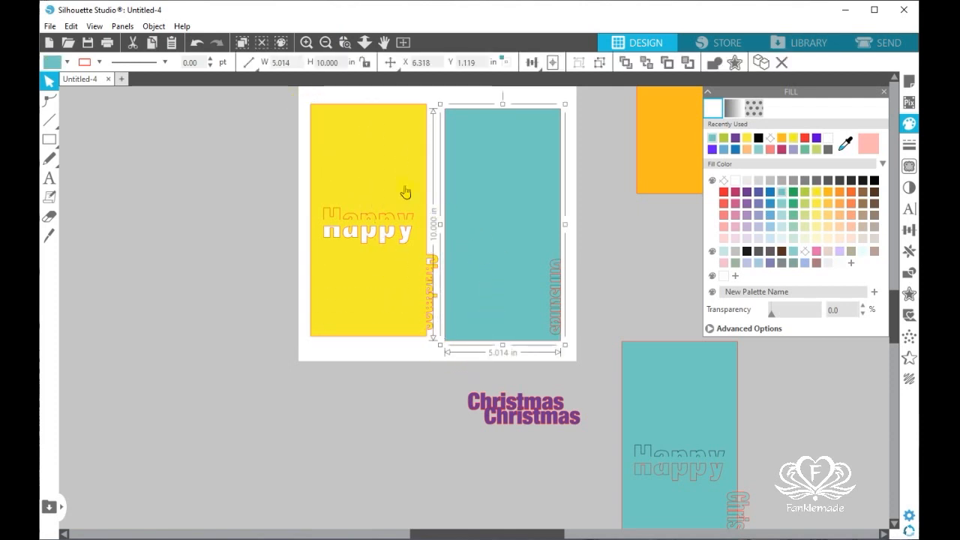
left_click(385, 170, "shift")
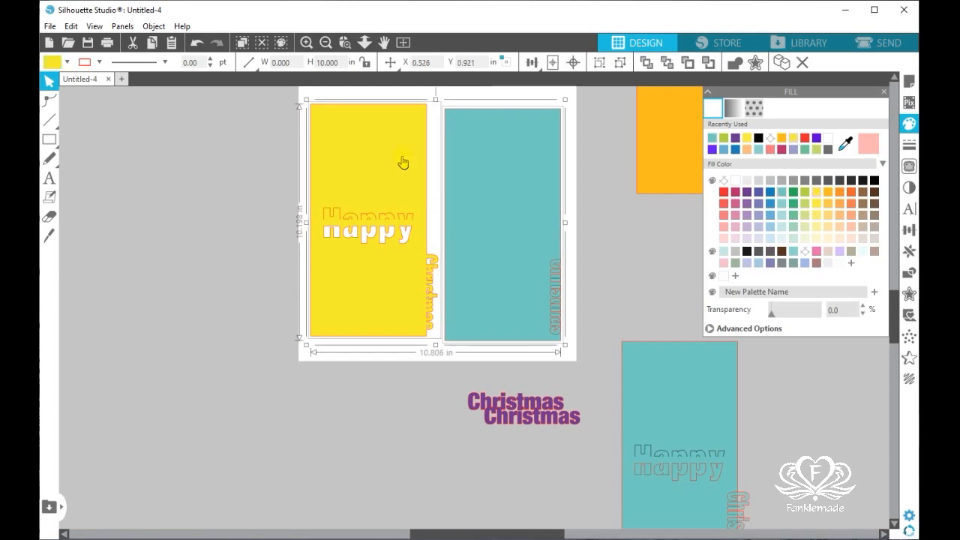
left_click(530, 64)
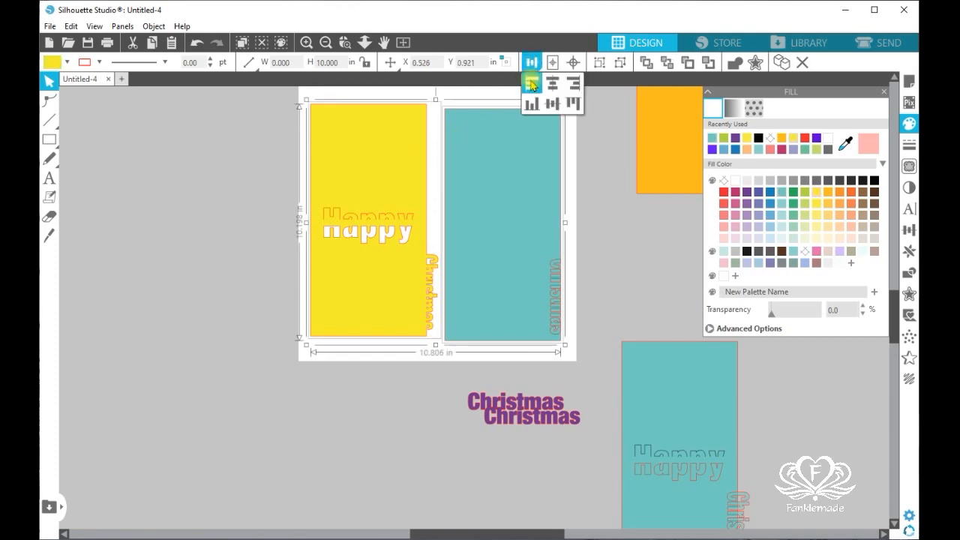
left_click(532, 84)
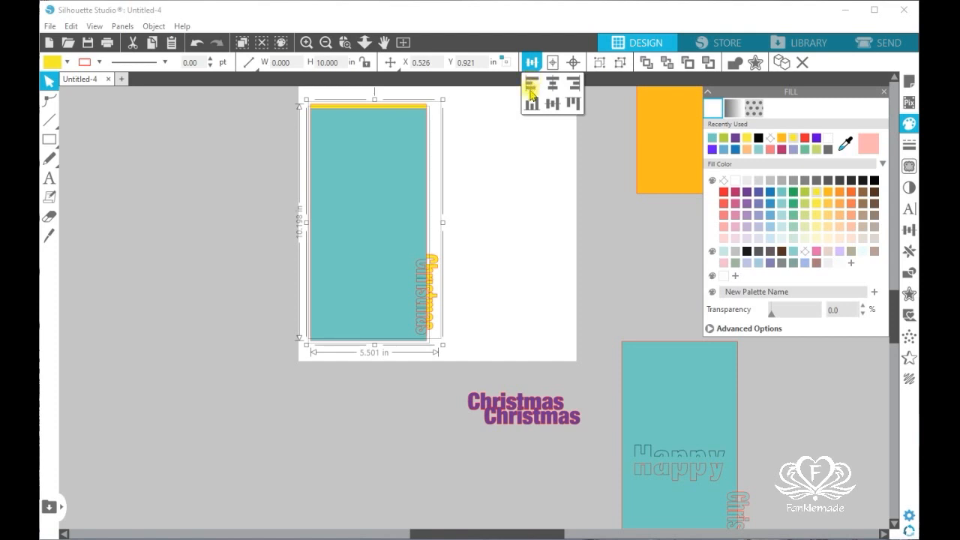
left_click(531, 107)
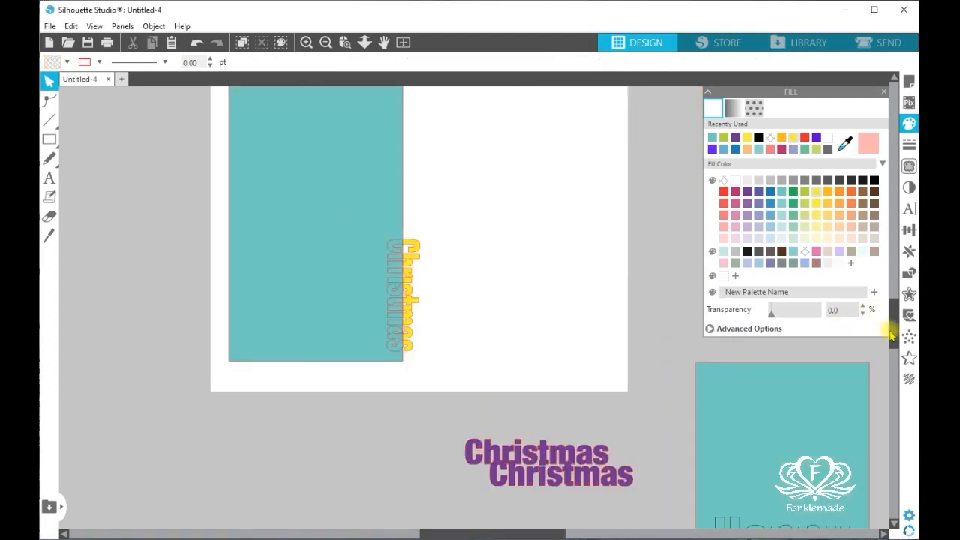
Ungroup the teal shapes and delete the teal rectangle, keeping the inner "Christmas" letter halves on the yellow card.
scroll(891, 337, "up", 1)
left_click(305, 42)
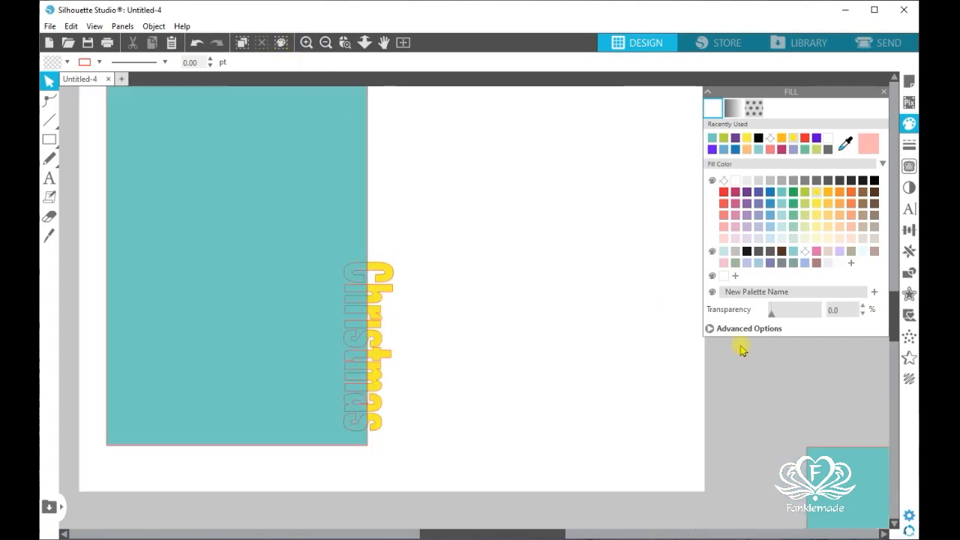
left_click_drag(510, 534, 472, 533)
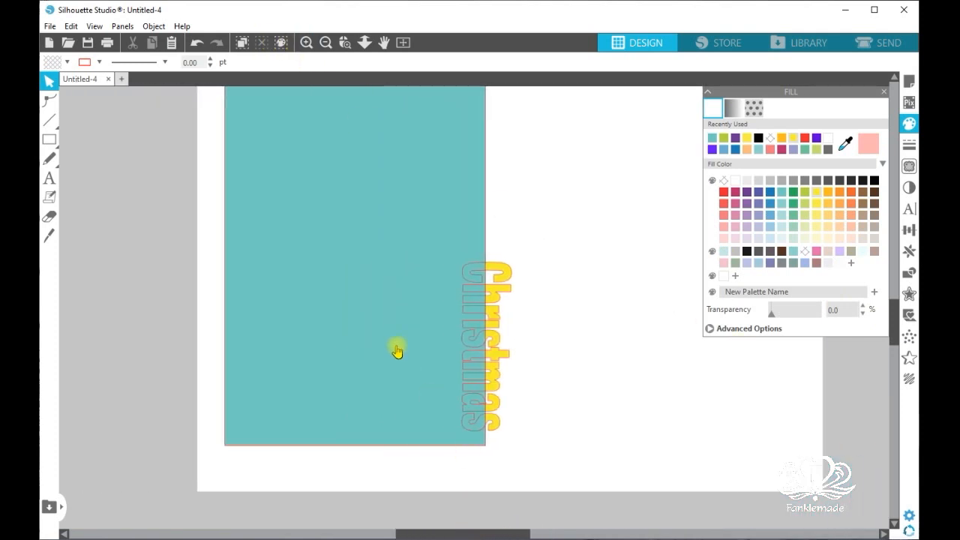
left_click(381, 298)
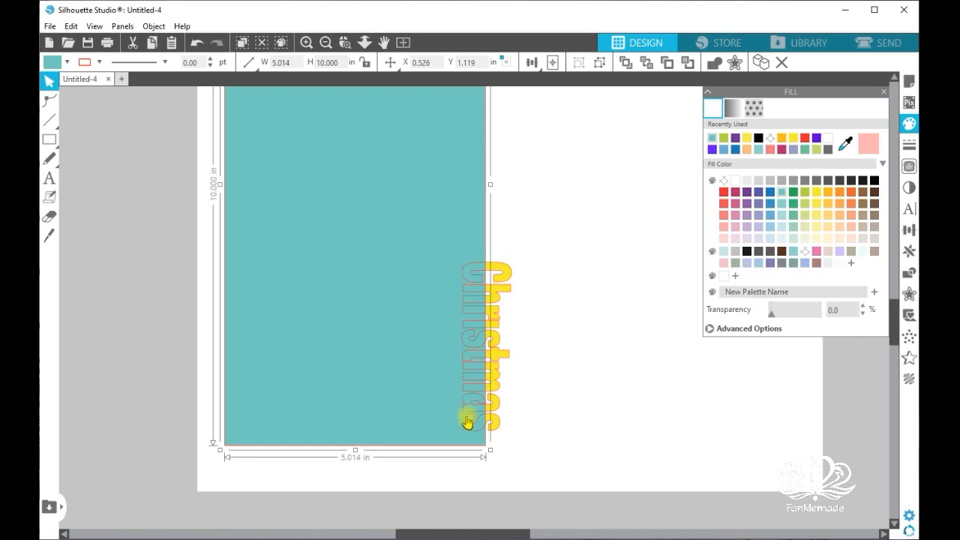
right_click(368, 314)
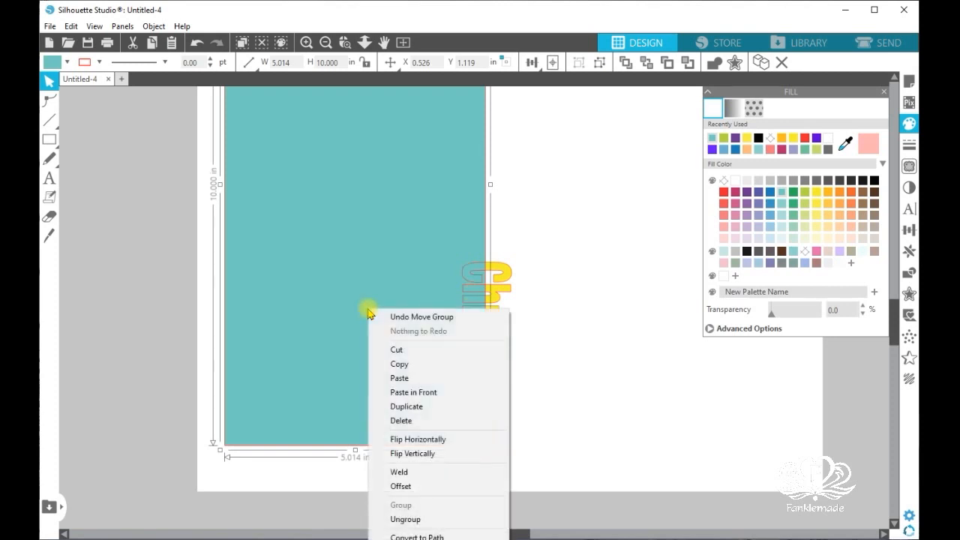
left_click(442, 519)
left_click(398, 322)
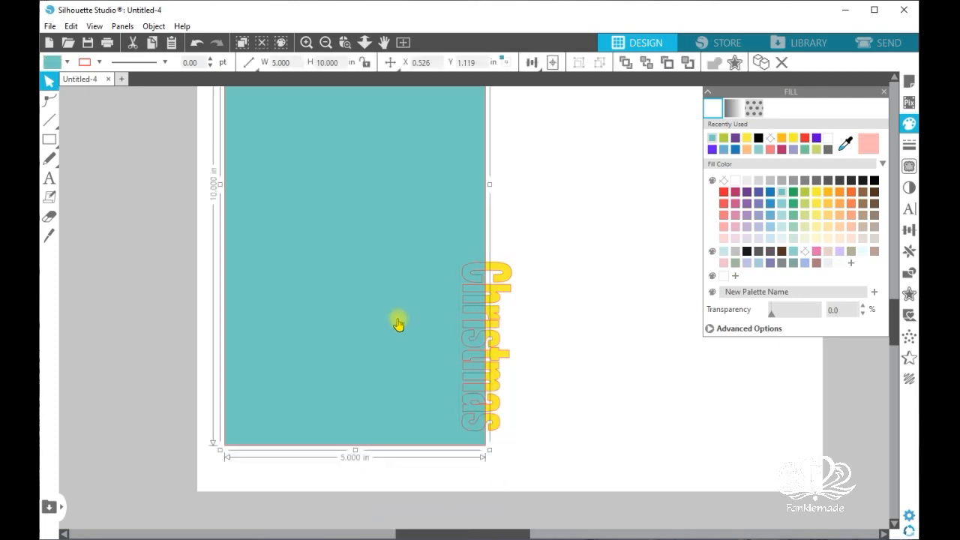
key("Delete")
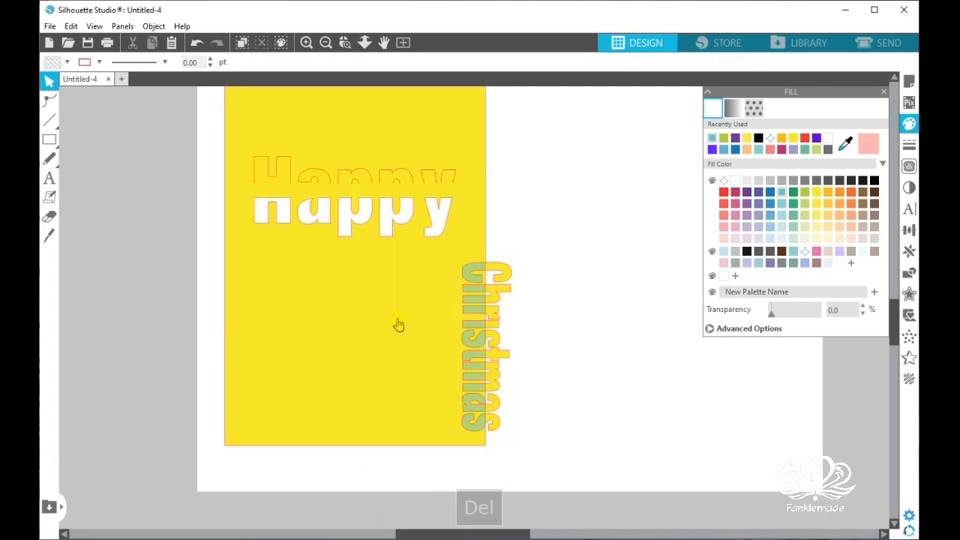
Set the X position of the inner "Christmas" letter halves to 4.944 in, shifting them inward from the card's edge.
left_click(477, 430)
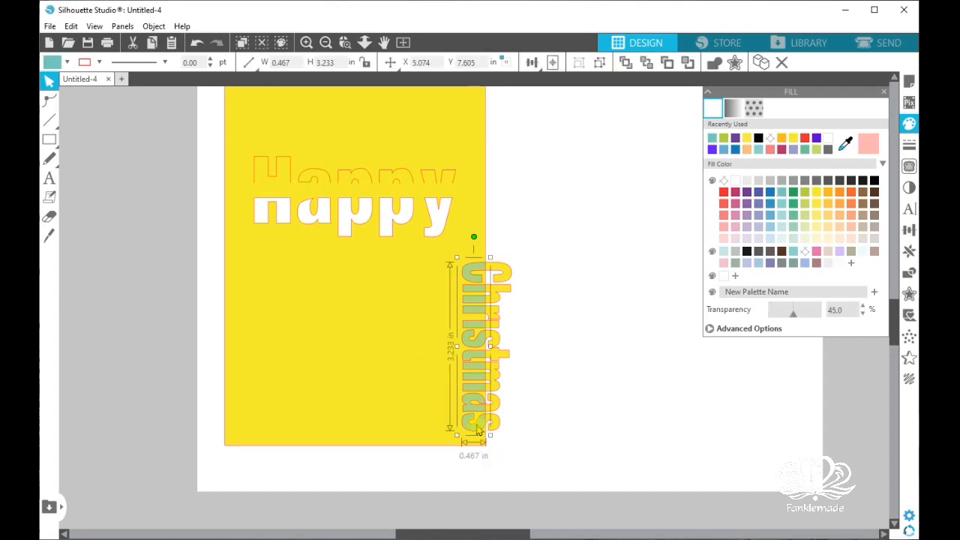
left_click(307, 42)
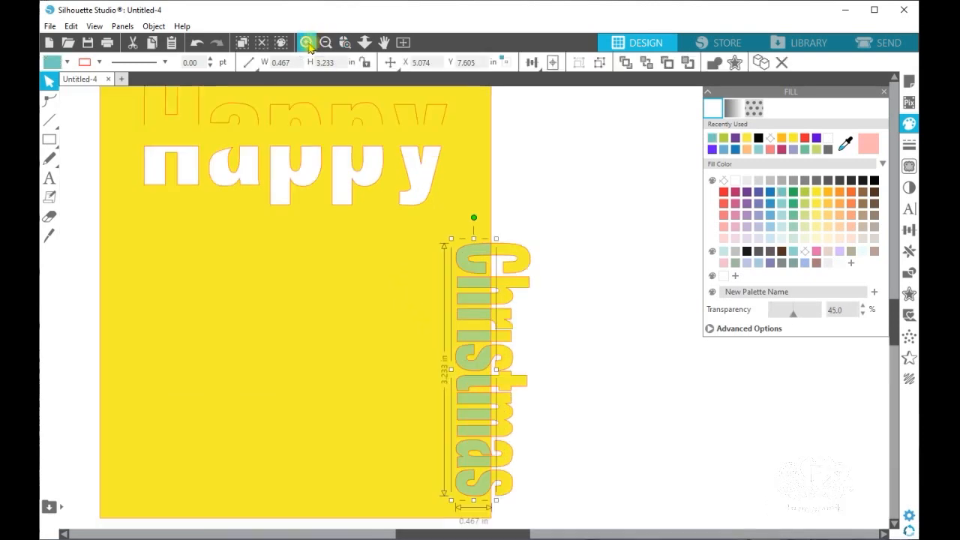
left_click(307, 43)
left_click(307, 43)
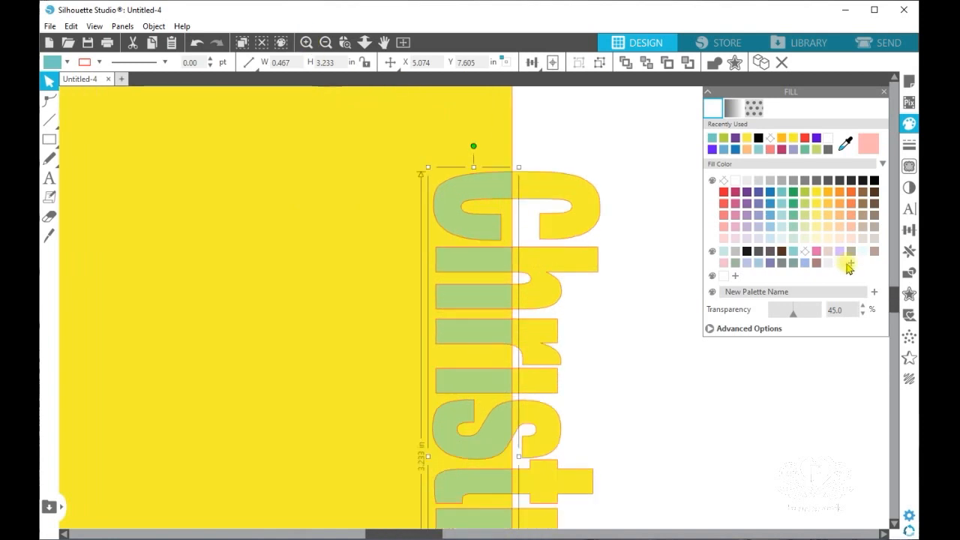
scroll(895, 306, "down", 1)
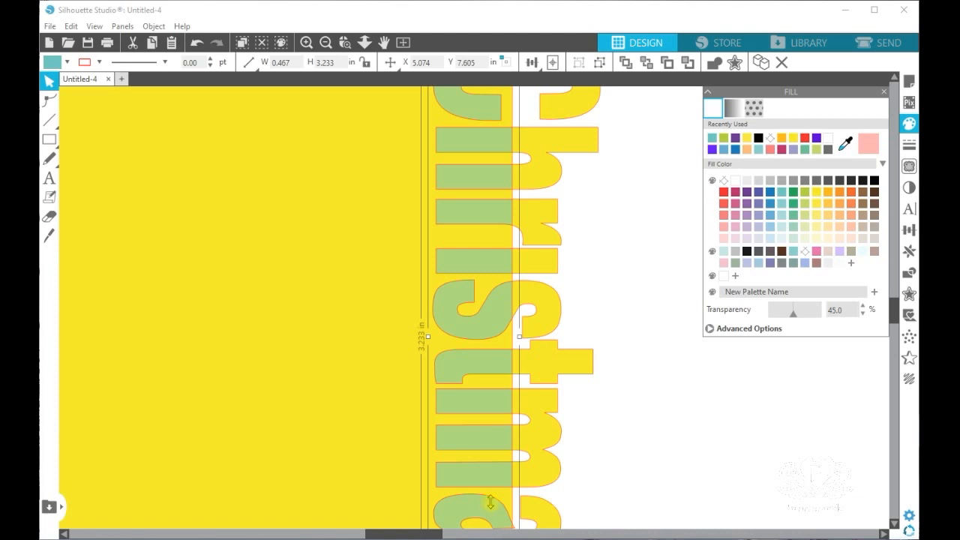
left_click(433, 63)
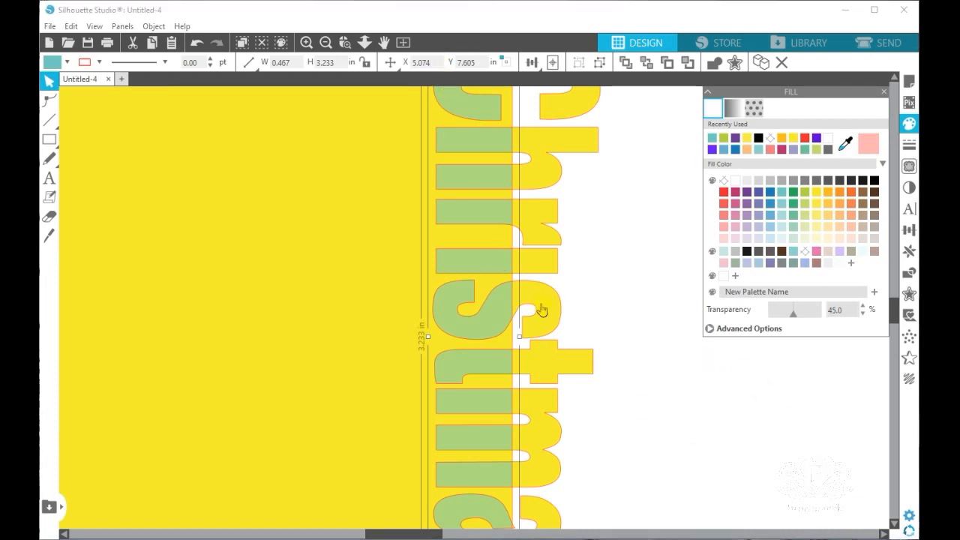
left_click(653, 211)
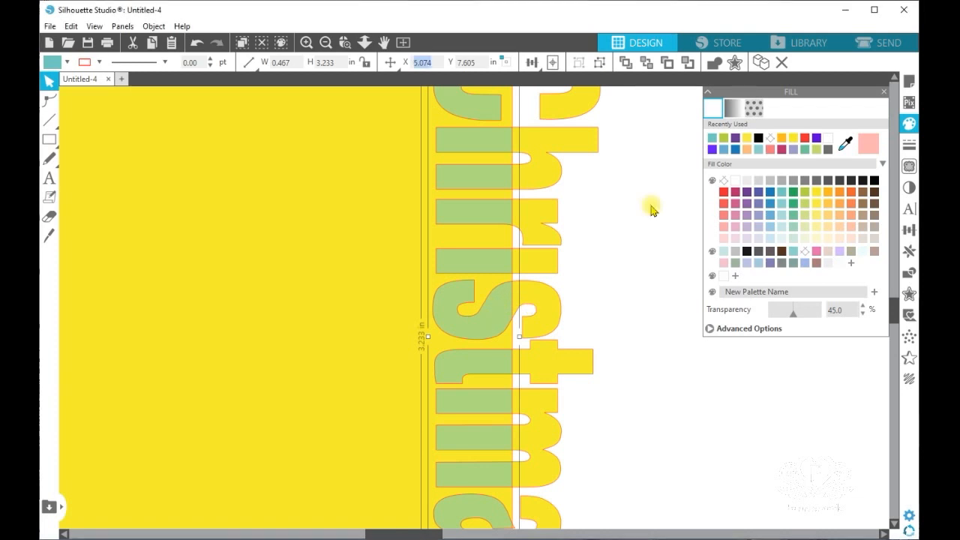
type("4.944")
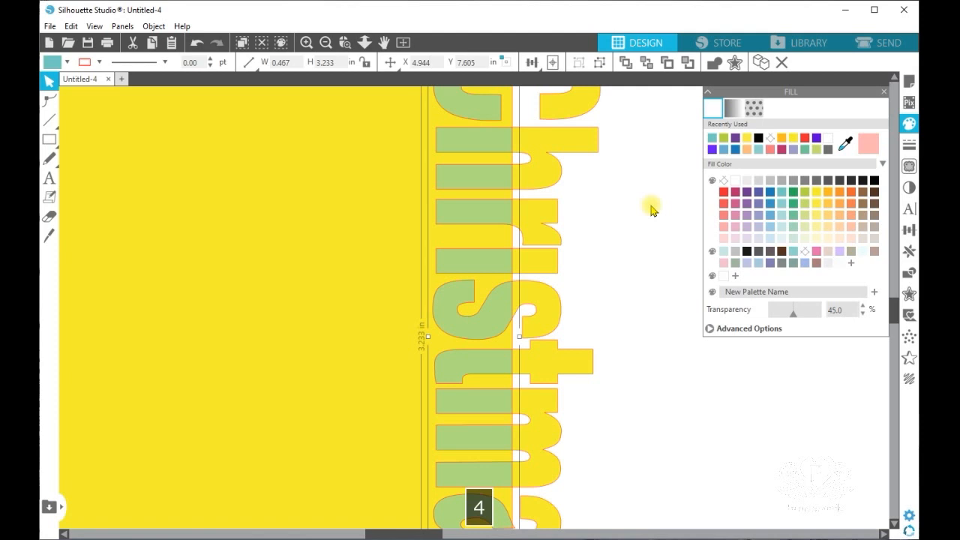
key("Return")
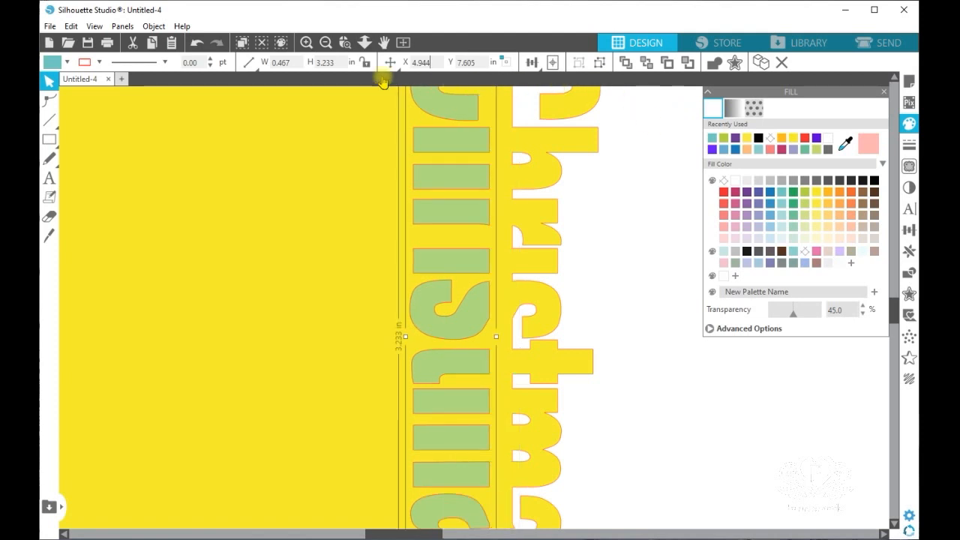
Make a compound path from the yellow card and the inner "Christmas" letter halves, and move the card slightly up the page.
left_click(327, 45)
left_click(327, 45)
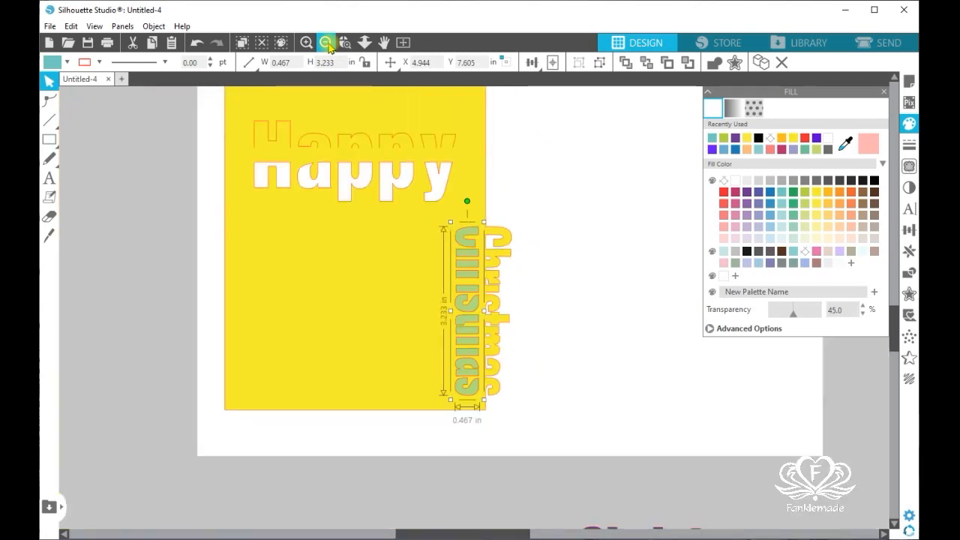
left_click(327, 45)
left_click_drag(520, 379, 302, 103)
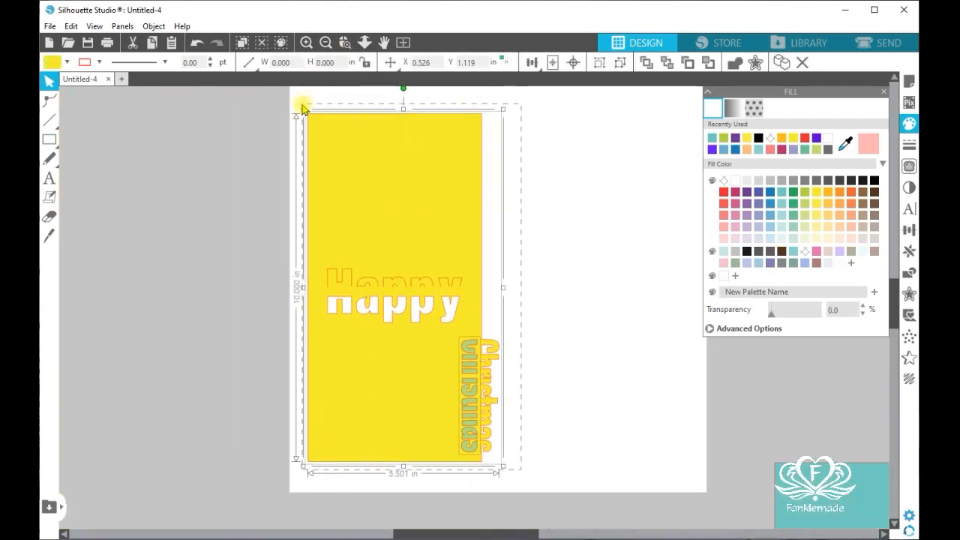
right_click(411, 176)
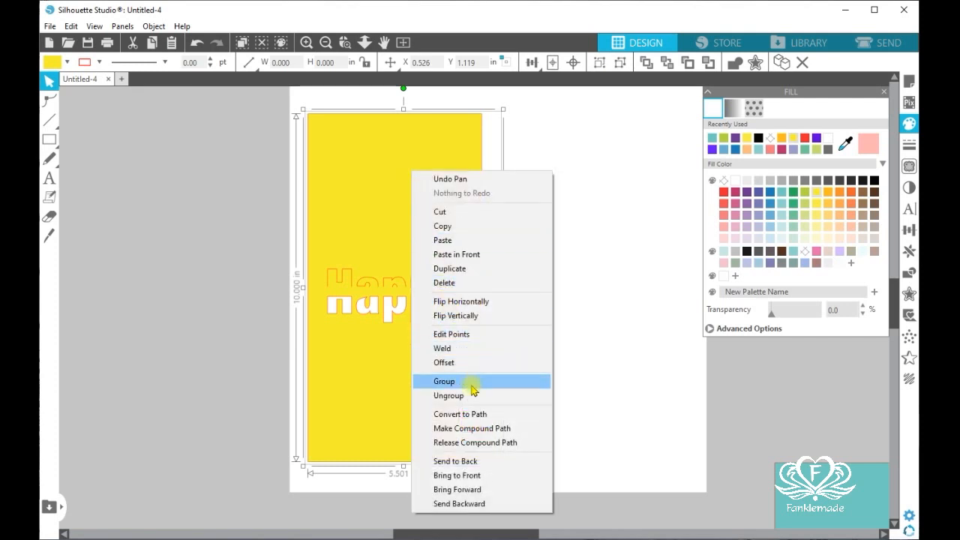
left_click(509, 429)
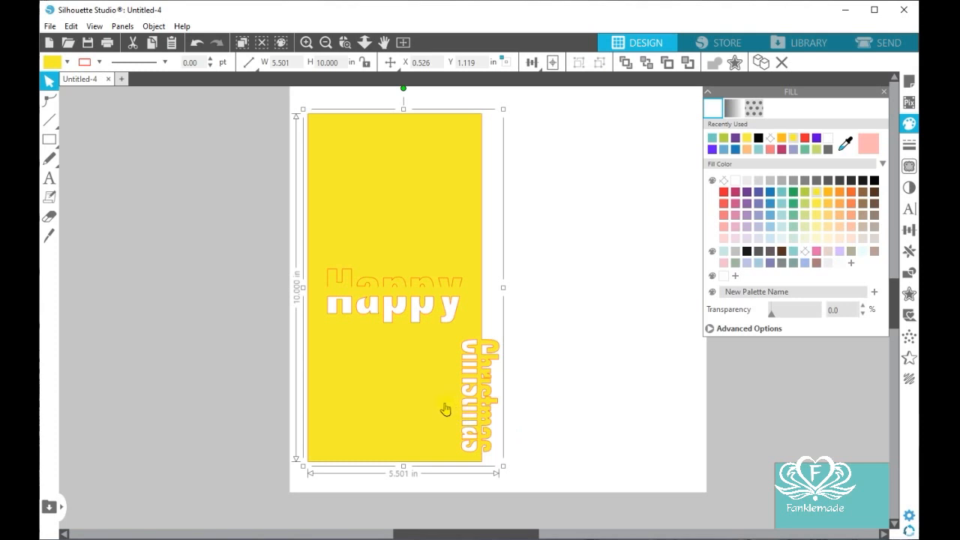
left_click_drag(440, 407, 442, 390)
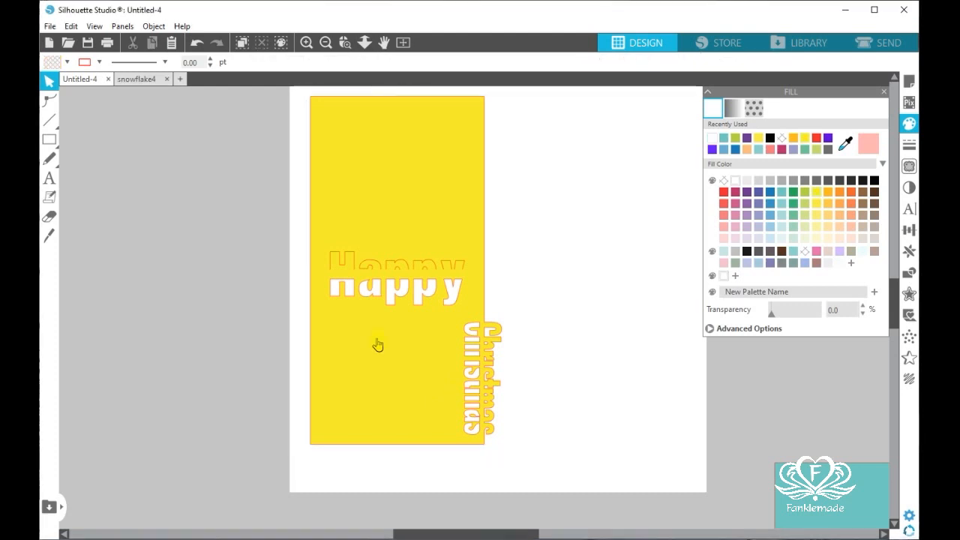
Paste the snowflake onto the card below "Happy" and scale it down to about 2.89 by 3.28 in.
right_click(377, 339)
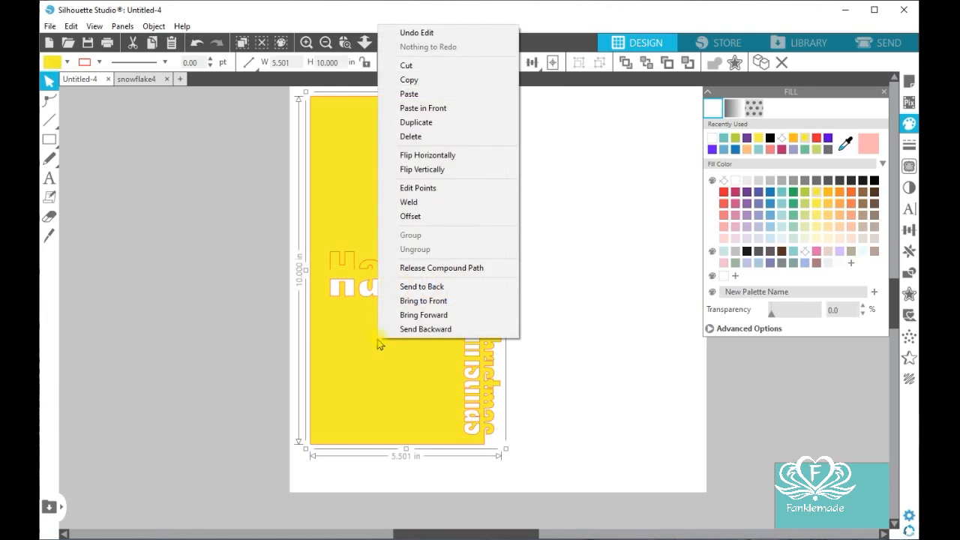
left_click(439, 94)
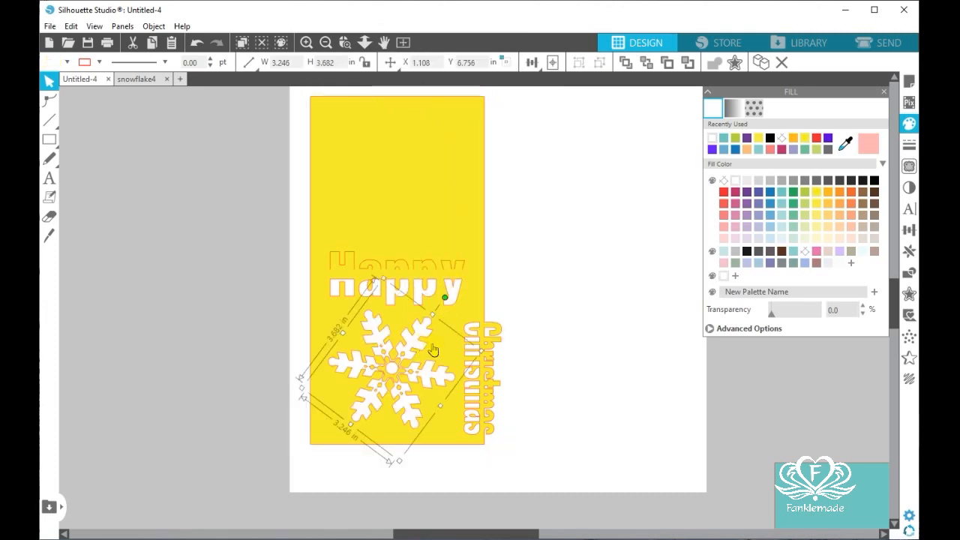
left_click_drag(484, 350, 416, 355)
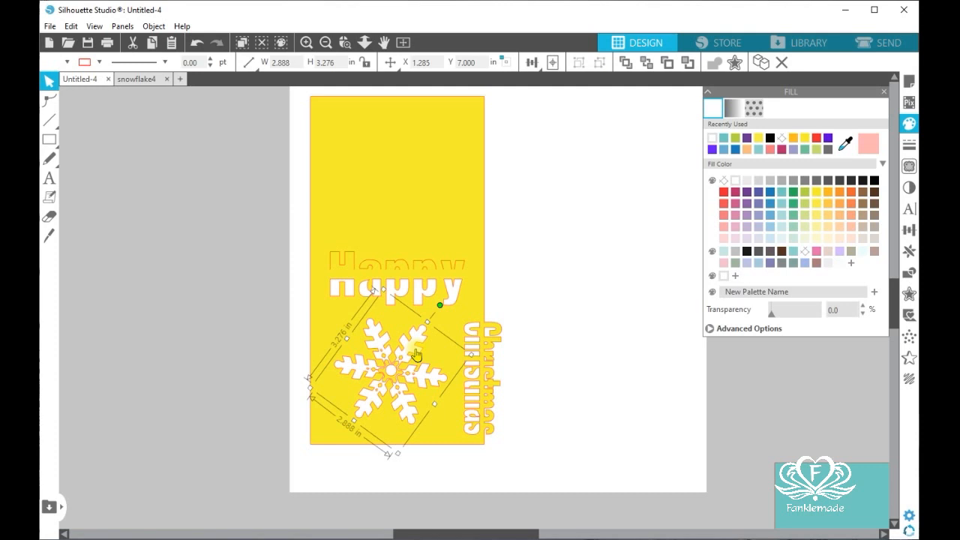
left_click(512, 210)
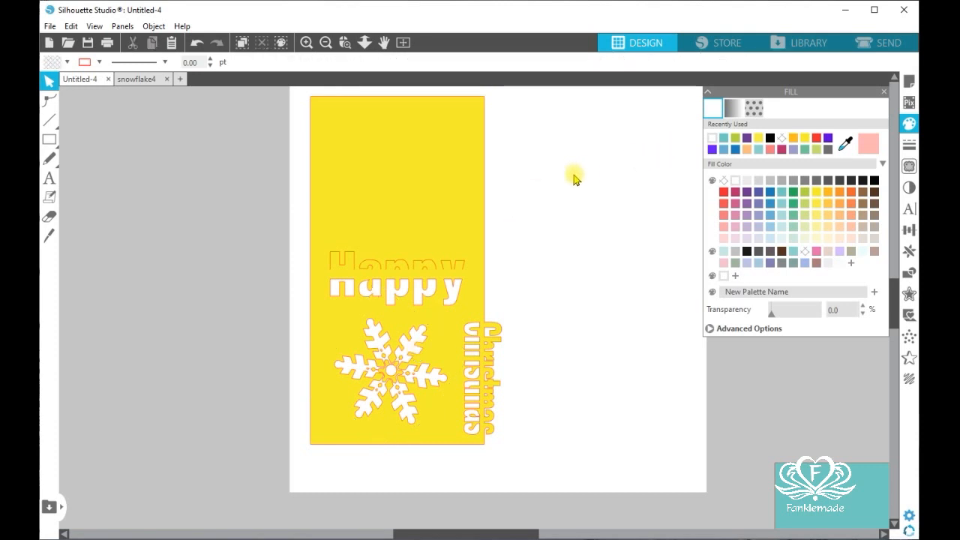
Set the snowflake to No Cut in the cut settings, and return to the design view with nothing selected.
left_click(888, 44)
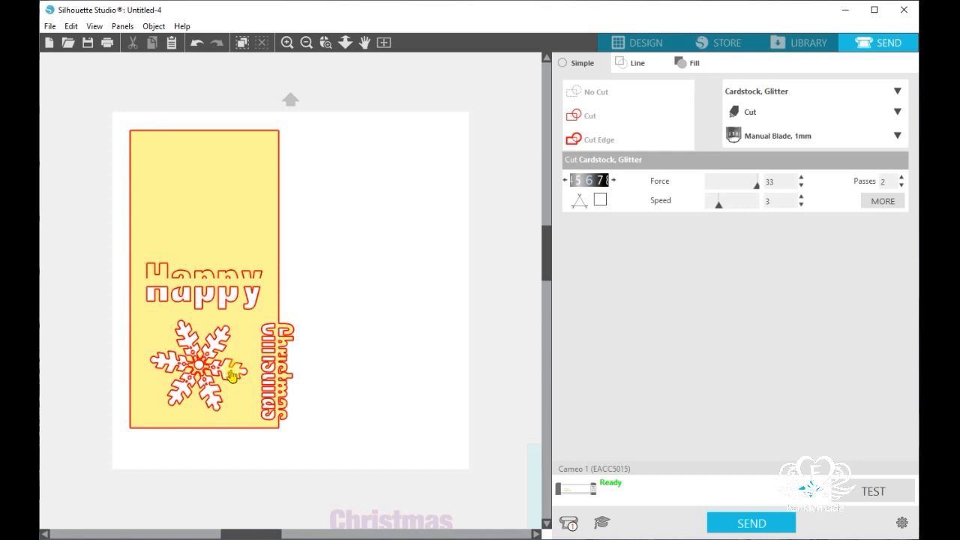
left_click(231, 373)
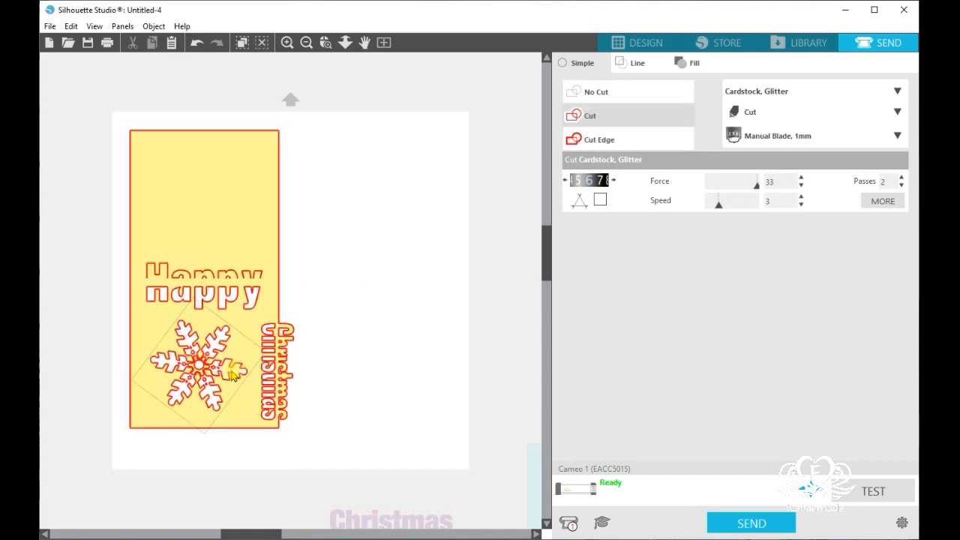
left_click(603, 94)
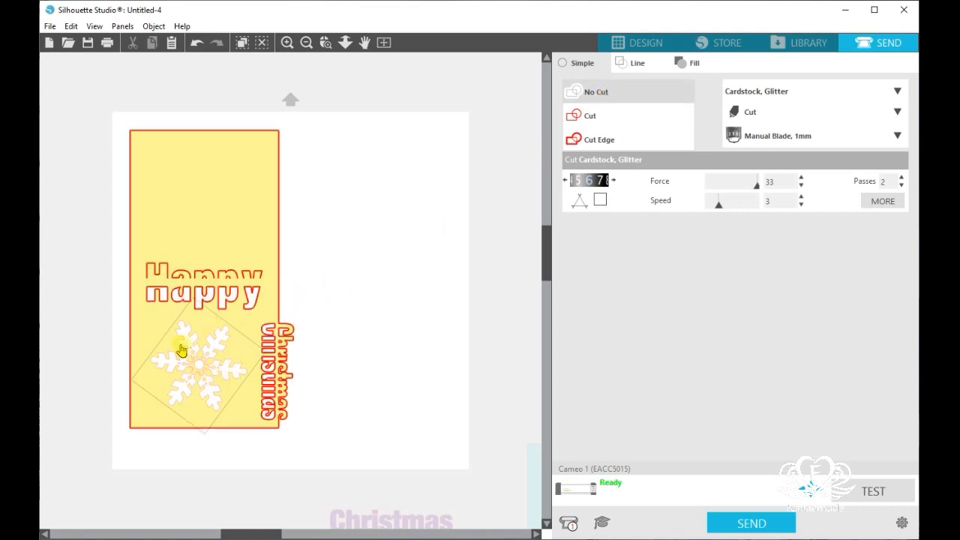
left_click(658, 43)
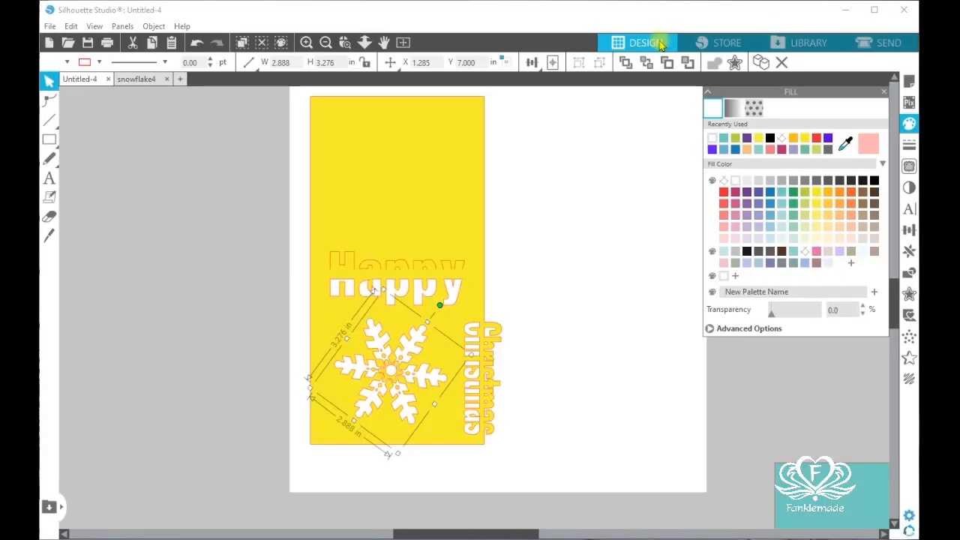
left_click(577, 285)
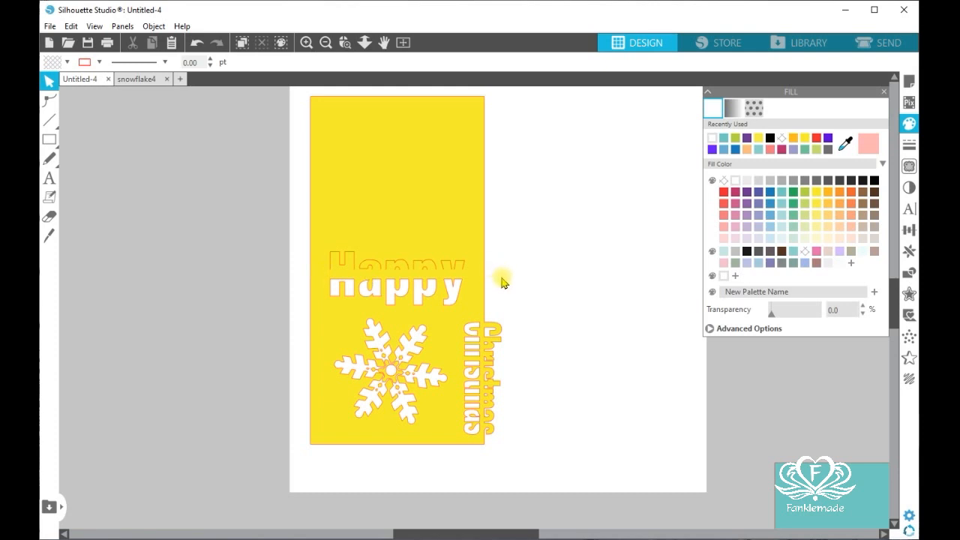
Draw a horizontal line across the card through "Happy" and shorten it to about 5.74 in.
mouse_move(52, 126)
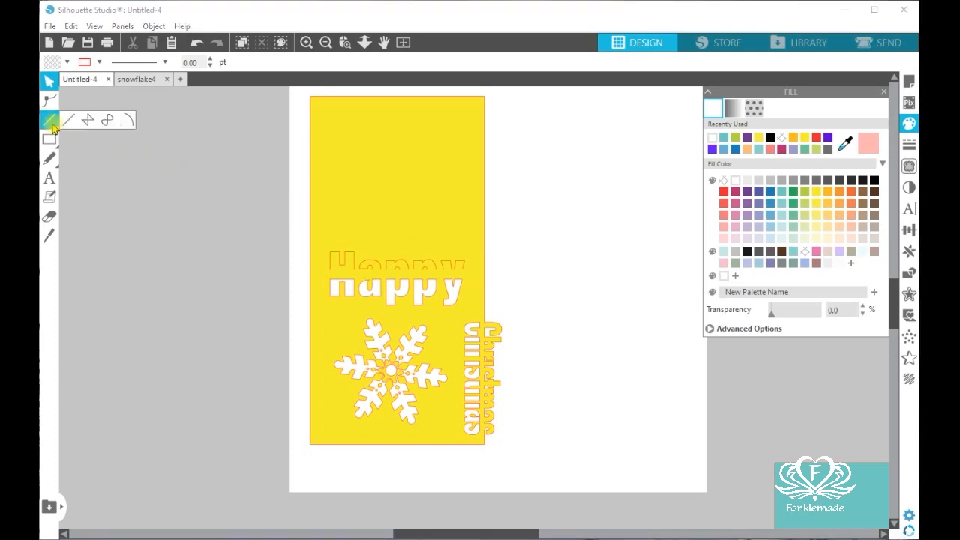
left_click(68, 120)
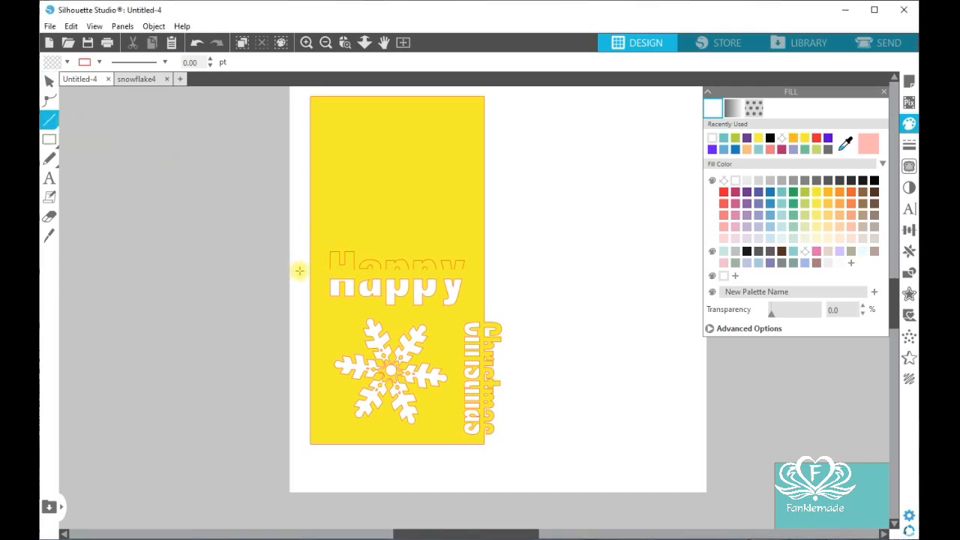
left_click_drag(299, 276, 554, 277)
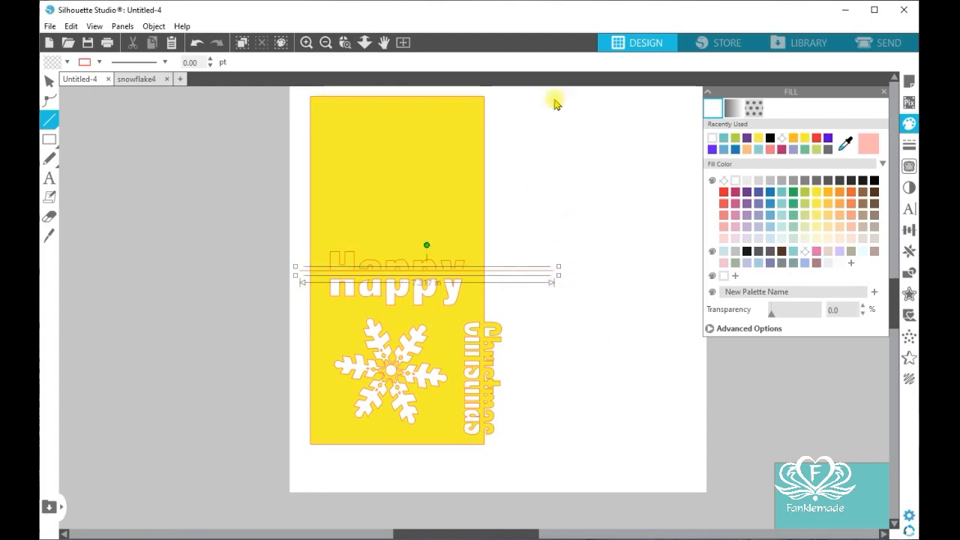
key("v")
left_click_drag(530, 275, 505, 279)
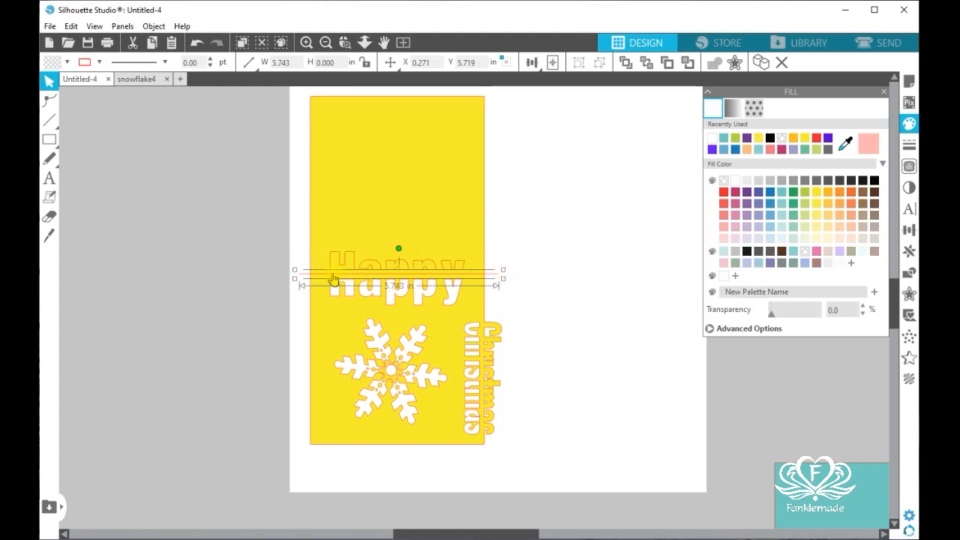
Align the horizontal line with the card's vertical middle and examine its position between the "Happy" letter halves.
left_click(378, 134, "shift")
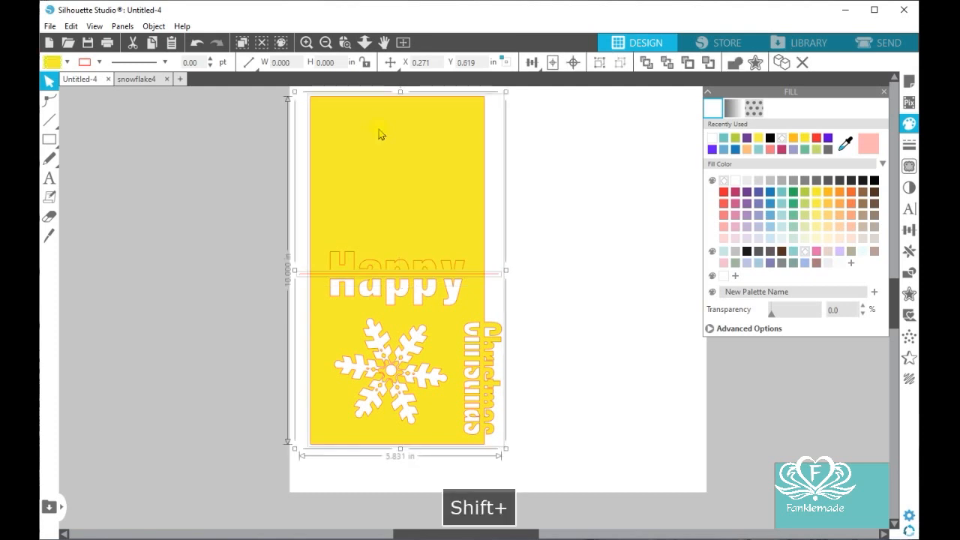
left_click(532, 62)
left_click(550, 104)
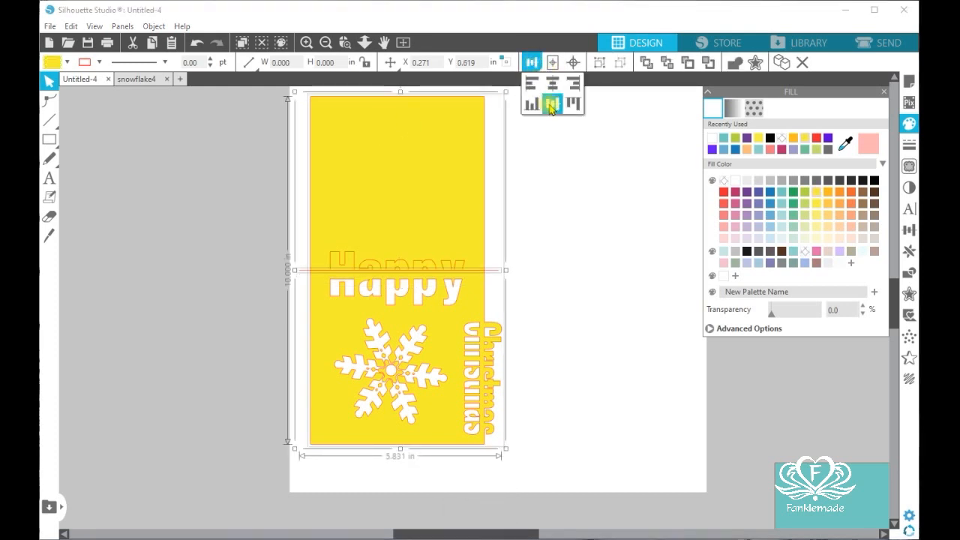
left_click(306, 43)
left_click(306, 43)
left_click(306, 43)
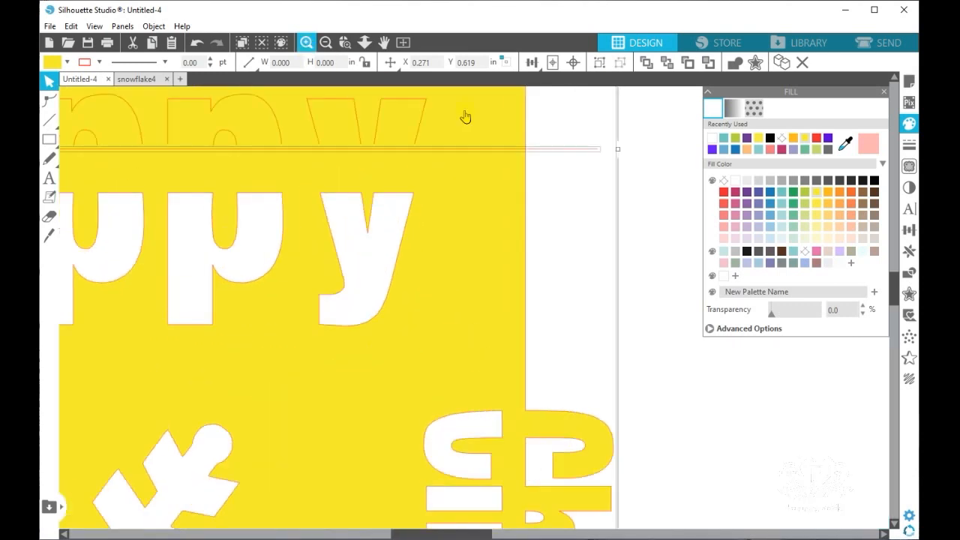
scroll(892, 279, "up", 3)
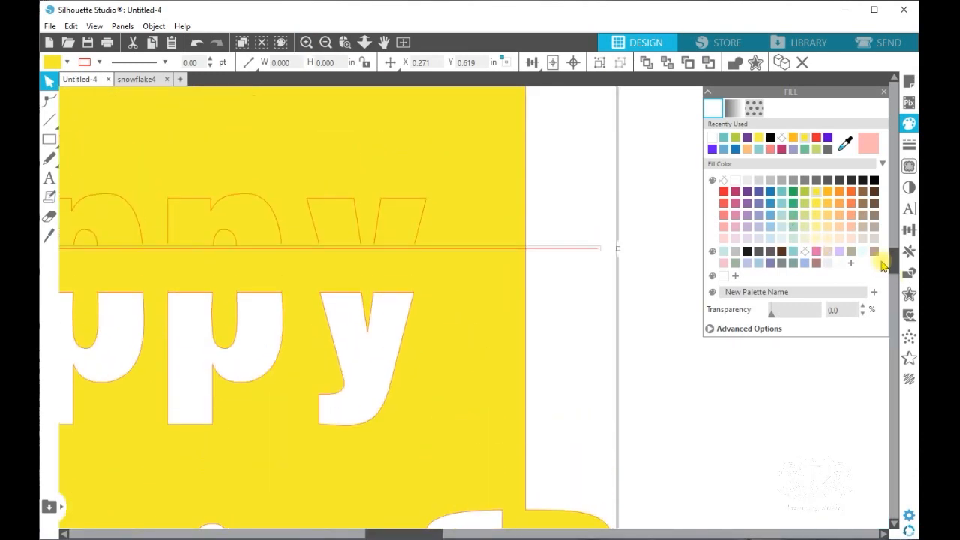
left_click(307, 43)
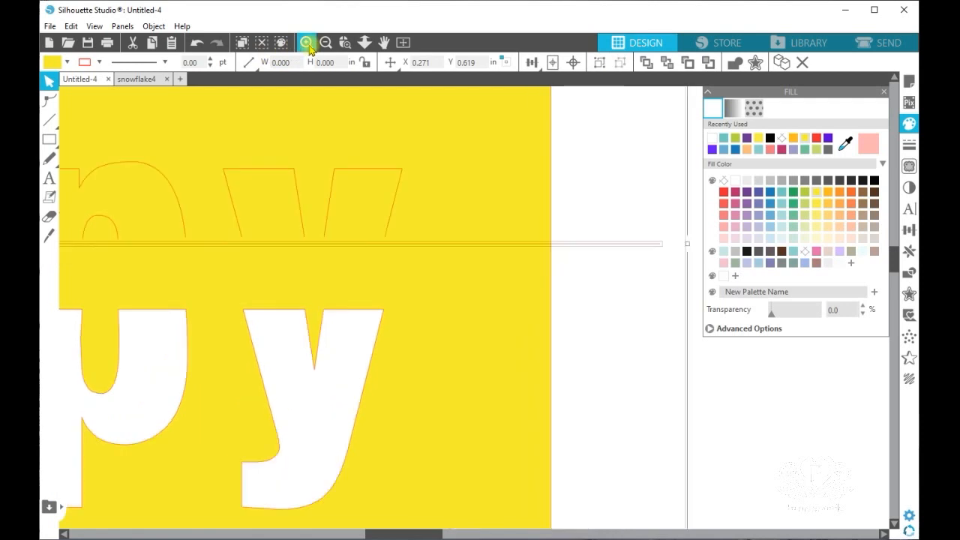
left_click(307, 43)
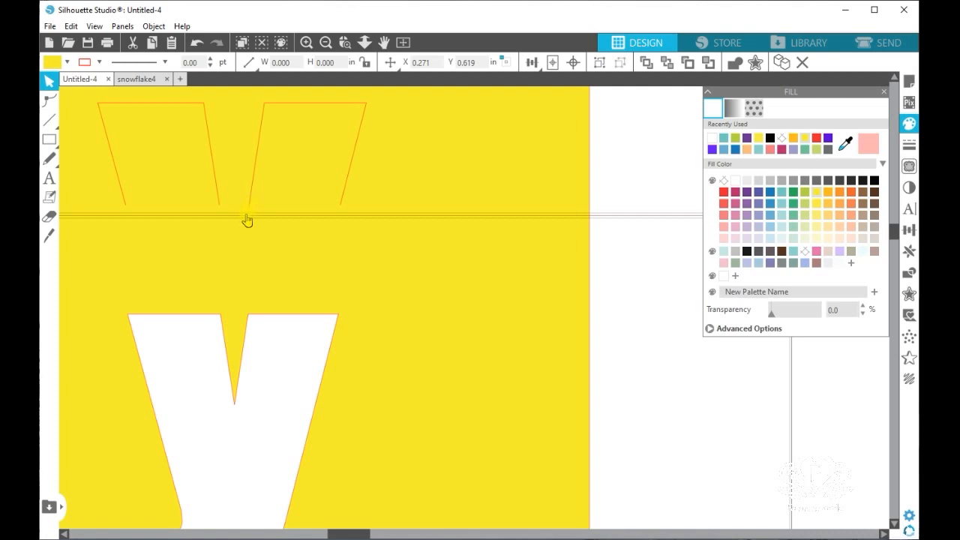
Check how the horizontal line is treated in the cut preview, and return to the design view.
left_click(327, 45)
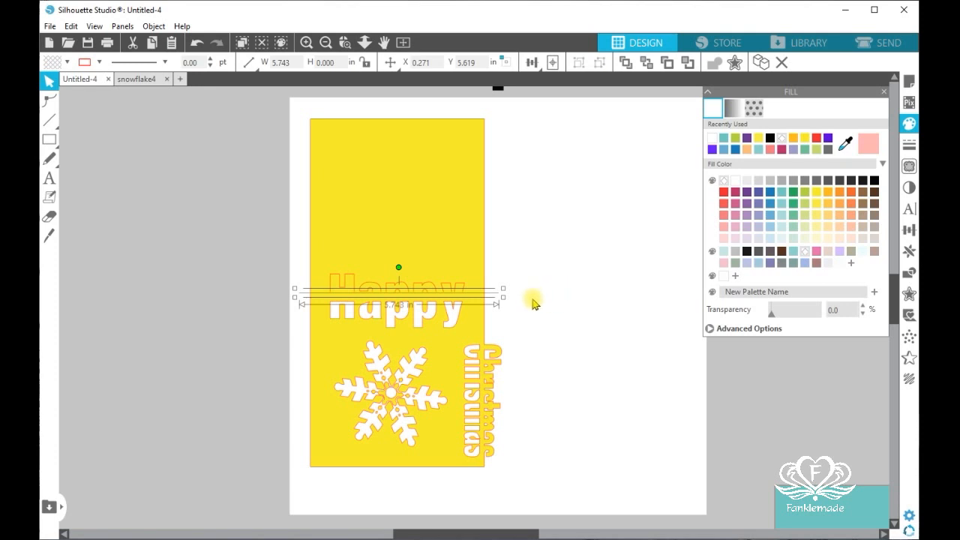
left_click(896, 44)
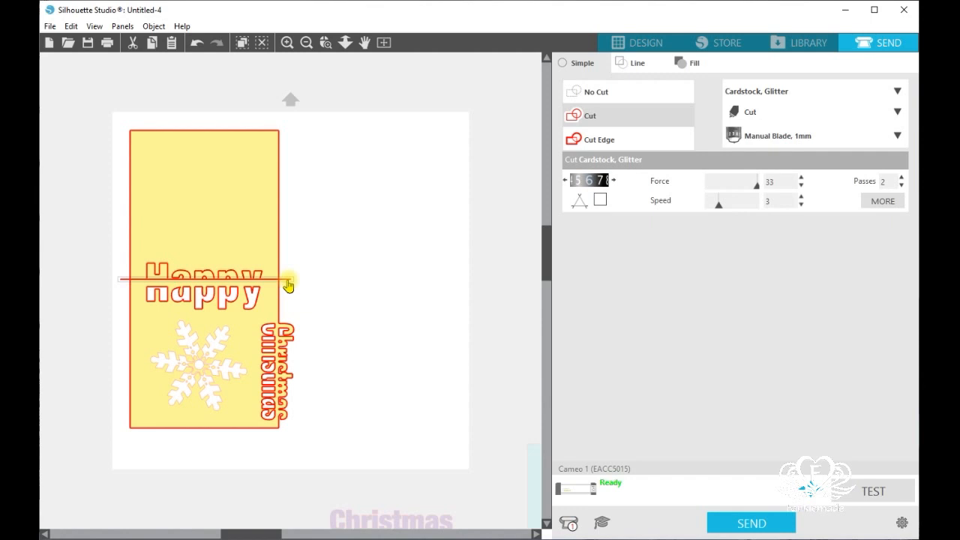
left_click(652, 43)
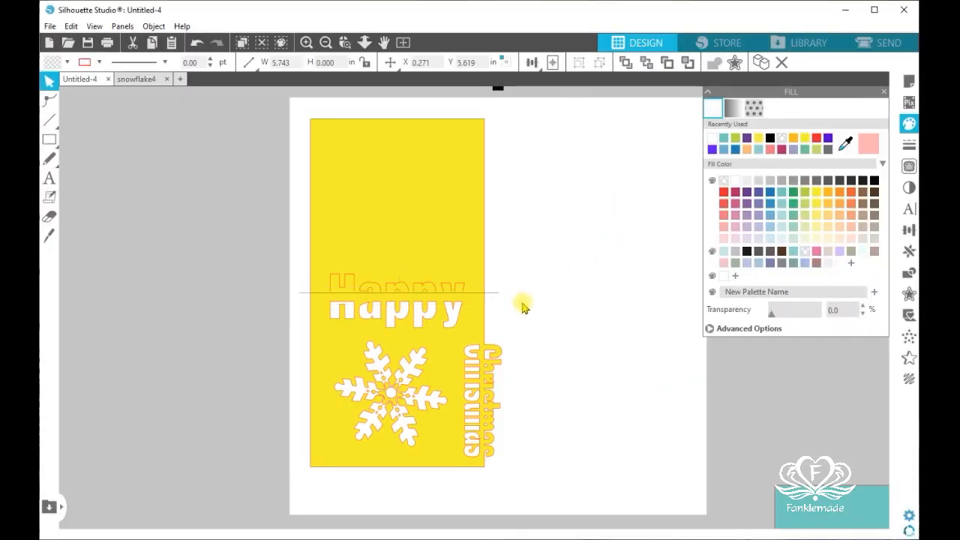
Set the line color of the horizontal line across the yellow card to purple and check it up close.
left_click(495, 293)
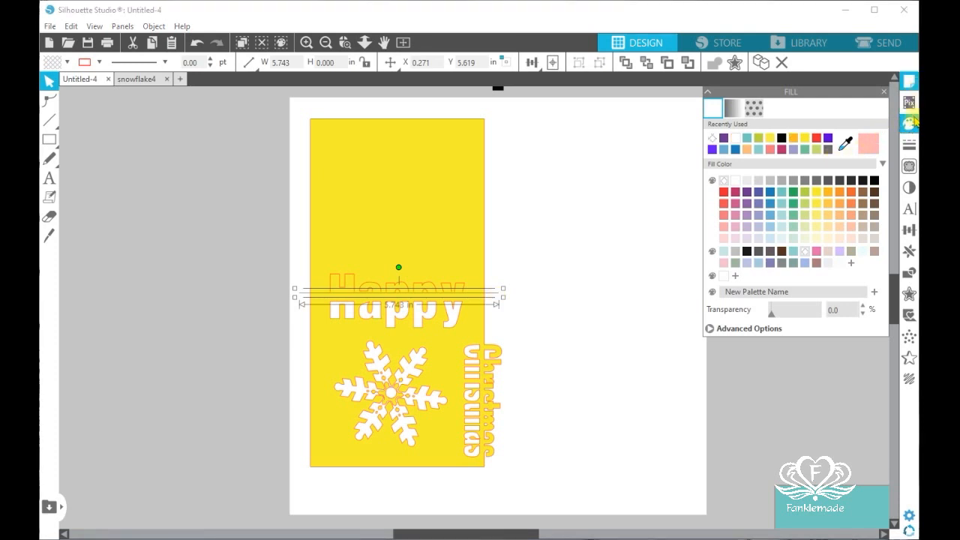
left_click(909, 147)
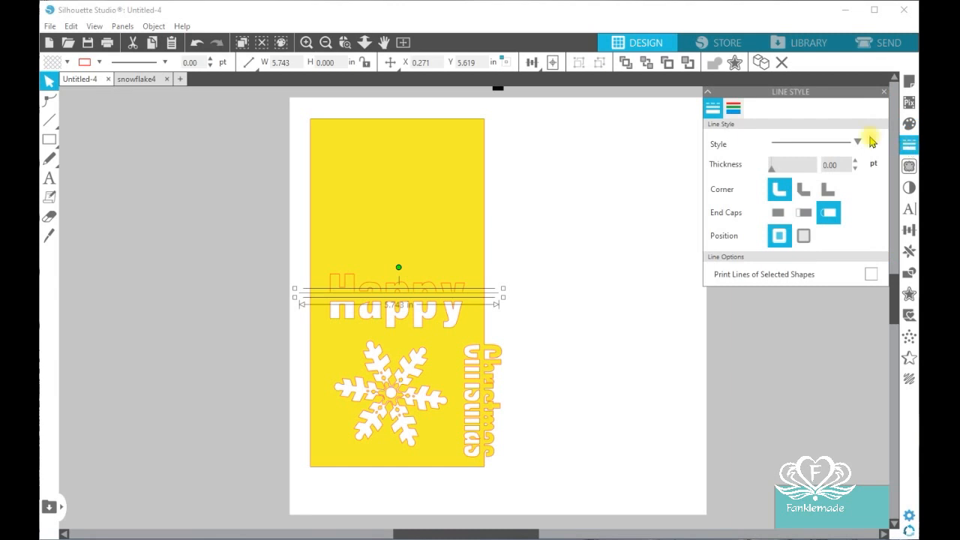
left_click(734, 109)
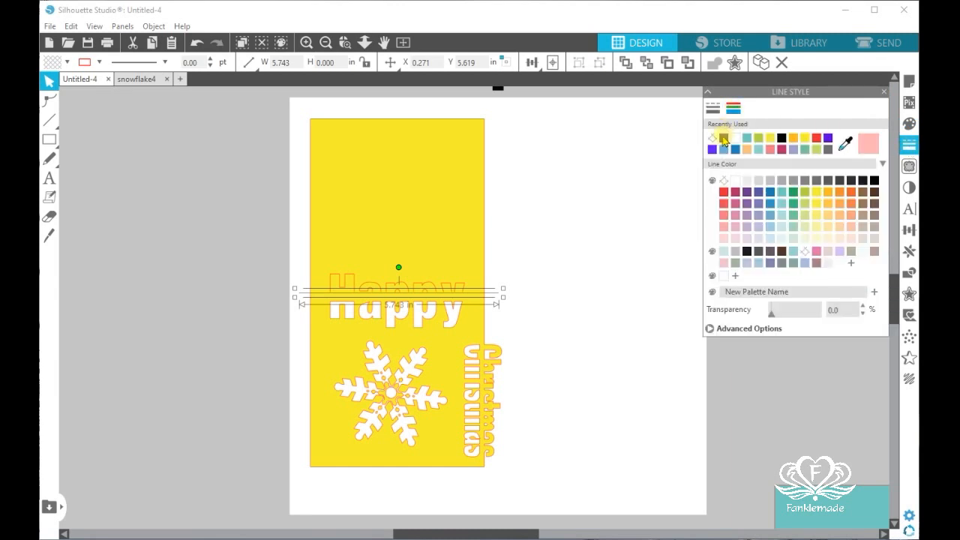
left_click(724, 139)
left_click(504, 132)
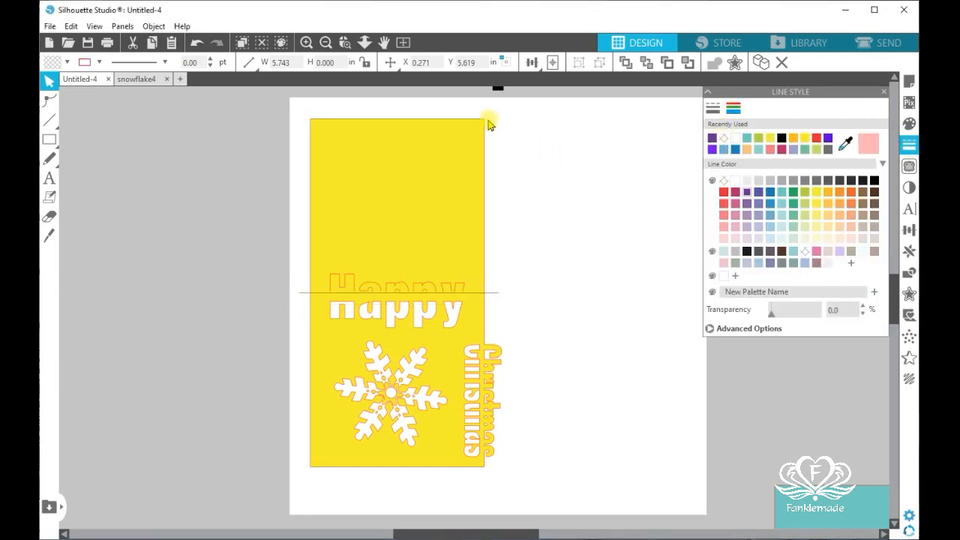
left_click(306, 43)
left_click(305, 43)
left_click(306, 43)
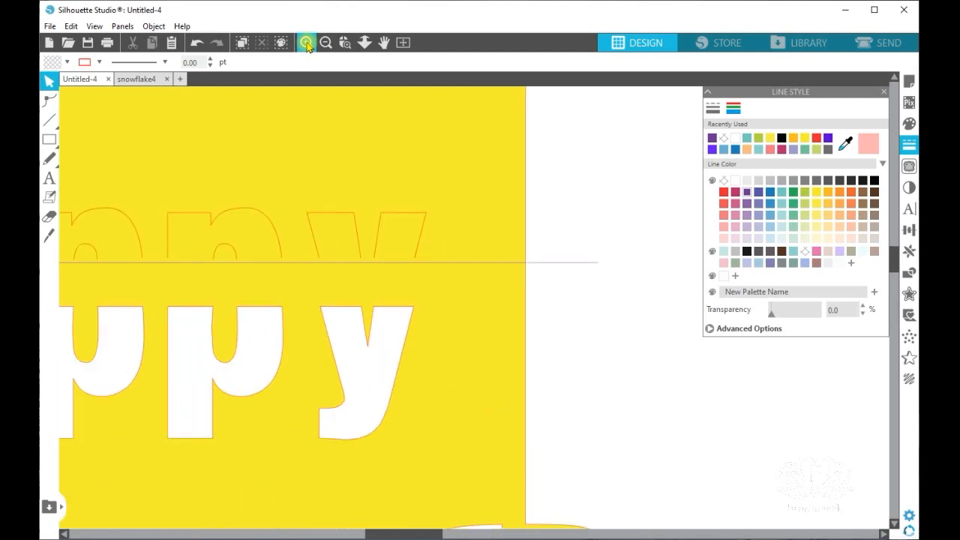
left_click(306, 43)
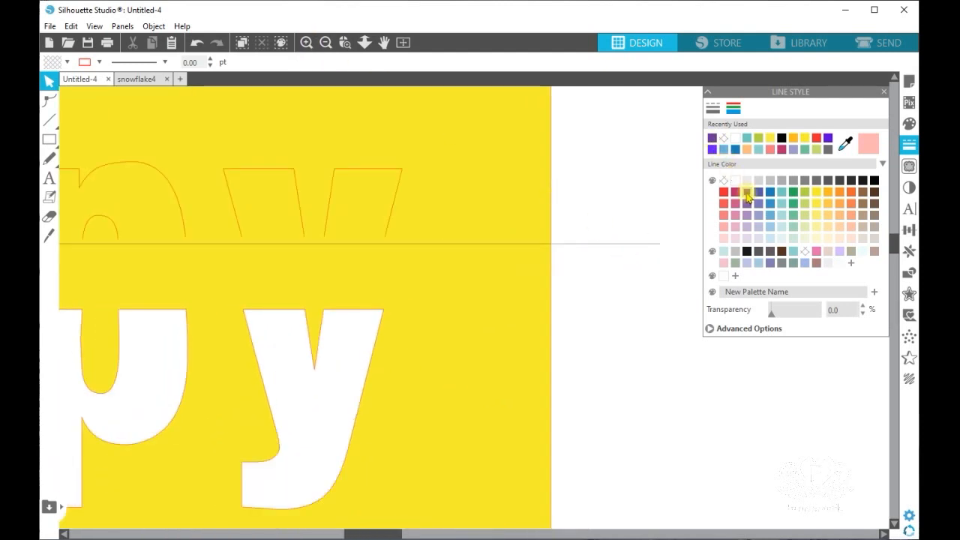
left_click(609, 245)
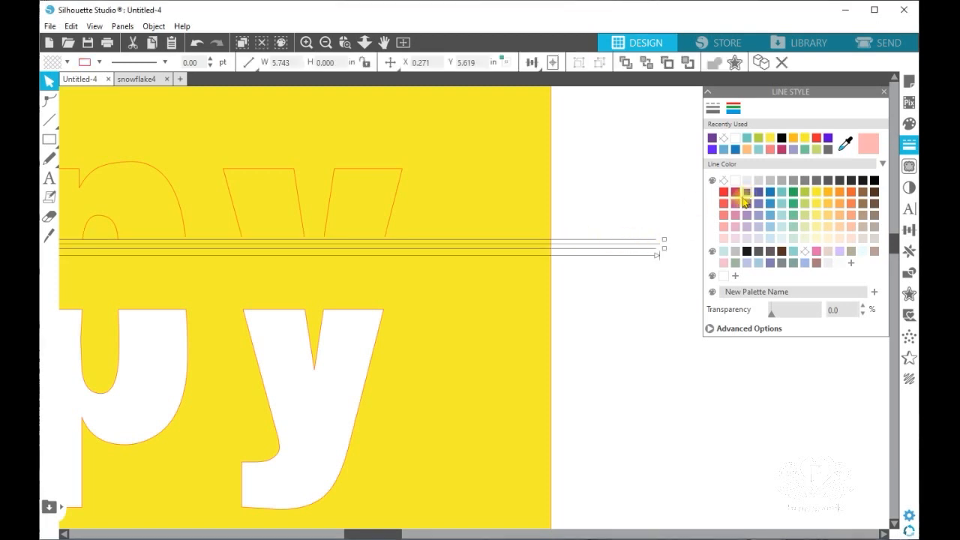
left_click(632, 252)
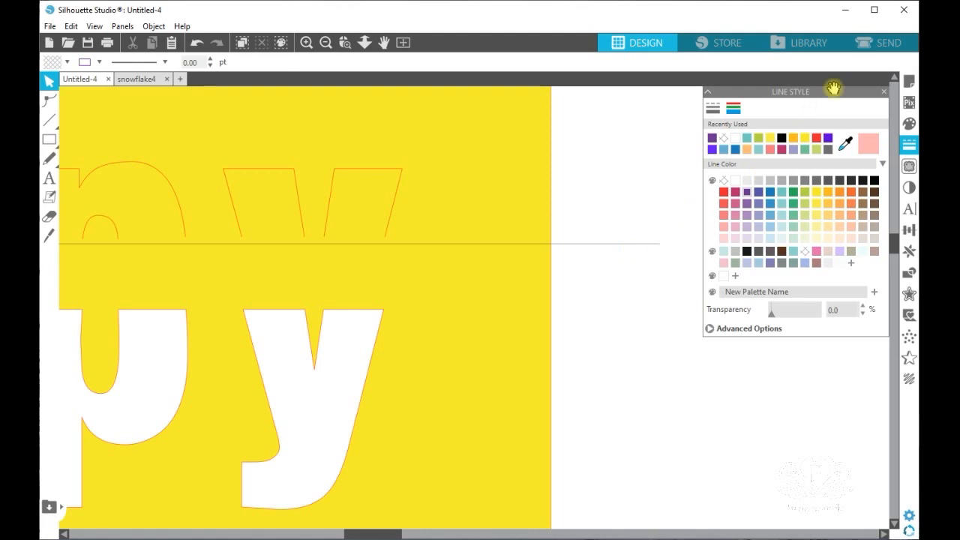
Set the purple line color's action to Score in the cut settings by line, and return to the design view.
left_click(888, 44)
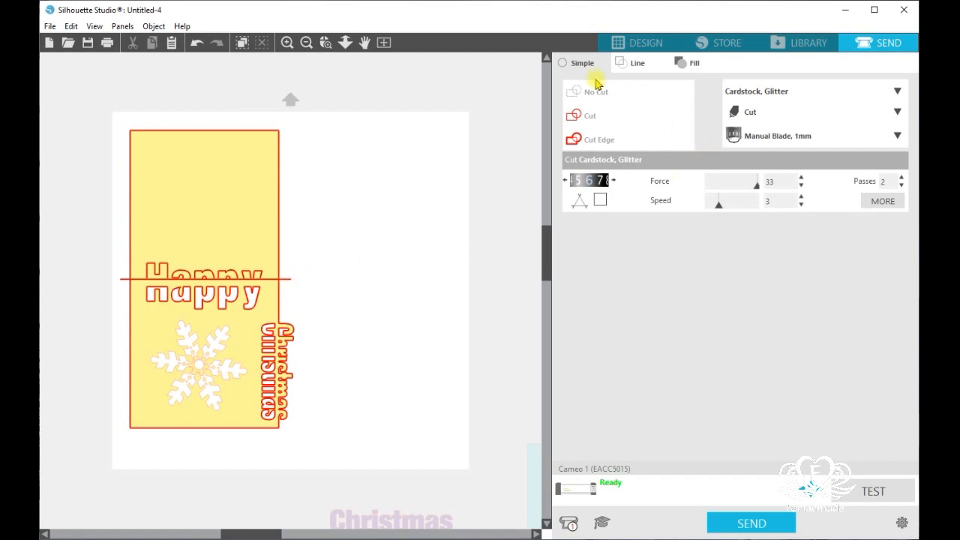
left_click(636, 63)
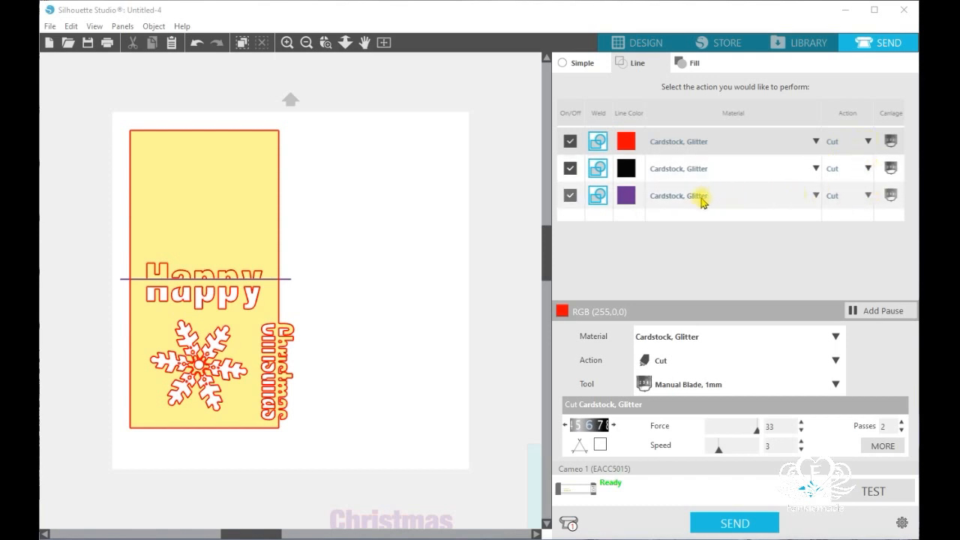
left_click(868, 197)
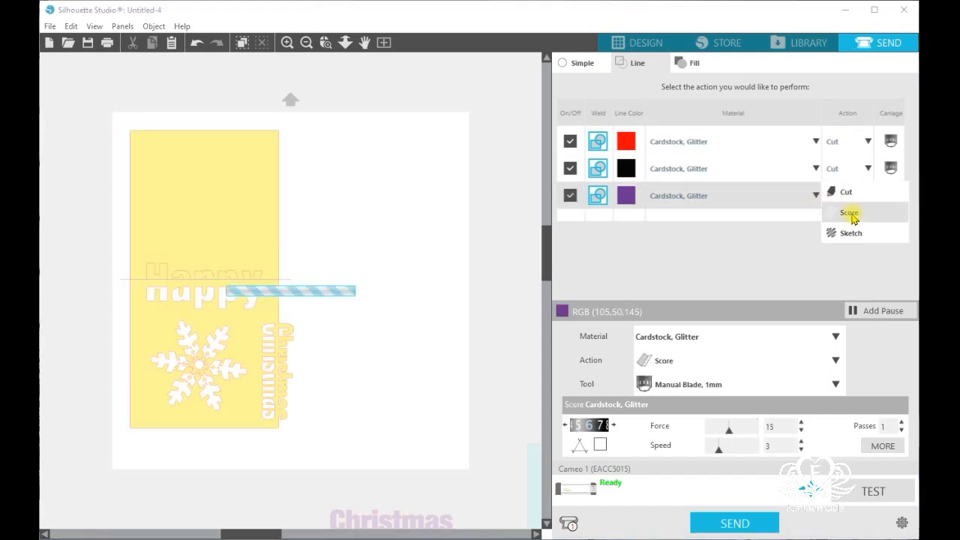
left_click(851, 216)
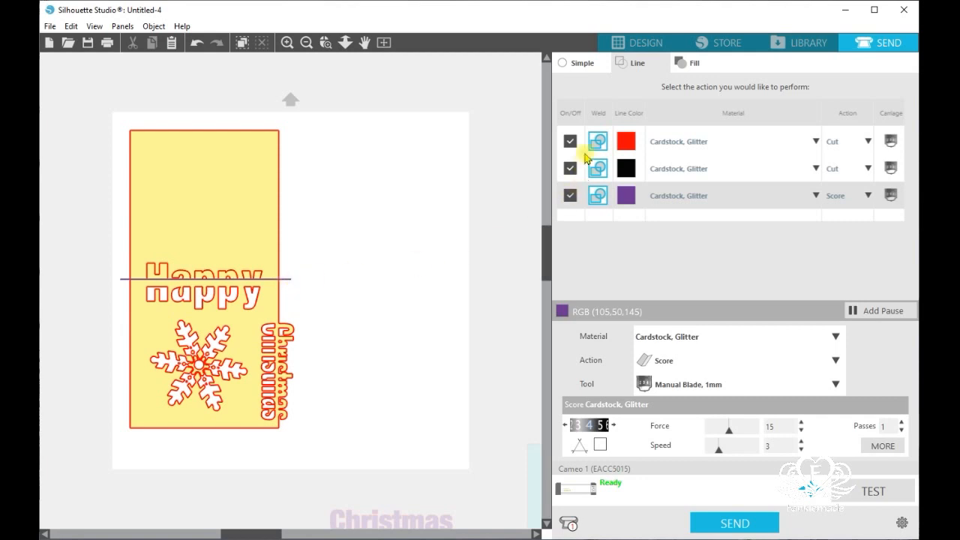
left_click(657, 44)
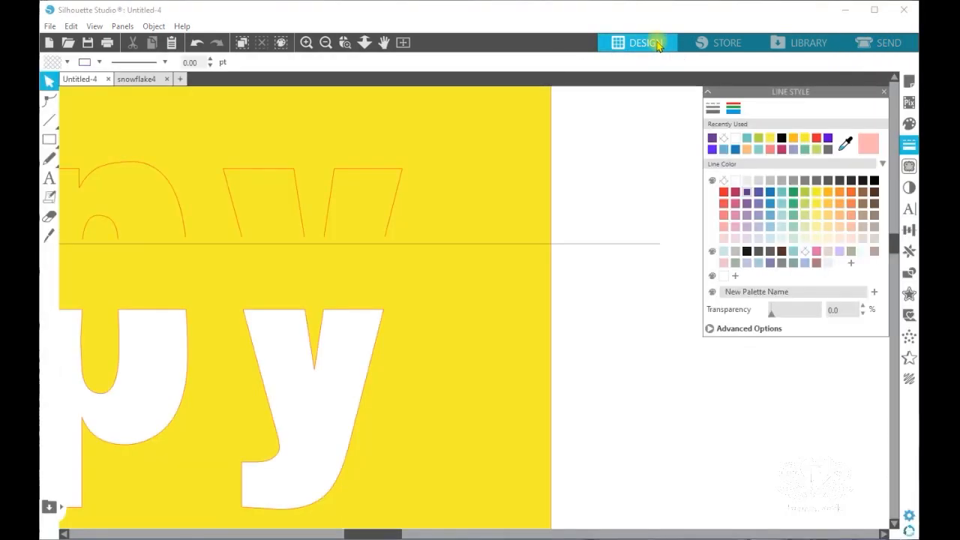
Move the whole teal card with its "Happy" and "Christmas" letters onto the page beside the yellow card.
left_click(326, 43)
left_click(325, 44)
left_click(325, 44)
left_click(326, 43)
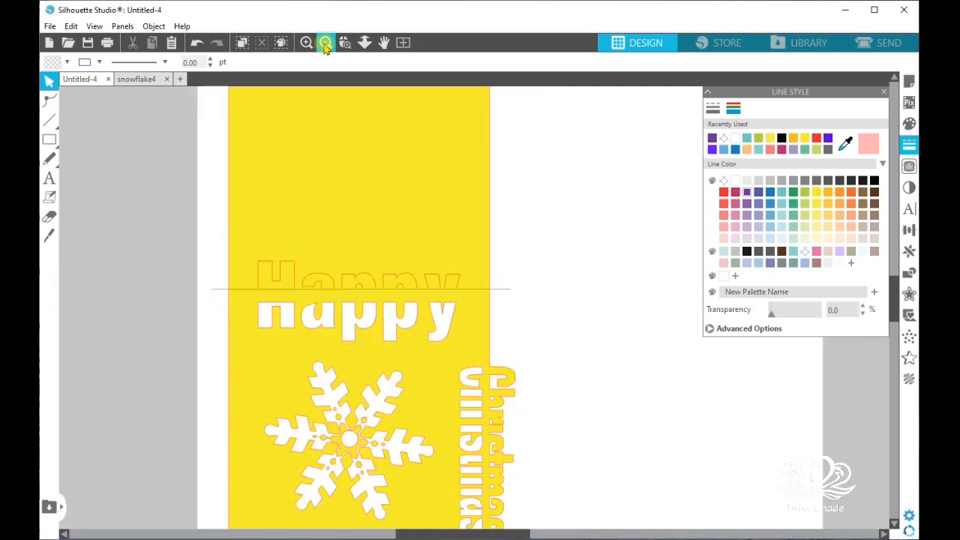
left_click(325, 43)
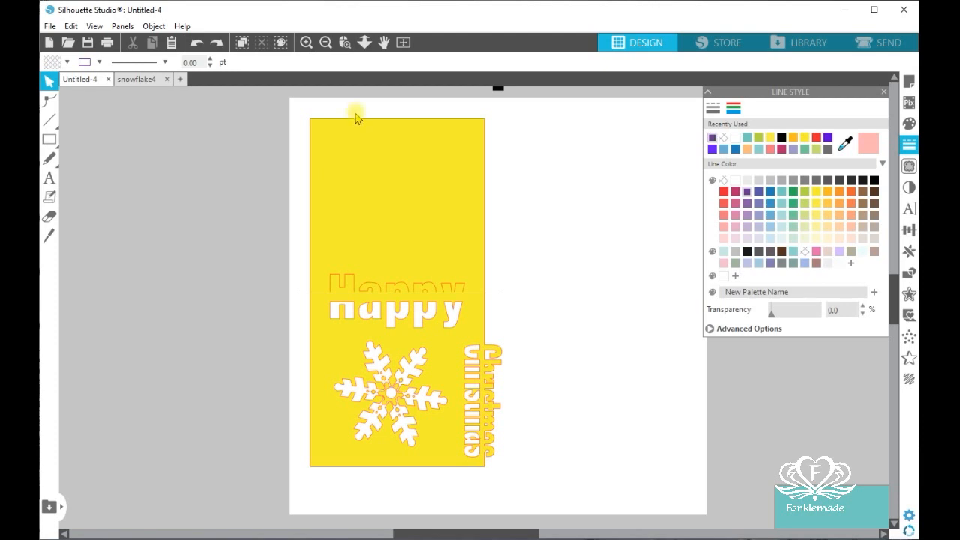
left_click(324, 43)
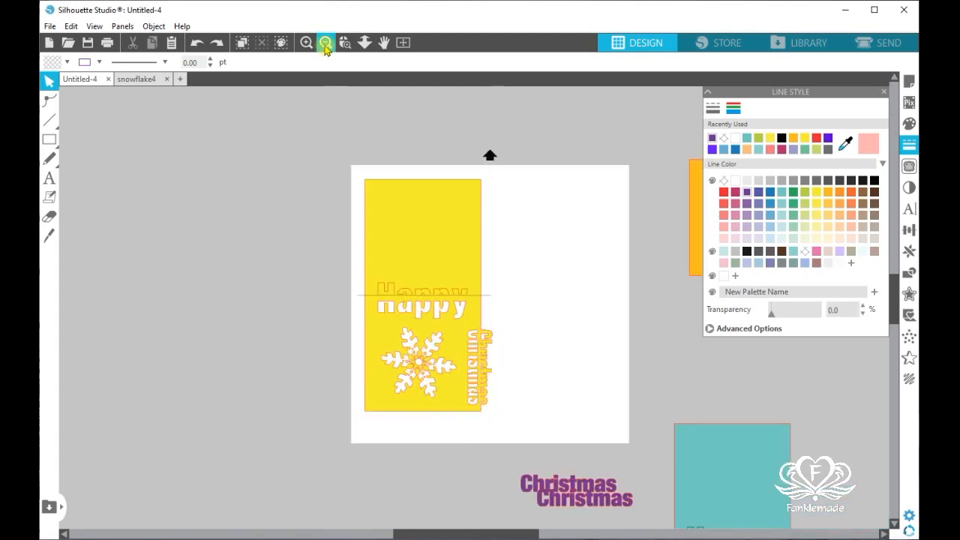
left_click(325, 43)
left_click(324, 43)
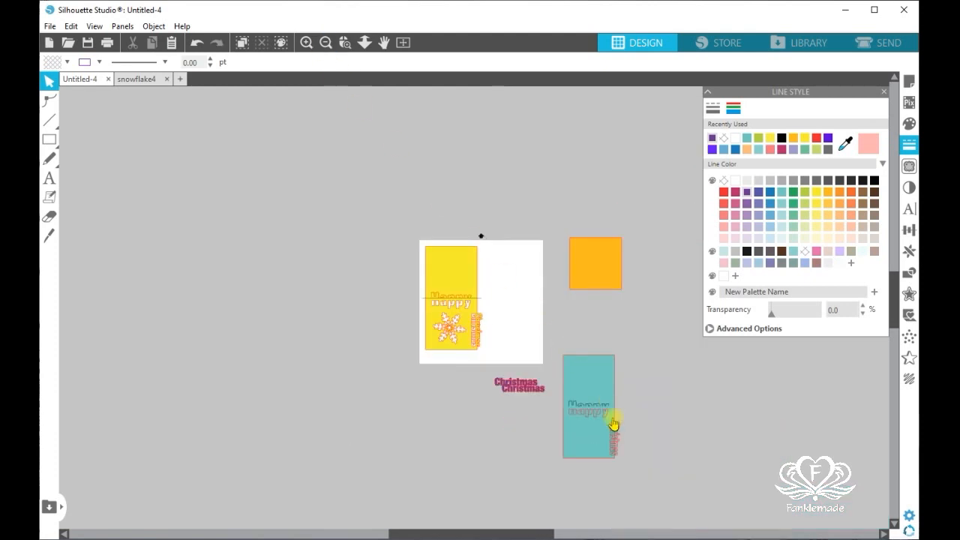
left_click(596, 377)
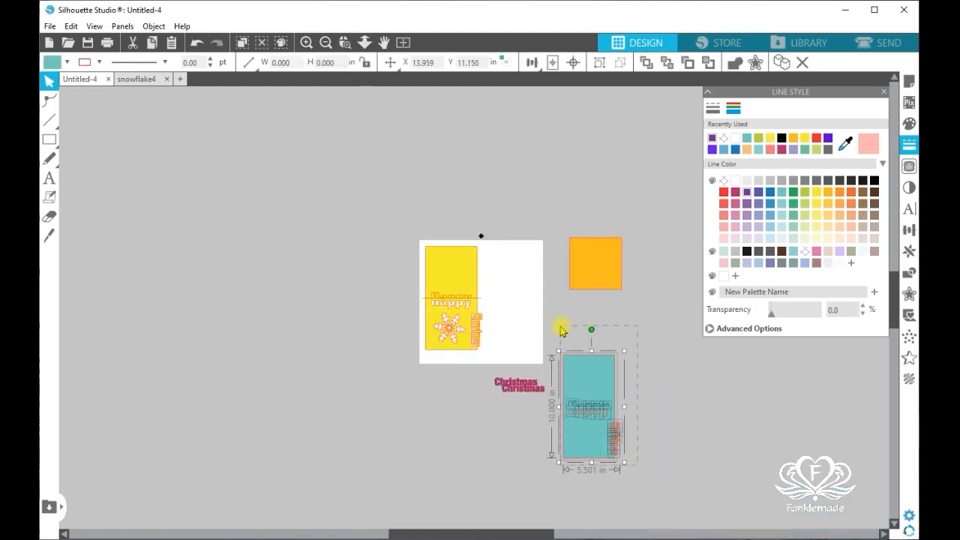
left_click_drag(593, 379, 516, 275)
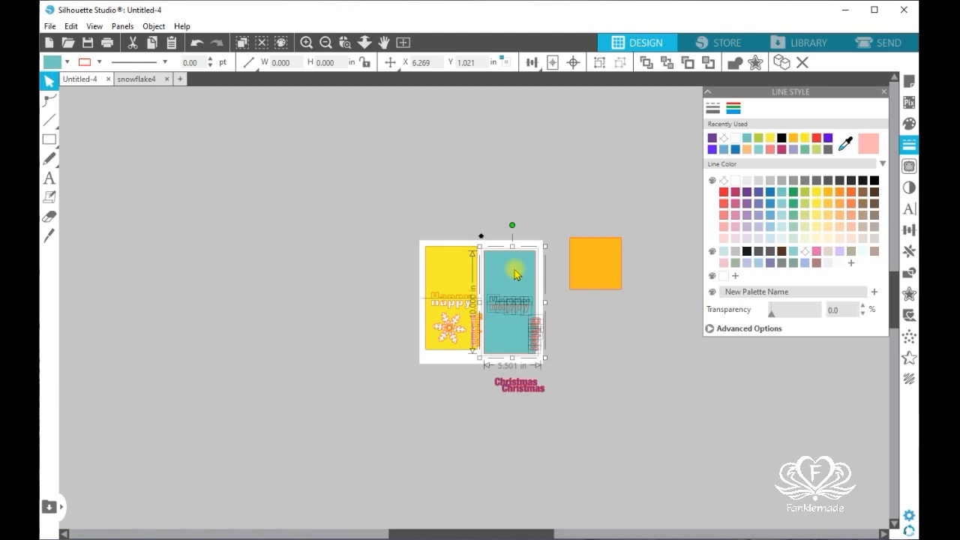
Fine-tune the teal card's position to about X 6.307 in and Y 0.669 in, level with the yellow card.
left_click(306, 42)
left_click(305, 42)
left_click(306, 42)
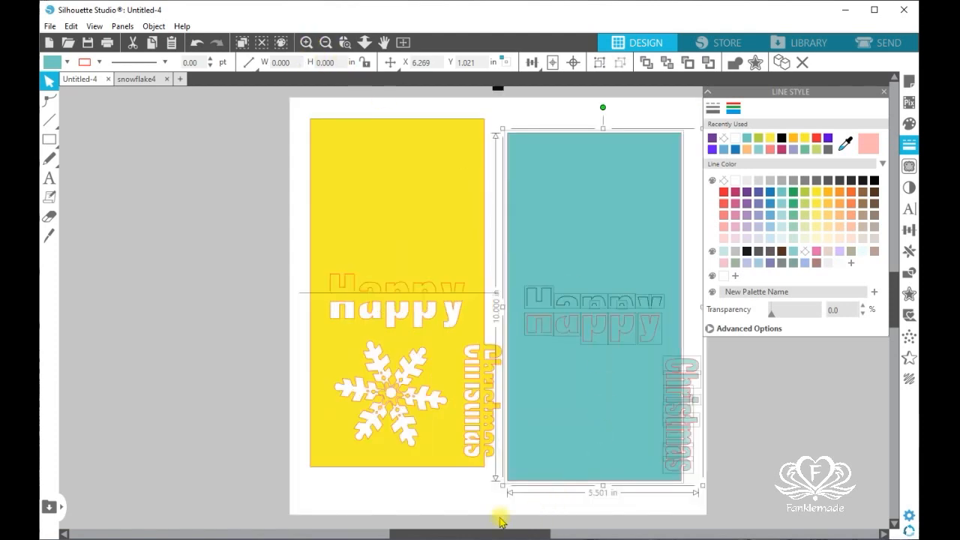
left_click_drag(504, 534, 551, 534)
left_click_drag(527, 223, 526, 220)
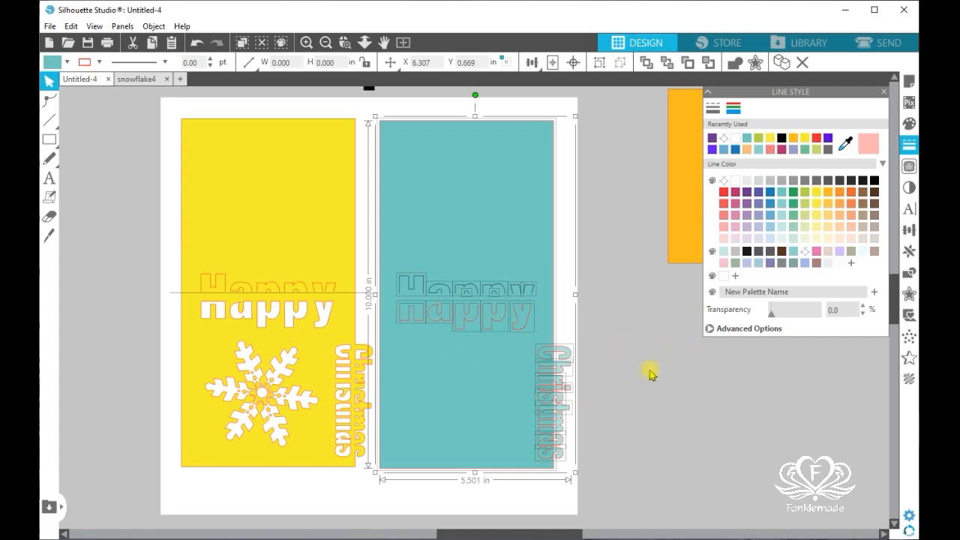
Group all the vertical "Christmas" letters on the teal card, leaving the card itself out of the group.
scroll(648, 375, "up", 2)
left_click(548, 399)
left_click_drag(547, 397, 537, 240)
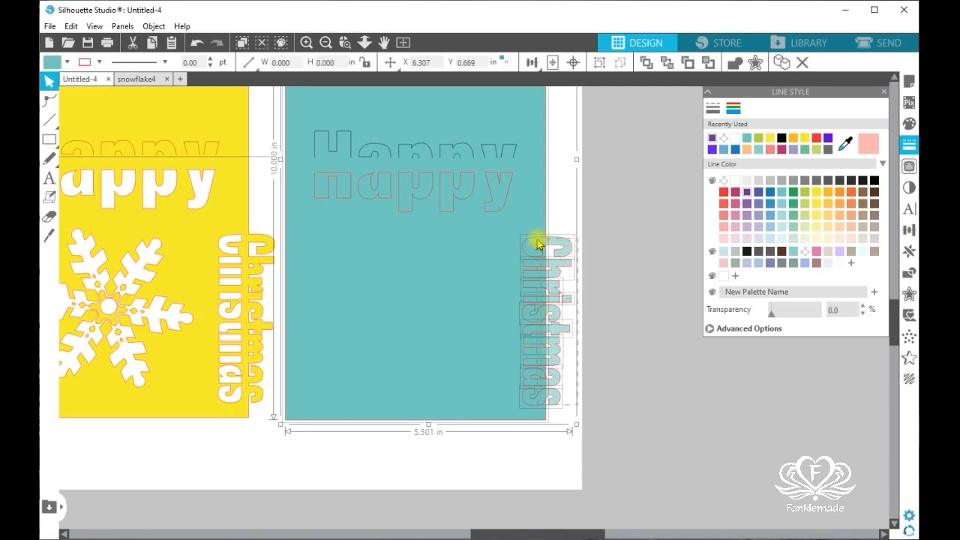
left_click(432, 250, "shift")
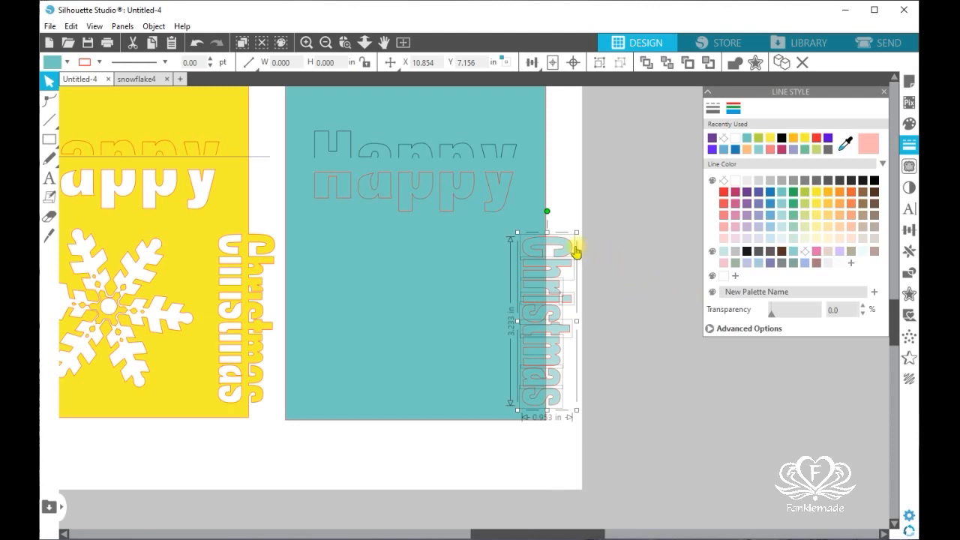
right_click(553, 397)
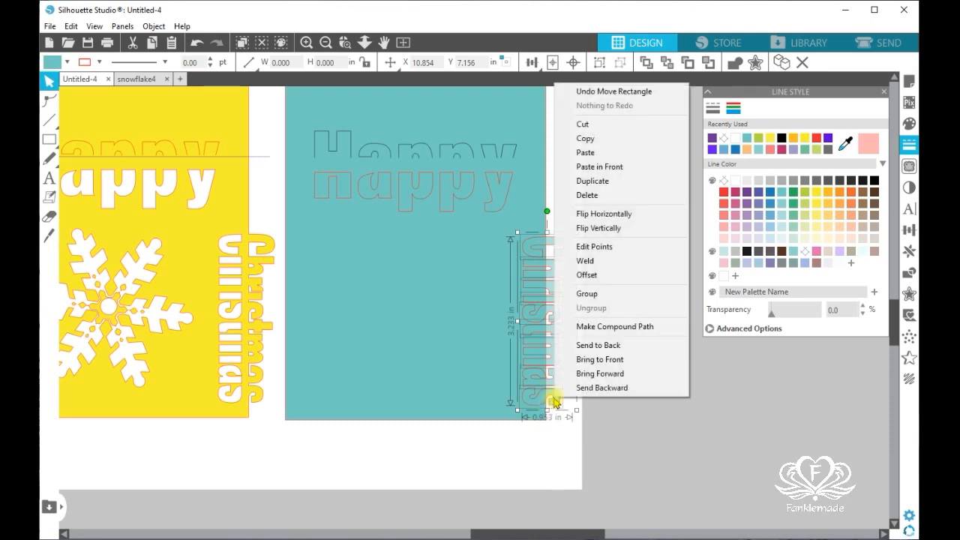
left_click(605, 294)
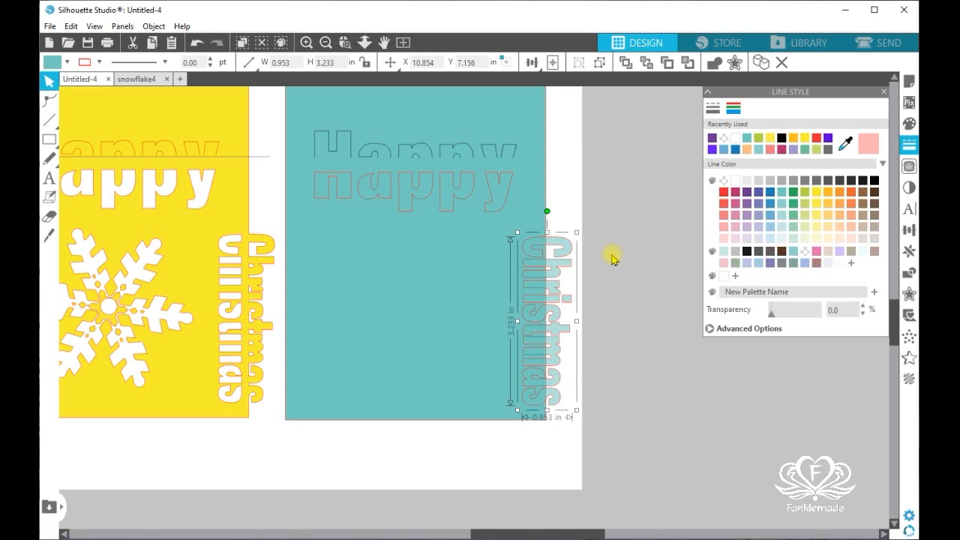
Create a 0.125 in rounded offset around the grouped "Christmas" on the teal card and fill it with light pink.
left_click(734, 65)
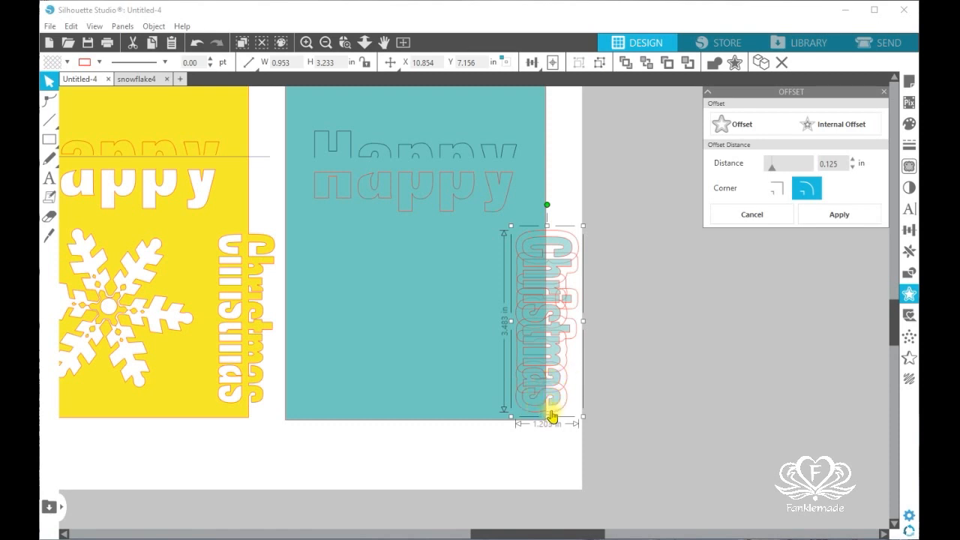
left_click(858, 218)
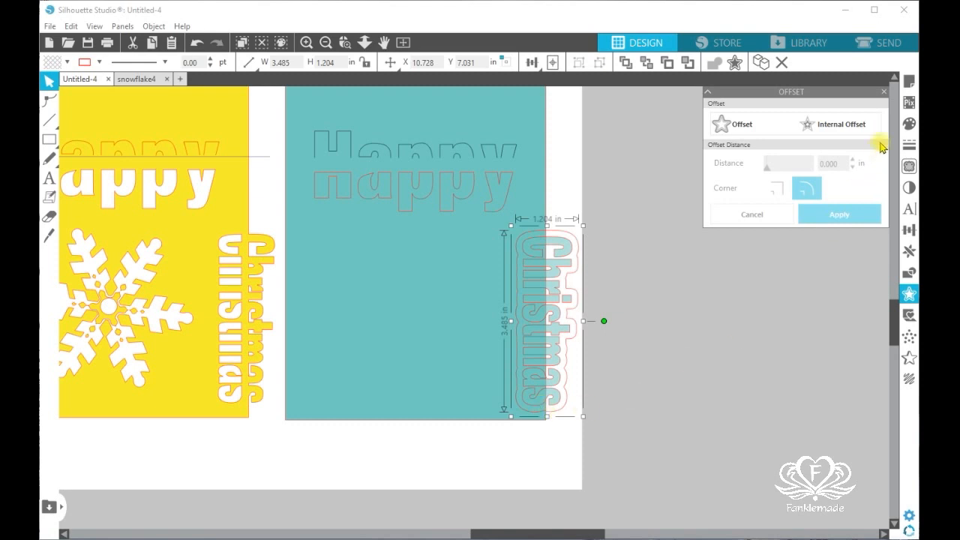
left_click(907, 128)
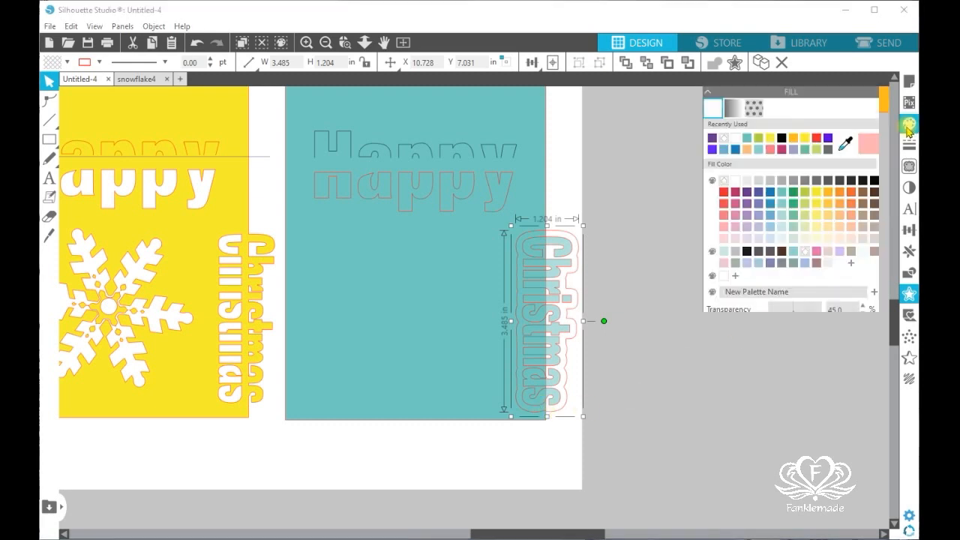
left_click(793, 216)
left_click(735, 229)
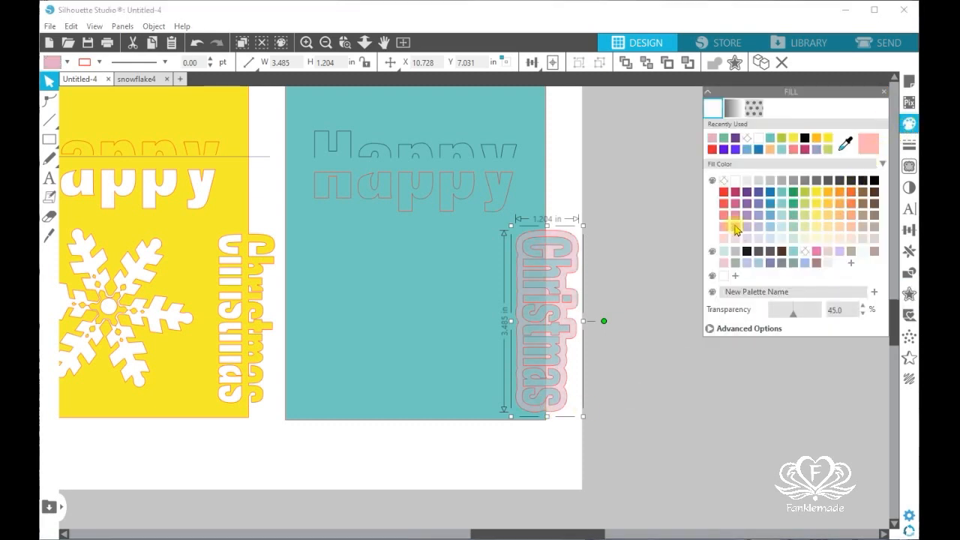
Examine the pink offset around "Christmas" up close and in the cut preview, and return to the design view with nothing selected.
left_click(306, 42)
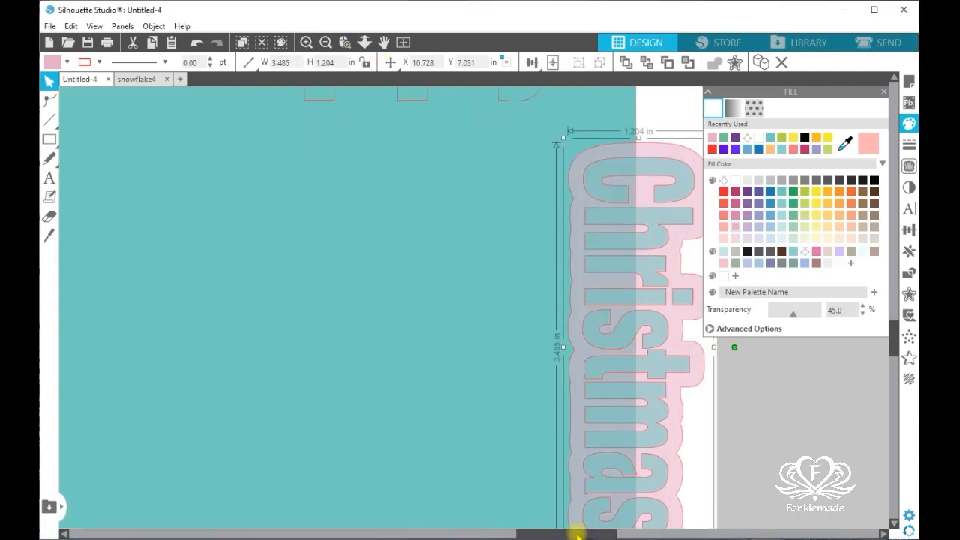
left_click_drag(578, 534, 602, 533)
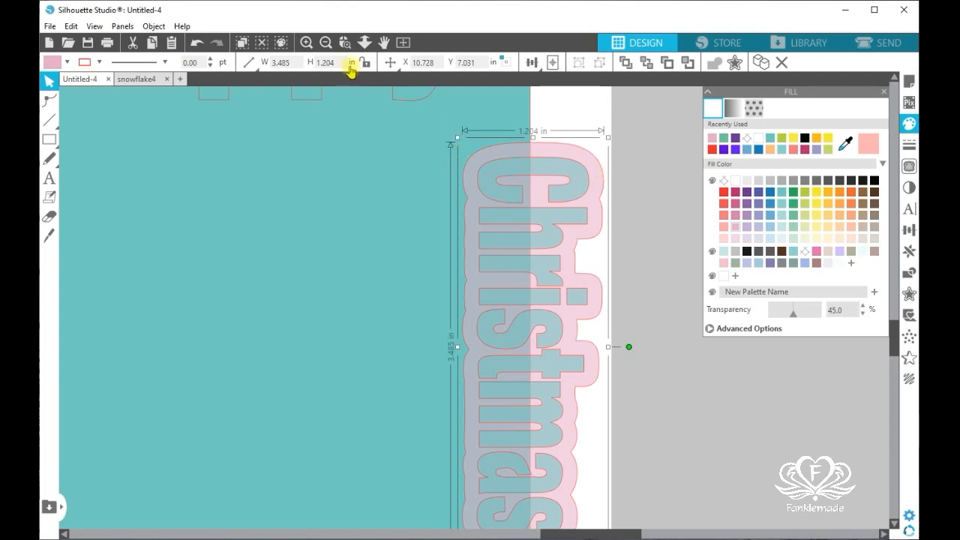
left_click(326, 42)
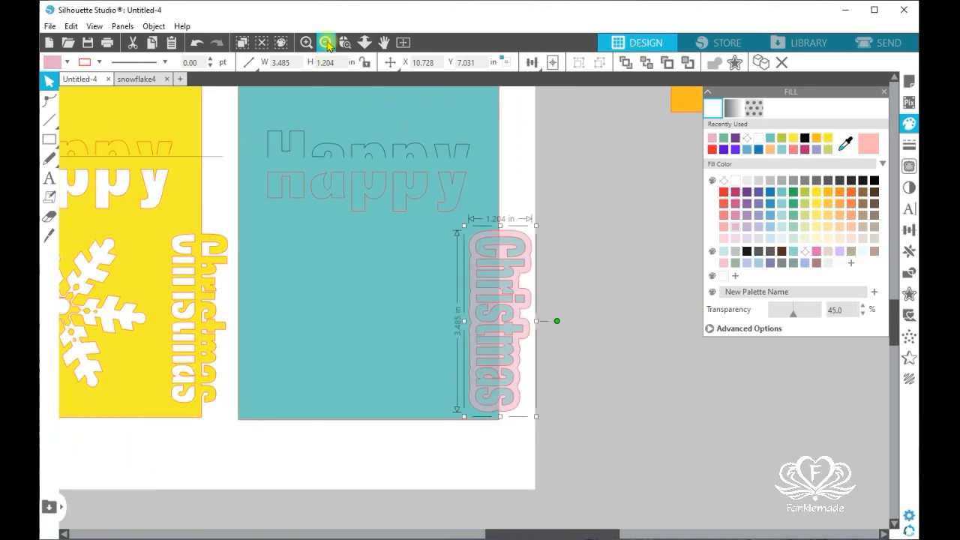
left_click(889, 43)
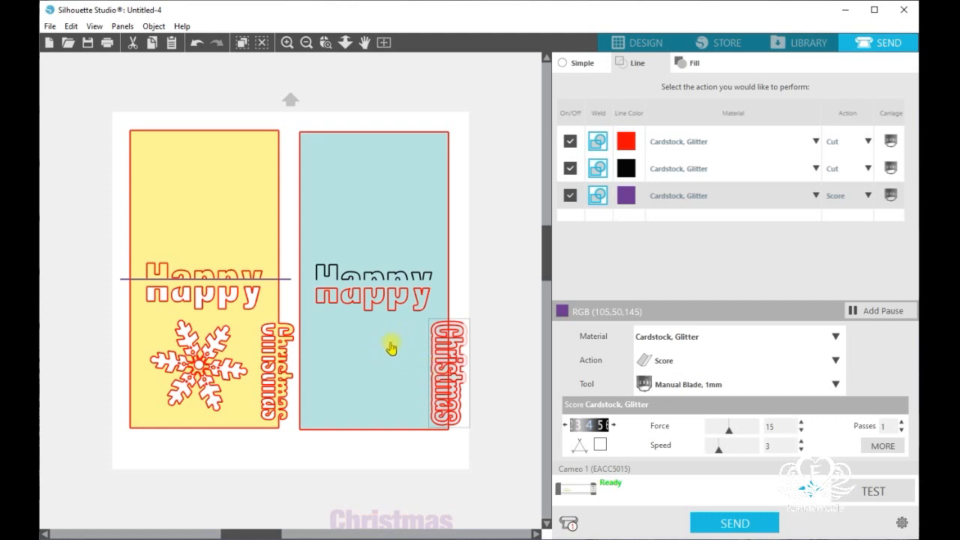
left_click(654, 43)
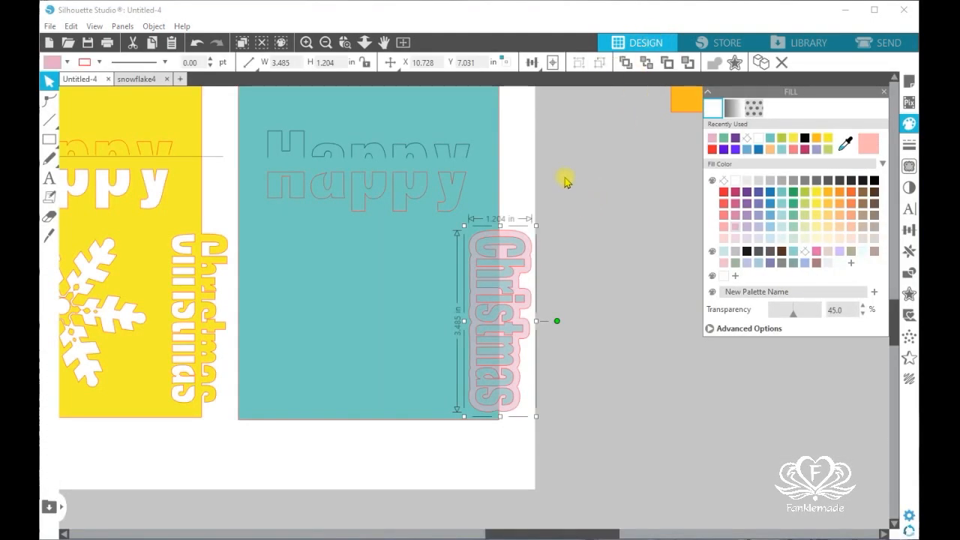
left_click(566, 182)
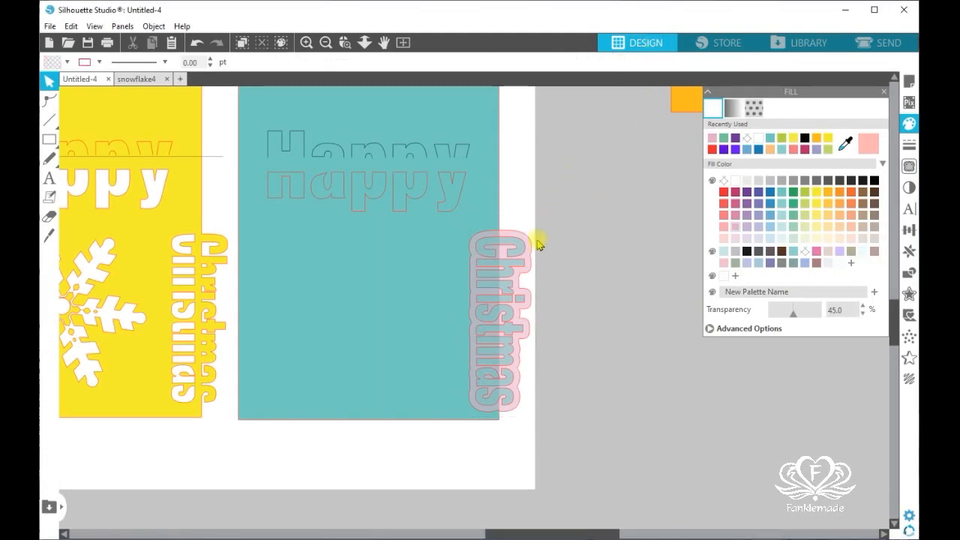
Weld the pink offset around "Christmas" to the teal card so they form one shape.
left_click(531, 253)
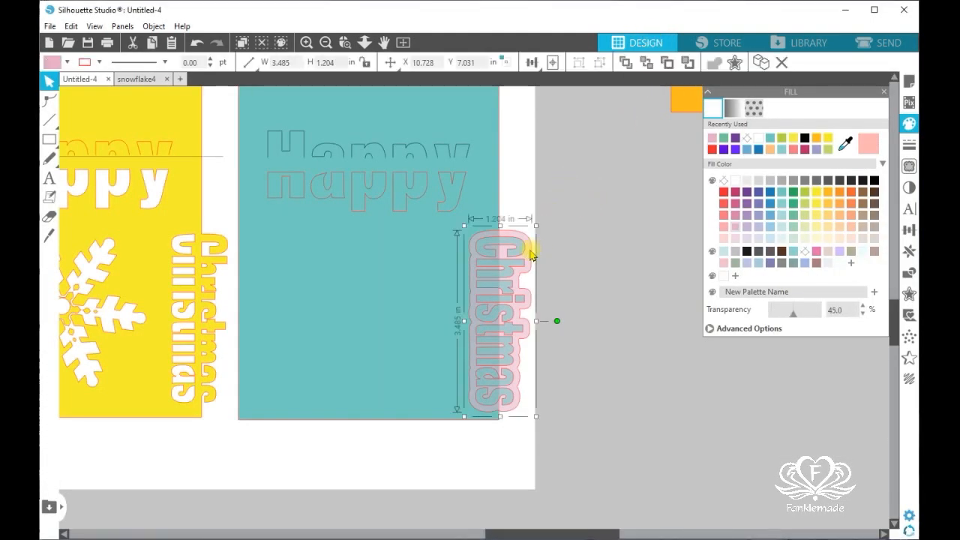
left_click(397, 276, "shift")
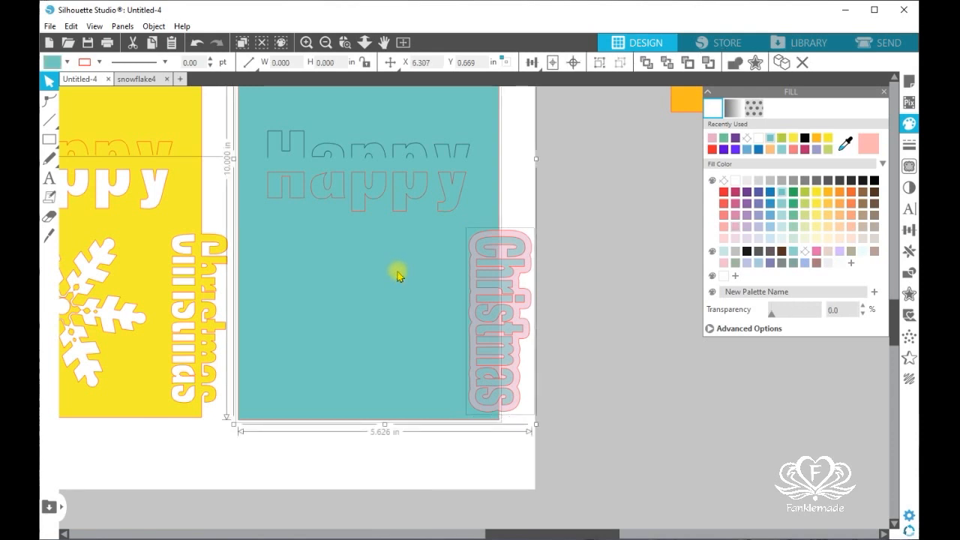
left_click(733, 66)
scroll(574, 396, "up", 3)
left_click(546, 293)
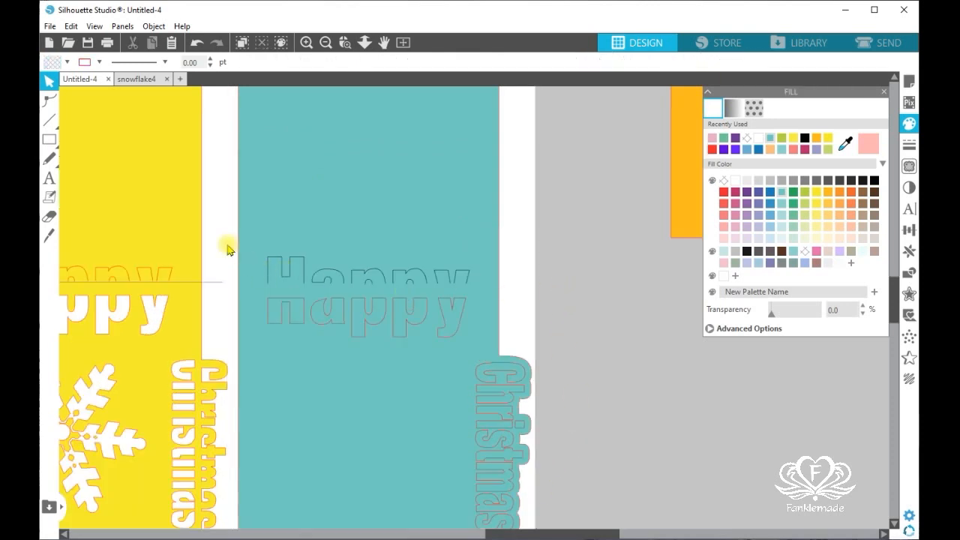
Select all the "Happy" letter halves together with the teal card and make them a compound path.
left_click_drag(223, 240, 475, 346)
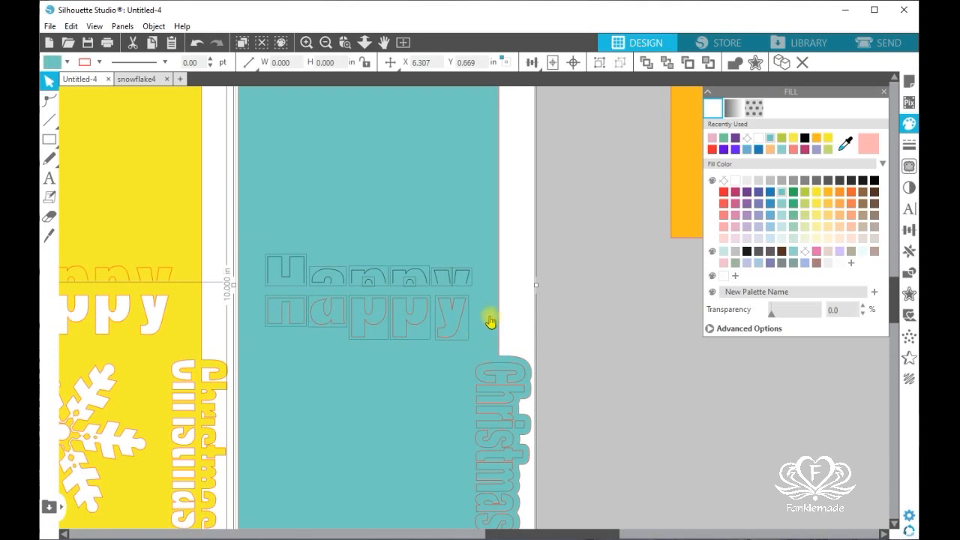
left_click(466, 204, "shift")
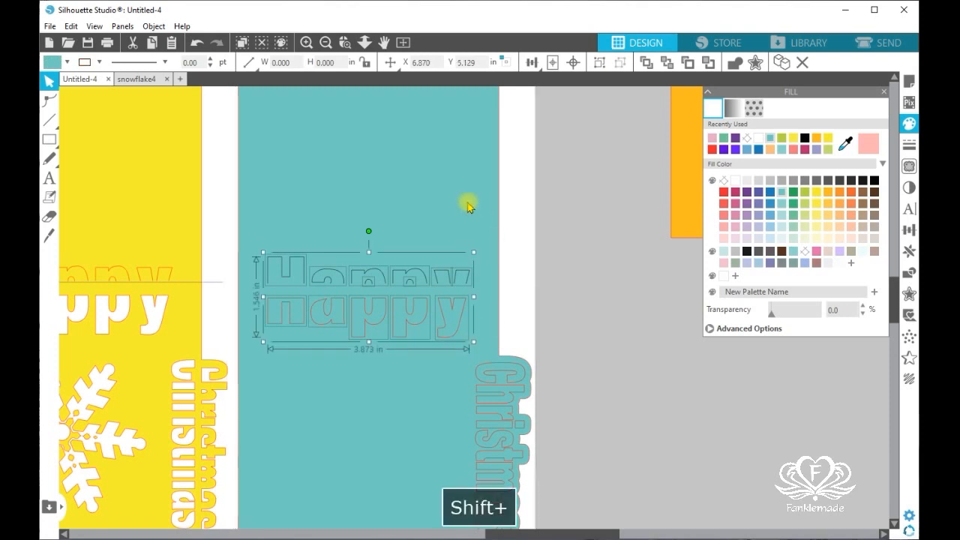
left_click(478, 200, "shift")
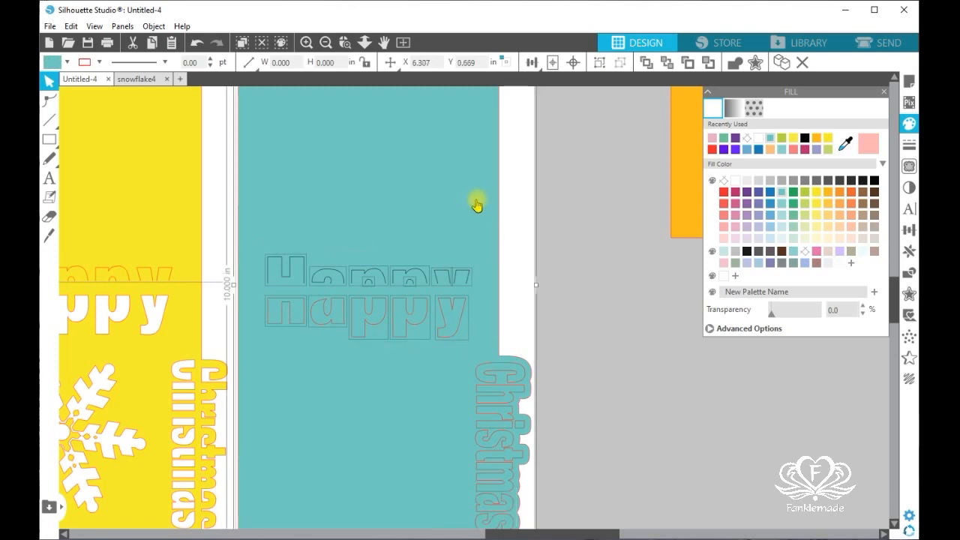
right_click(466, 201)
left_click(540, 445)
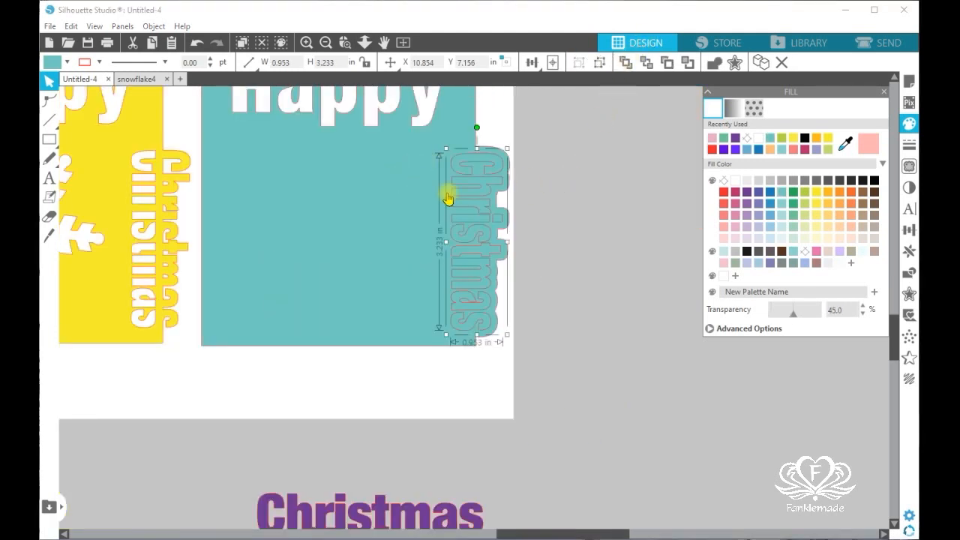
Combine the grouped vertical "Christmas" and the teal card into a compound path, leaving nothing selected.
left_click(402, 229, "shift")
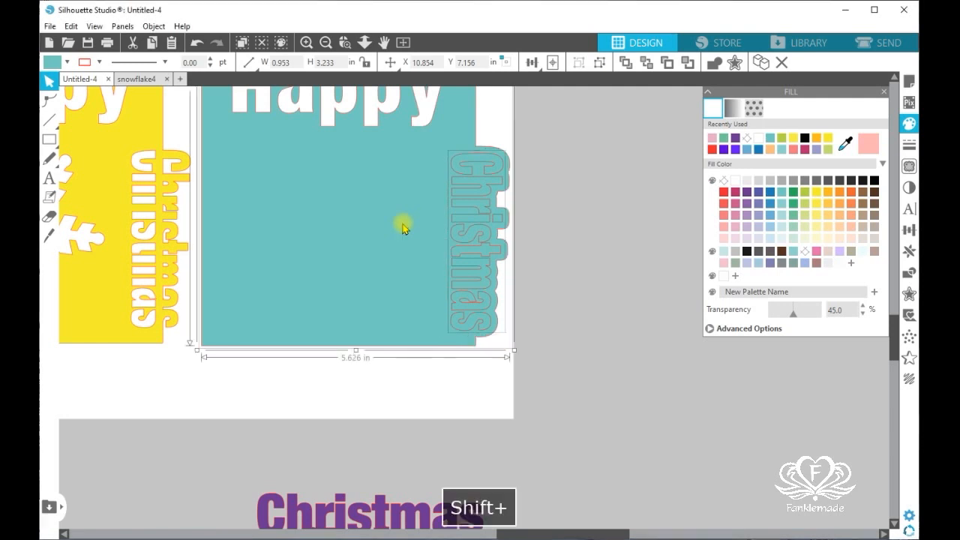
right_click(402, 229)
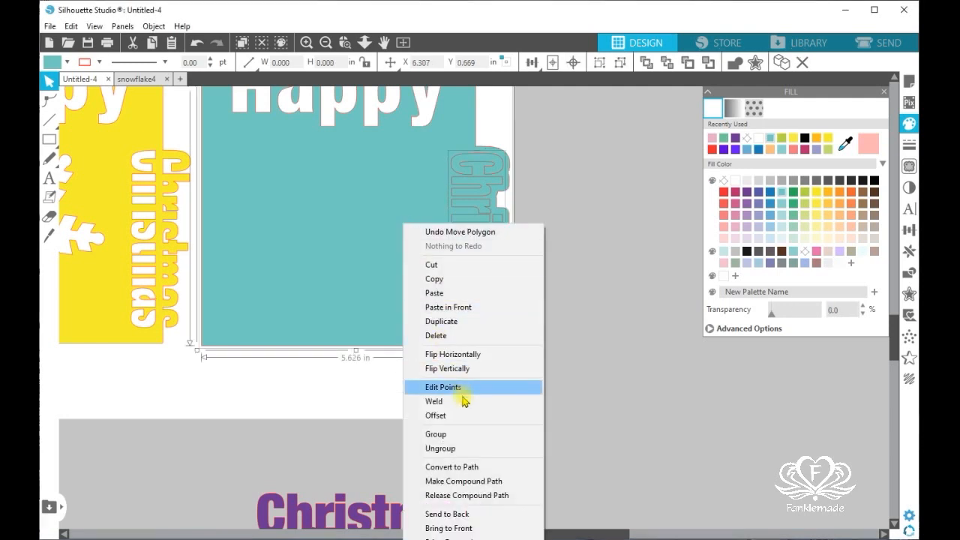
left_click(492, 480)
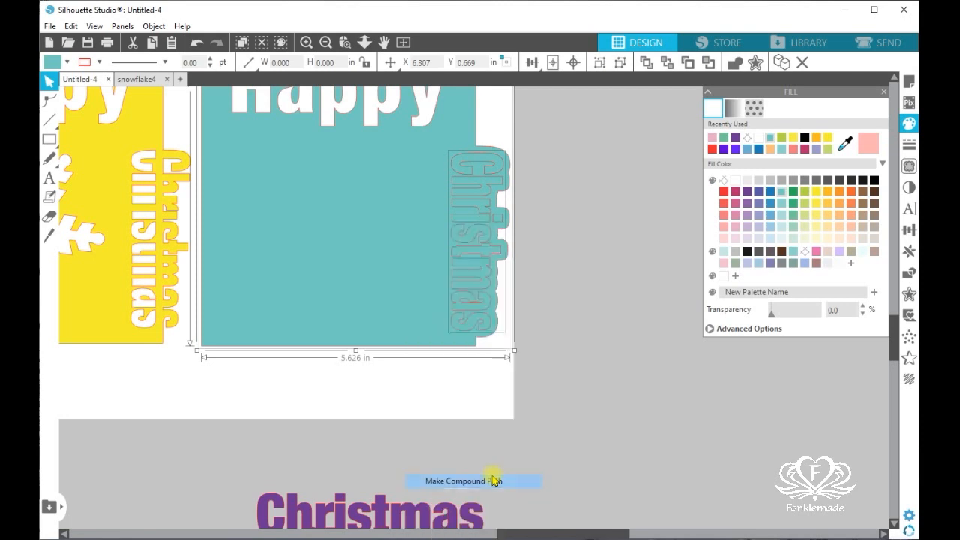
left_click(325, 43)
left_click(326, 43)
left_click(326, 44)
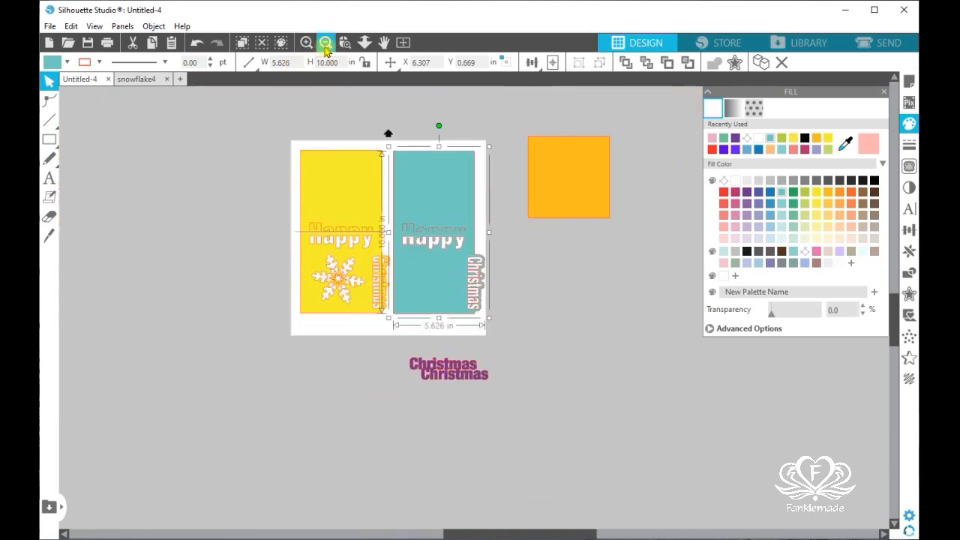
left_click(548, 291)
Copy the yellow card's snowflake and place the duplicate below "Happy" on the teal card, at about X 6.991 in and Y 7.040 in.
left_click(351, 284)
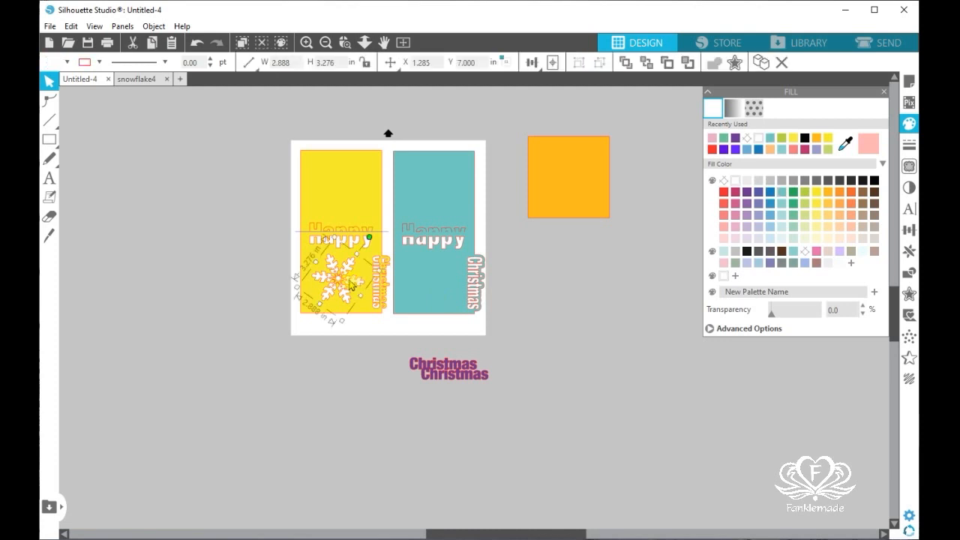
key("ctrl+c")
key("ctrl+v")
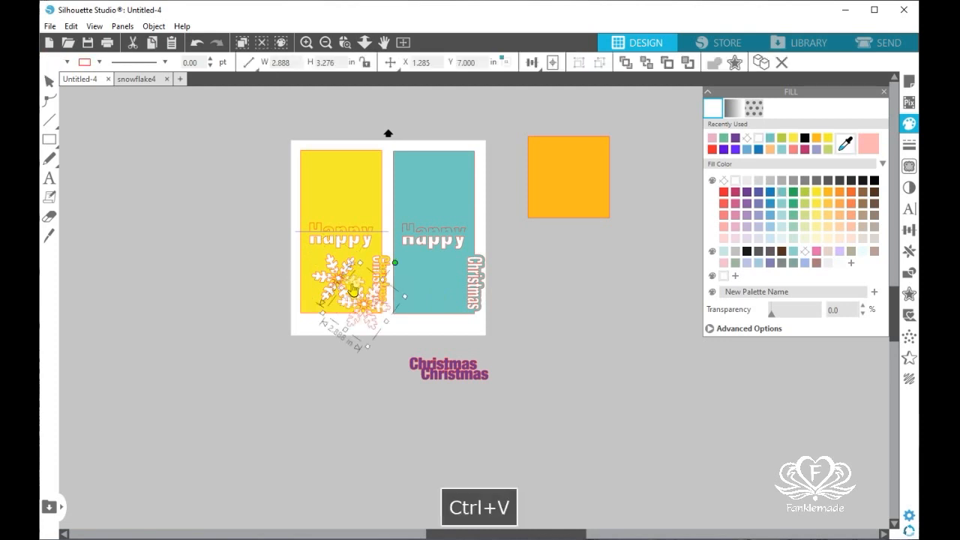
left_click_drag(375, 314, 443, 288)
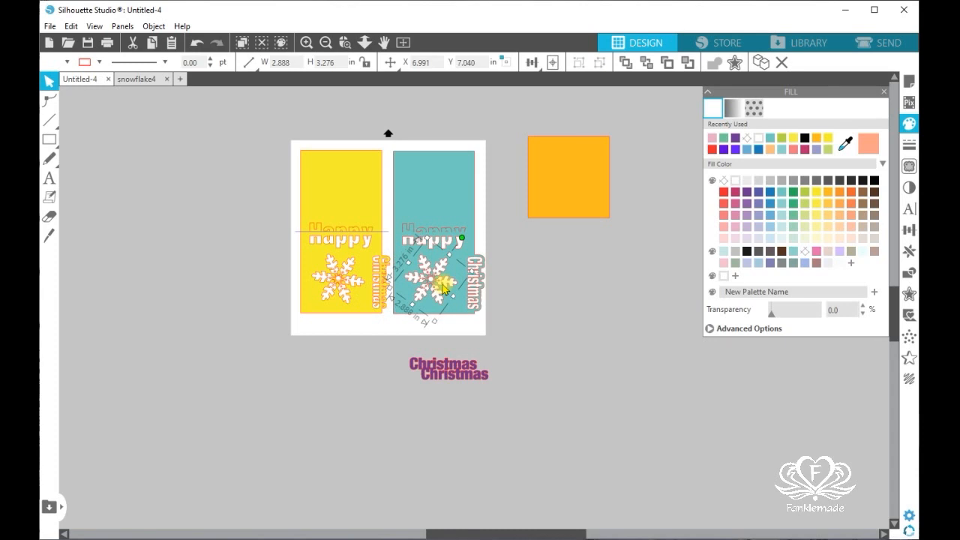
left_click(548, 322)
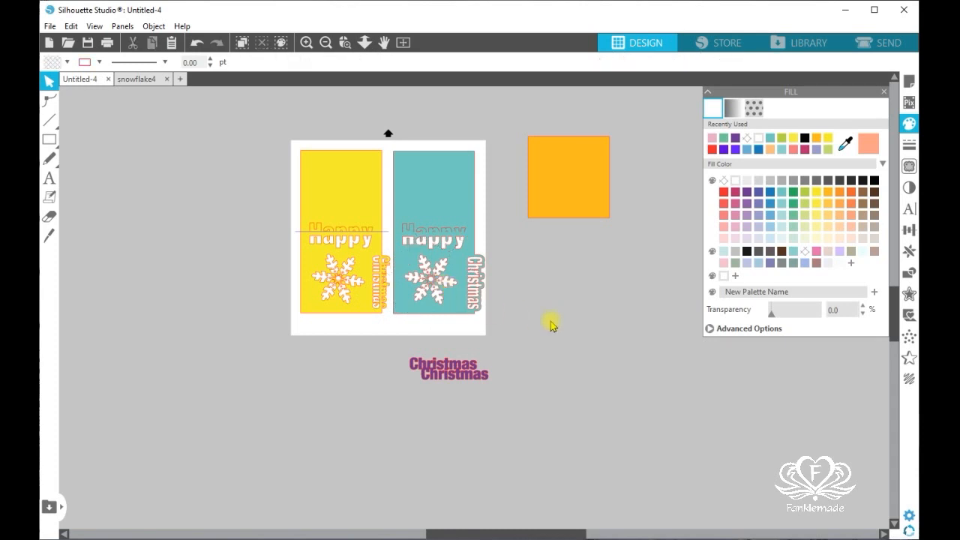
Examine the yellow and teal card designs side by side up close.
left_click(305, 43)
left_click(304, 44)
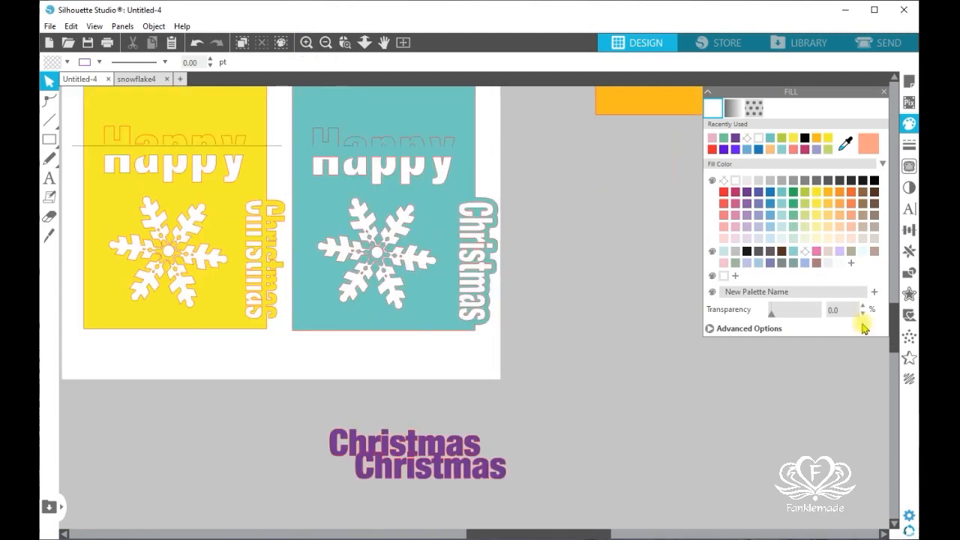
left_click_drag(894, 322, 891, 299)
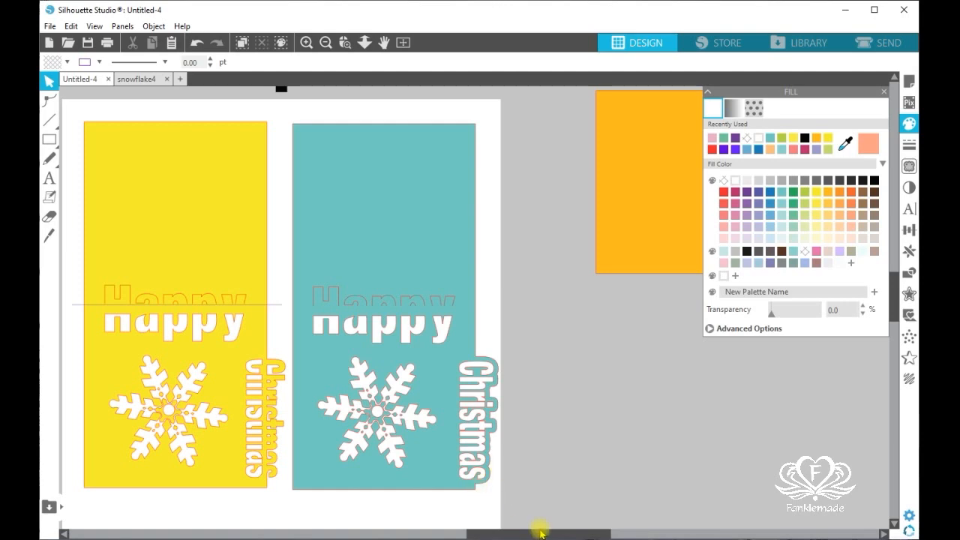
left_click_drag(546, 534, 502, 534)
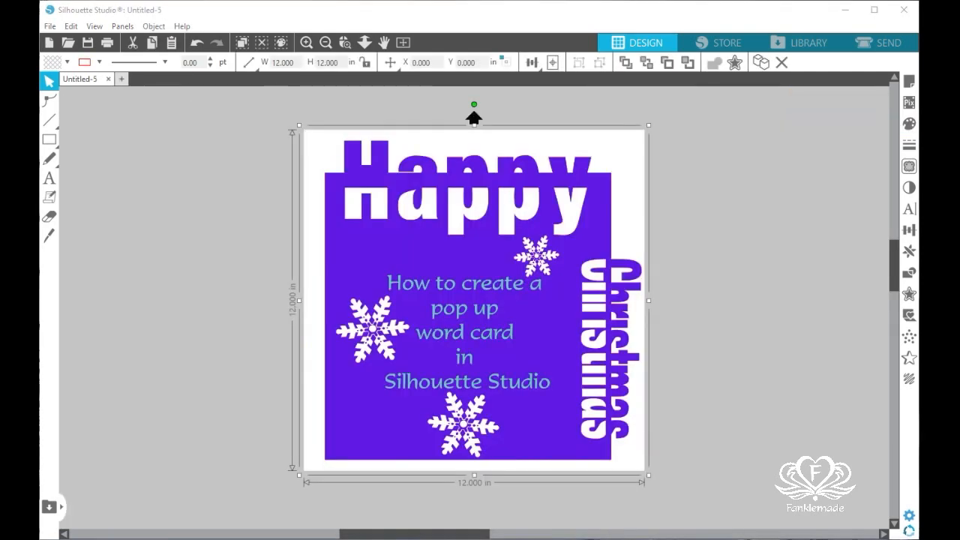
left_click(807, 499)
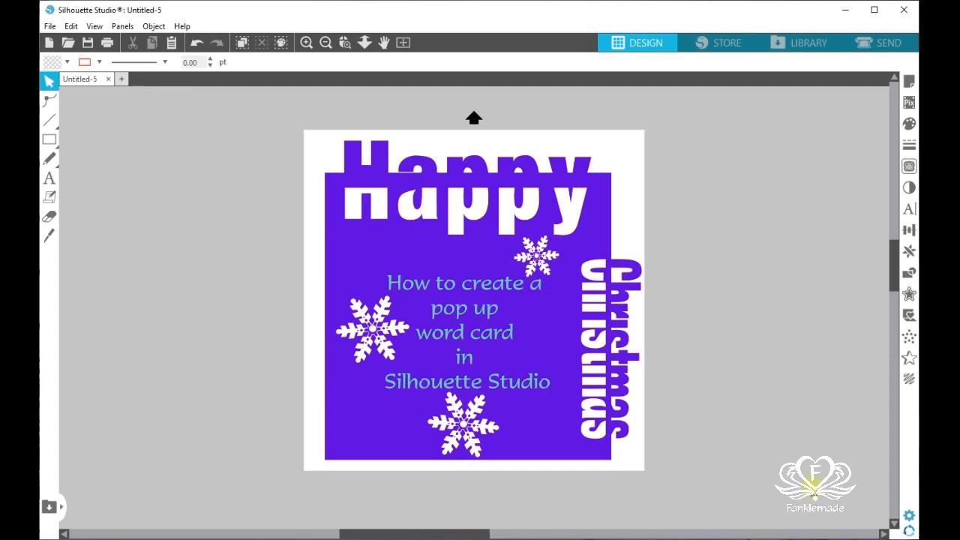